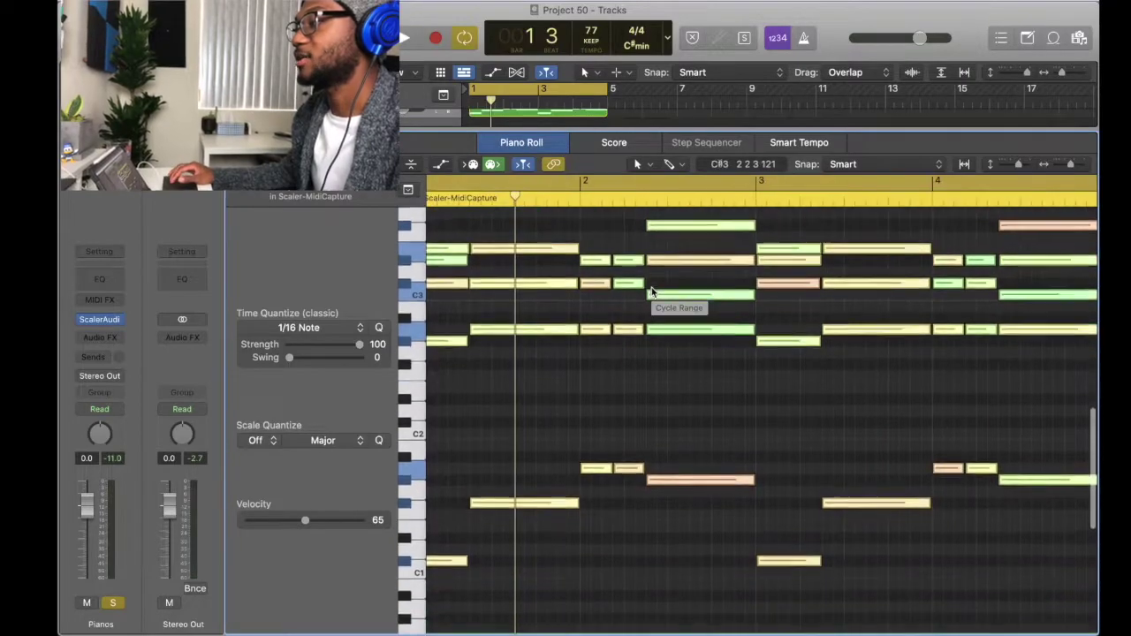
# - Play the Scaler-MidiCapture chord region and review its notes across the full pitch range in the Piano Roll
pyautogui.scroll(2, 565, 375)
pyautogui.scroll(-3, 614, 417)
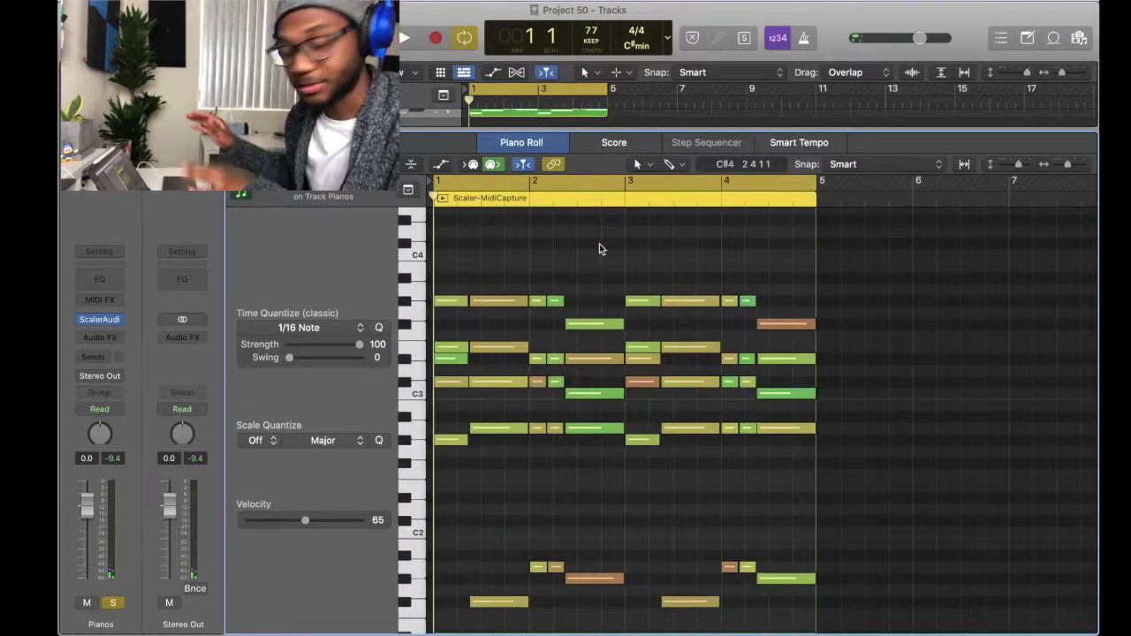
pyautogui.press('space')
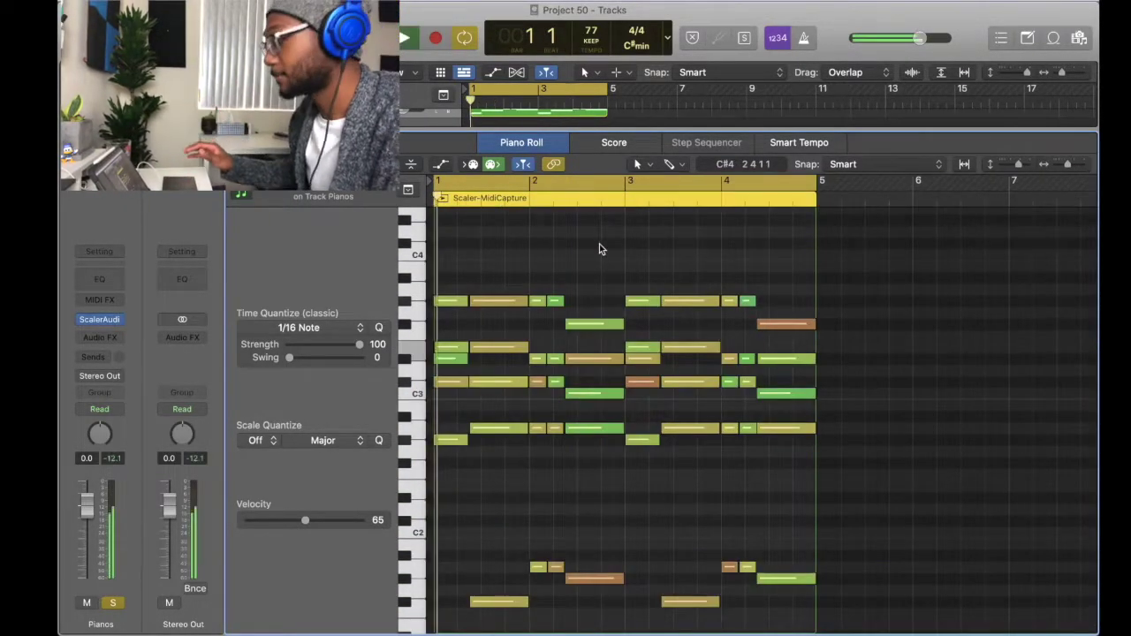
pyautogui.scroll(-1, 599, 246)
pyautogui.scroll(-1, 599, 244)
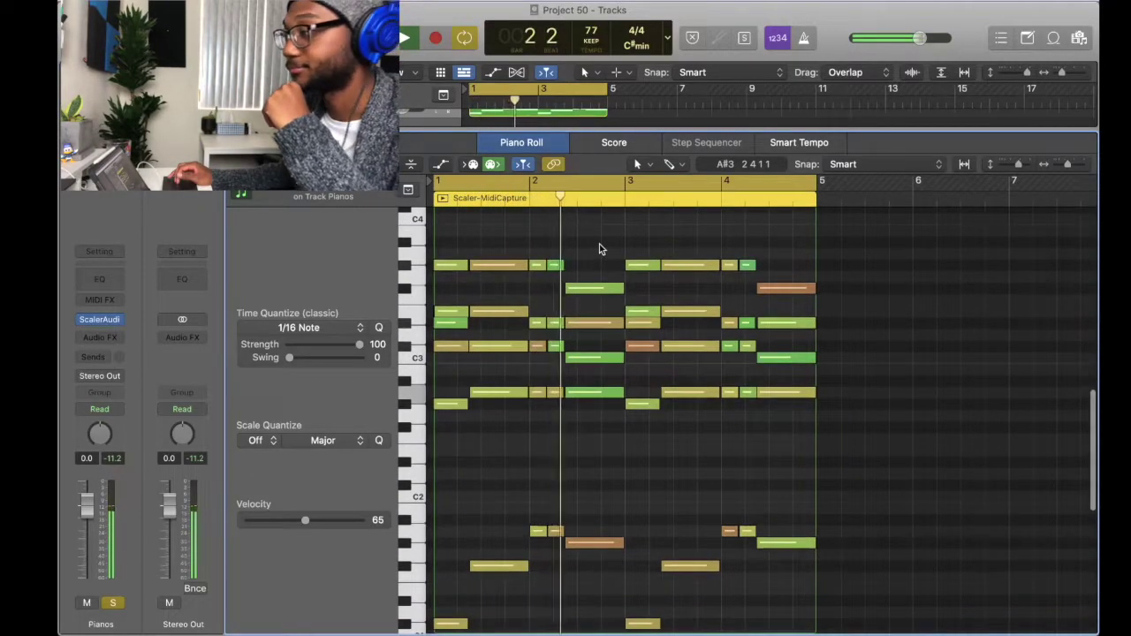
pyautogui.scroll(-1, 599, 244)
pyautogui.scroll(-4, 599, 243)
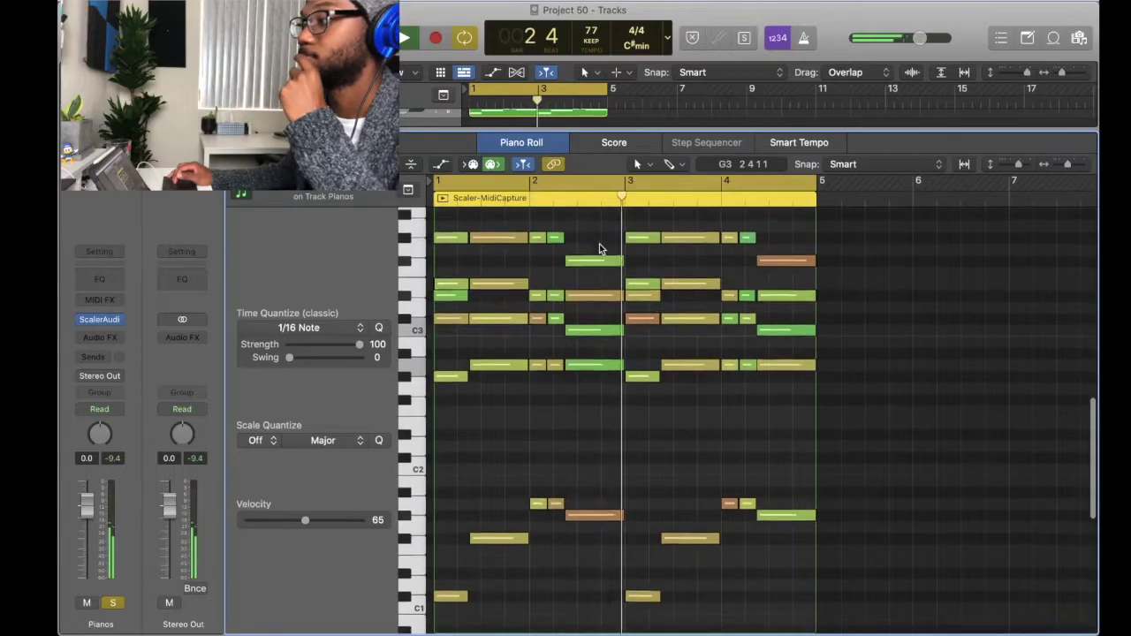
pyautogui.scroll(-3, 603, 352)
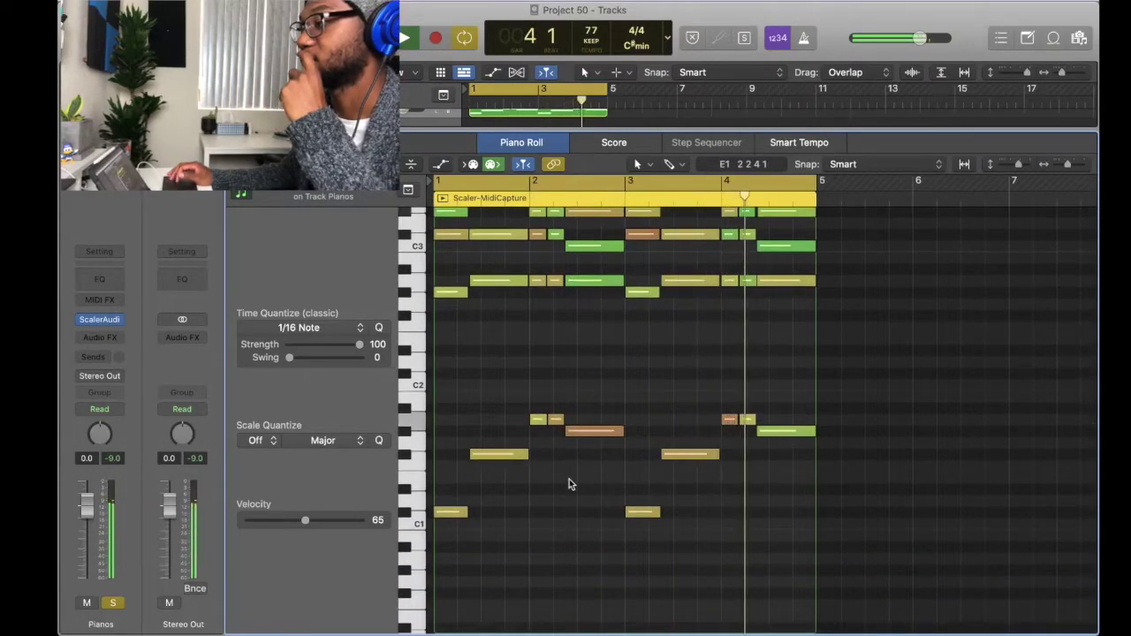
pyautogui.scroll(10, 570, 484)
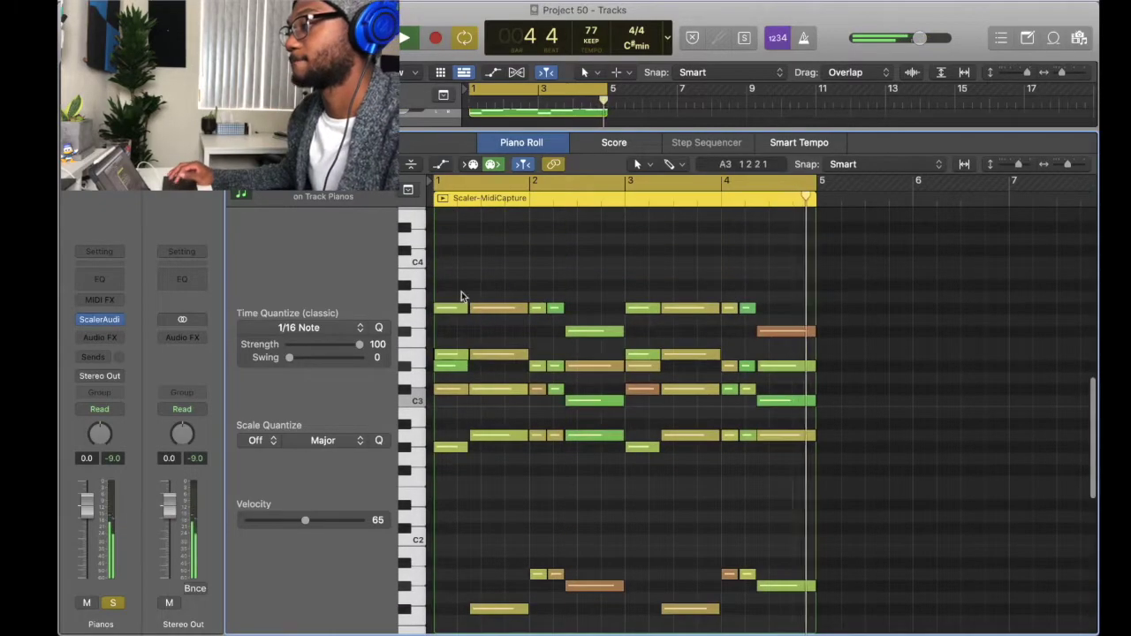
pyautogui.press('b')
pyautogui.press('space')
pyautogui.press('p')
pyautogui.press('p')
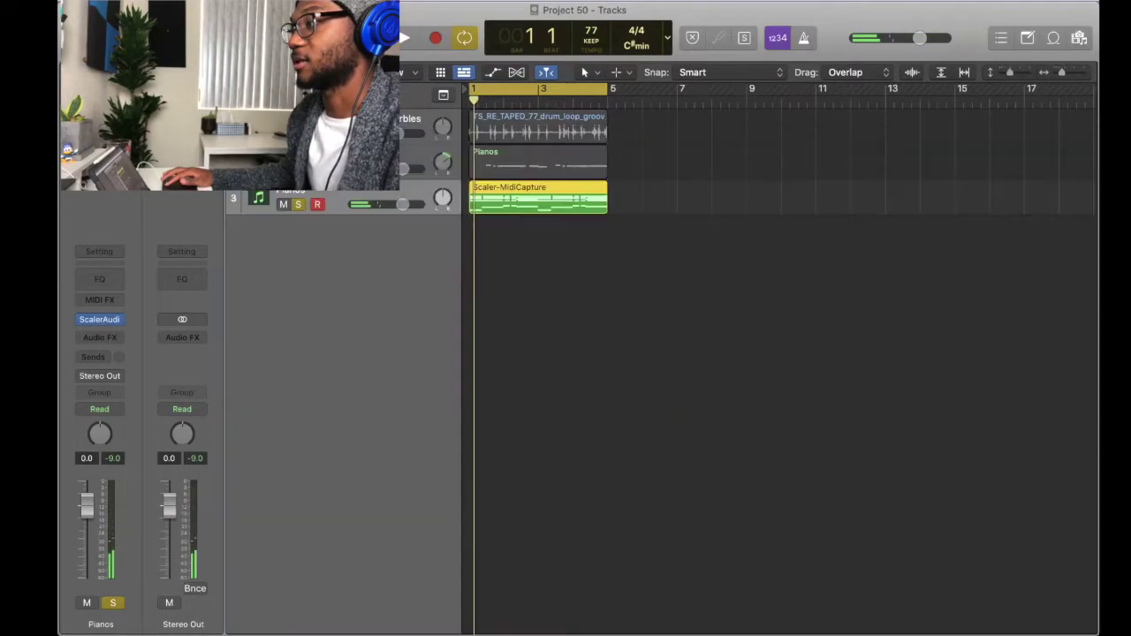
# - Unsolo the Scaler-MidiCapture track, play it with the Pianos melody, and unmute the drum loop track
pyautogui.click(298, 206)
pyautogui.click(297, 169)
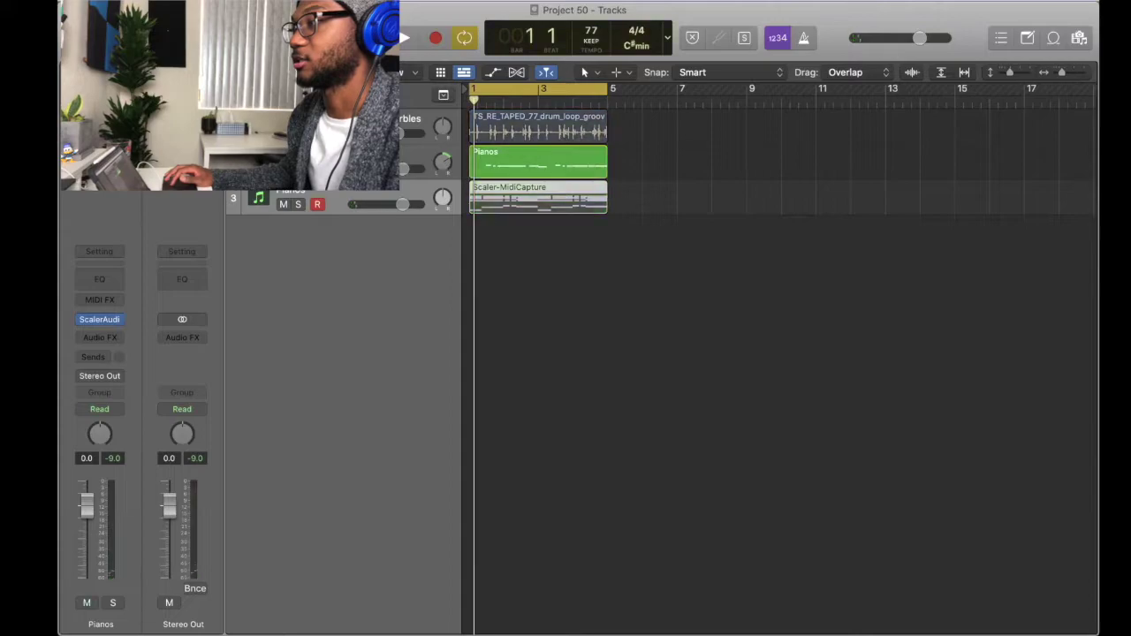
pyautogui.press('s')
pyautogui.press('space')
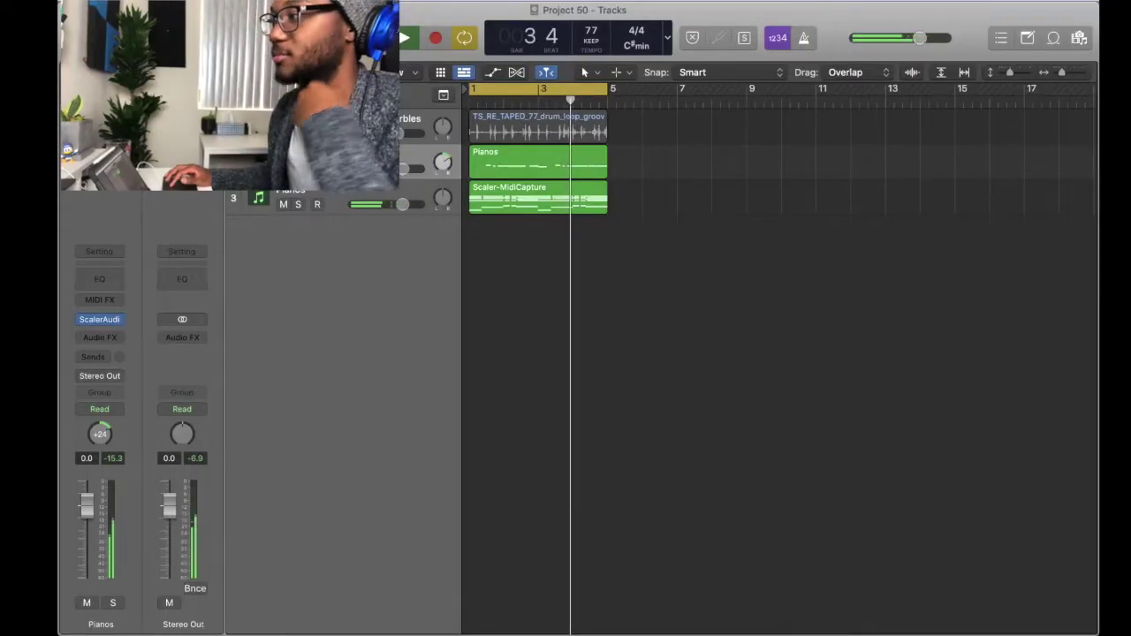
pyautogui.click(284, 133)
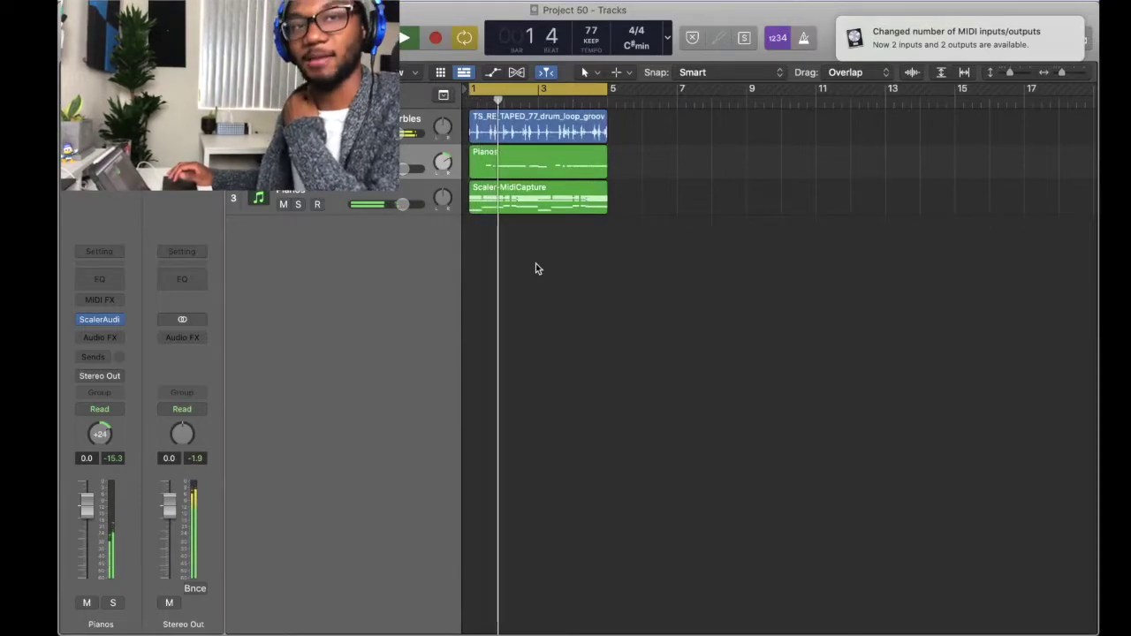
# - Duplicate the Pianos melody track with its region and set the copy's Scaler sound to Staccato Strings
pyautogui.click(397, 159)
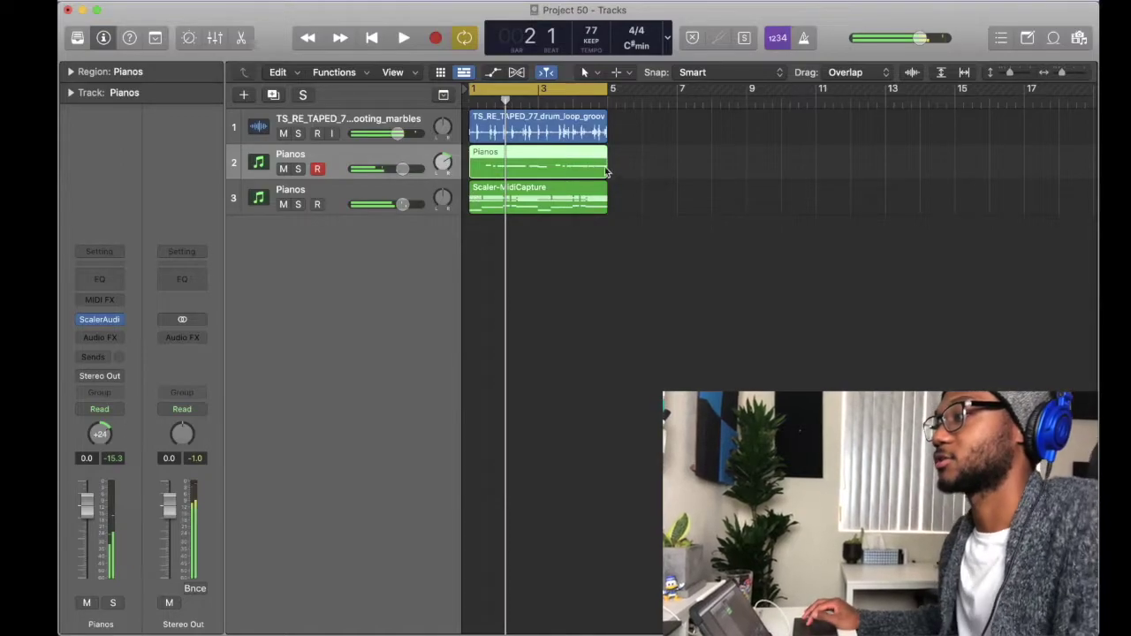
pyautogui.press('super+d')
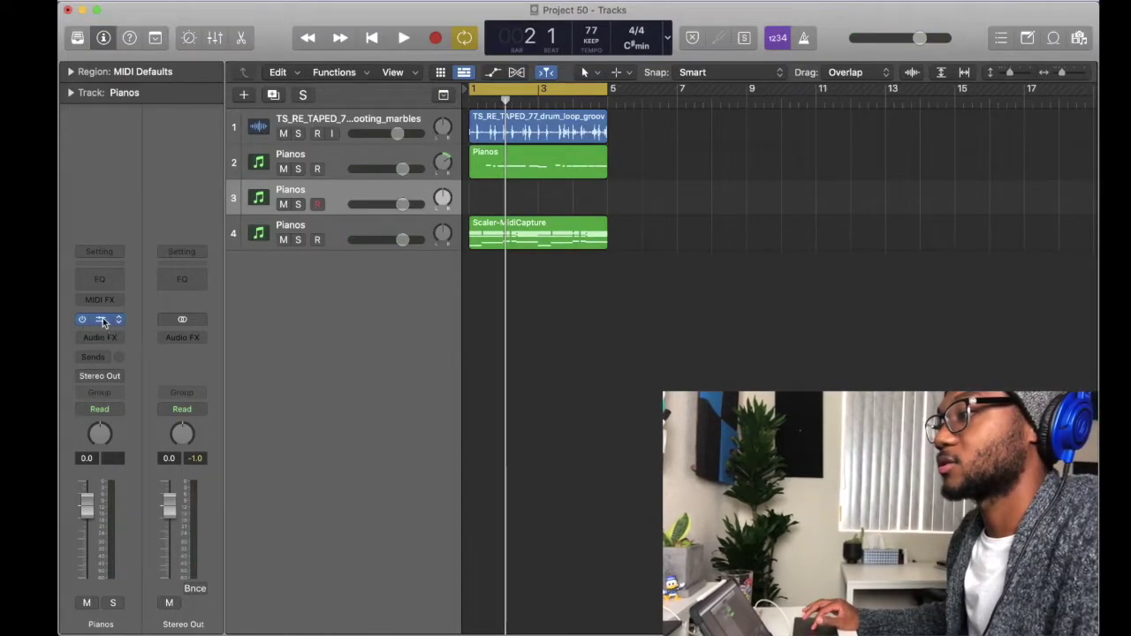
pyautogui.click(102, 320)
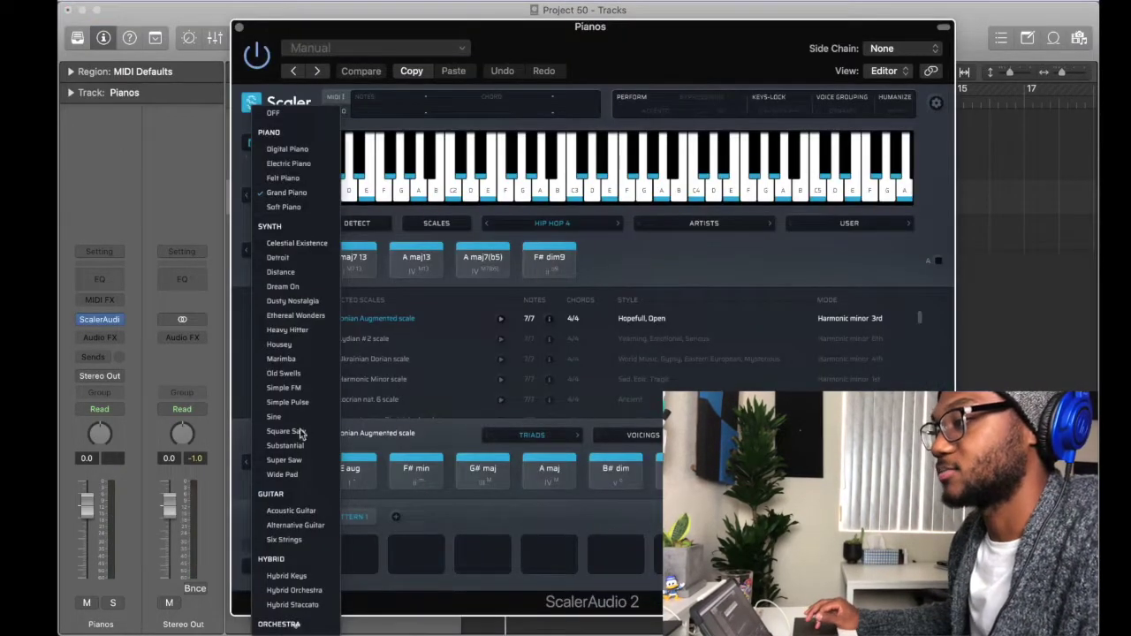
pyautogui.scroll(-4, 294, 510)
pyautogui.click(294, 600)
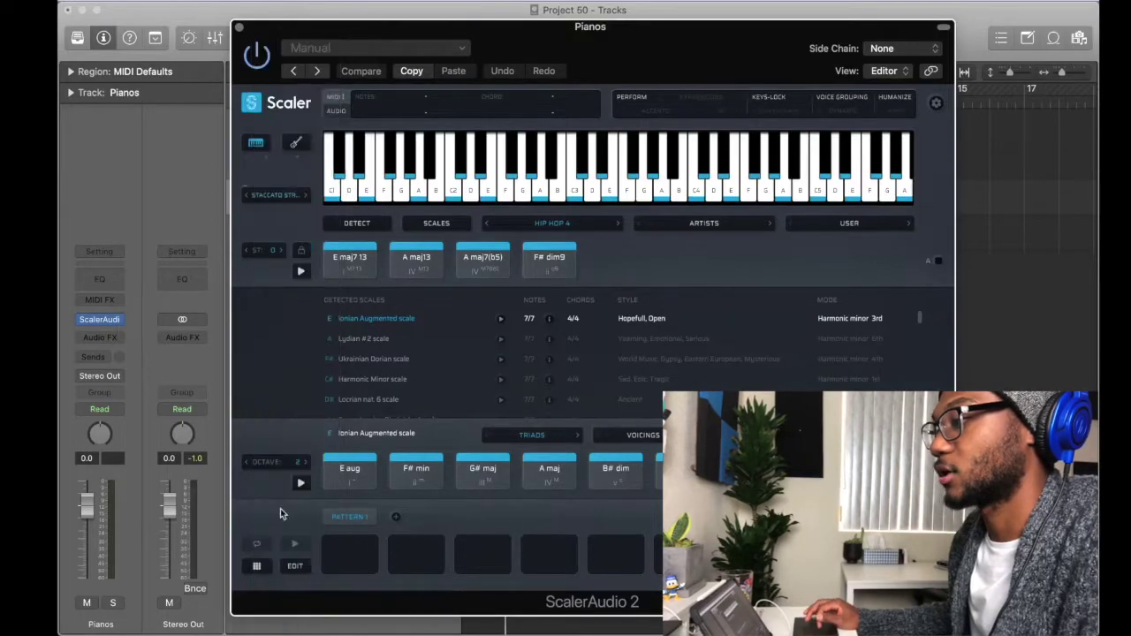
pyautogui.click(236, 30)
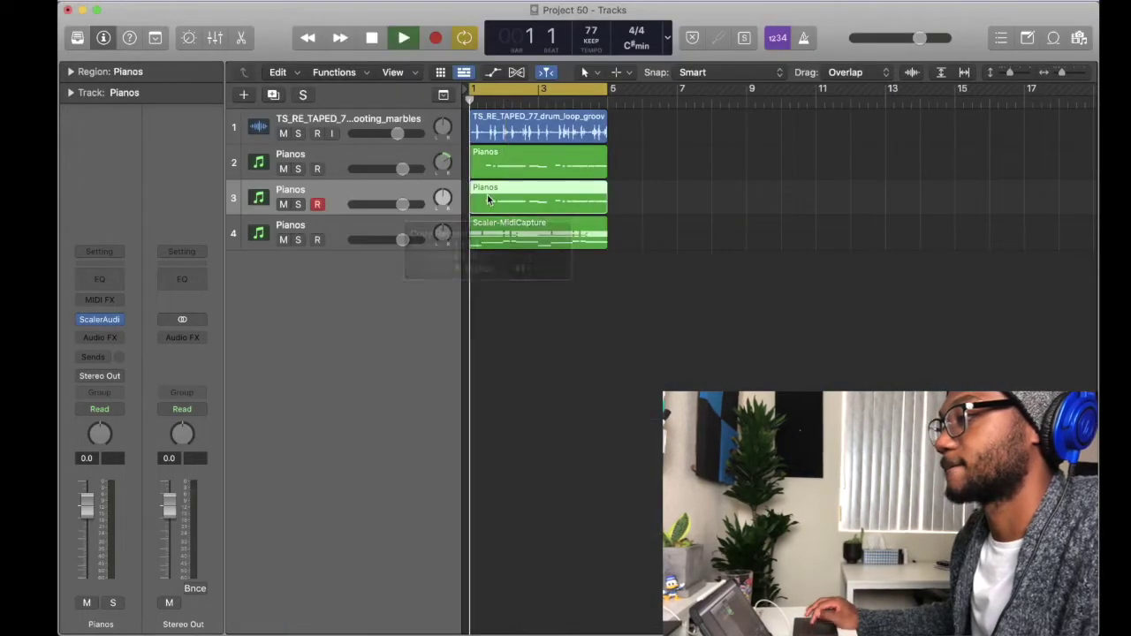
# - Rename the duplicated track Strings and lower its volume to -4.2 dB
pyautogui.doubleClick(298, 194)
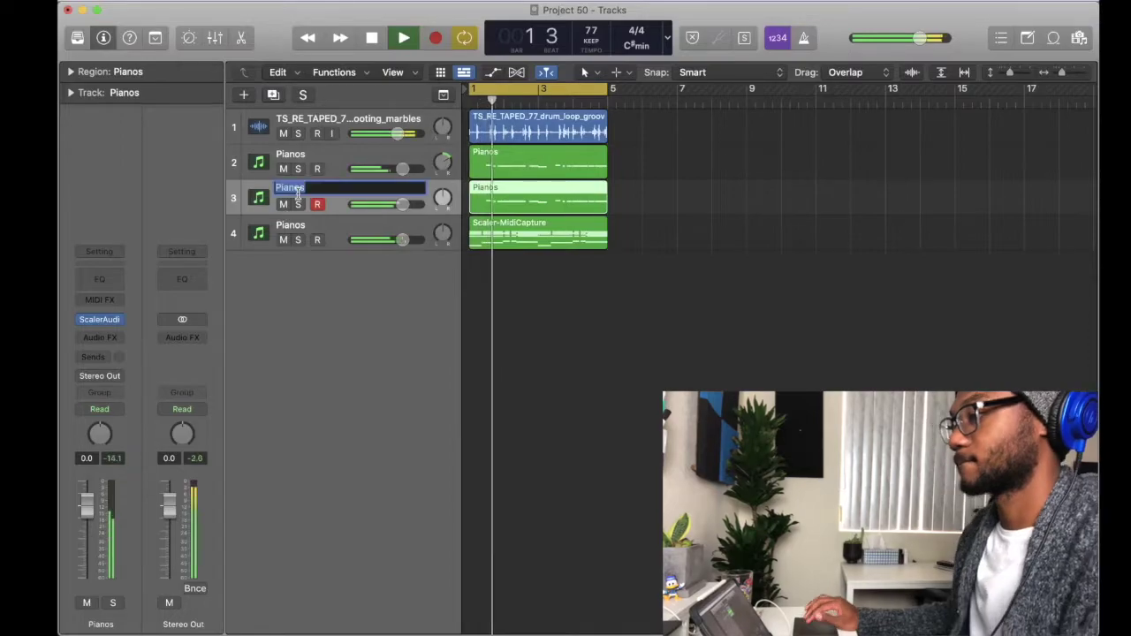
pyautogui.write('Ste')
pyautogui.write('rings')
pyautogui.press('Return')
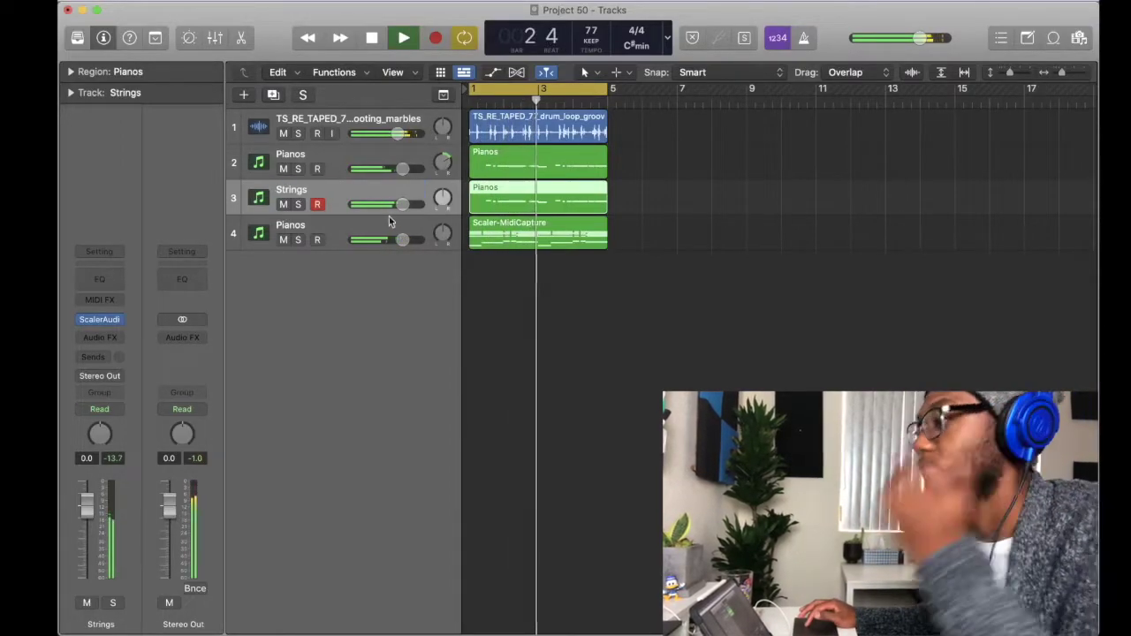
pyautogui.moveTo(402, 204); pyautogui.dragTo(390, 204)
# - Transpose all notes of the Strings track's region up one octave in the Piano Roll
pyautogui.doubleClick(507, 191)
pyautogui.moveTo(656, 301); pyautogui.dragTo(406, 466)
pyautogui.moveTo(640, 347); pyautogui.dragTo(429, 505)
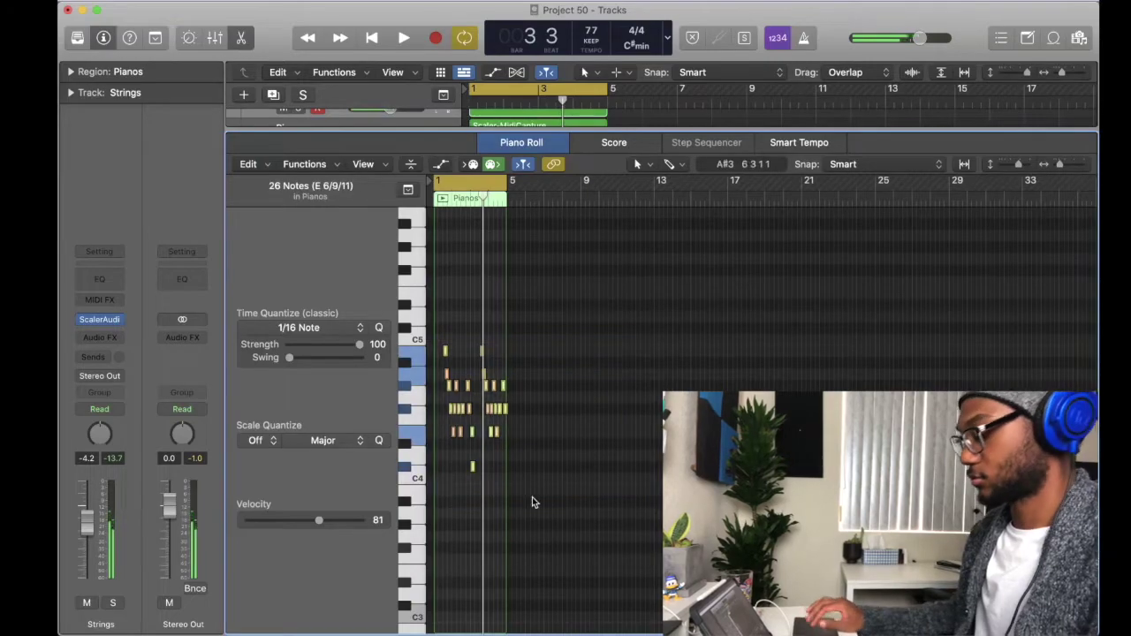
pyautogui.hotkey('shift', 'alt', 'Up')
pyautogui.press('space')
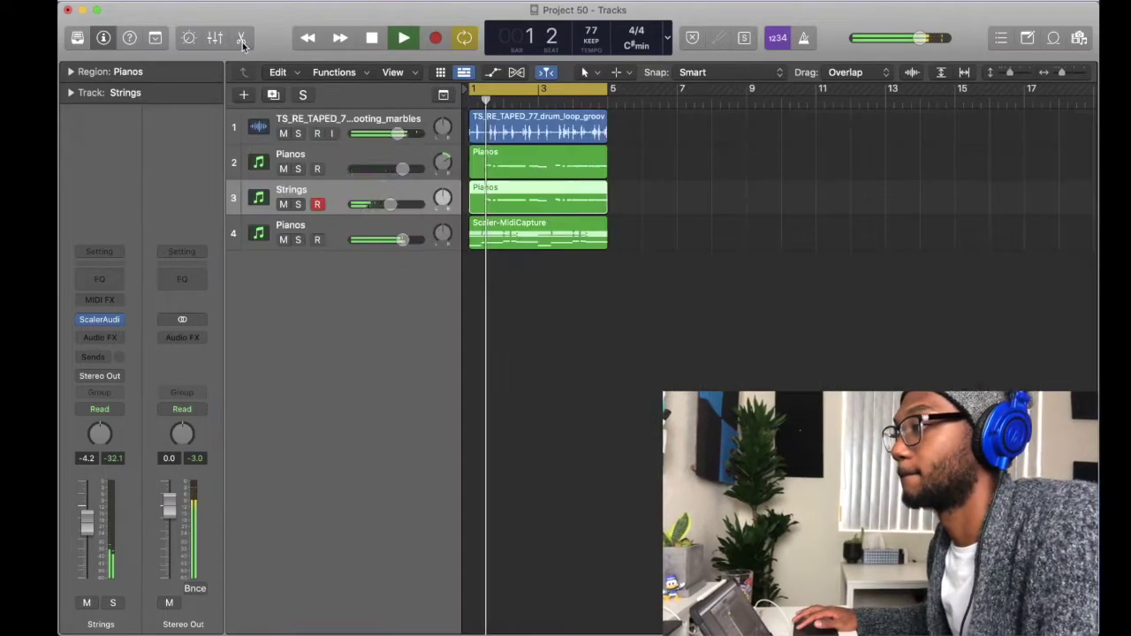
pyautogui.press('p')
# - Place the Strings track above the Pianos melody track at -13.8 dB and rename its region Strings
pyautogui.moveTo(390, 204); pyautogui.dragTo(371, 171)
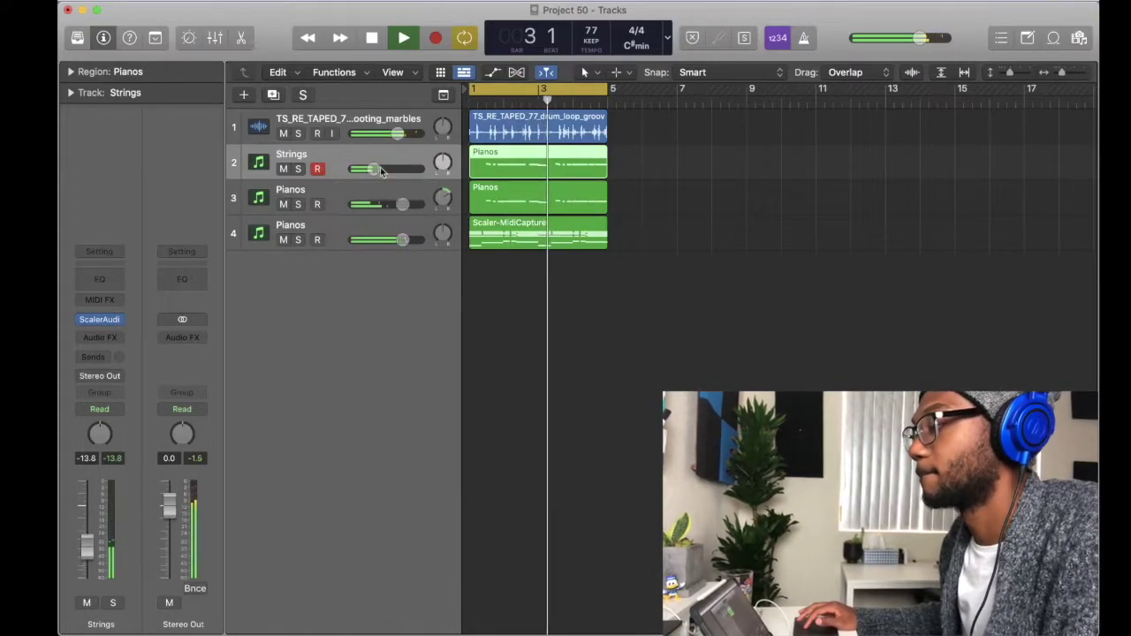
pyautogui.rightClick(481, 162)
pyautogui.click(508, 160)
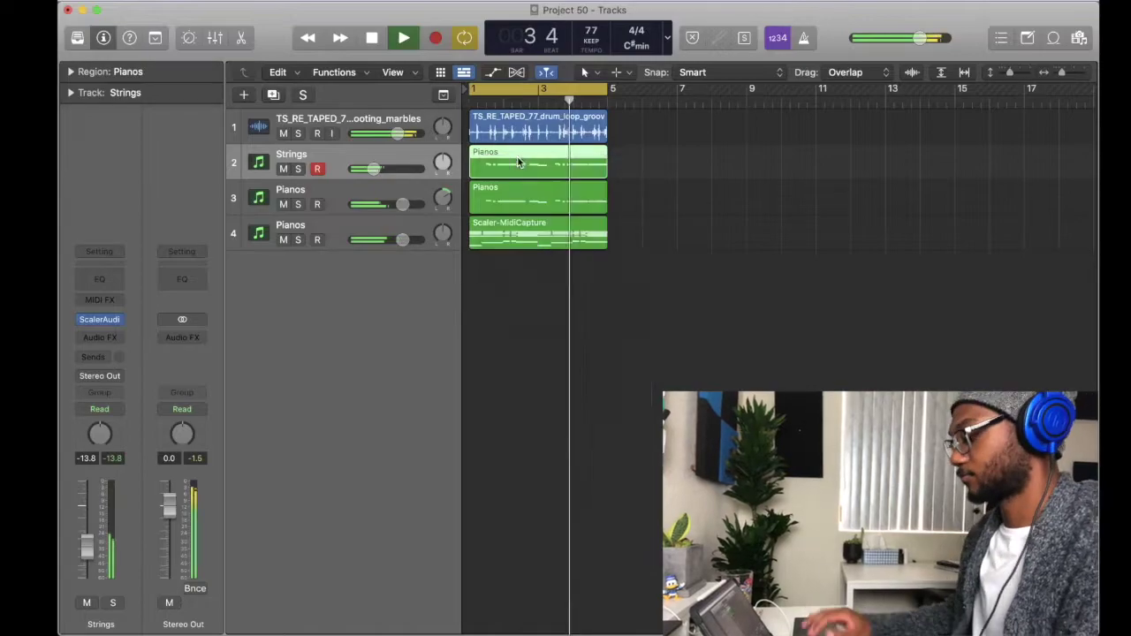
pyautogui.write('Strings')
pyautogui.press('Return')
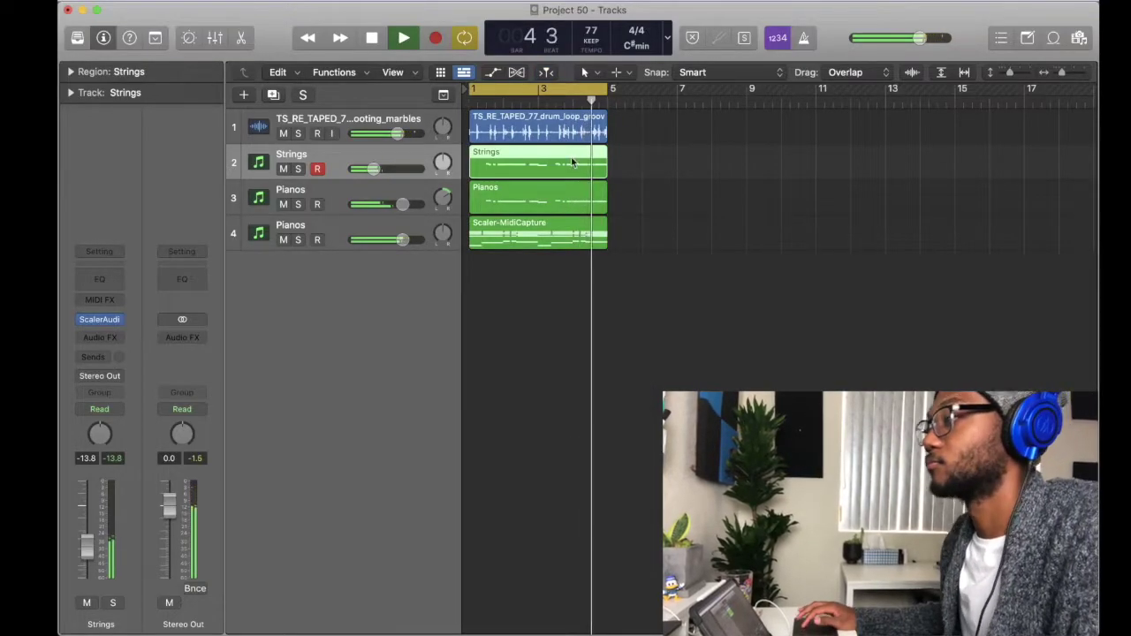
# - Open the Strings region's notes for editing and transpose all of them down one octave
pyautogui.doubleClick(561, 162)
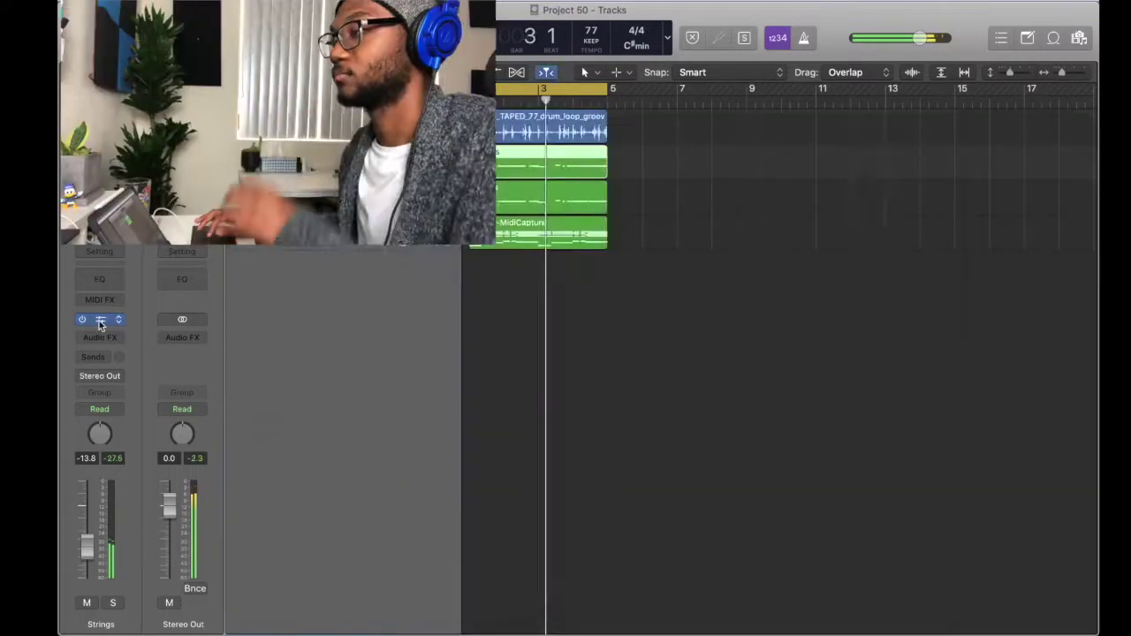
pyautogui.click(99, 319)
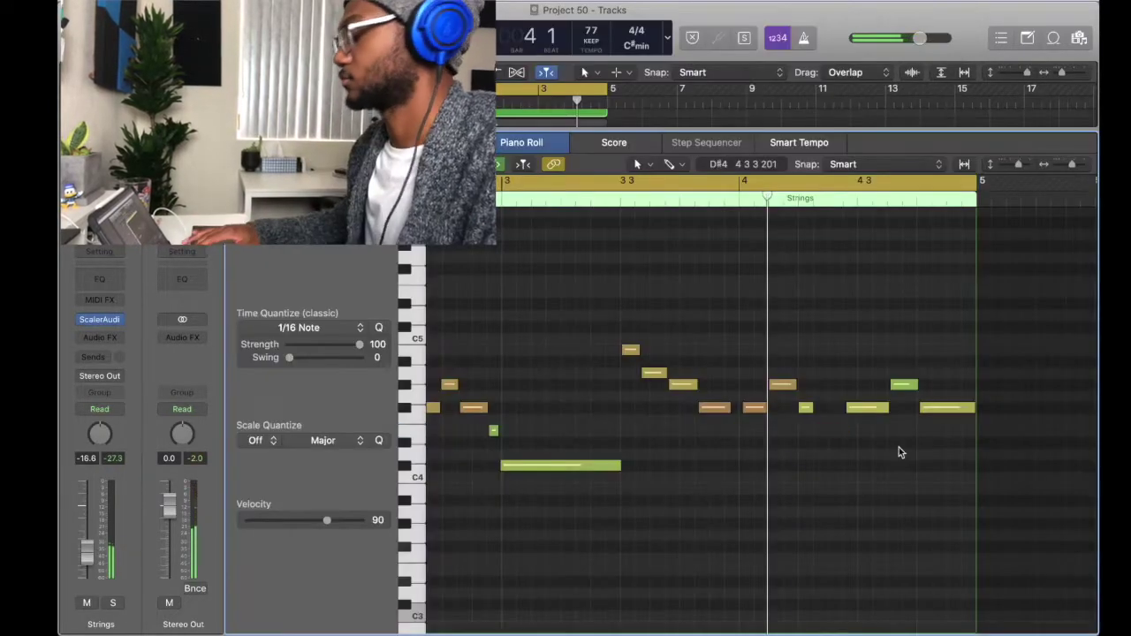
pyautogui.press('Return')
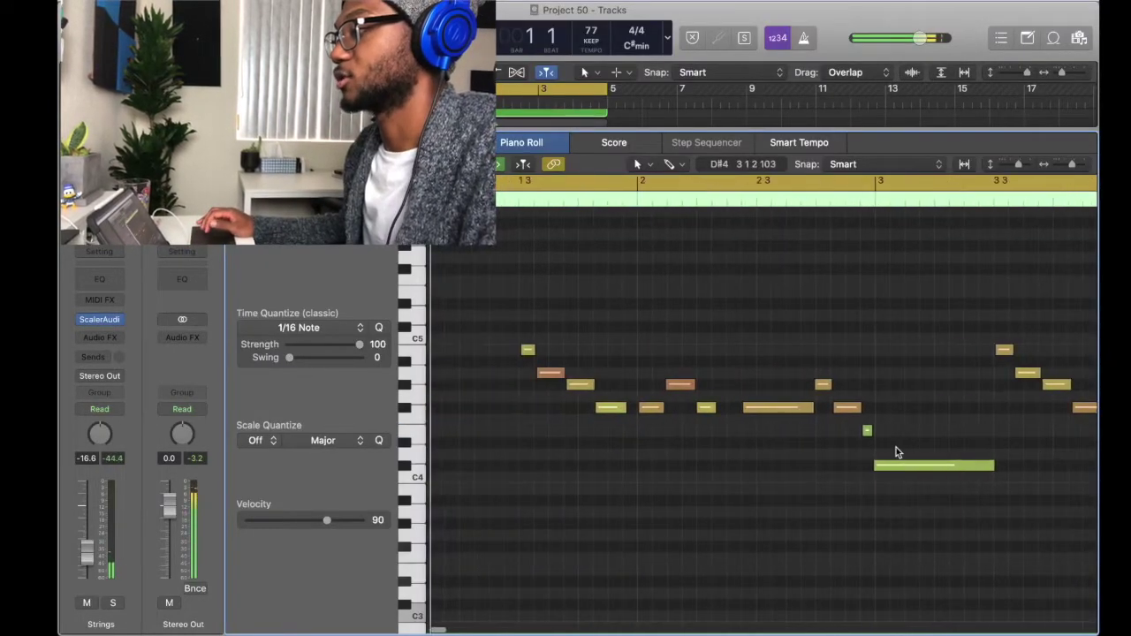
pyautogui.moveTo(899, 357); pyautogui.dragTo(665, 378)
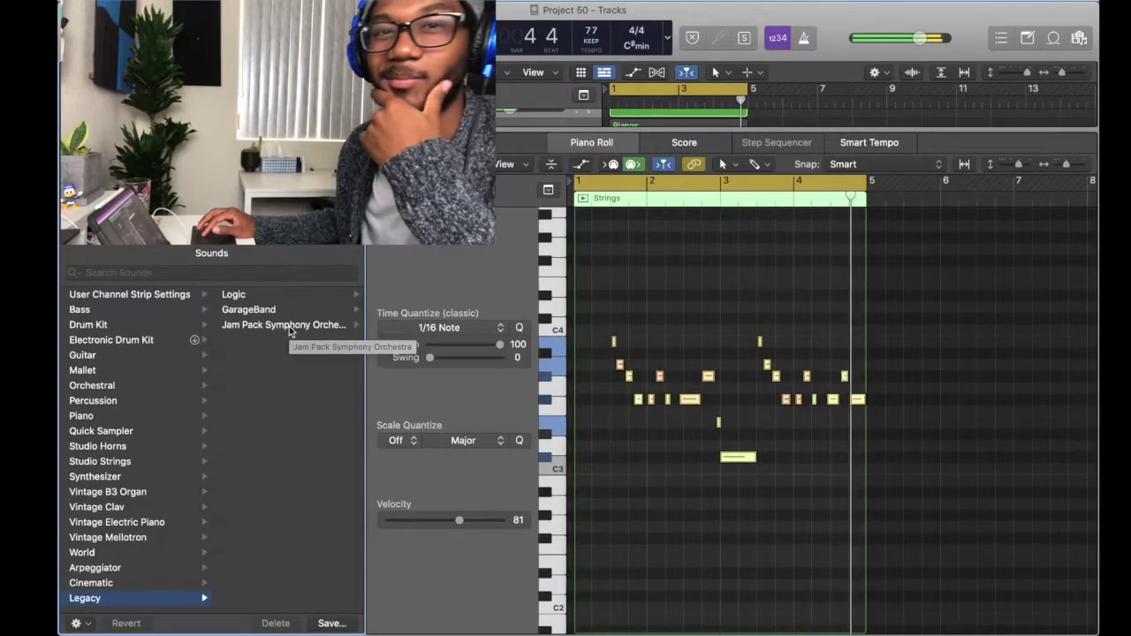
# - Load the Jam Pack Symphony Orchestra's Orchestra Viola Section on the Strings track and duplicate the track as Cello
pyautogui.click(289, 327)
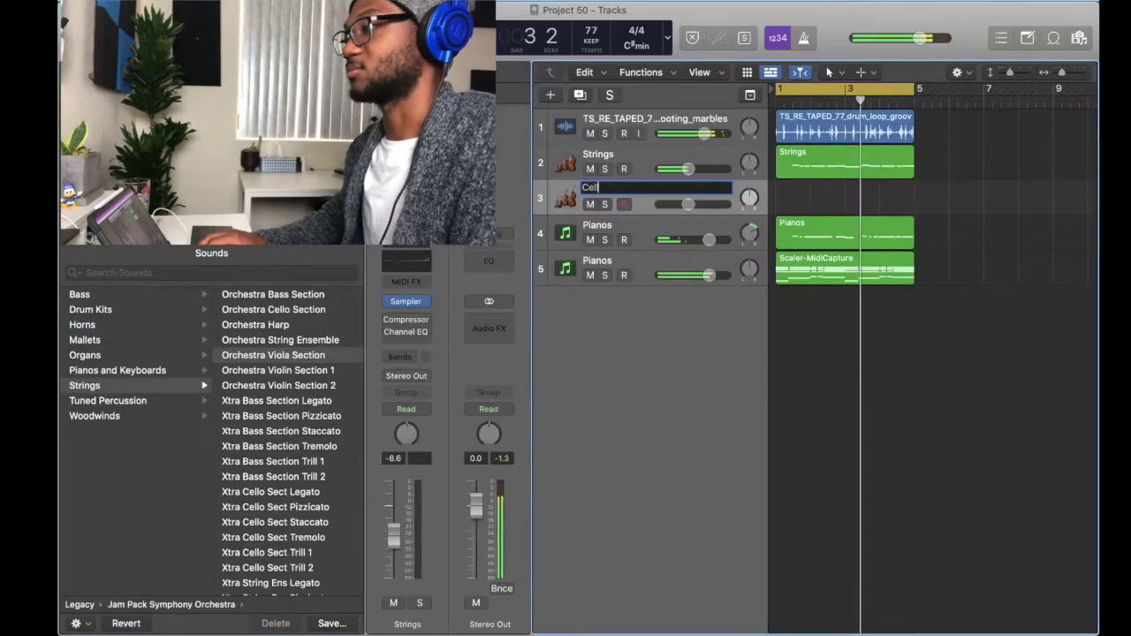
pyautogui.write('o')
pyautogui.press('Return')
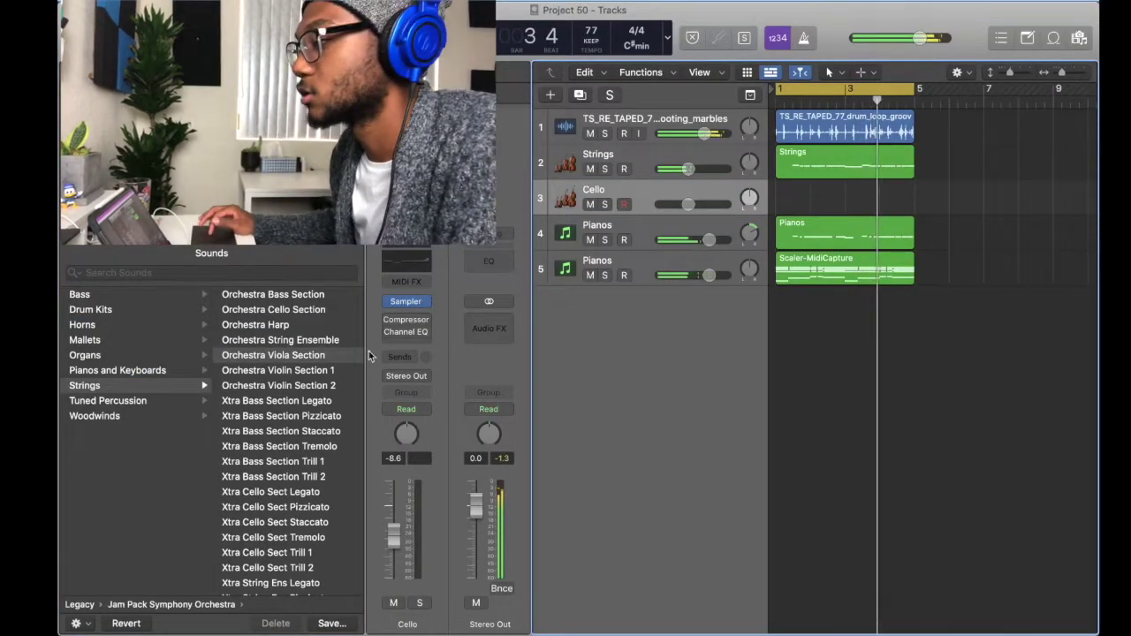
# - Set the Cello track's sound to Xtra Cello Sect Legato from the Jam Pack Symphony Orchestra strings
pyautogui.scroll(-5, 311, 369)
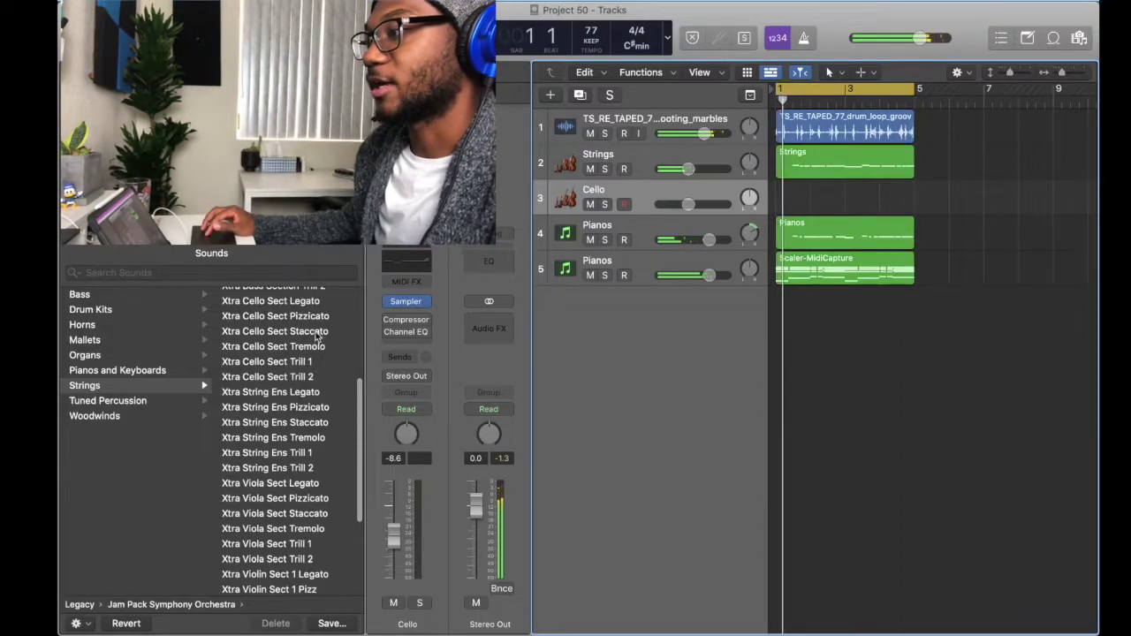
pyautogui.click(320, 301)
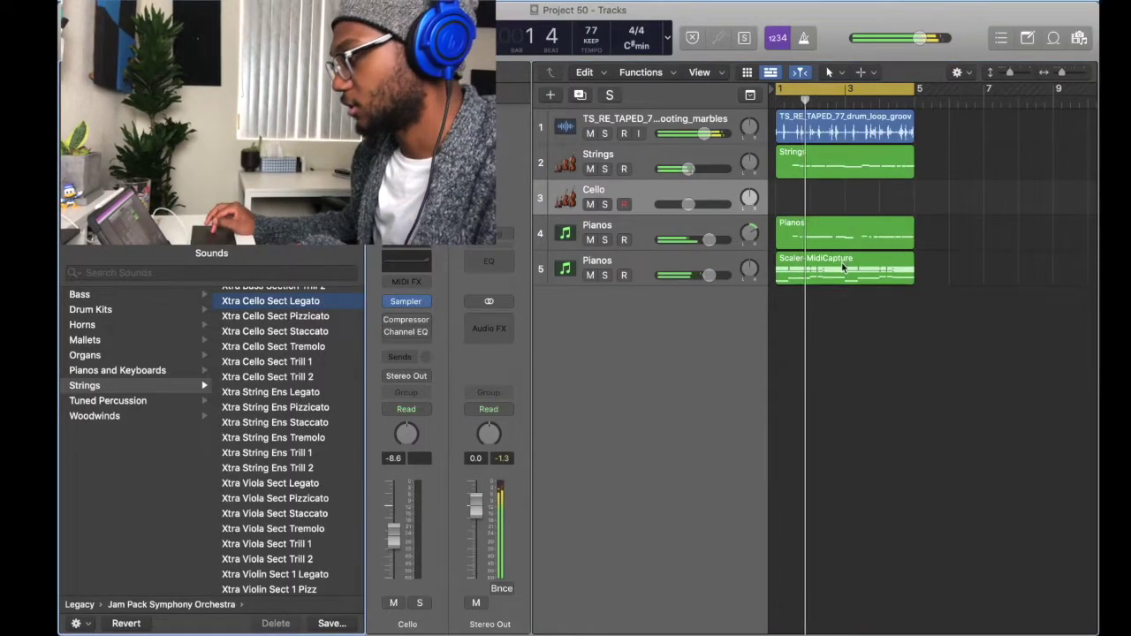
# - Copy the Scaler-MidiCapture region onto the Cello track and lower that track's volume
pyautogui.moveTo(842, 267); pyautogui.dragTo(842, 214)
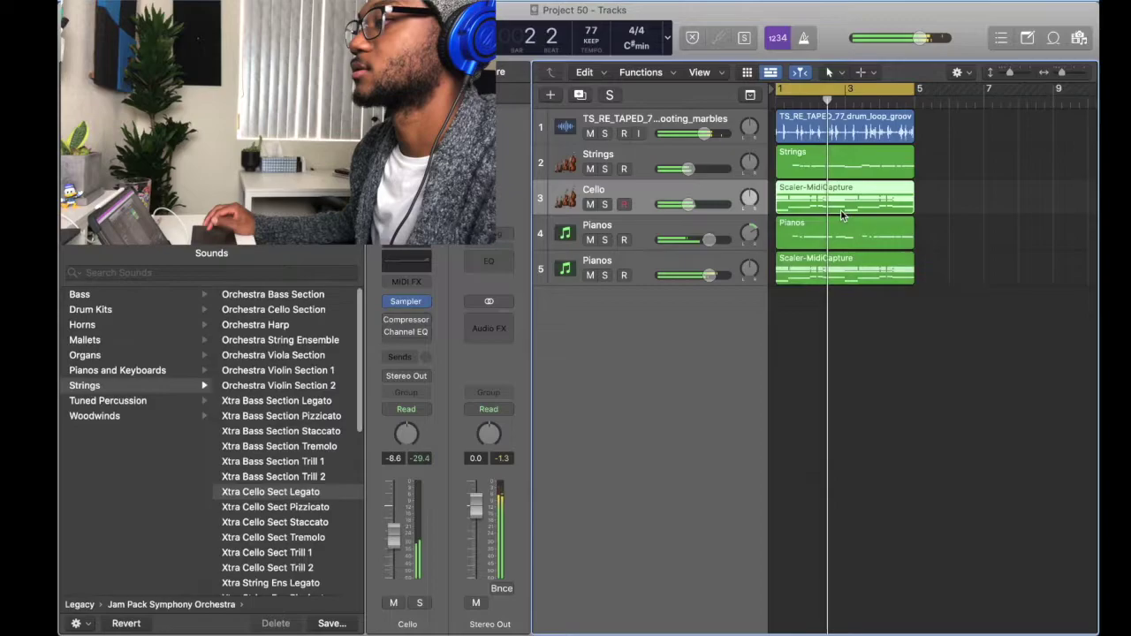
pyautogui.moveTo(688, 204); pyautogui.dragTo(669, 206)
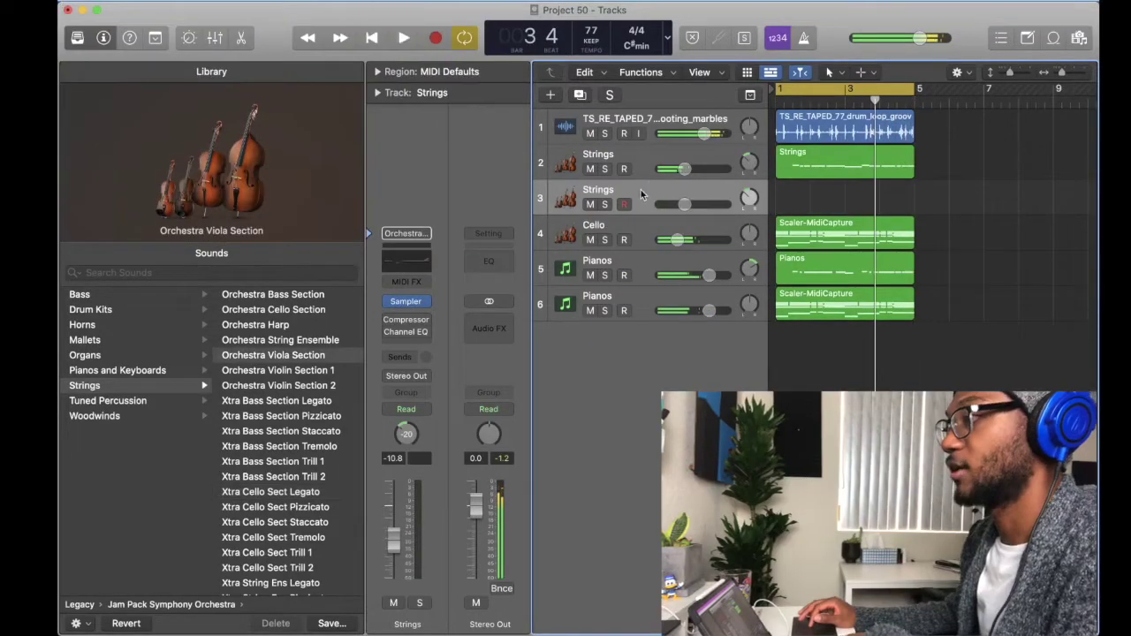
# - Move the duplicated Strings track above the original as Bells and load the Synthesizer bell sound Delicate Bells on it
pyautogui.moveTo(641, 193); pyautogui.dragTo(637, 151)
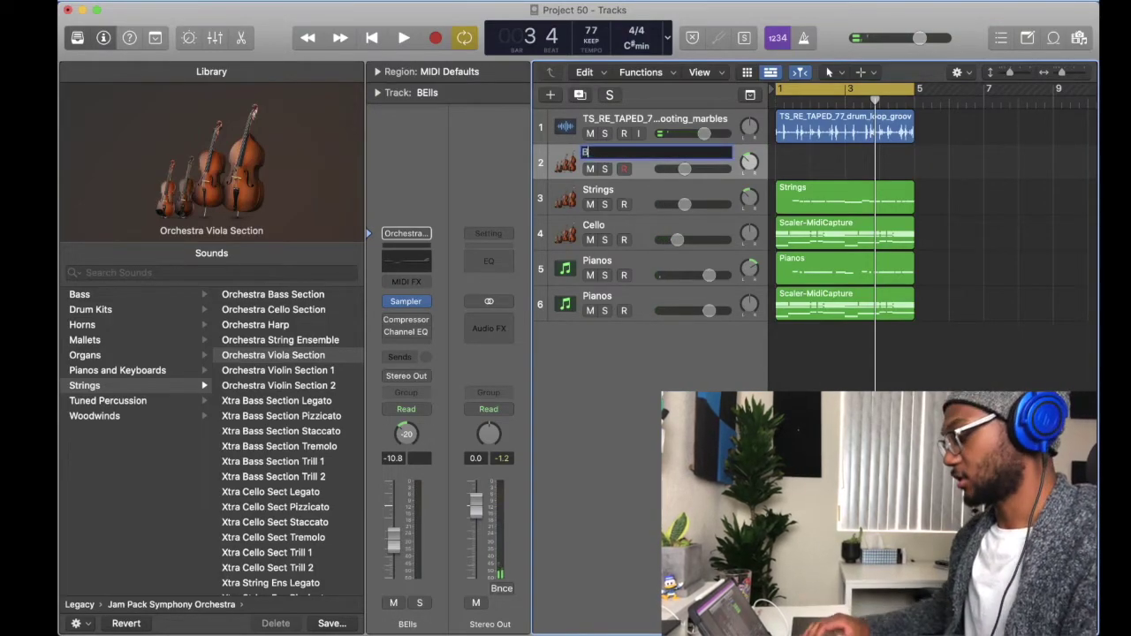
pyautogui.hscroll(-5, 118, 338)
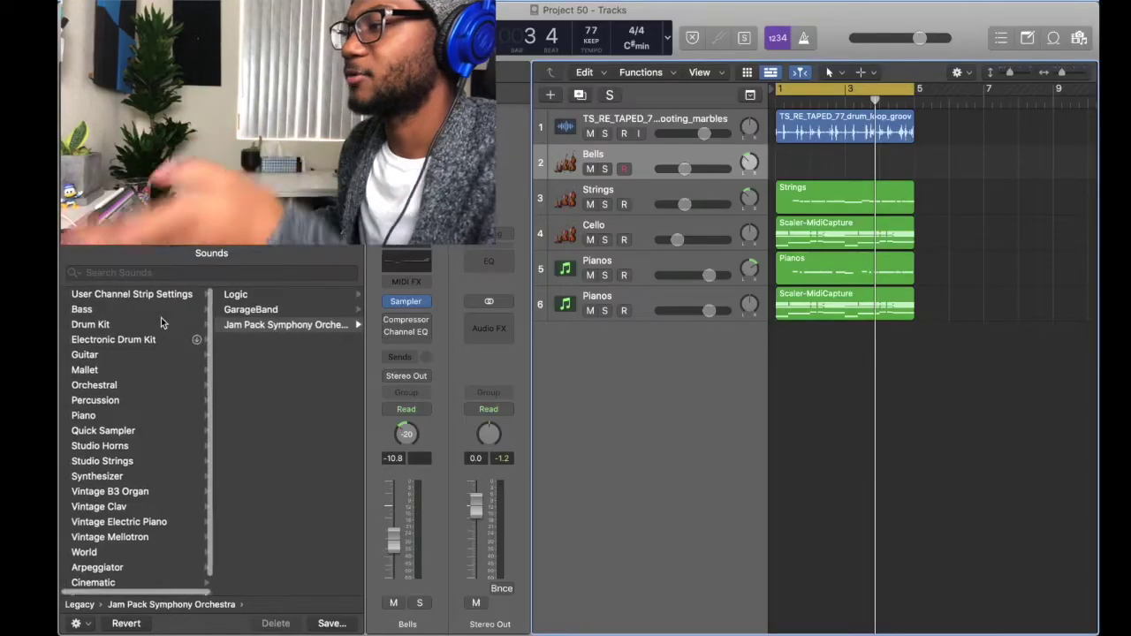
pyautogui.click(144, 475)
pyautogui.click(260, 325)
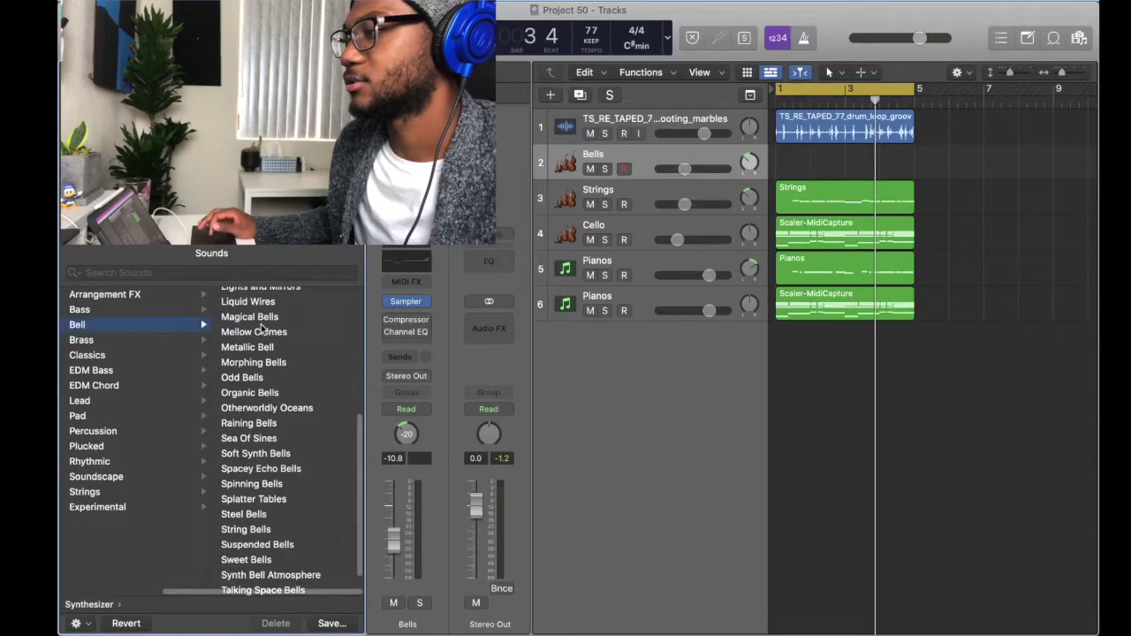
pyautogui.scroll(5, 274, 477)
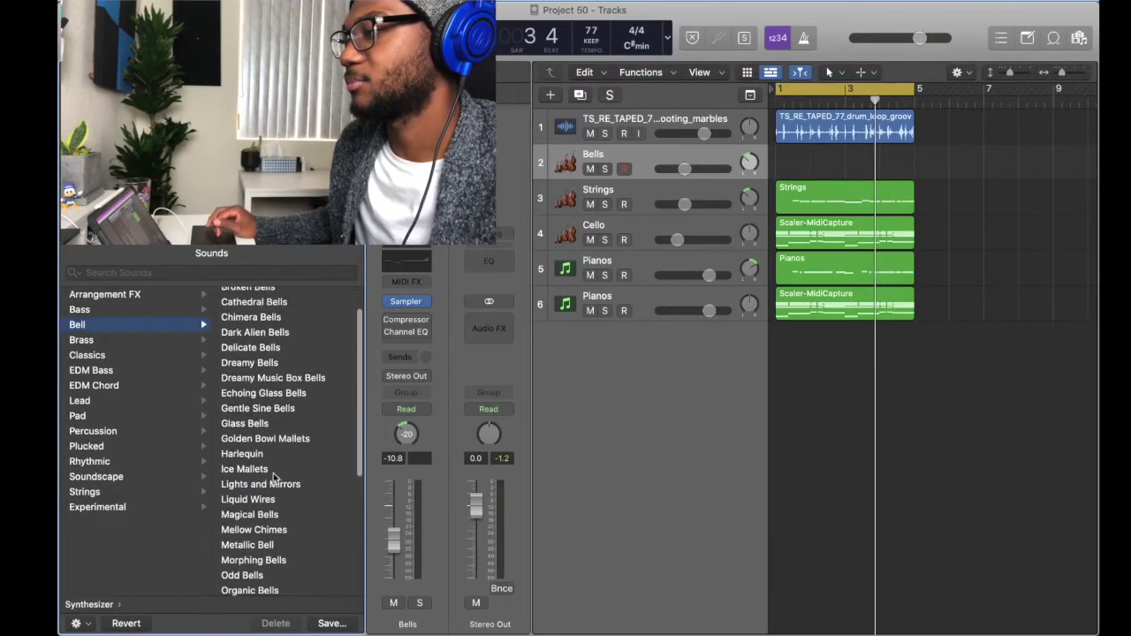
pyautogui.click(277, 351)
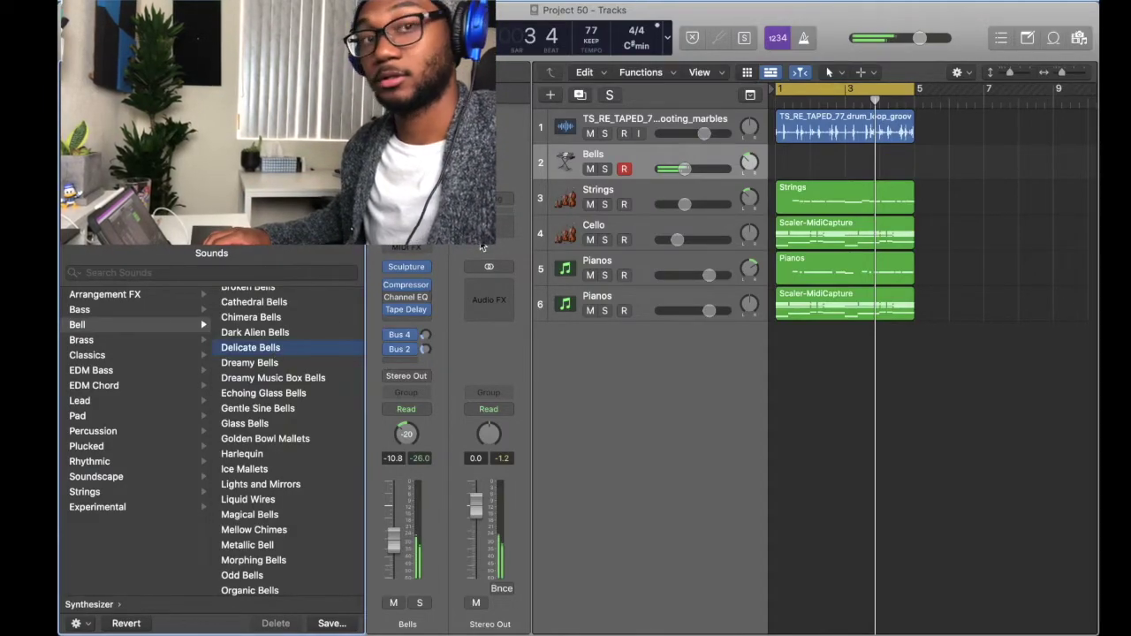
# - Set the Bells track's volume to 0 dB with centred pan and try other sounds from the Bell category
pyautogui.keyDown('alt'); pyautogui.click(685, 169); pyautogui.keyUp('alt')
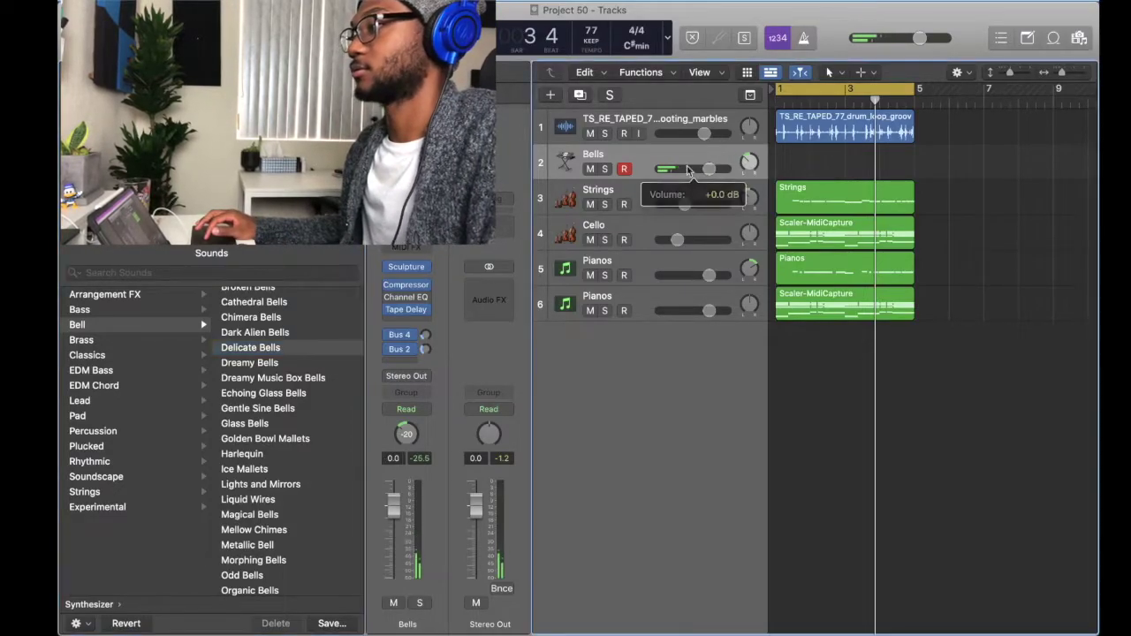
pyautogui.keyDown('alt'); pyautogui.click(750, 163); pyautogui.keyUp('alt')
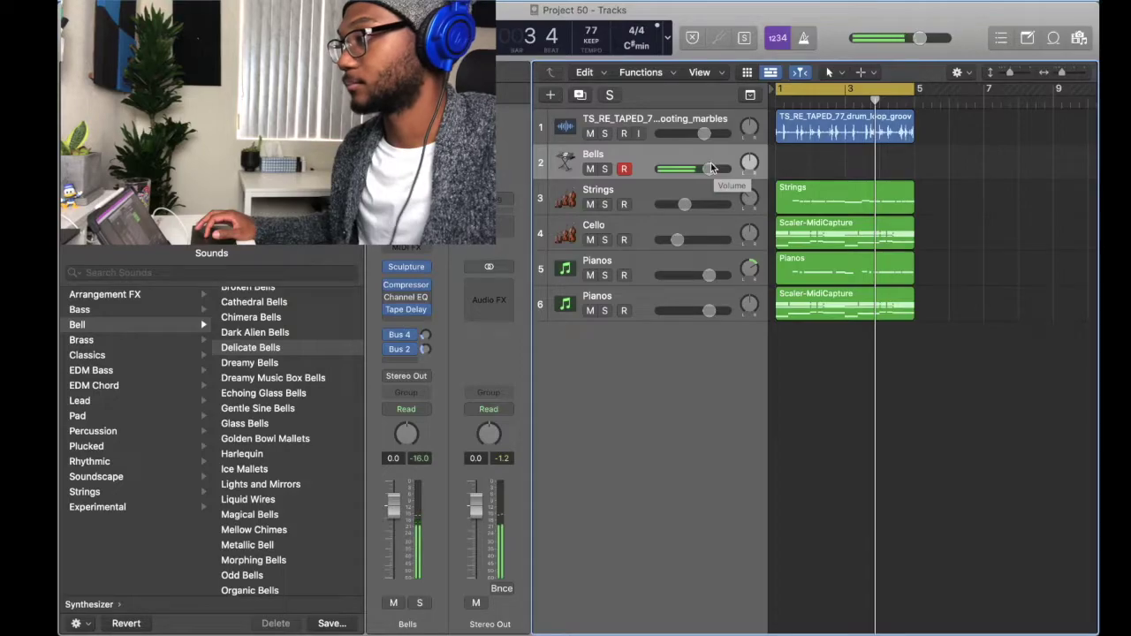
pyautogui.scroll(2, 298, 361)
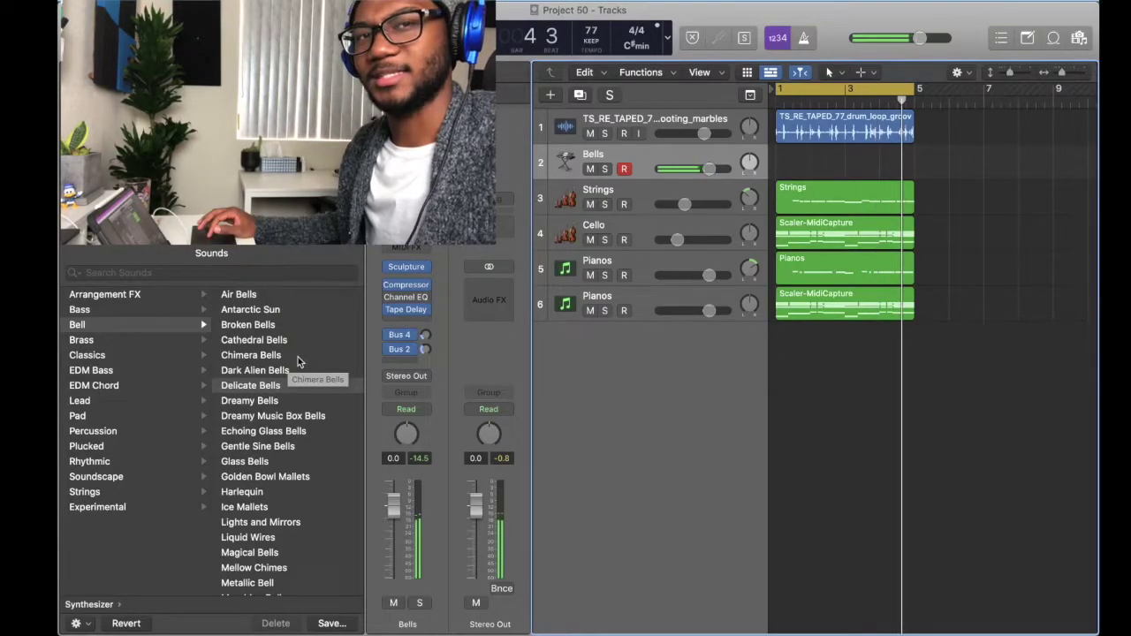
pyautogui.click(296, 434)
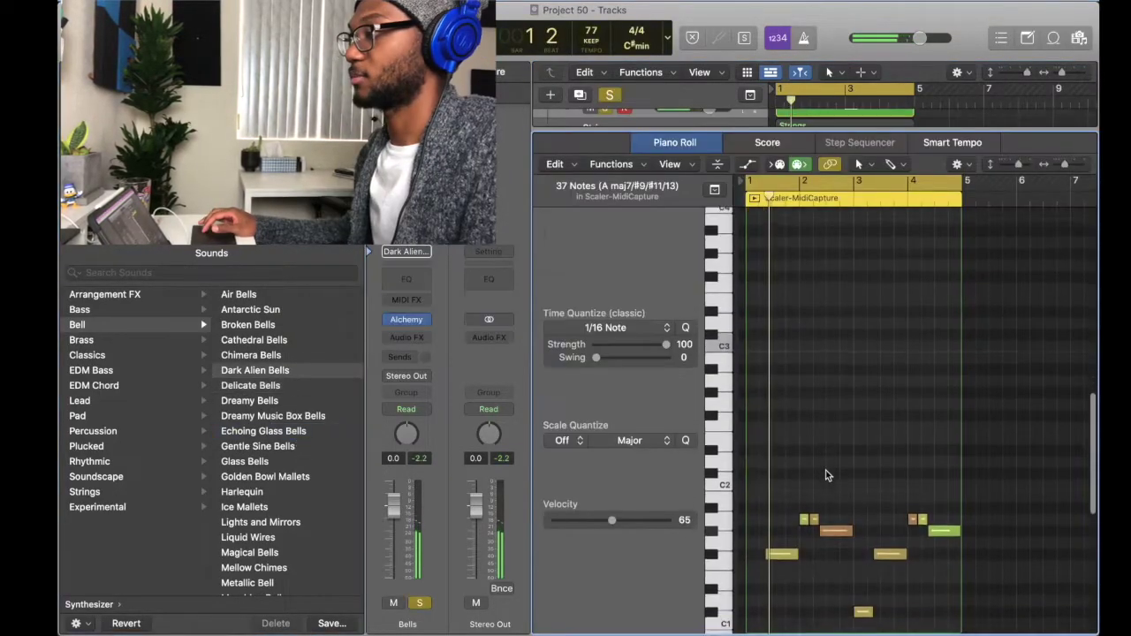
# - Transpose the Bells region's low bass notes up three octaves and copy short notes into an alternating pattern in bar 1
pyautogui.scroll(-3, 826, 471)
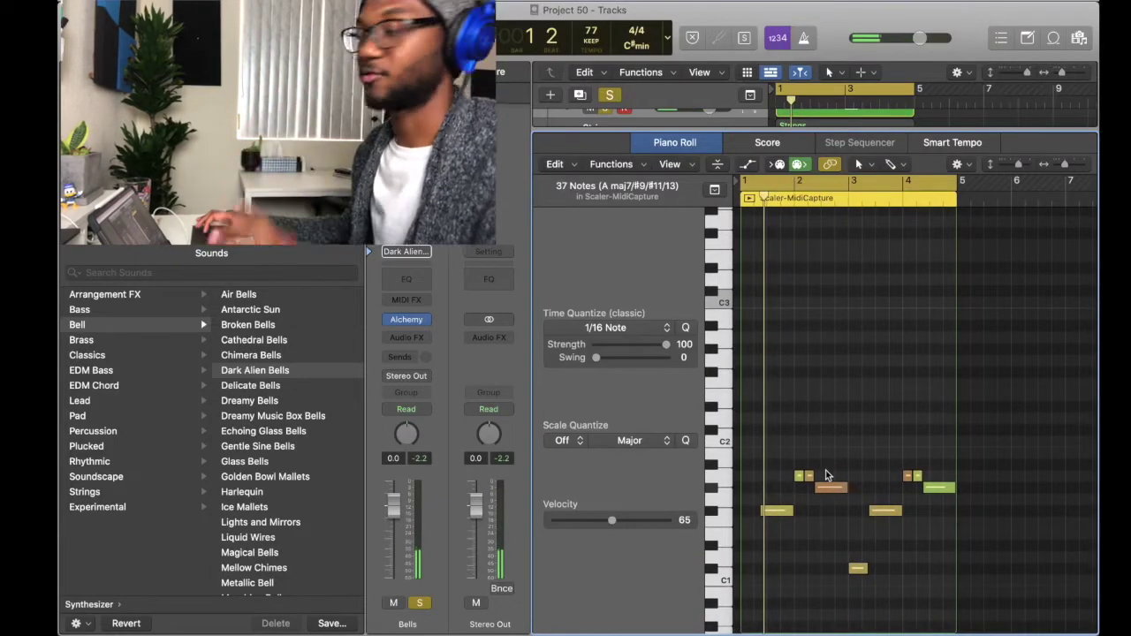
pyautogui.moveTo(1017, 454); pyautogui.dragTo(775, 620)
pyautogui.hotkey('alt', 'shift', 'Up')
pyautogui.hotkey('alt', 'shift', 'Up')
pyautogui.scroll(4, 826, 540)
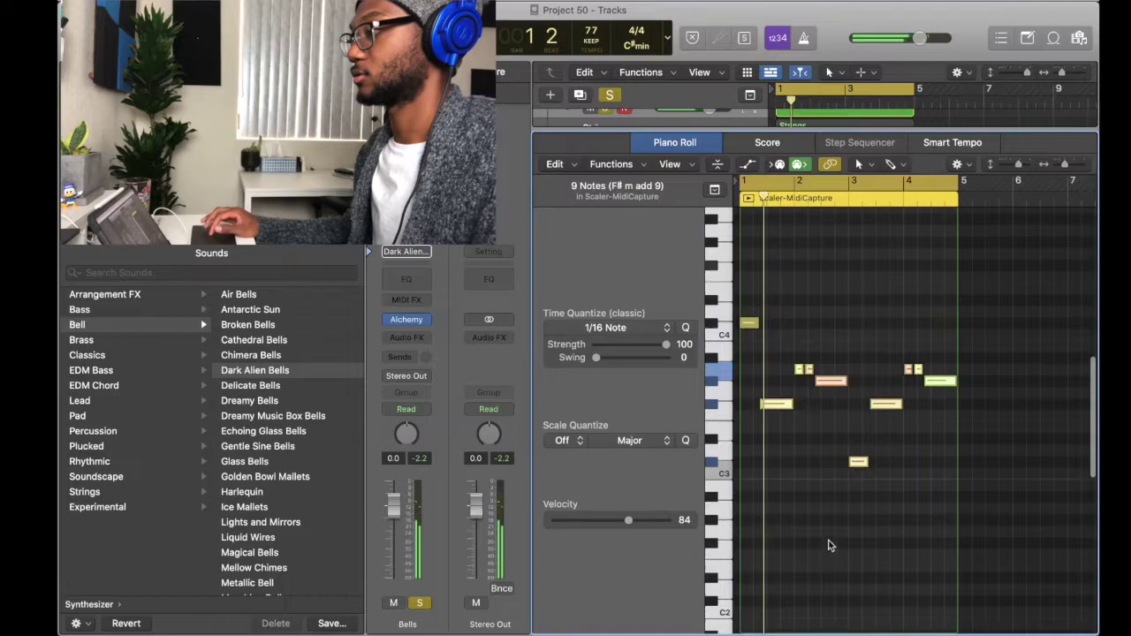
pyautogui.hotkey('alt', 'shift', 'Up')
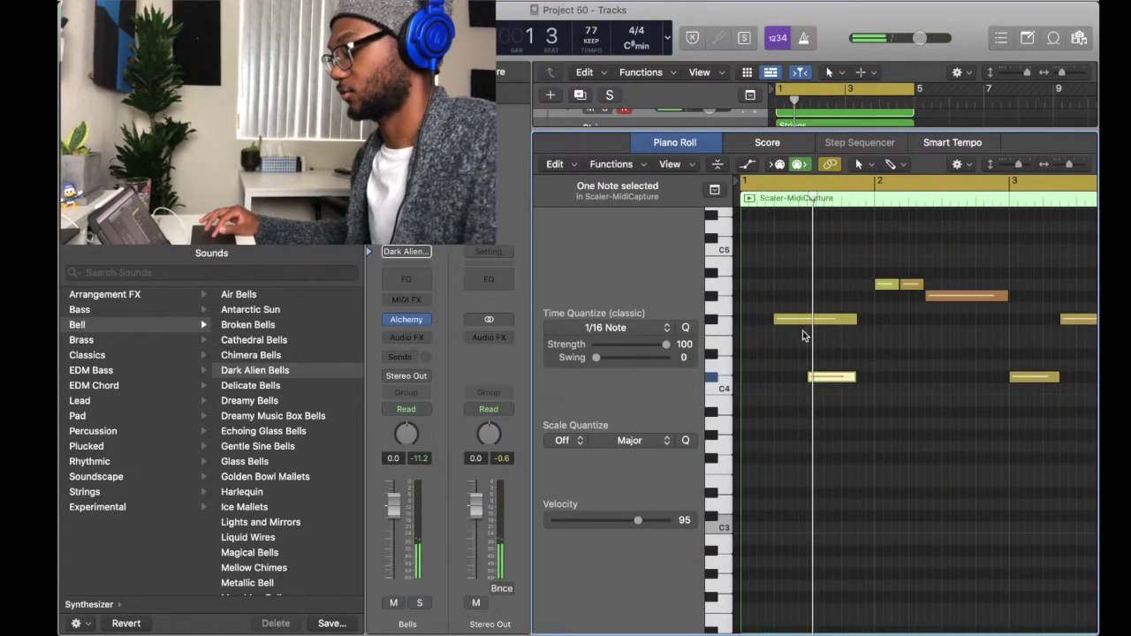
pyautogui.moveTo(762, 378); pyautogui.dragTo(829, 379)
pyautogui.moveTo(801, 319); pyautogui.dragTo(862, 320)
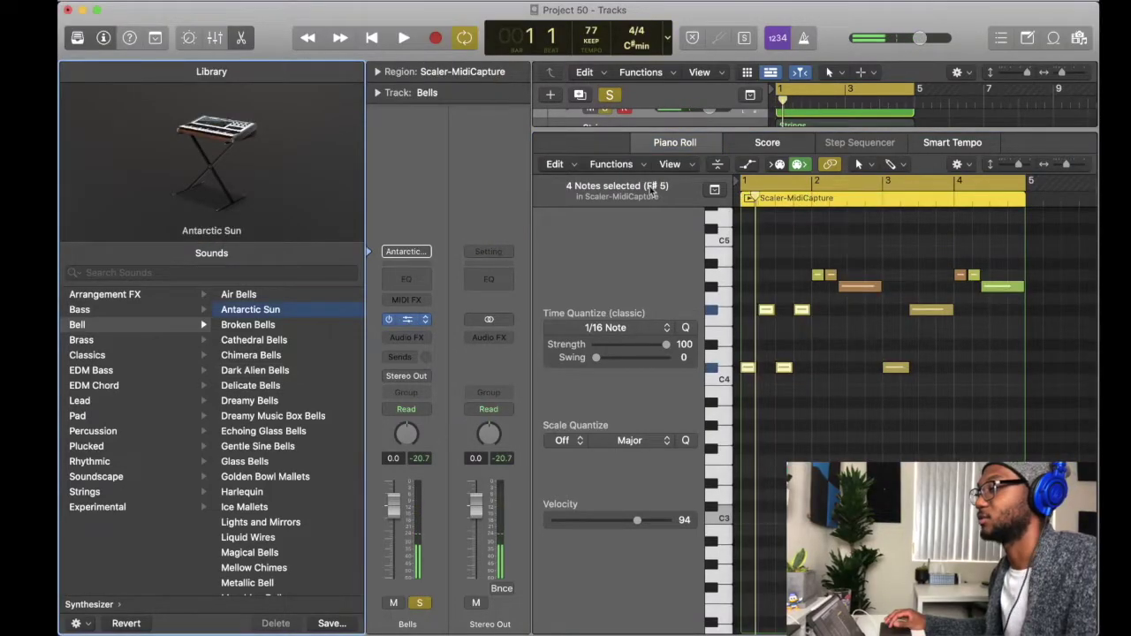
# - Browse the Bells track's Alchemy presets filtered by the Dark timbre and audition the part with the other tracks
pyautogui.press('v')
pyautogui.moveTo(719, 185); pyautogui.dragTo(596, 38)
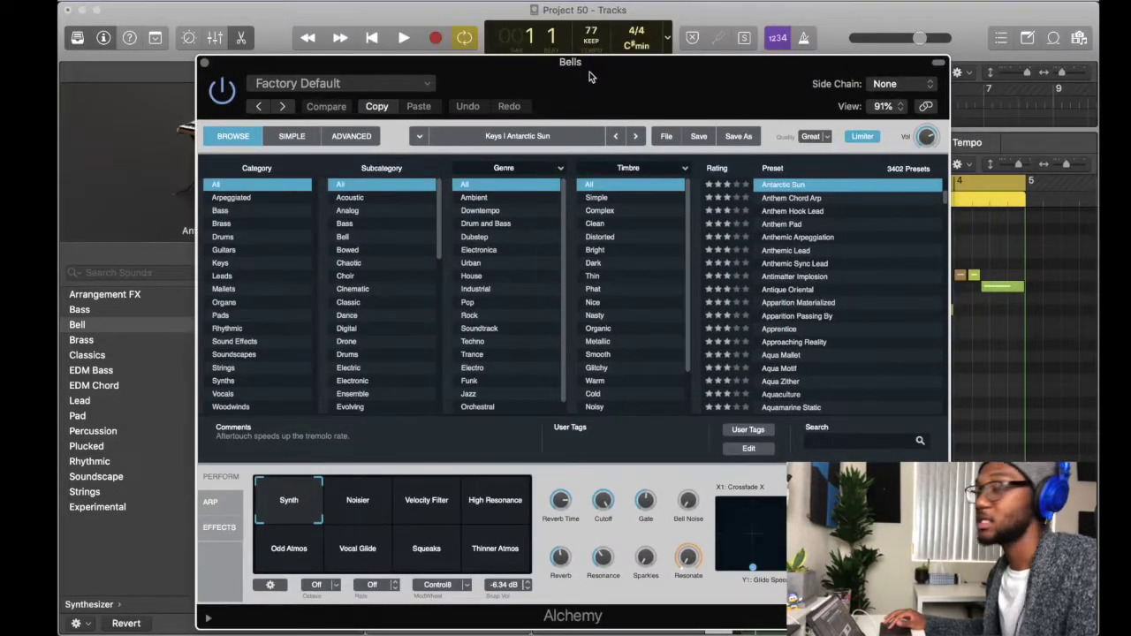
pyautogui.click(623, 263)
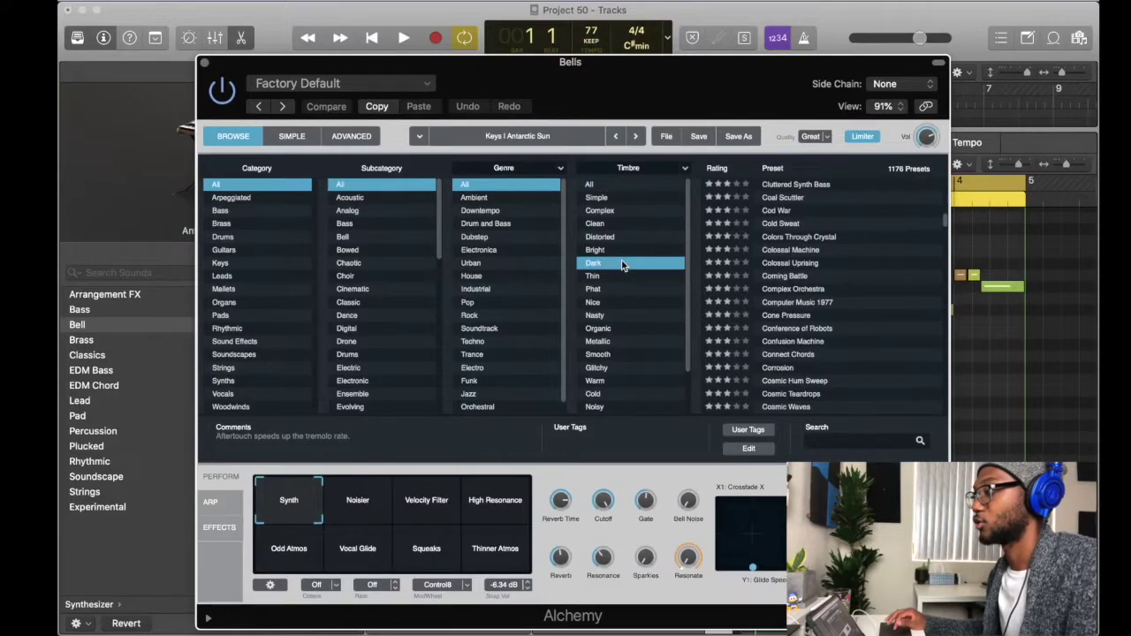
pyautogui.click(832, 185)
pyautogui.press('v')
pyautogui.press('space')
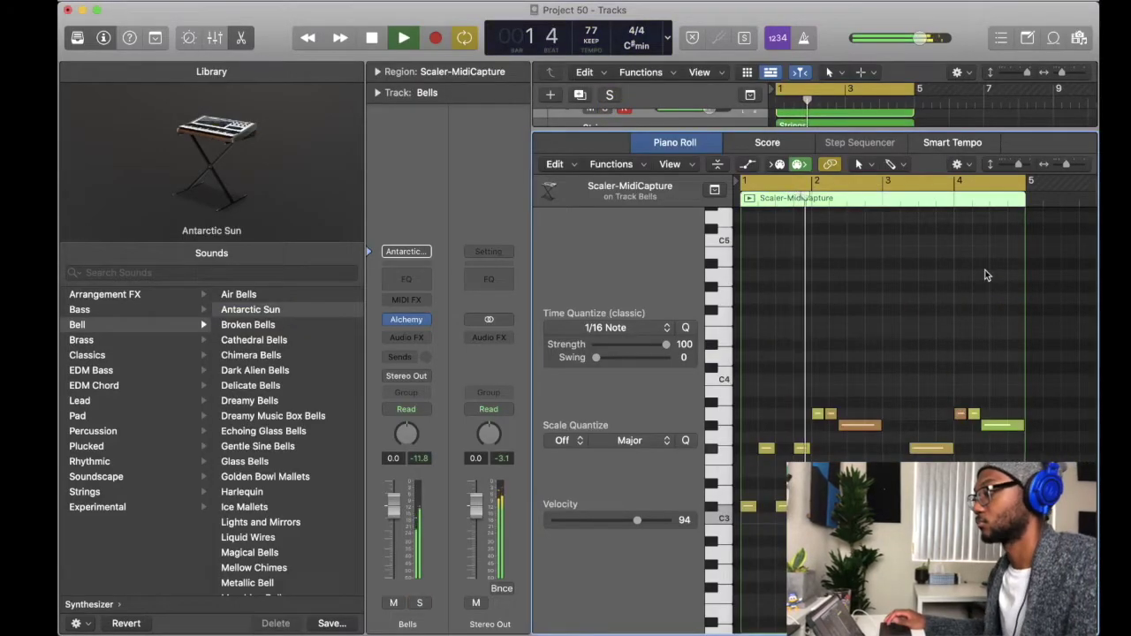
pyautogui.scroll(-2, 975, 276)
pyautogui.press('s')
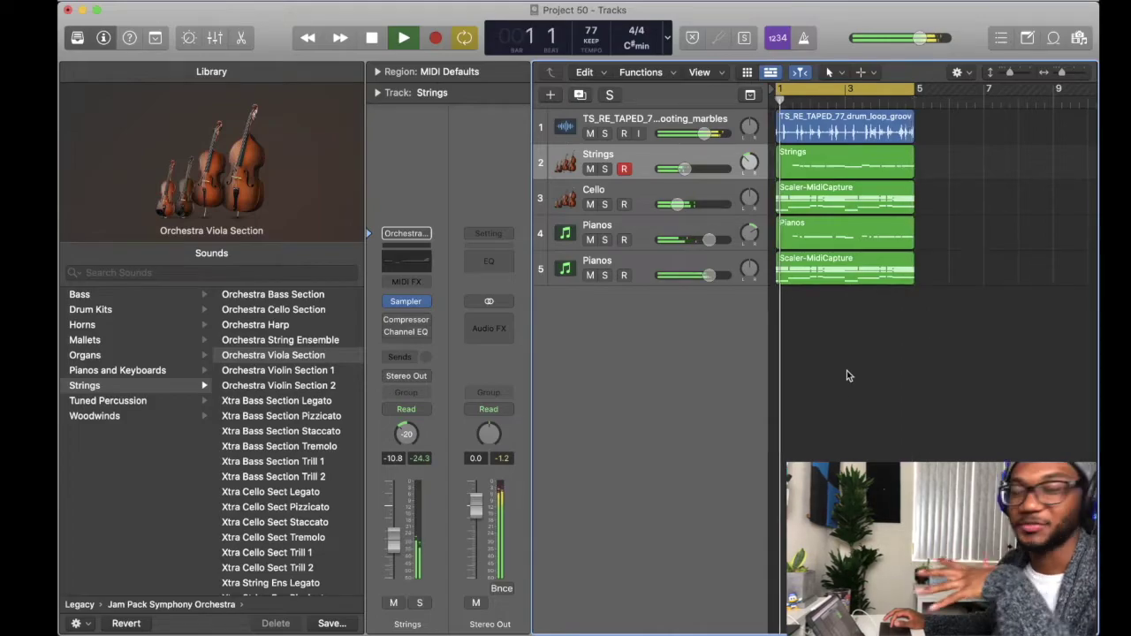
pyautogui.click(642, 207)
pyautogui.press('super+d')
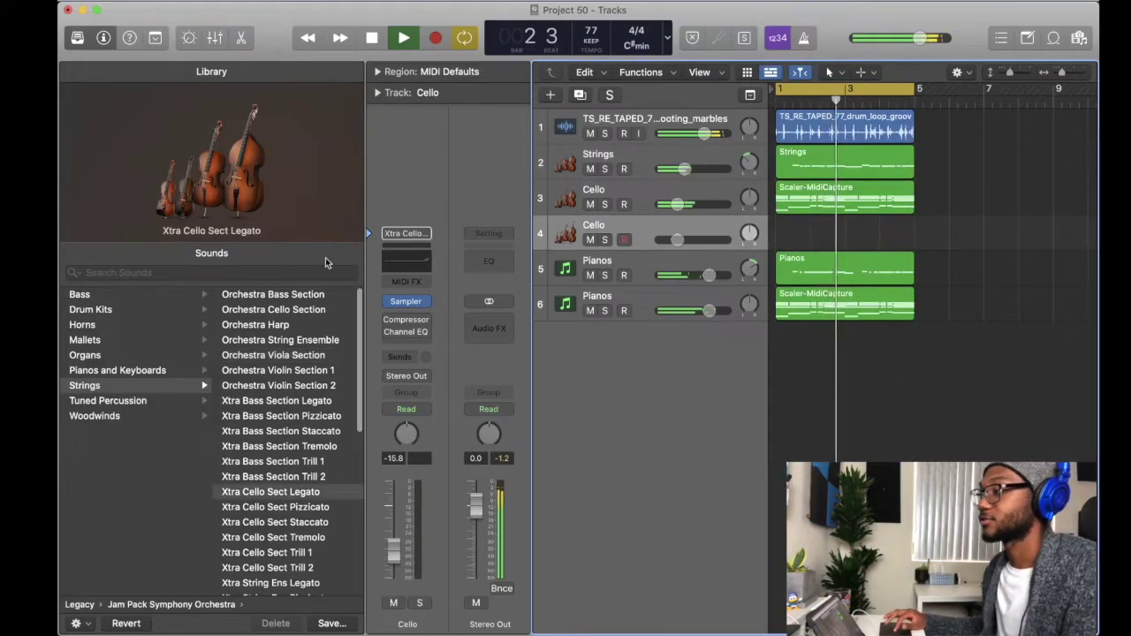
pyautogui.click(77, 38)
pyautogui.press('super+BackSpace')
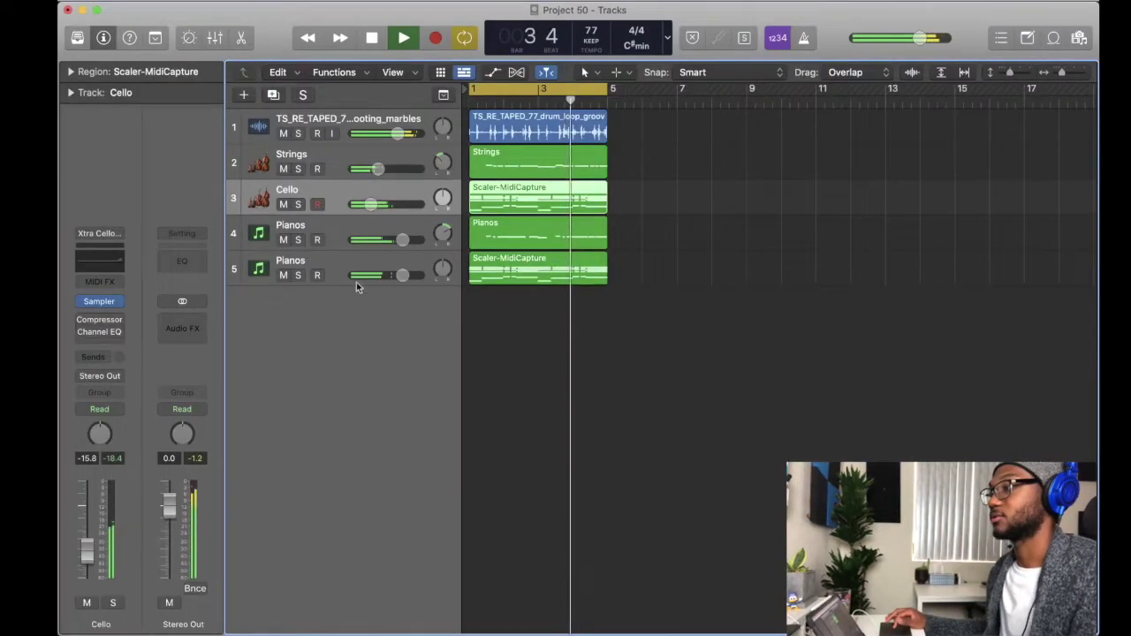
# - Duplicate the Pianos chord track, set the copy's Scaler sound to Choir and preview the E maj7 13 chord
pyautogui.click(331, 280)
pyautogui.press('super+d')
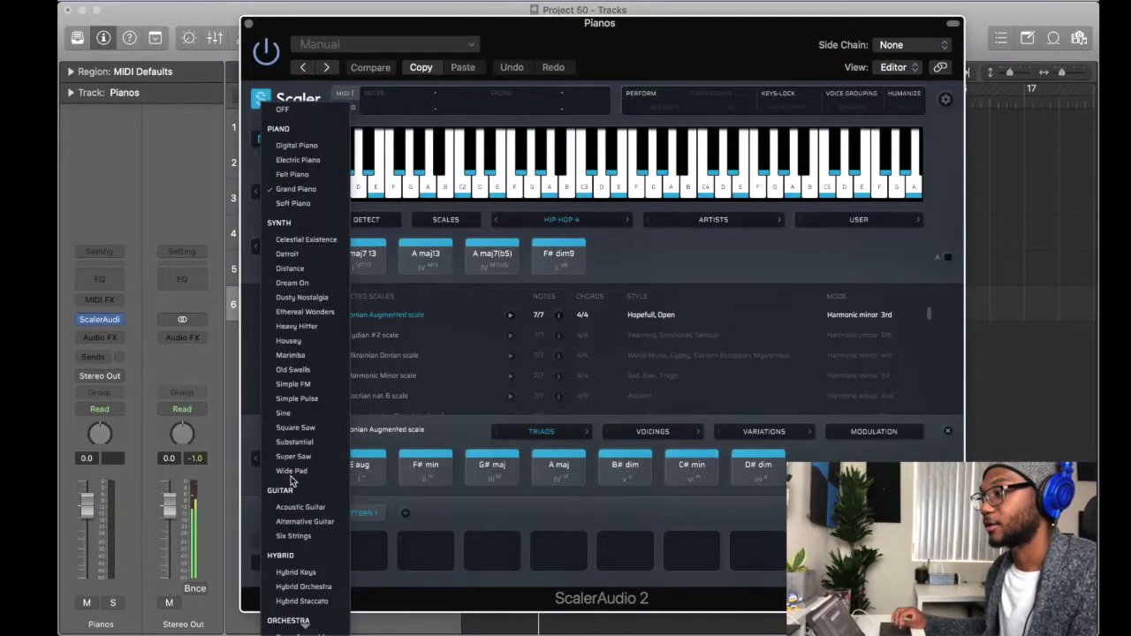
pyautogui.scroll(-3, 292, 539)
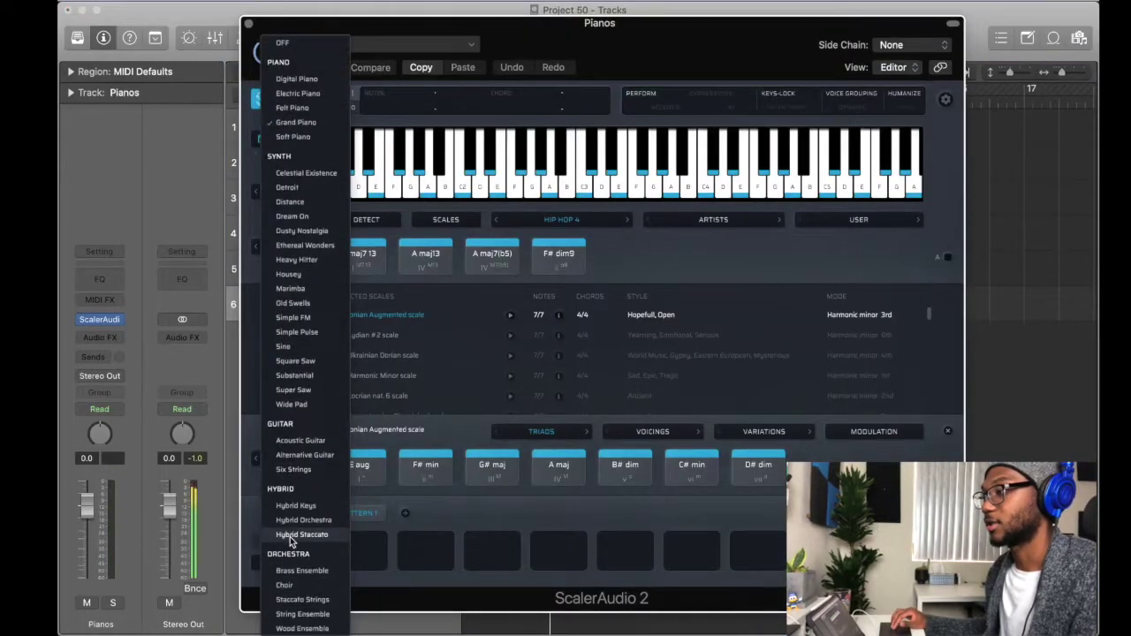
pyautogui.click(287, 584)
pyautogui.click(358, 271)
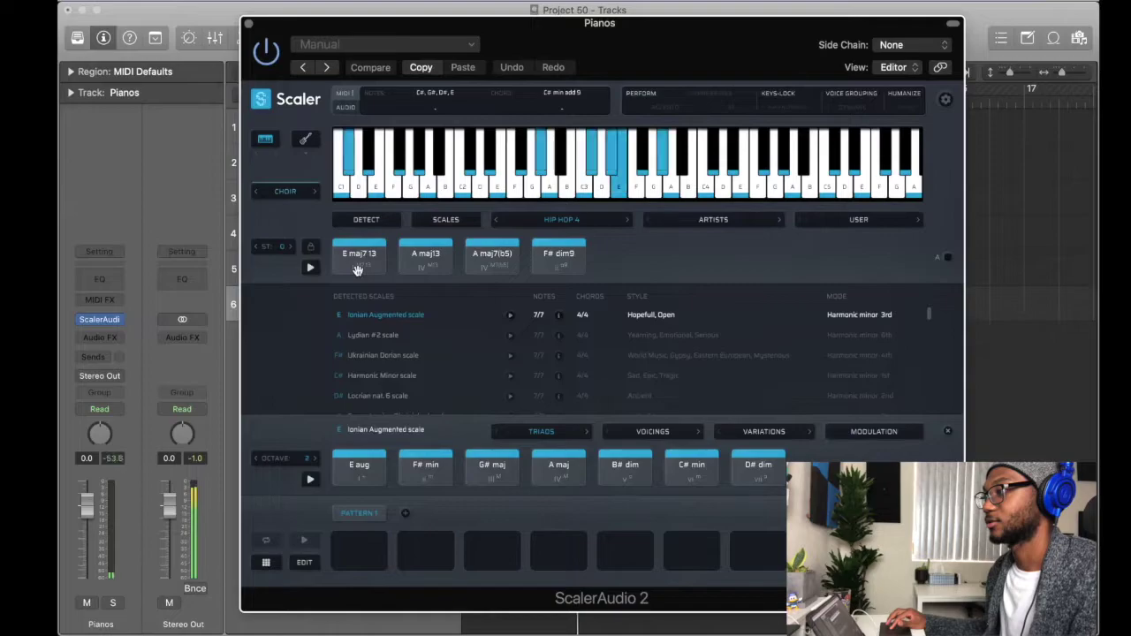
pyautogui.click(248, 24)
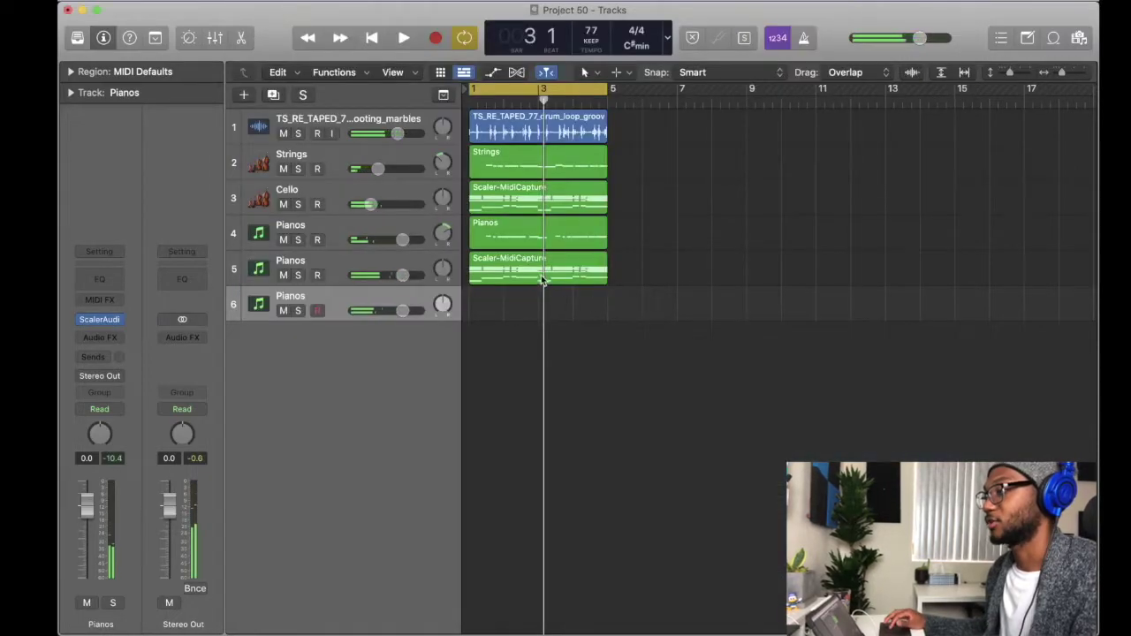
# - Copy the Scaler-MidiCapture chord region onto the new track and rename that track Choir
pyautogui.moveTo(542, 280); pyautogui.dragTo(543, 304)
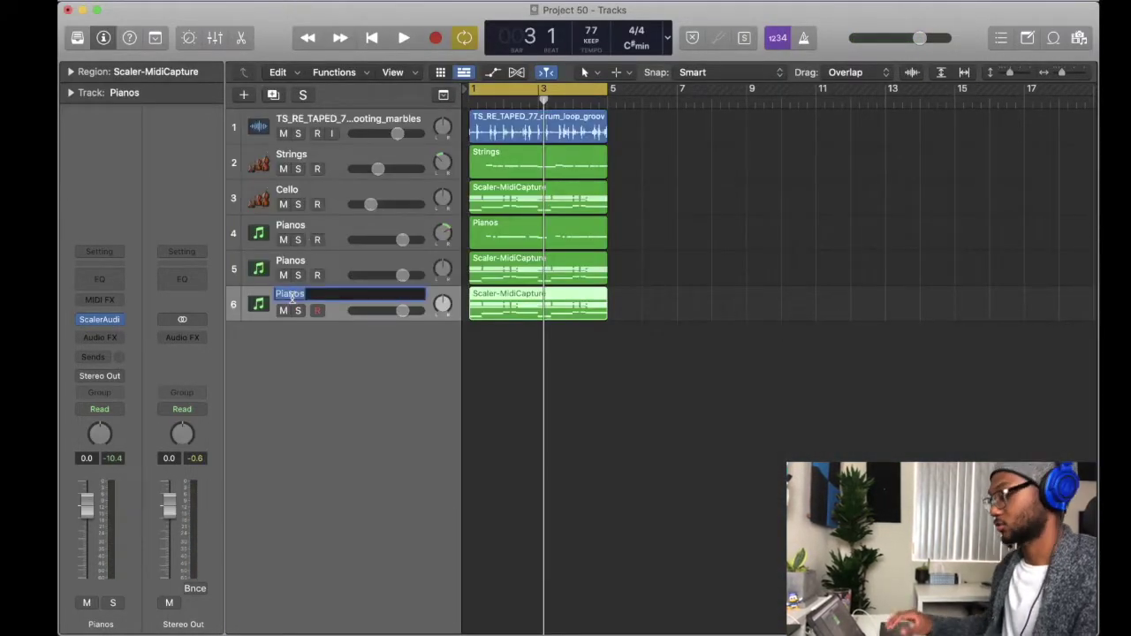
pyautogui.write('ir')
pyautogui.press('Return')
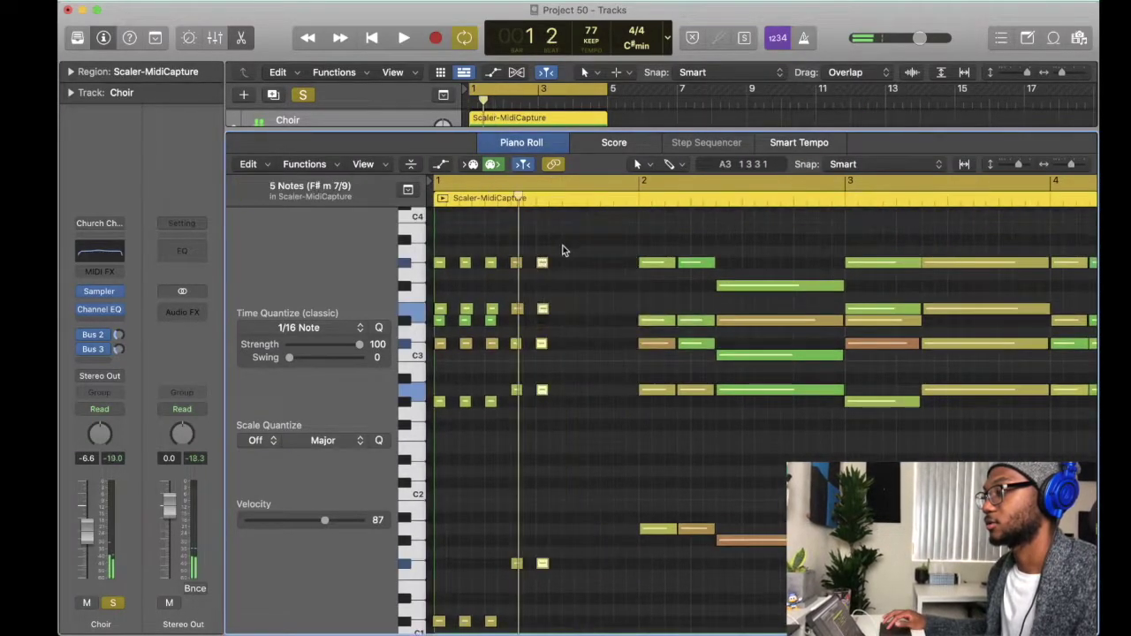
# - Try repeating the chopped short chords across the rest of bar 1 in the Choir region
pyautogui.moveTo(570, 241); pyautogui.dragTo(513, 568)
pyautogui.moveTo(517, 393); pyautogui.dragTo(569, 394)
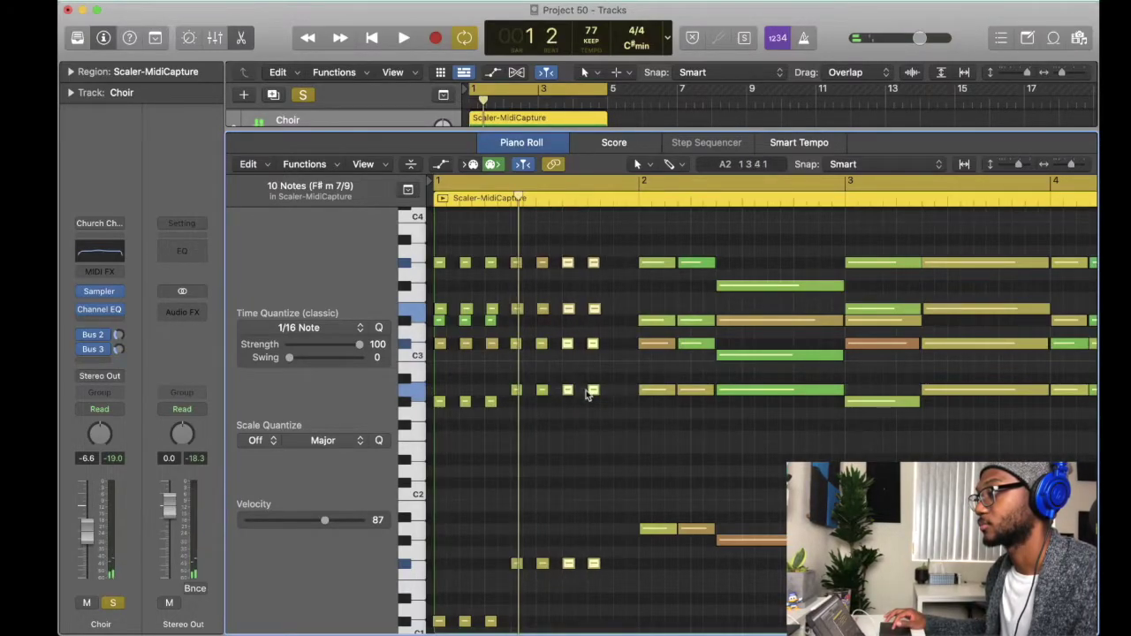
pyautogui.moveTo(619, 221); pyautogui.dragTo(593, 566)
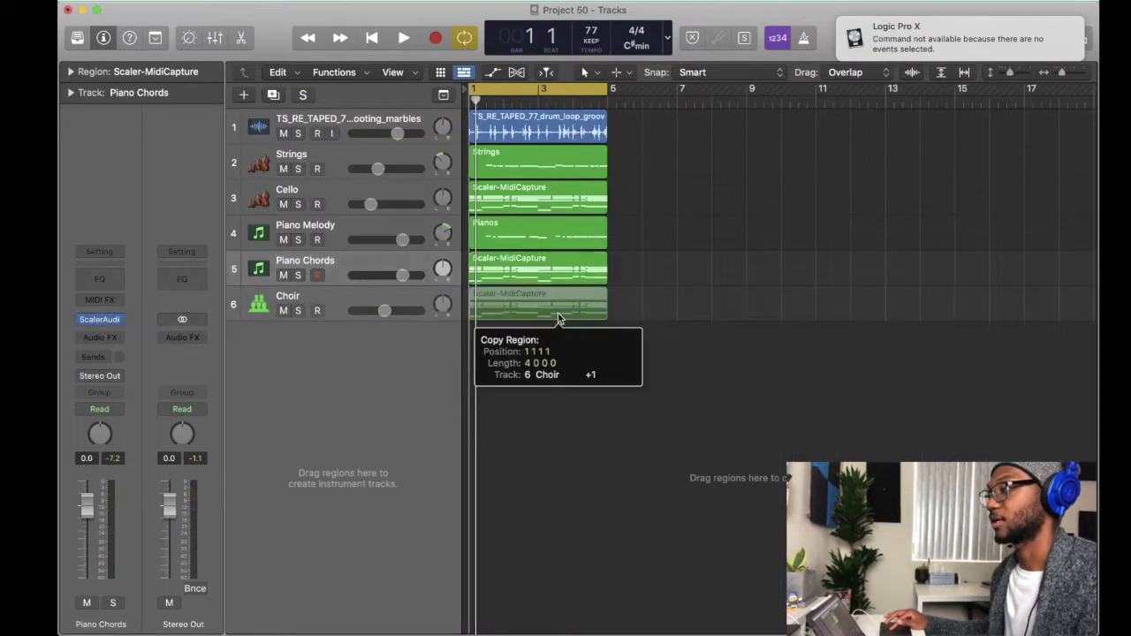
# - Copy the Piano Chords region onto the Choir track again, open its notes for editing and start playback
pyautogui.moveTo(558, 318); pyautogui.dragTo(557, 316)
pyautogui.doubleClick(558, 309)
pyautogui.press('space')
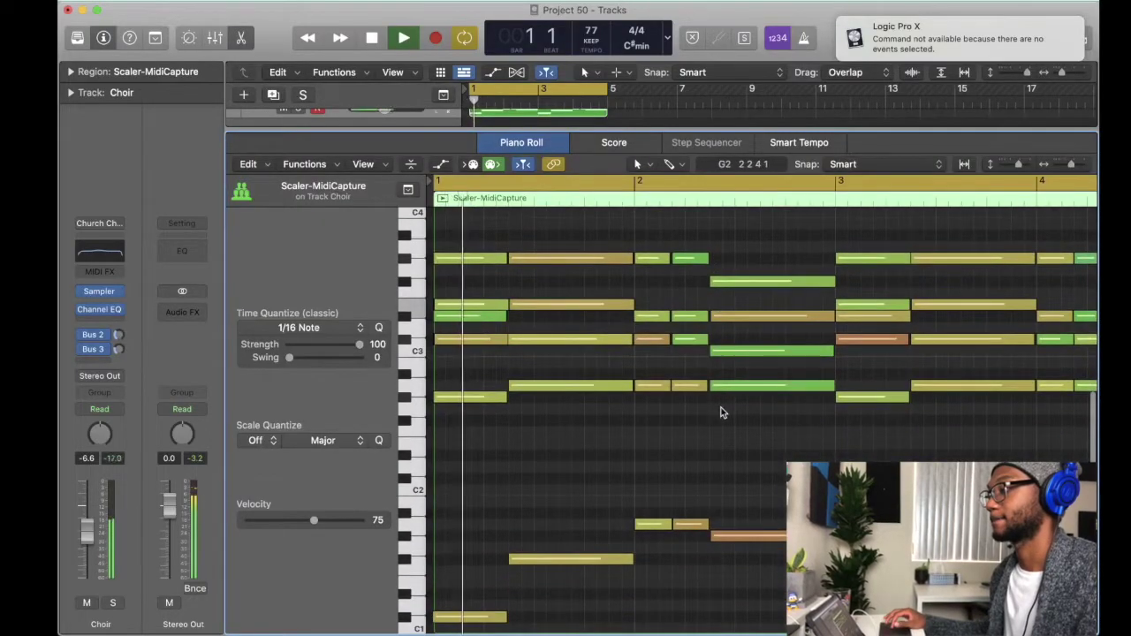
# - Select the Choir region's low bass notes and audition the part both in the mix and soloed
pyautogui.press('super+Left')
pyautogui.press('space')
pyautogui.scroll(-5, 743, 410)
pyautogui.moveTo(1058, 321); pyautogui.dragTo(473, 559)
pyautogui.scroll(3, 475, 552)
pyautogui.press('space')
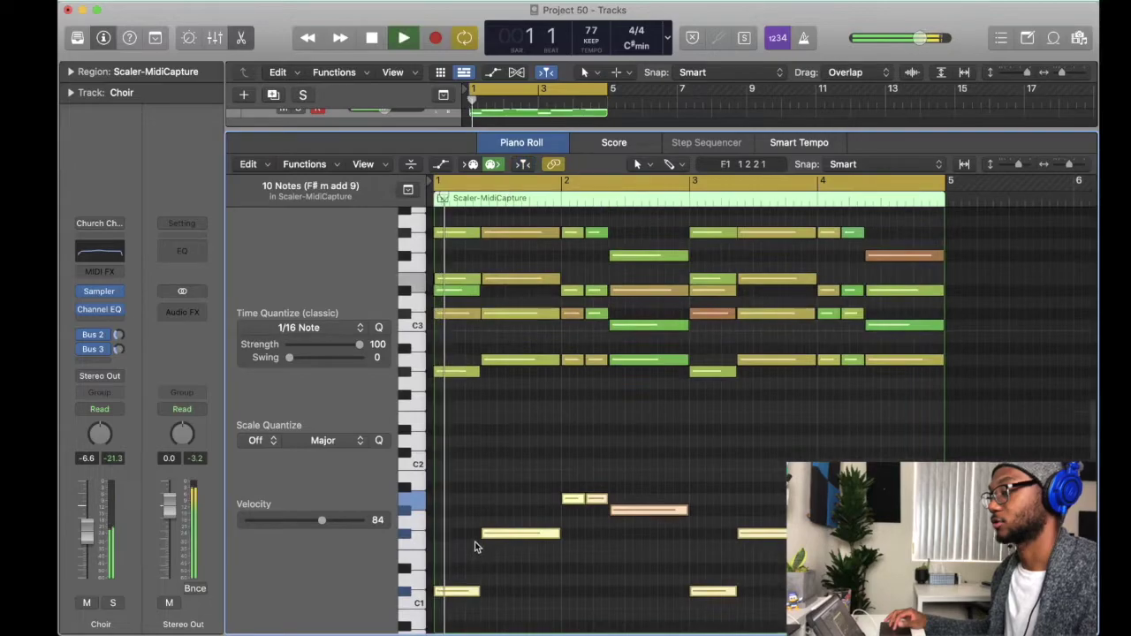
pyautogui.press('s')
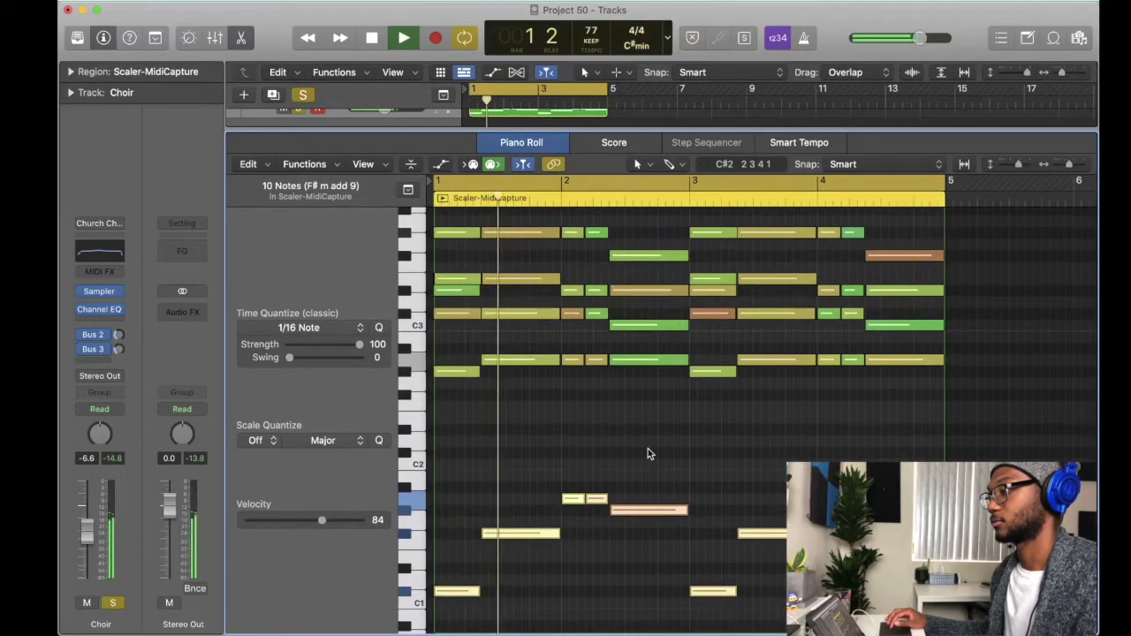
pyautogui.press('s')
pyautogui.press('p')
# - Move the Choir track up below Strings and delete the drum loop track together with its region
pyautogui.moveTo(328, 307); pyautogui.dragTo(328, 201)
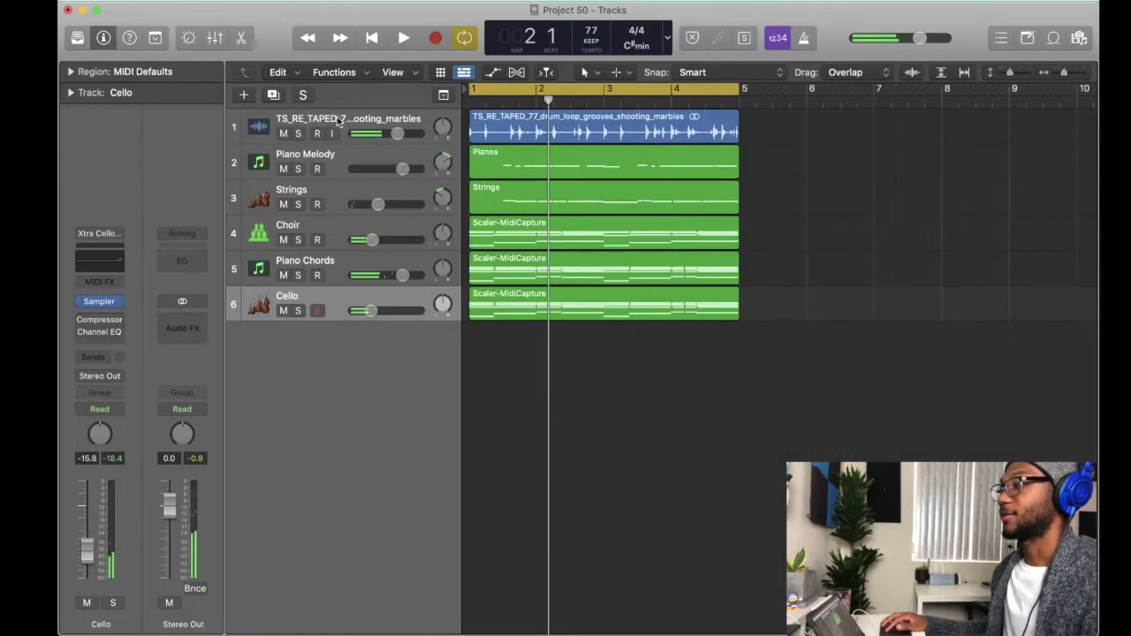
pyautogui.click(339, 121)
pyautogui.press('super+BackSpace')
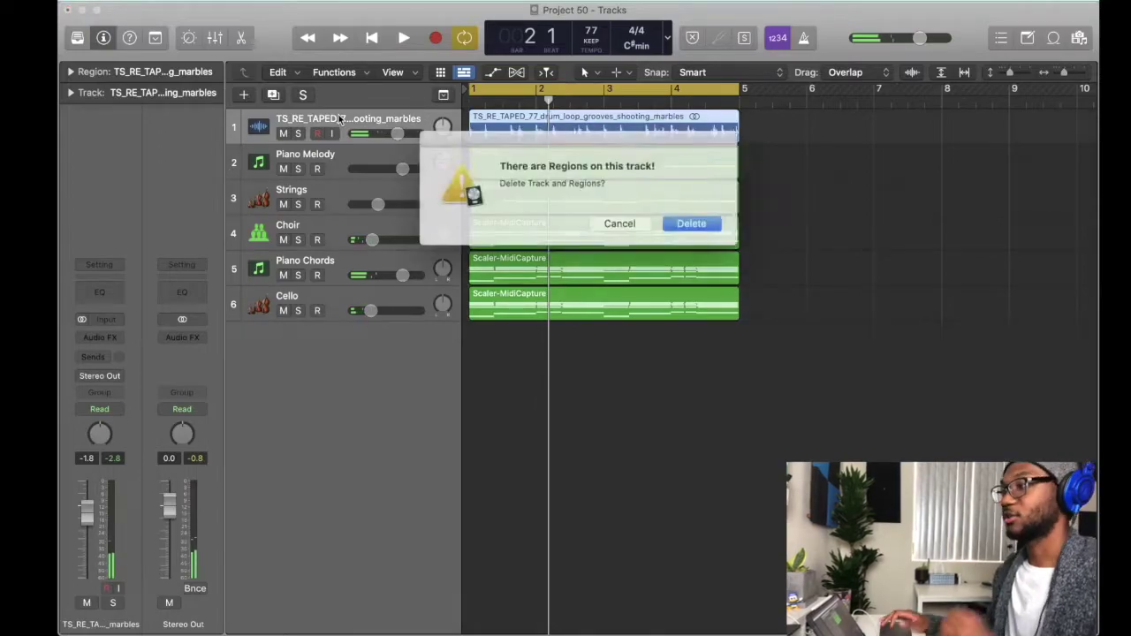
pyautogui.press('Return')
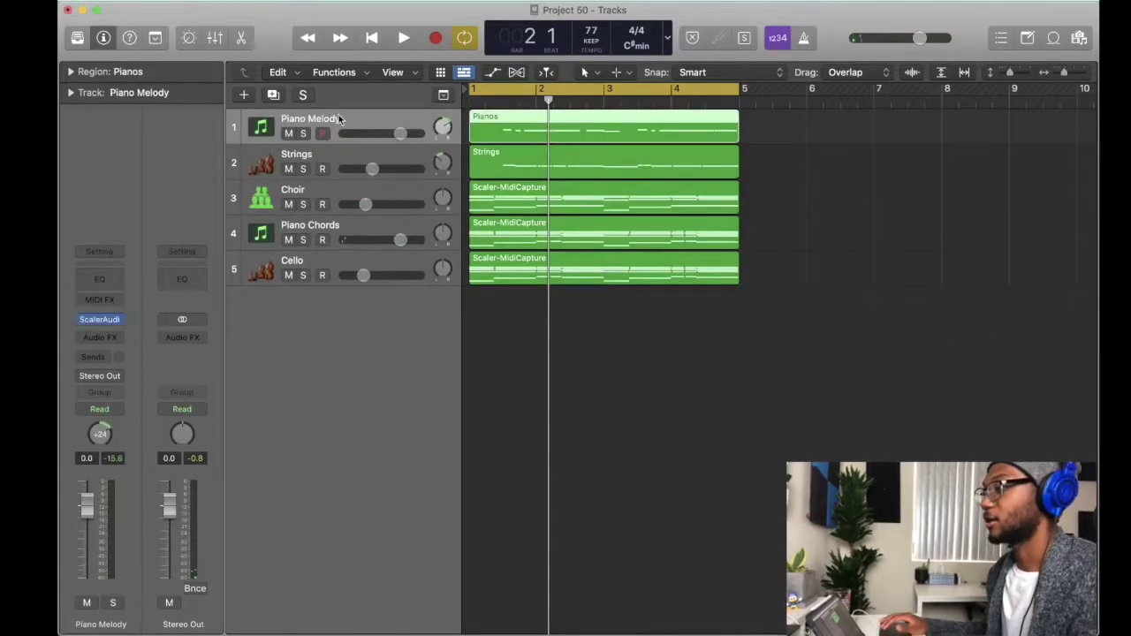
pyautogui.click(591, 360)
# - Create a software instrument track, place it below the Cello track and load Ultrabeat as its instrument
pyautogui.click(245, 96)
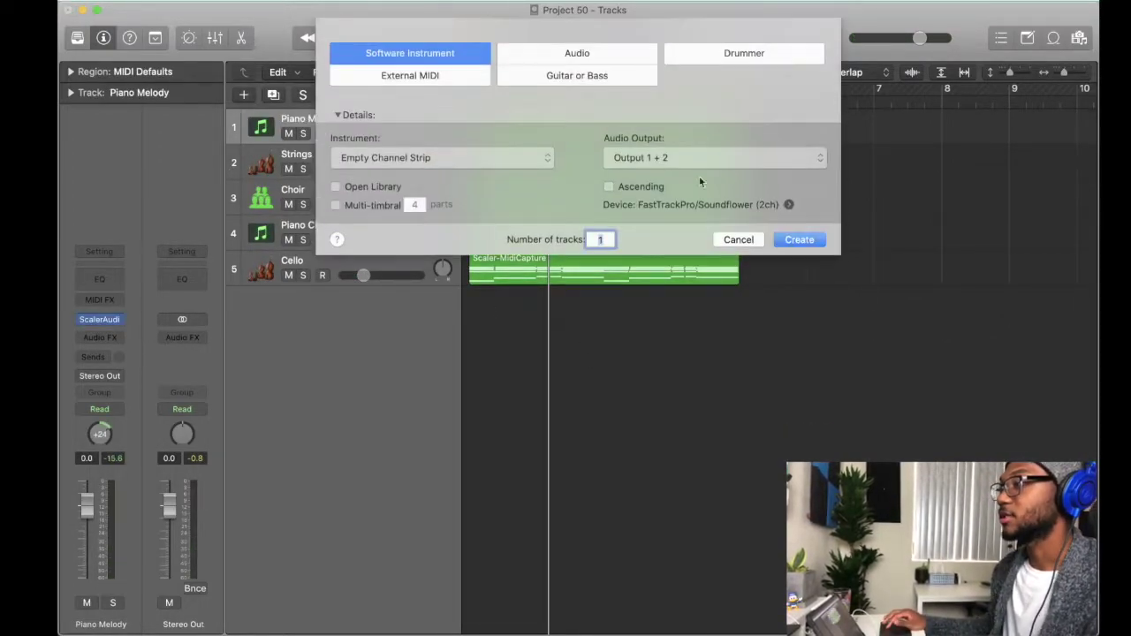
pyautogui.click(806, 242)
pyautogui.moveTo(323, 154); pyautogui.dragTo(315, 309)
pyautogui.click(100, 319)
pyautogui.moveTo(131, 358)
pyautogui.click(133, 379)
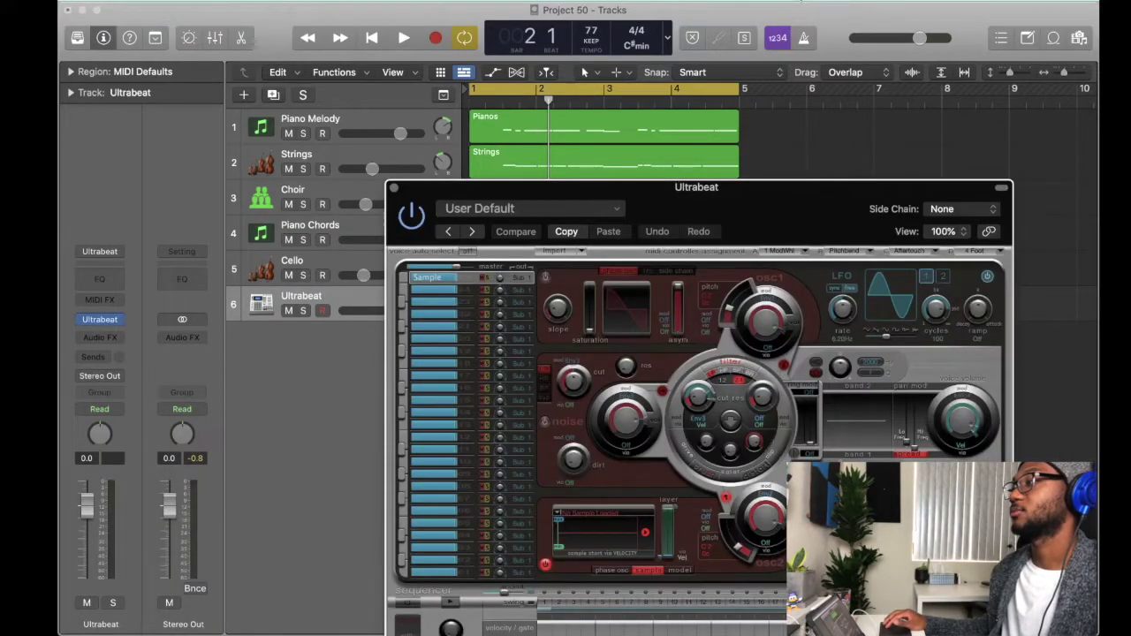
# - Switch to the 3. CLAPS sample folder and load the Kyle Beats clap 2 sample into Ultrabeat
pyautogui.click(797, 7)
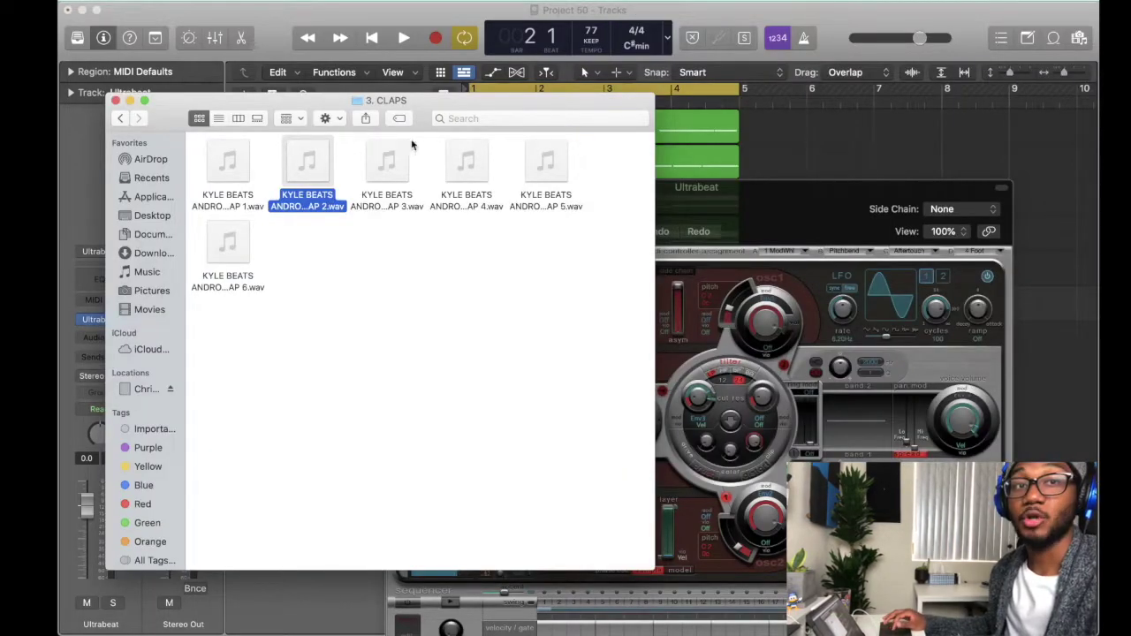
pyautogui.moveTo(420, 110); pyautogui.dragTo(978, 56)
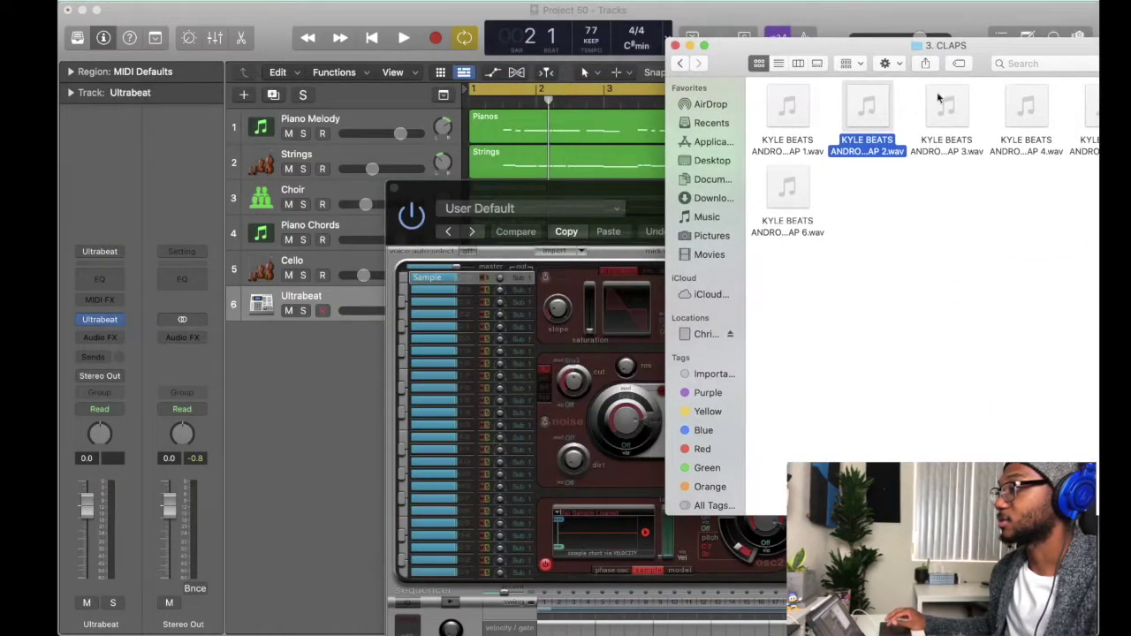
pyautogui.moveTo(879, 109); pyautogui.dragTo(620, 469)
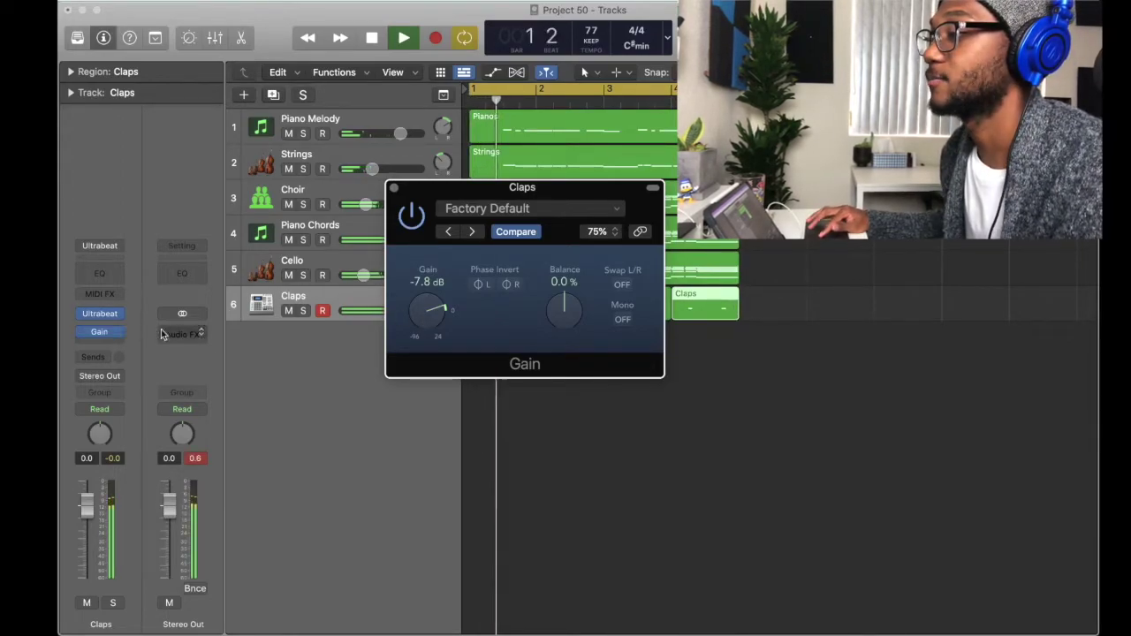
# - Raise the Claps track's Gain plug-in level while the beat plays and audition the claps in the mix
pyautogui.moveTo(413, 320); pyautogui.dragTo(412, 316)
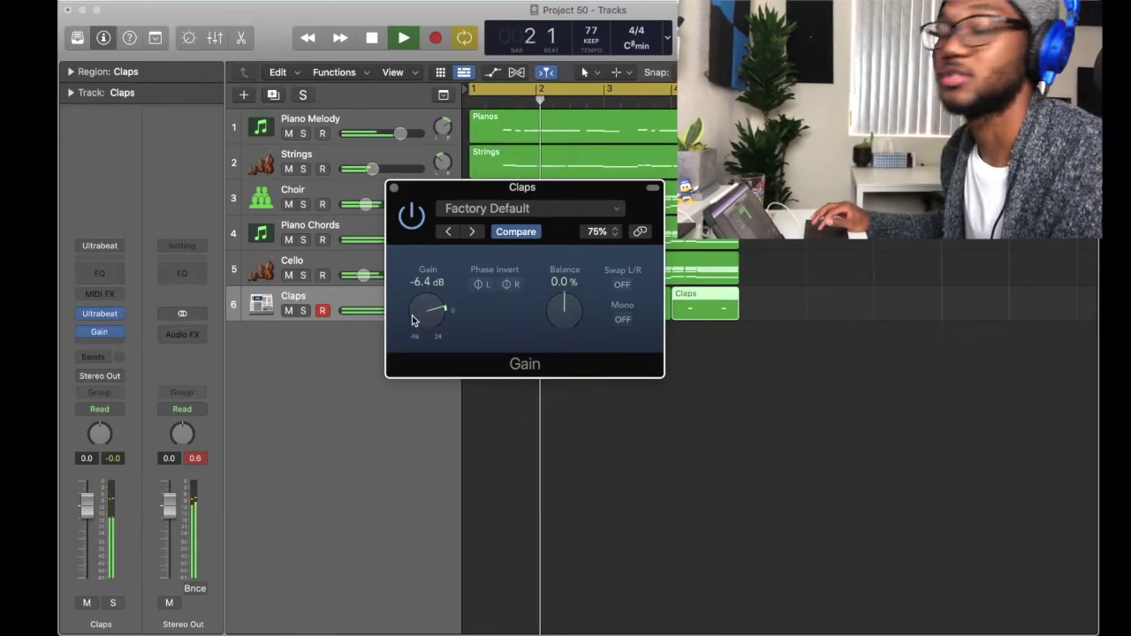
pyautogui.moveTo(425, 318); pyautogui.dragTo(425, 315)
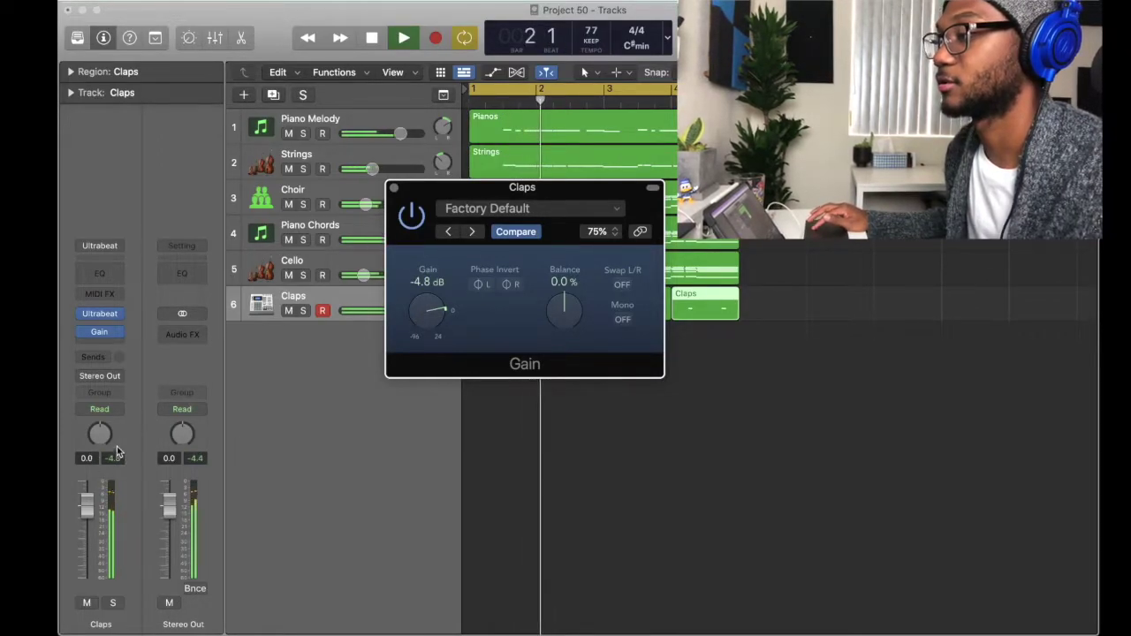
pyautogui.moveTo(424, 310); pyautogui.dragTo(422, 306)
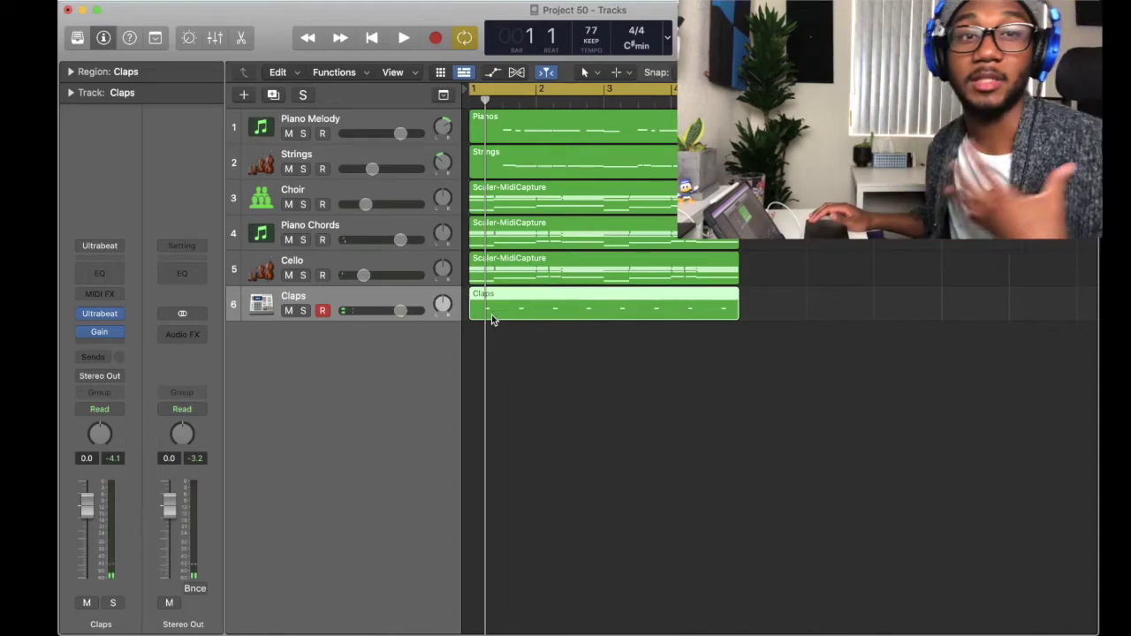
pyautogui.press('space')
pyautogui.press('space')
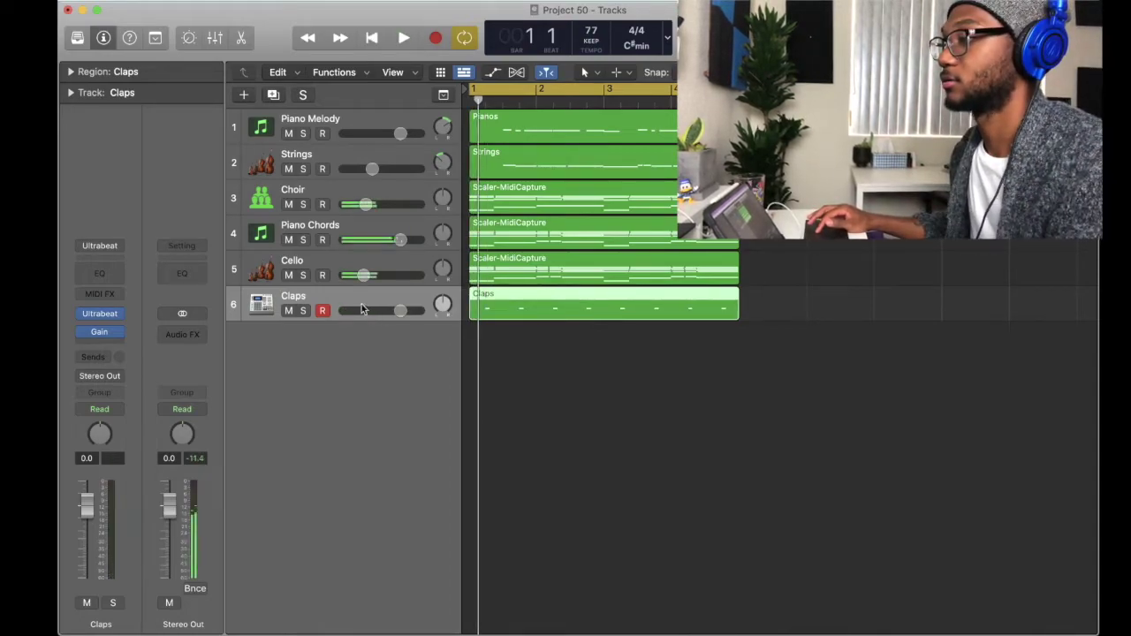
# - Duplicate the Claps track and rename the copy Kick
pyautogui.press('super+d')
pyautogui.doubleClick(304, 332)
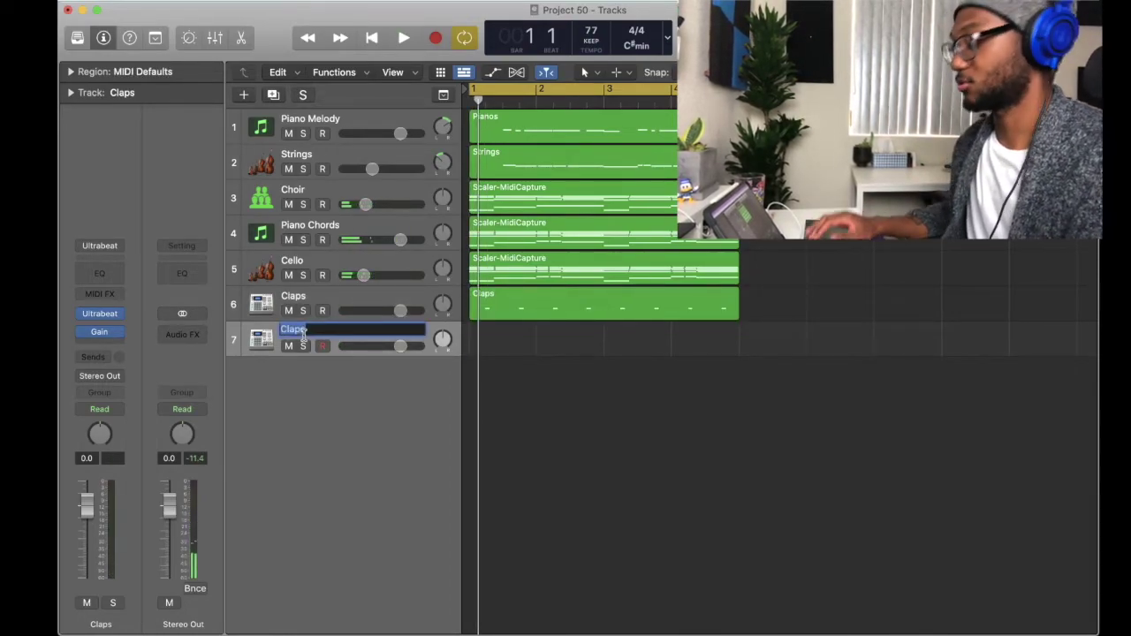
pyautogui.press('Return')
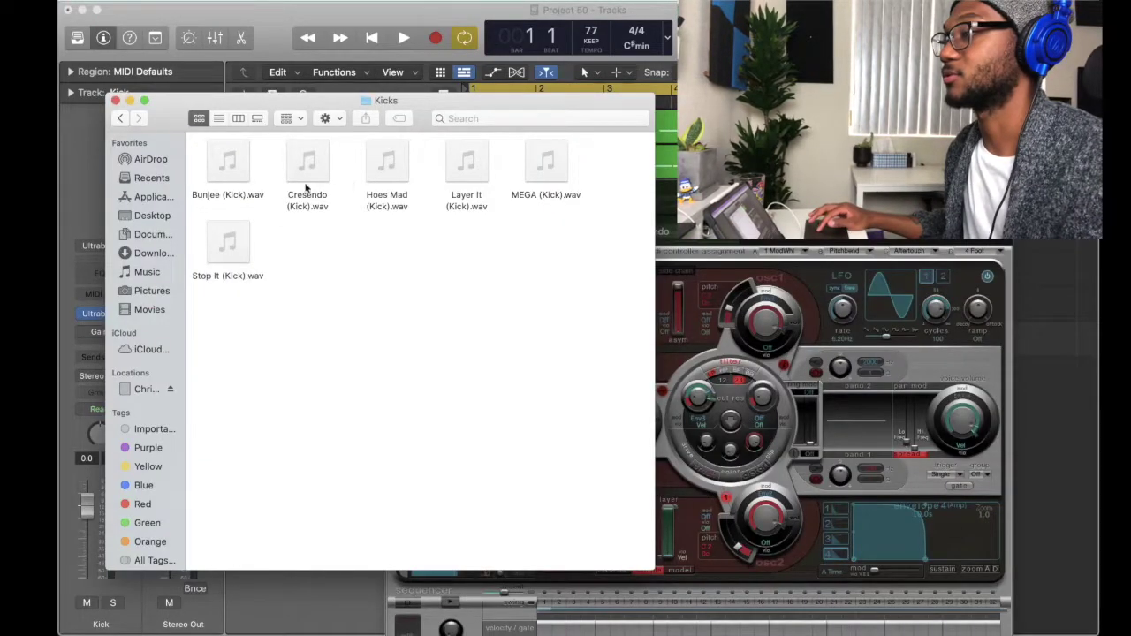
# - Try MEGA (Kick).wav in the Kick track's Ultrabeat and swap it for a kick from the ANDROMEDA - Kyle Beats folder
pyautogui.moveTo(545, 162); pyautogui.dragTo(689, 523)
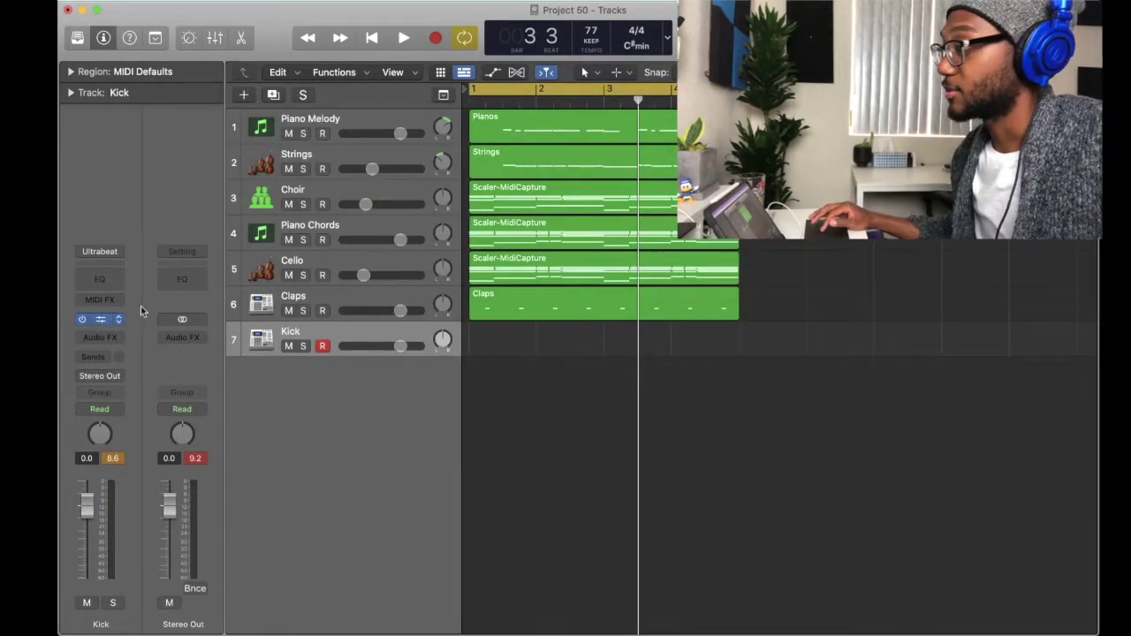
pyautogui.click(99, 322)
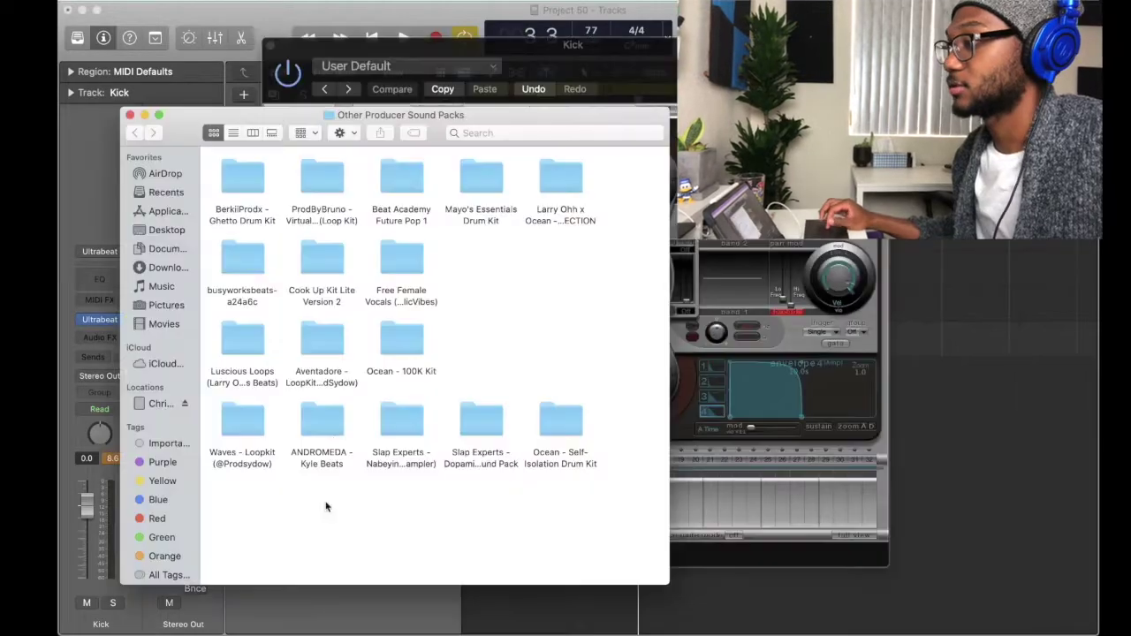
pyautogui.doubleClick(334, 440)
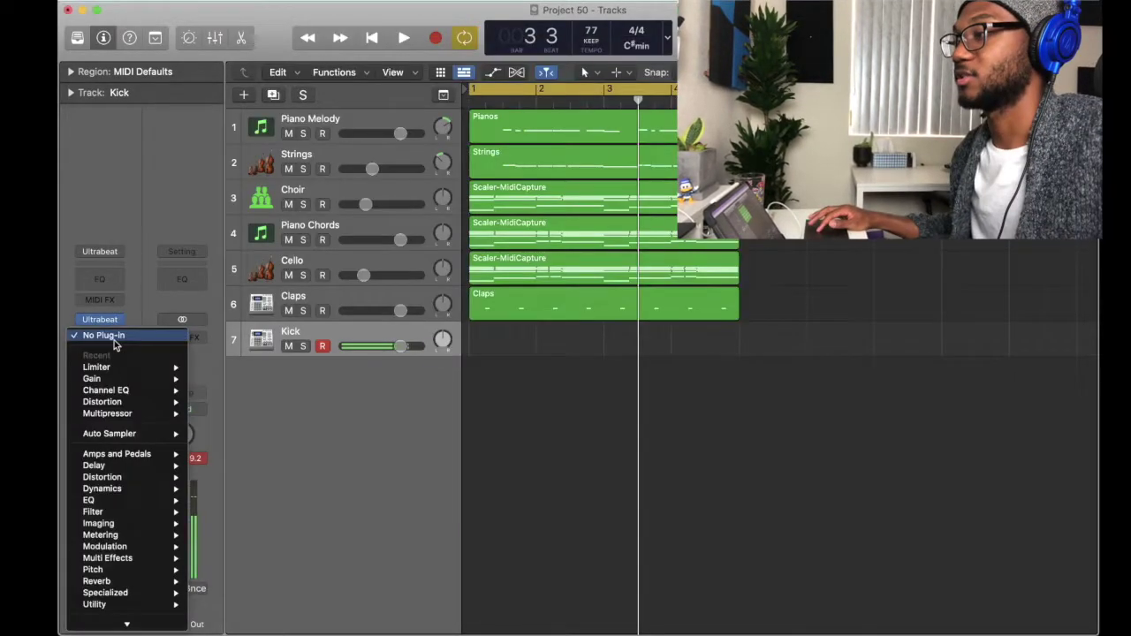
# - Insert a Gain plug-in on the Kick track and set it to about -5.5 dB during playback
pyautogui.click(244, 381)
pyautogui.press('space')
pyautogui.moveTo(430, 309); pyautogui.dragTo(430, 313)
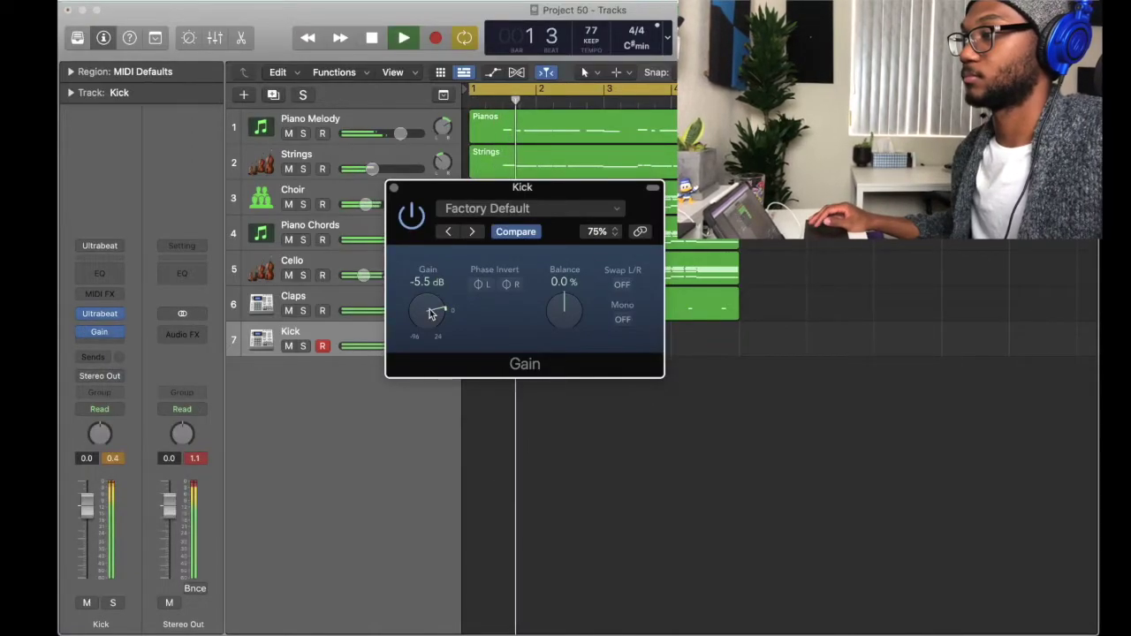
pyautogui.click(395, 191)
# - Record a kick pattern along with the loop on the Kick track and open its region in the Piano Roll
pyautogui.press('r')
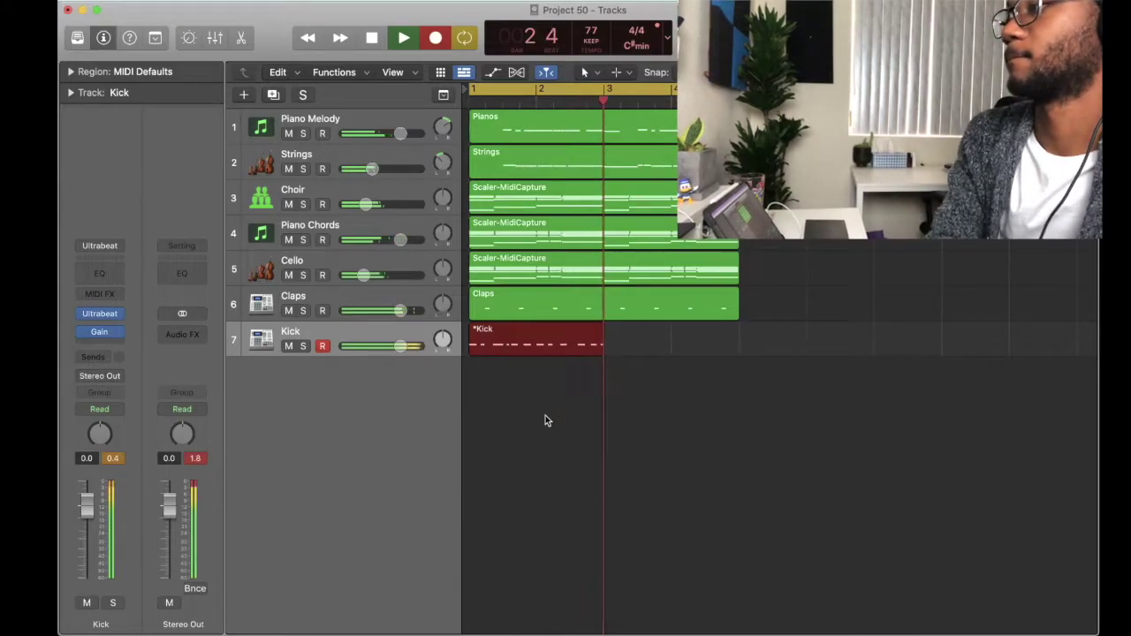
pyautogui.press('space')
pyautogui.doubleClick(534, 352)
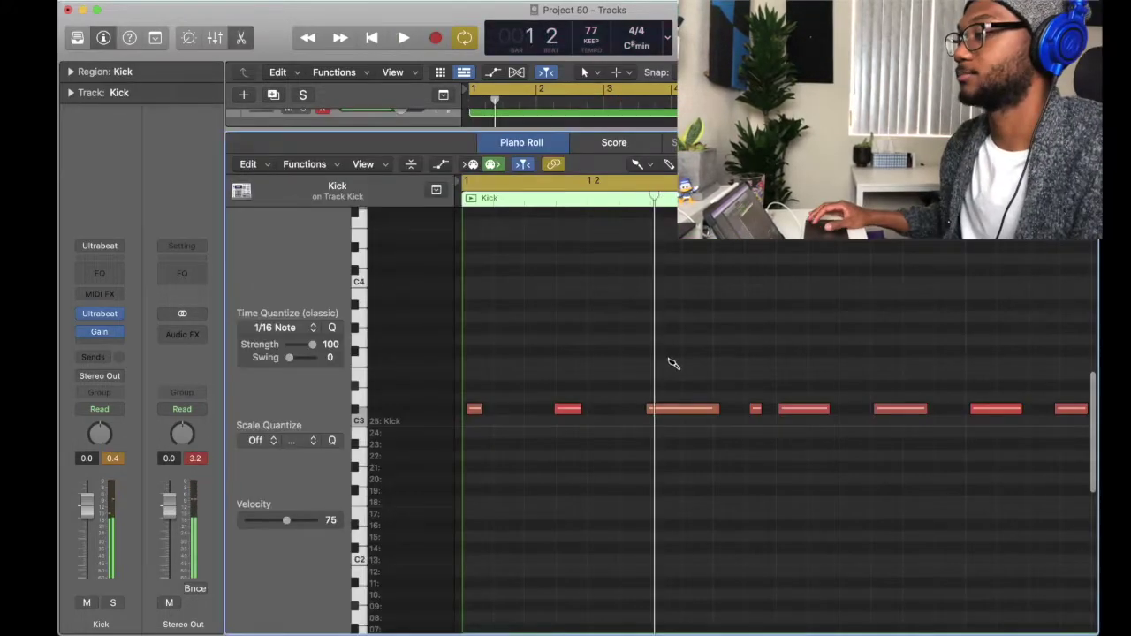
# - Switch the Piano Roll to the Pointer tool, select all the Kick notes and play the part back
pyautogui.click(636, 163)
pyautogui.click(658, 183)
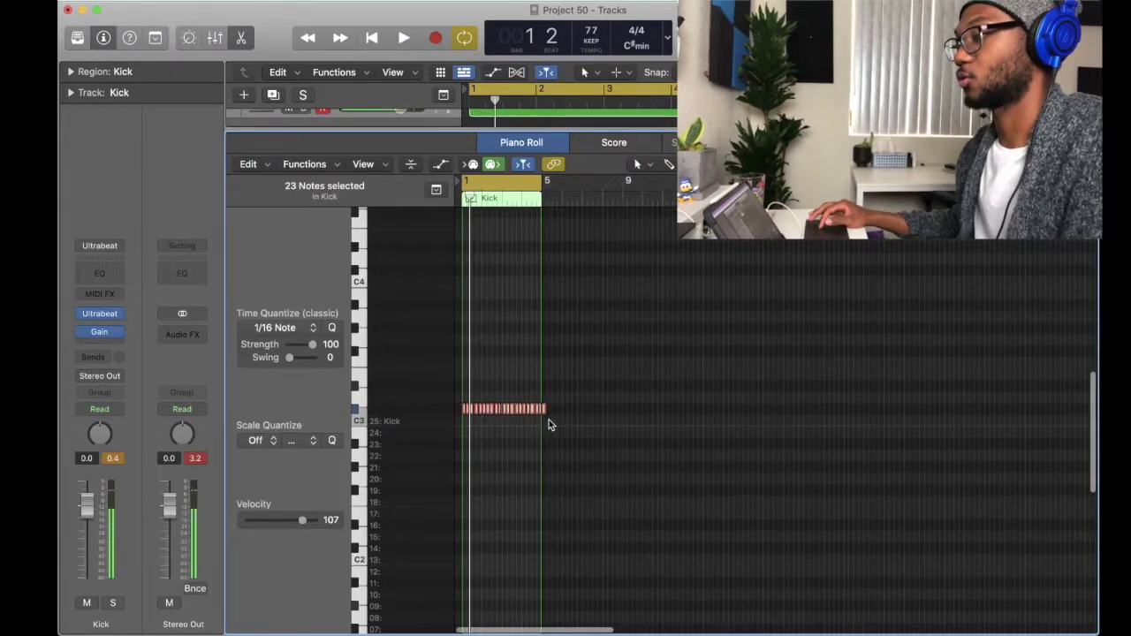
pyautogui.scroll(5, 557, 422)
pyautogui.press('space')
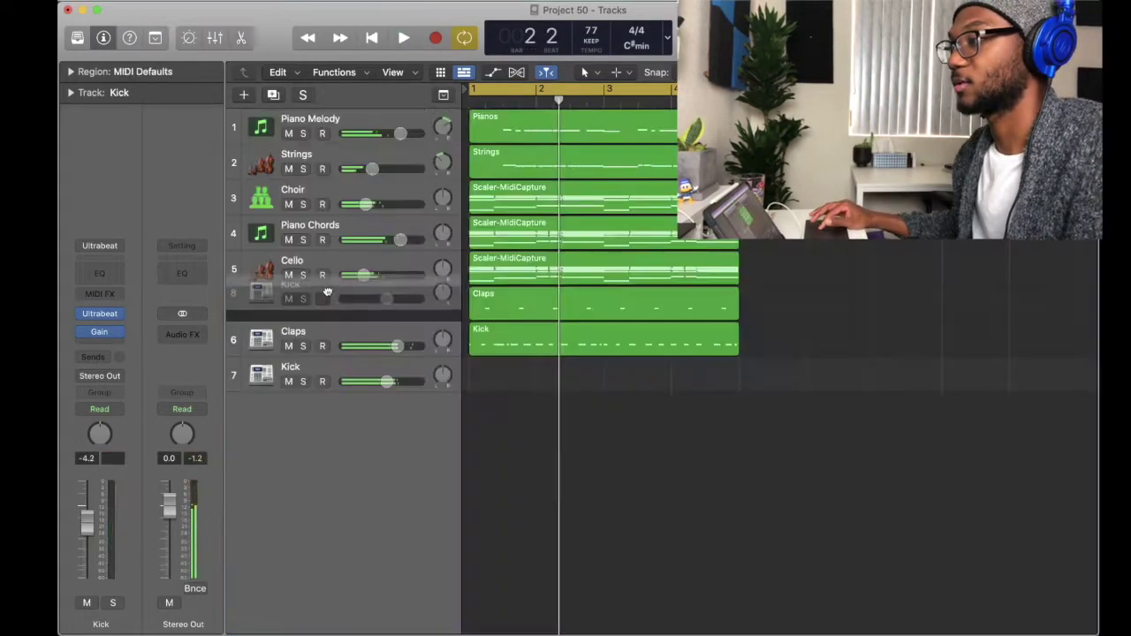
# - Duplicate the Kick track above Claps as Hats and load OS_SB_High_Hat.wav into its Ultrabeat from the sample browser
pyautogui.press('e')
pyautogui.click(284, 305)
pyautogui.doubleClick(284, 296)
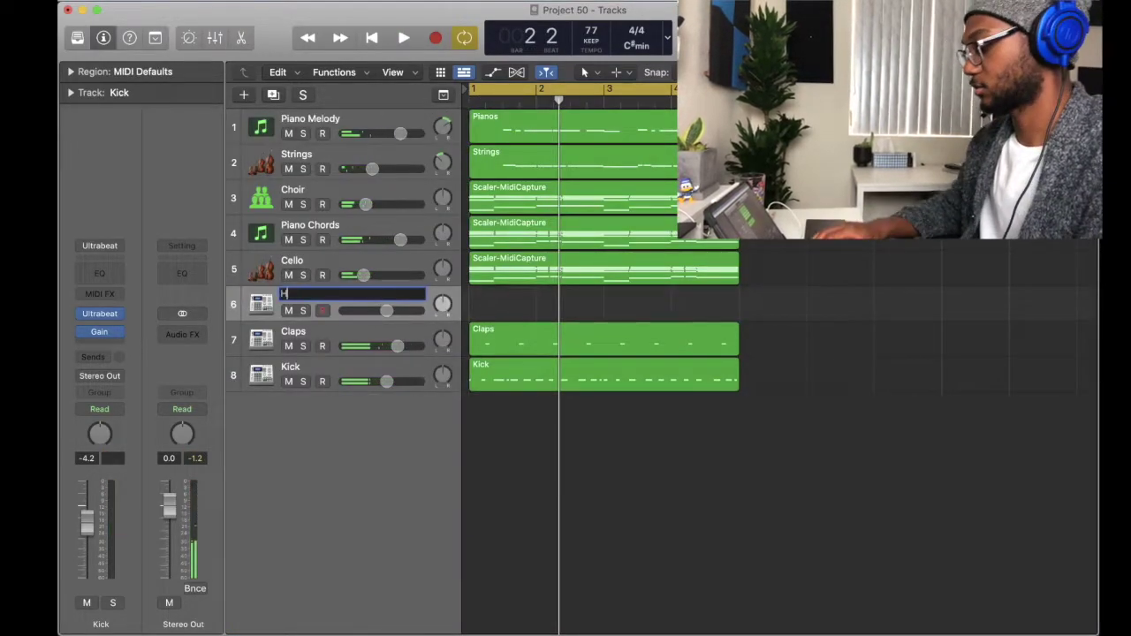
pyautogui.write('Hats')
pyautogui.press('Return')
pyautogui.click(100, 313)
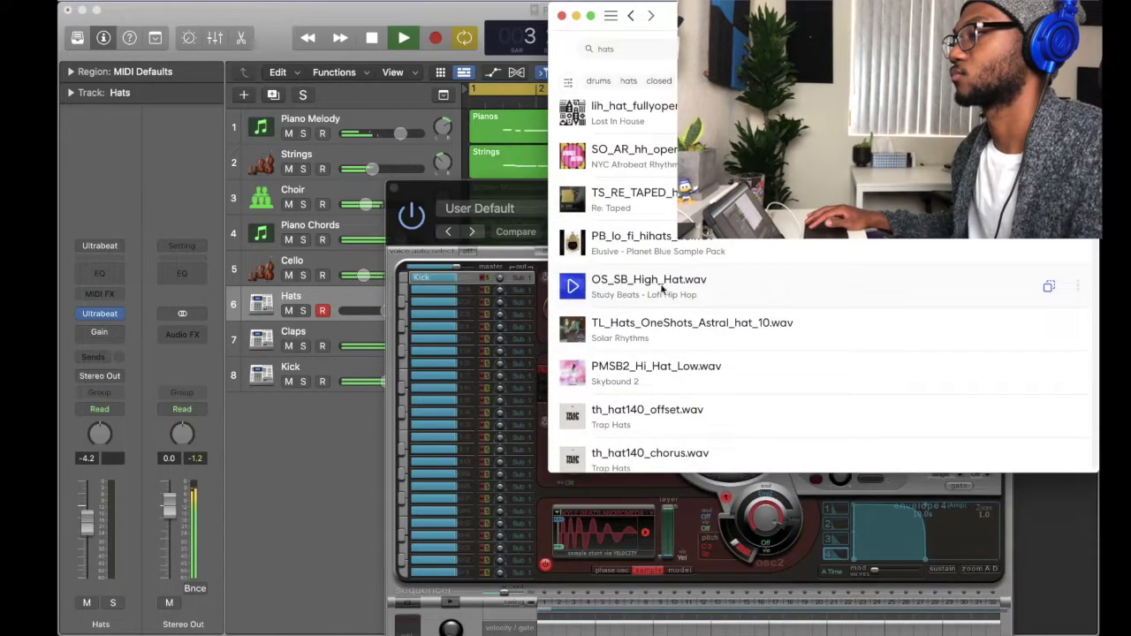
pyautogui.moveTo(663, 287); pyautogui.dragTo(643, 495)
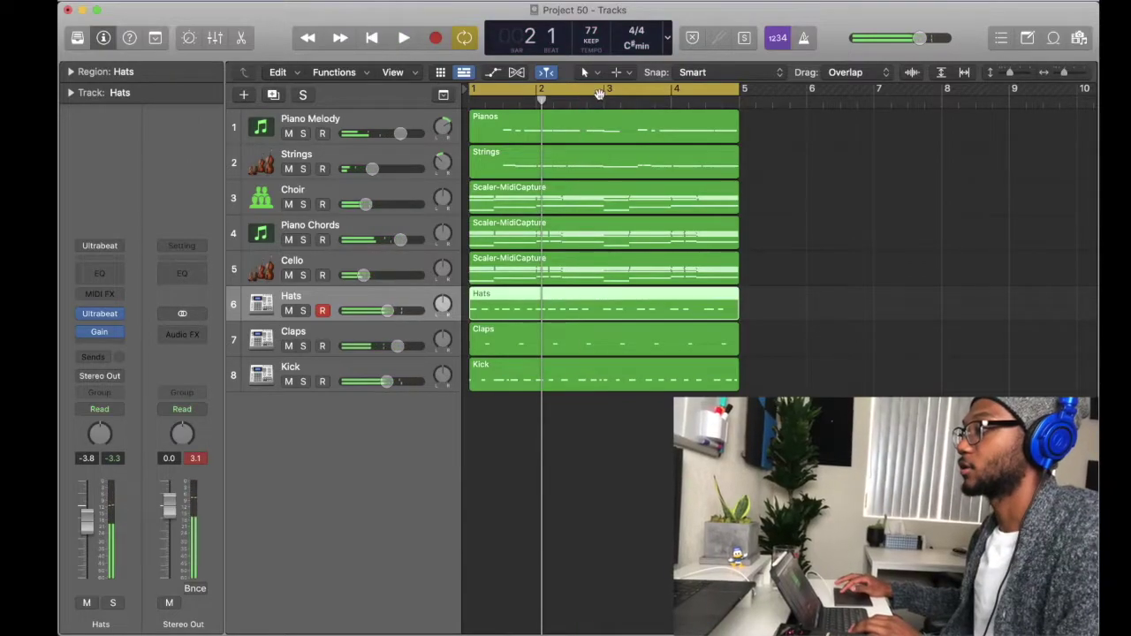
# - Split the Hats region at bar 3, splitting the notes that cross it, and delete the first half
pyautogui.click(604, 99)
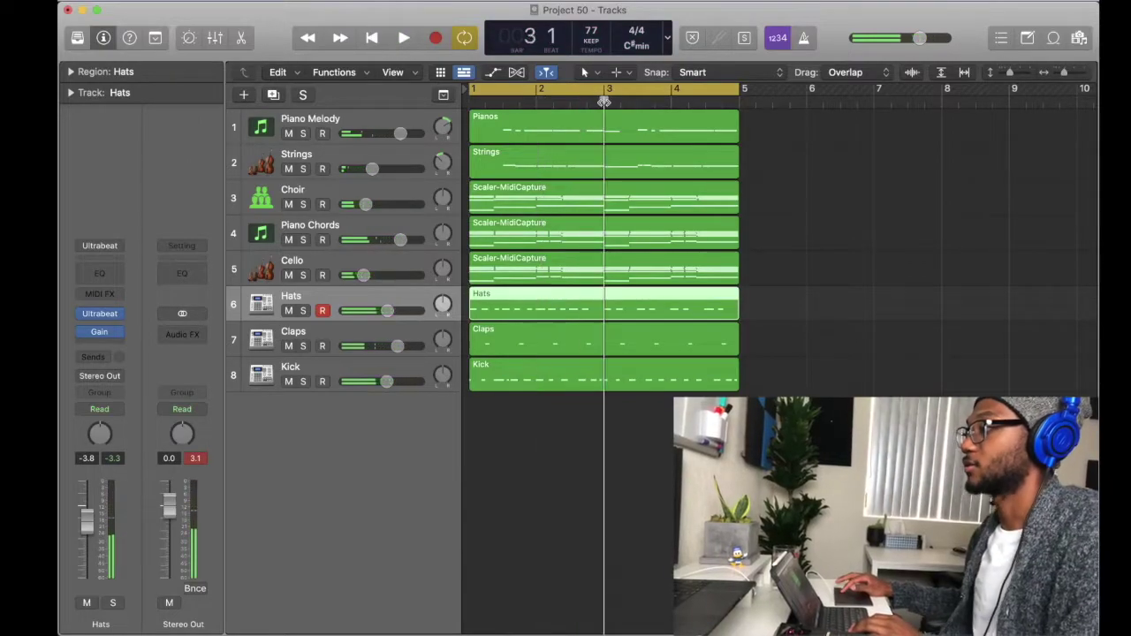
pyautogui.press('super+t')
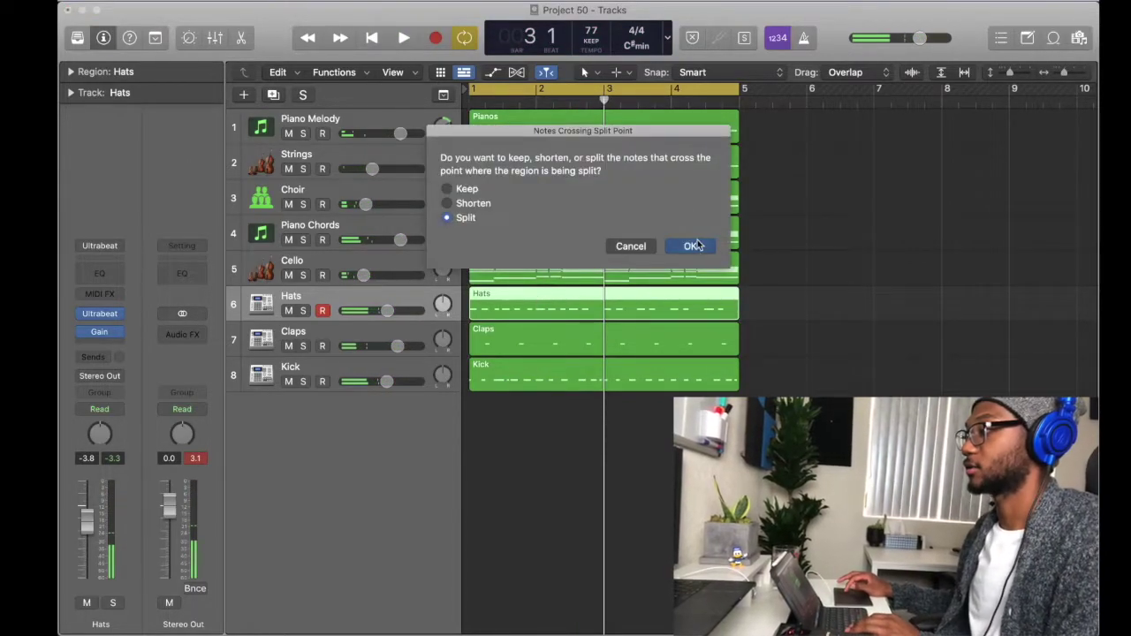
pyautogui.click(694, 245)
pyautogui.click(557, 298)
pyautogui.press('Delete')
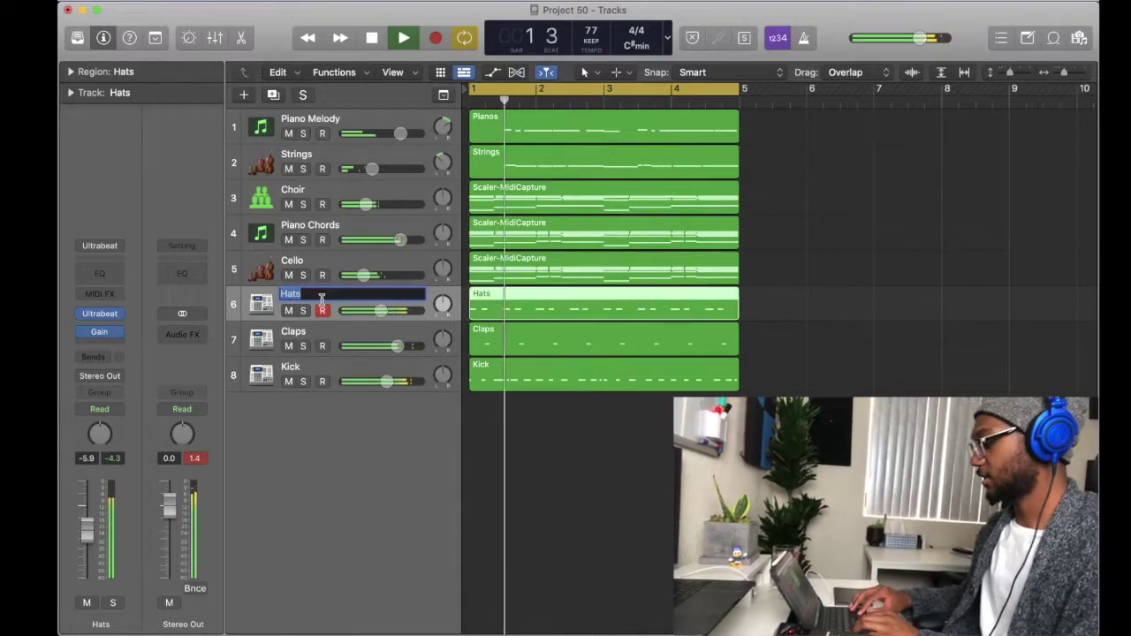
# - Rename the Hats track Lo Hats, duplicate it and place the copy above it with the name Hi Hats
pyautogui.write('Lo Hats')
pyautogui.press('Return')
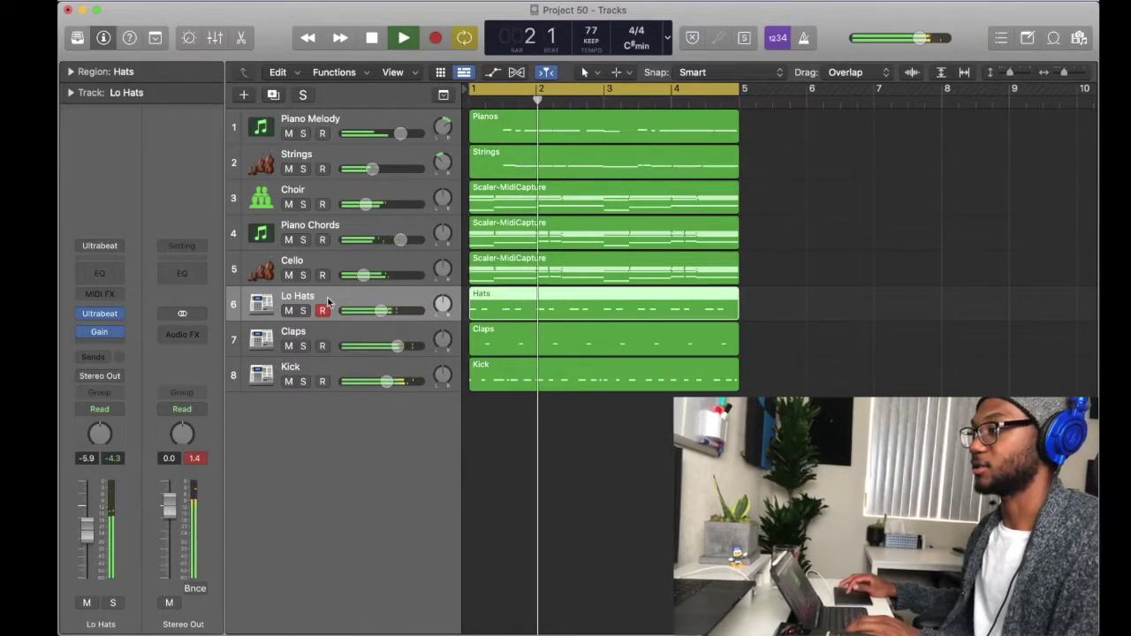
pyautogui.press('super+d')
pyautogui.moveTo(323, 343); pyautogui.dragTo(296, 305)
pyautogui.doubleClick(295, 296)
pyautogui.write('Hi Hats')
pyautogui.press('Return')
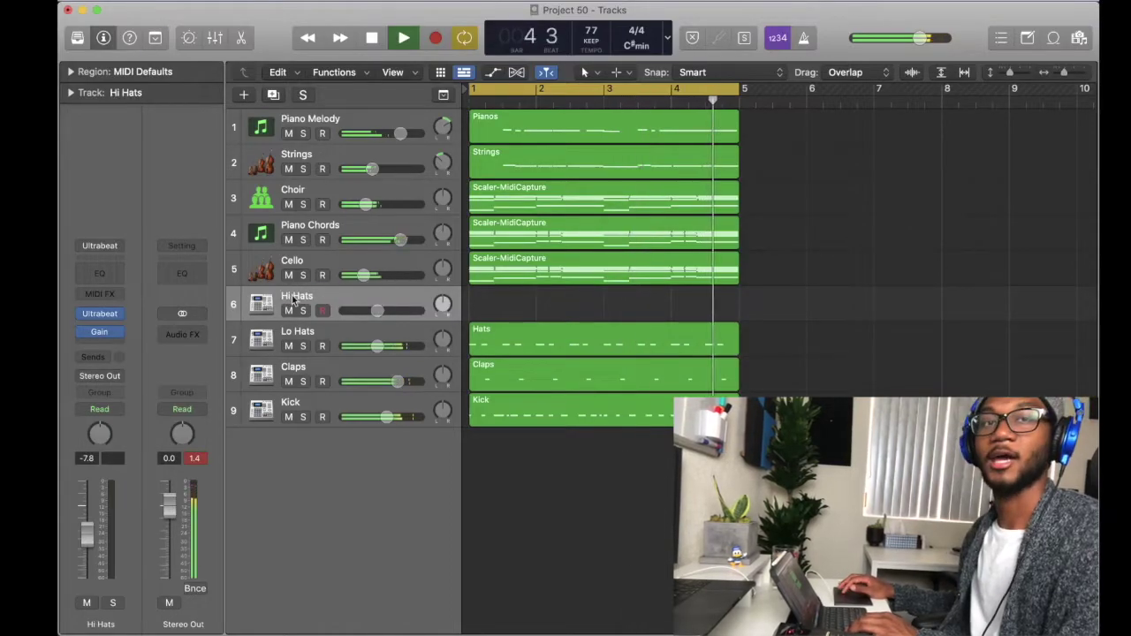
# - Replace the sample in the Hi Hats track's Ultrabeat with another hi-hat one-shot from the sample browser's hats results
pyautogui.click(98, 315)
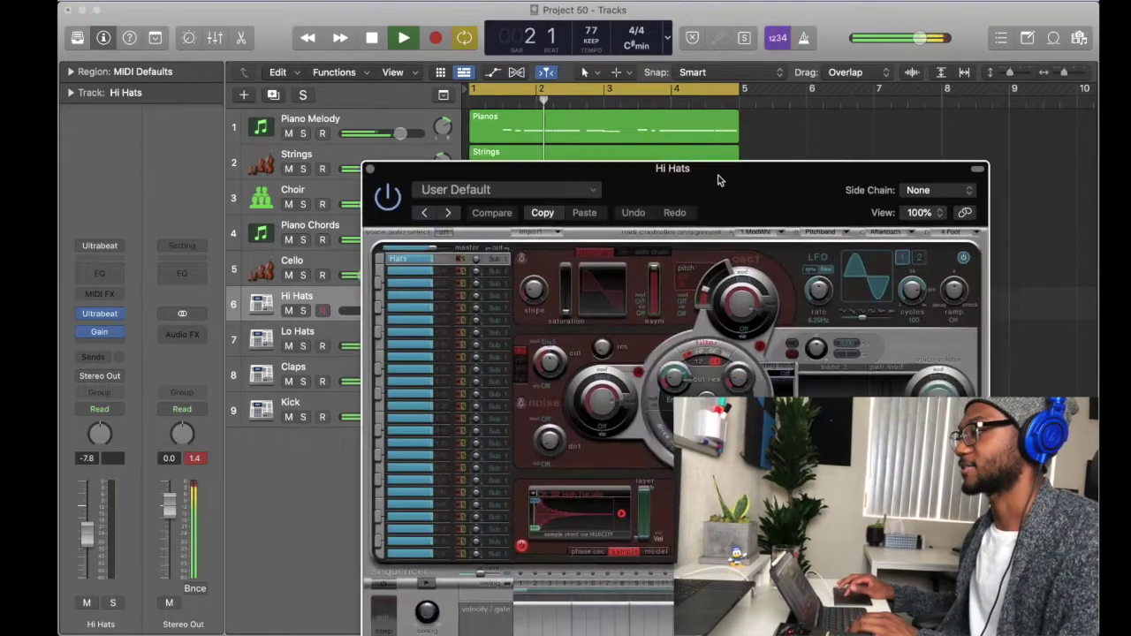
pyautogui.press('super+Tab')
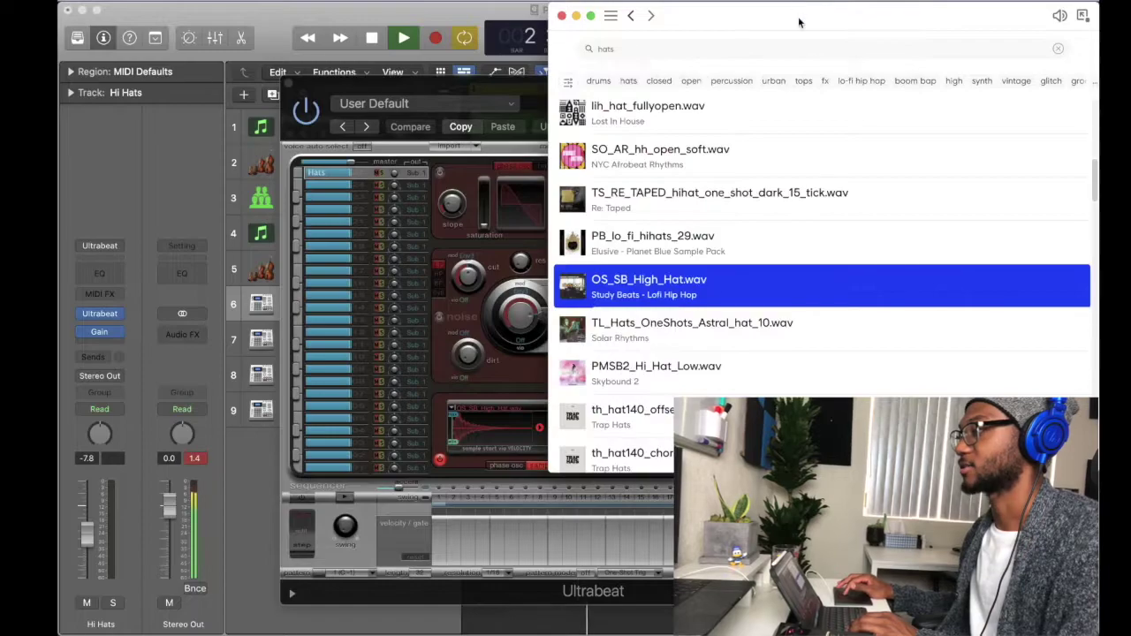
pyautogui.scroll(5, 570, 217)
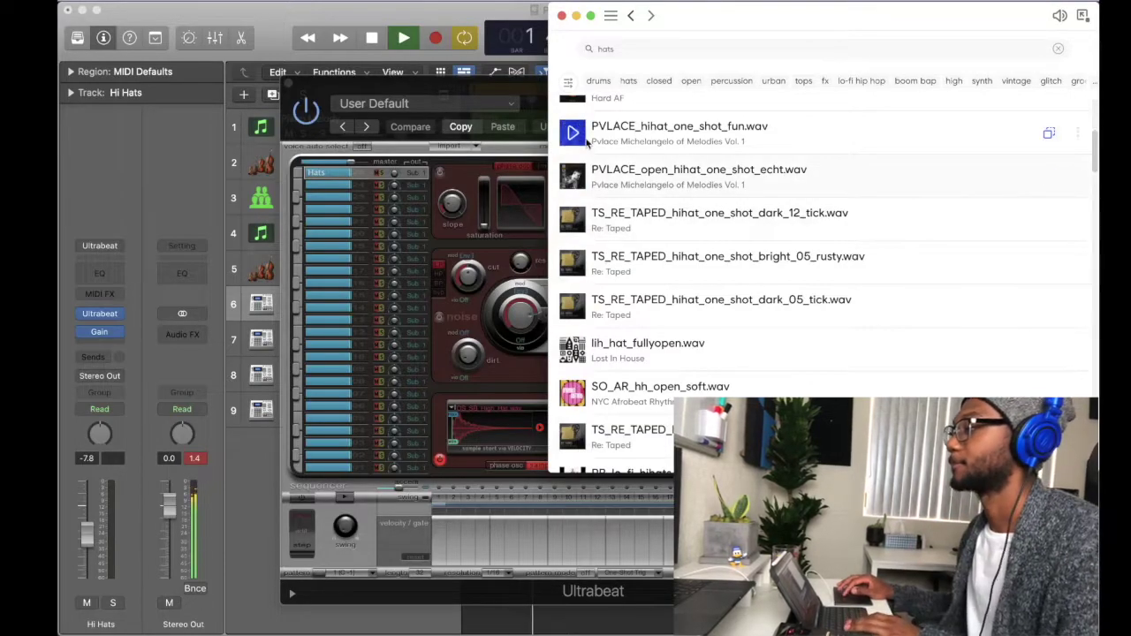
pyautogui.scroll(8, 587, 142)
pyautogui.moveTo(571, 221); pyautogui.dragTo(499, 415)
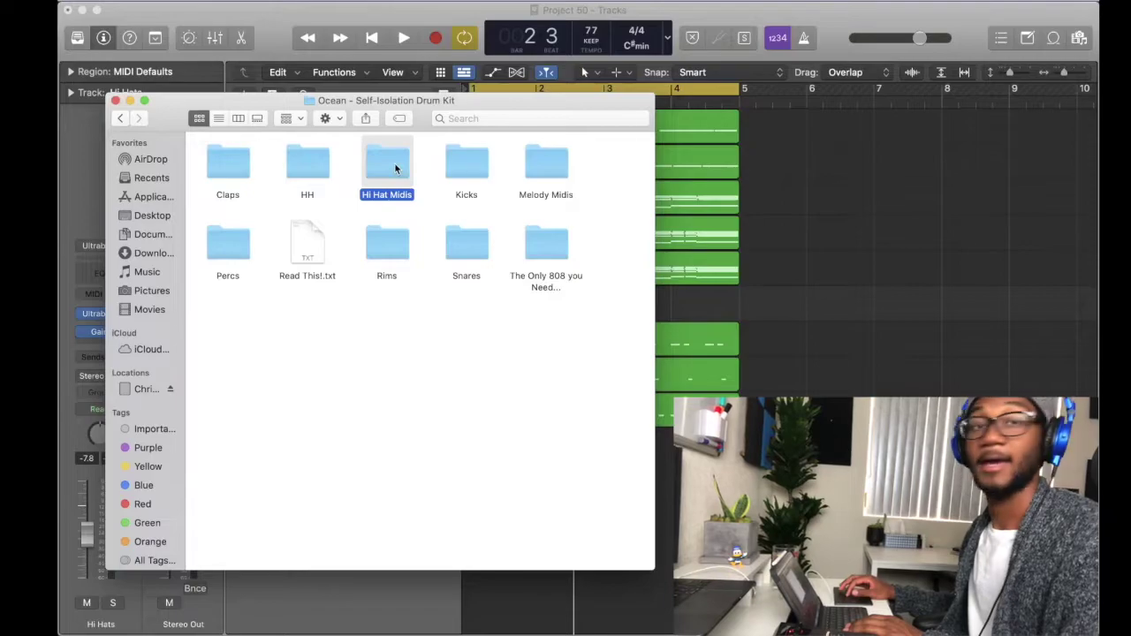
# - Add a hi-hat MIDI pattern from the Hi Hat Midis folder of Ocean - Self-Isolation Drum Kit to the Hi Hats track at bar 1
pyautogui.doubleClick(389, 166)
pyautogui.doubleClick(128, 121)
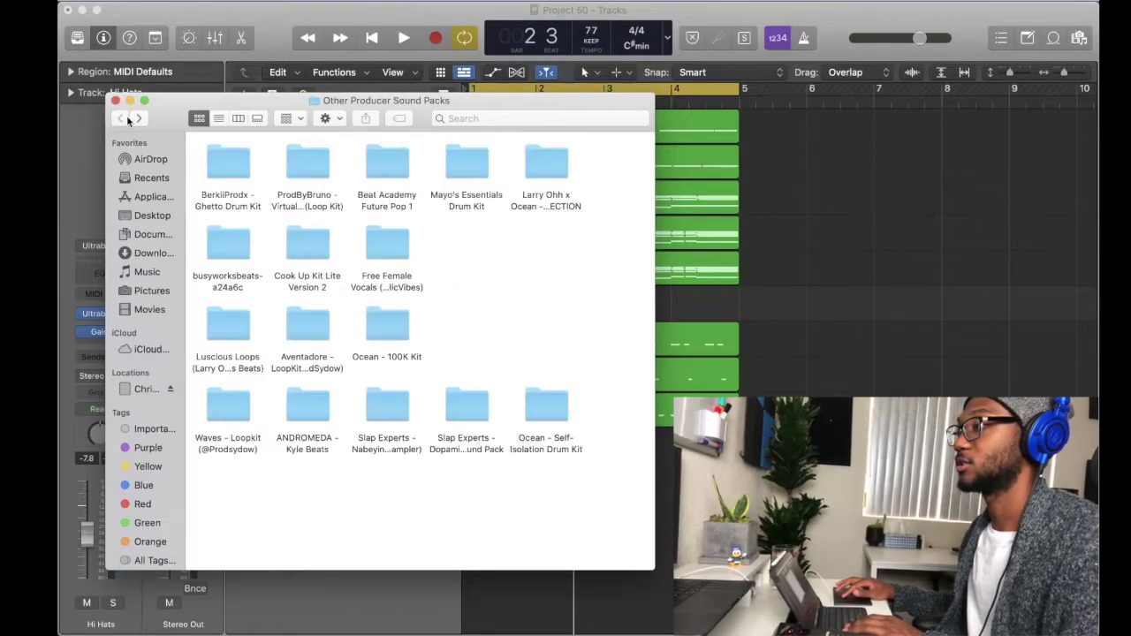
pyautogui.doubleClick(142, 119)
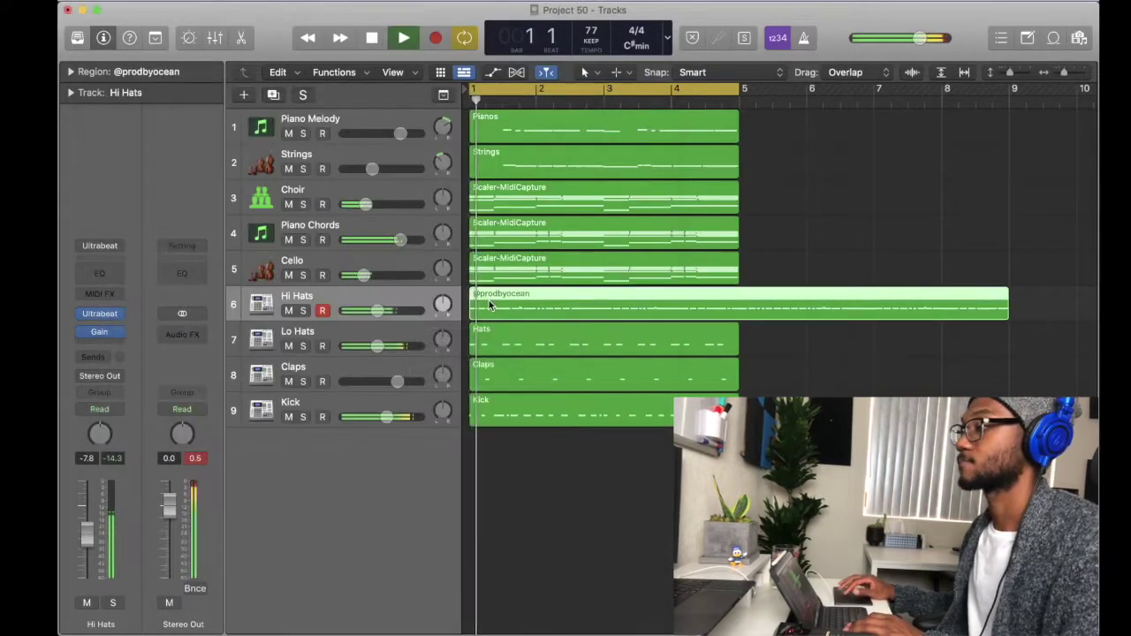
# - Lower the Hi Hats volume to -17.0 dB, and split its MIDI region at bar 5 to delete the part after it
pyautogui.moveTo(374, 310); pyautogui.dragTo(345, 325)
pyautogui.press('space')
pyautogui.click(740, 104)
pyautogui.press('super+t')
pyautogui.click(793, 303)
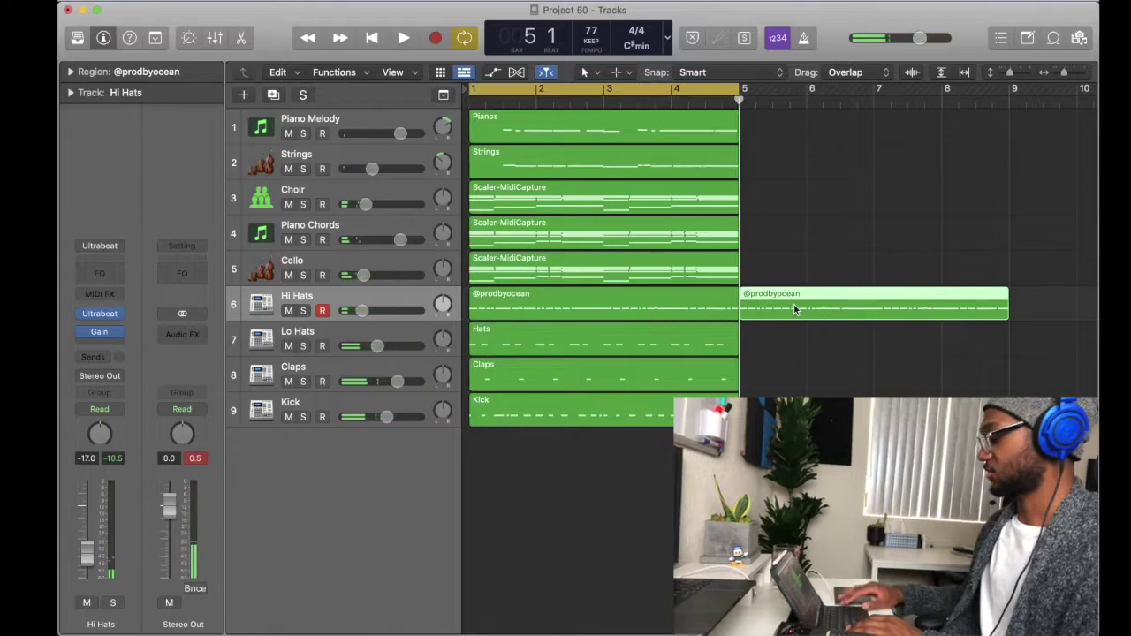
pyautogui.press('Delete')
# - Open the Hi Hats region in the Piano Roll and nudge all its notes slightly right, off the grid
pyautogui.doubleClick(695, 302)
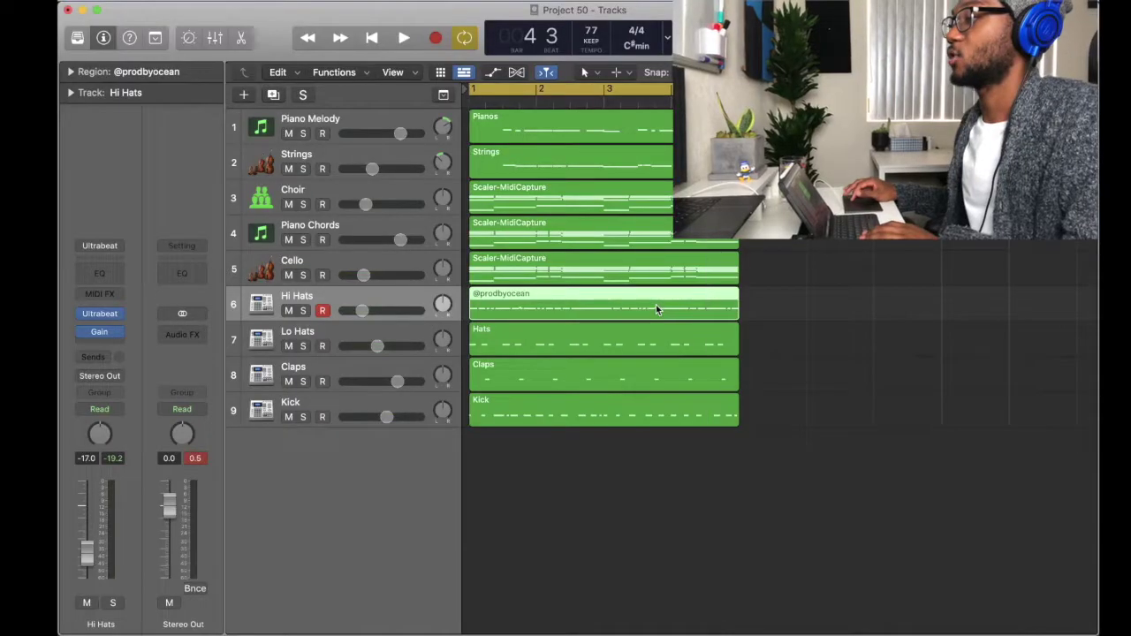
pyautogui.doubleClick(655, 306)
pyautogui.hscroll(-5, 631, 324)
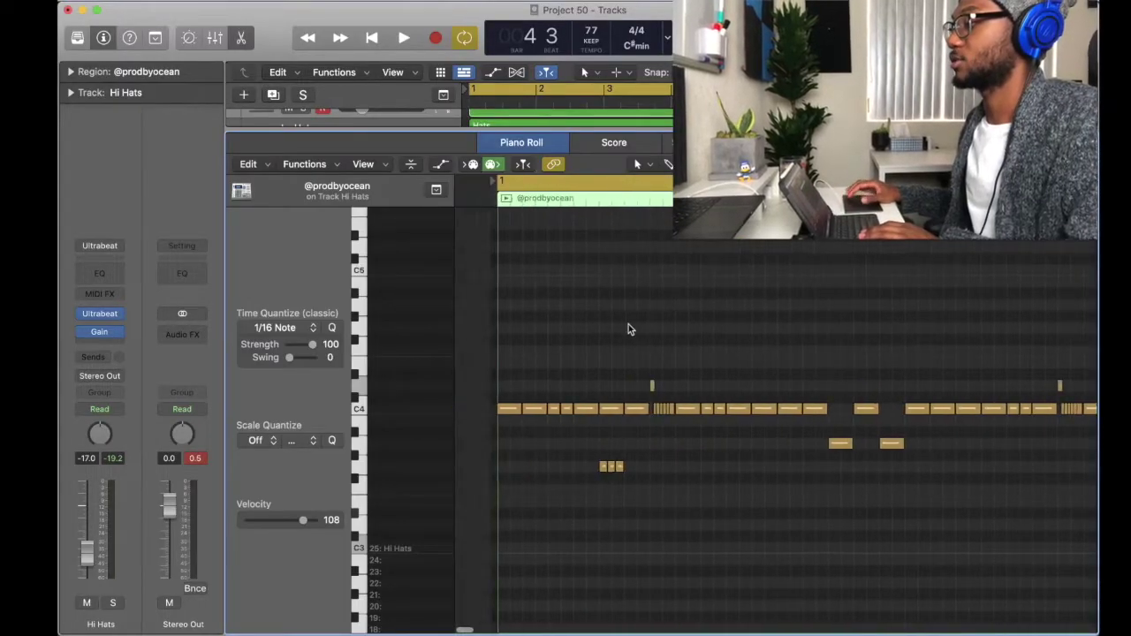
pyautogui.scroll(-8, 628, 324)
pyautogui.moveTo(671, 312); pyautogui.dragTo(361, 505)
pyautogui.scroll(10, 658, 367)
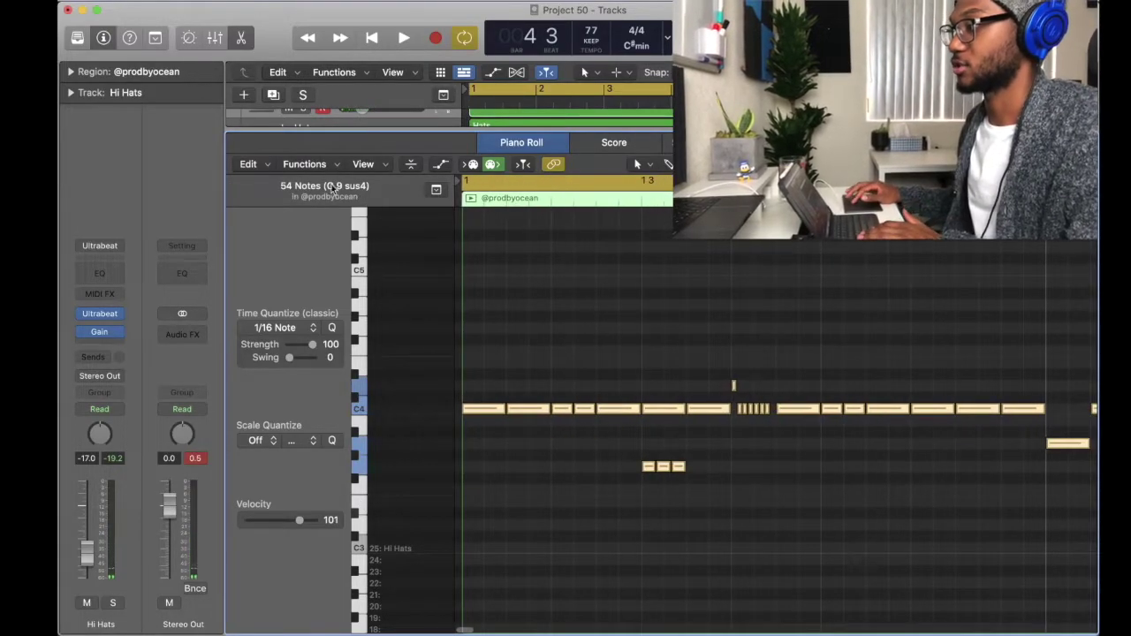
pyautogui.rightClick(488, 412)
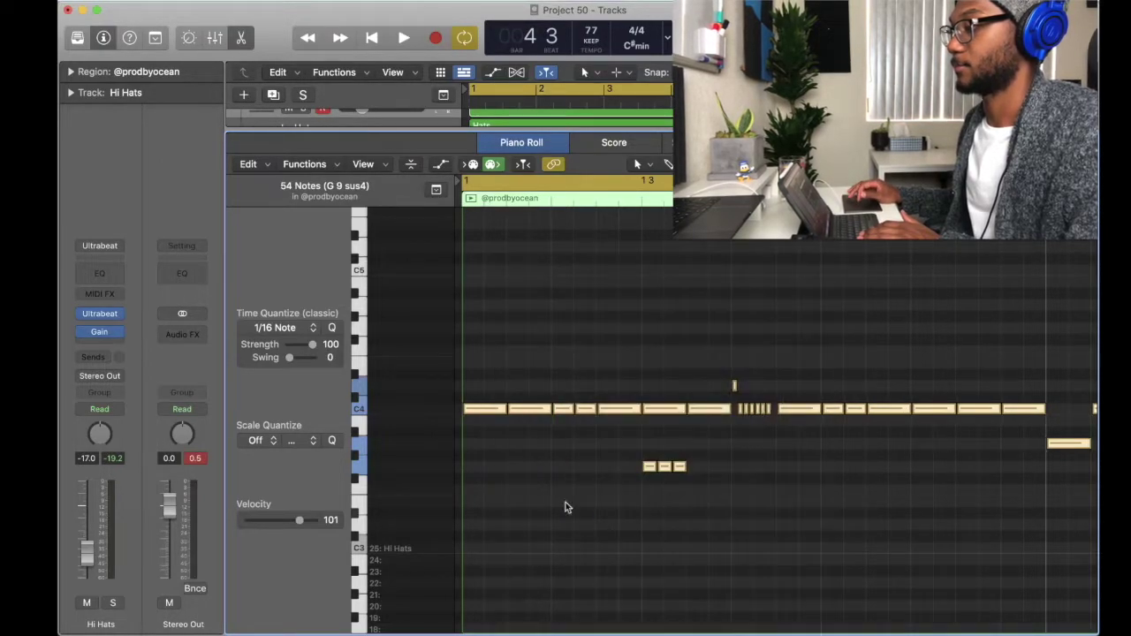
pyautogui.press('super+Right')
pyautogui.press('super+Right')
pyautogui.press('super+Right')
pyautogui.press('super+Right')
pyautogui.hscroll(-2, 504, 467)
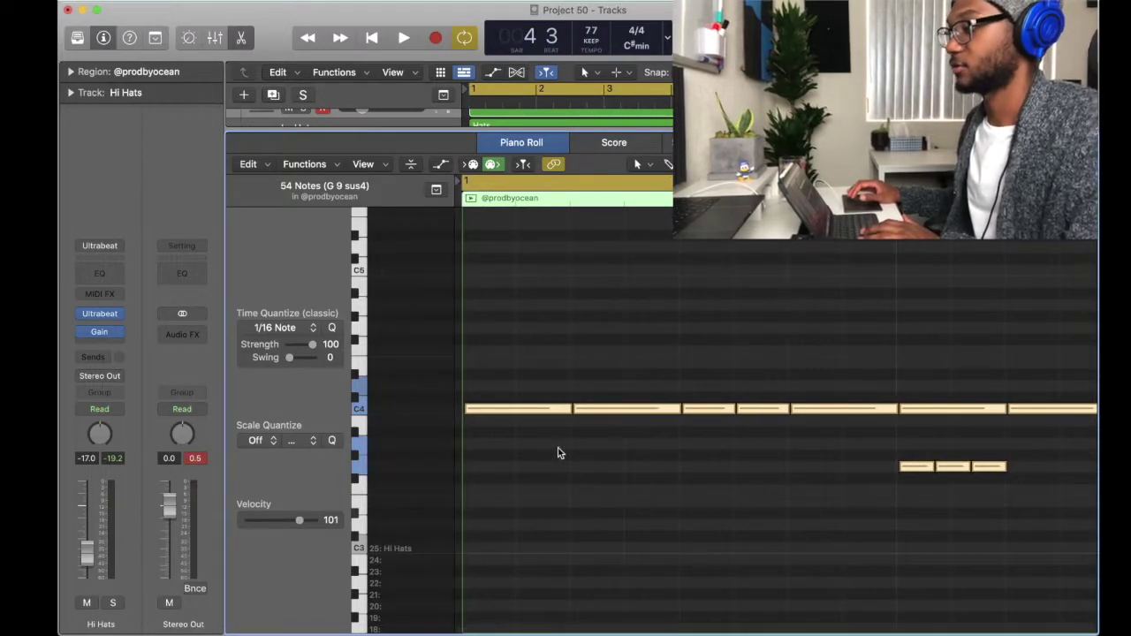
pyautogui.press('super+Left')
pyautogui.press('super+Left')
pyautogui.press('super+Left')
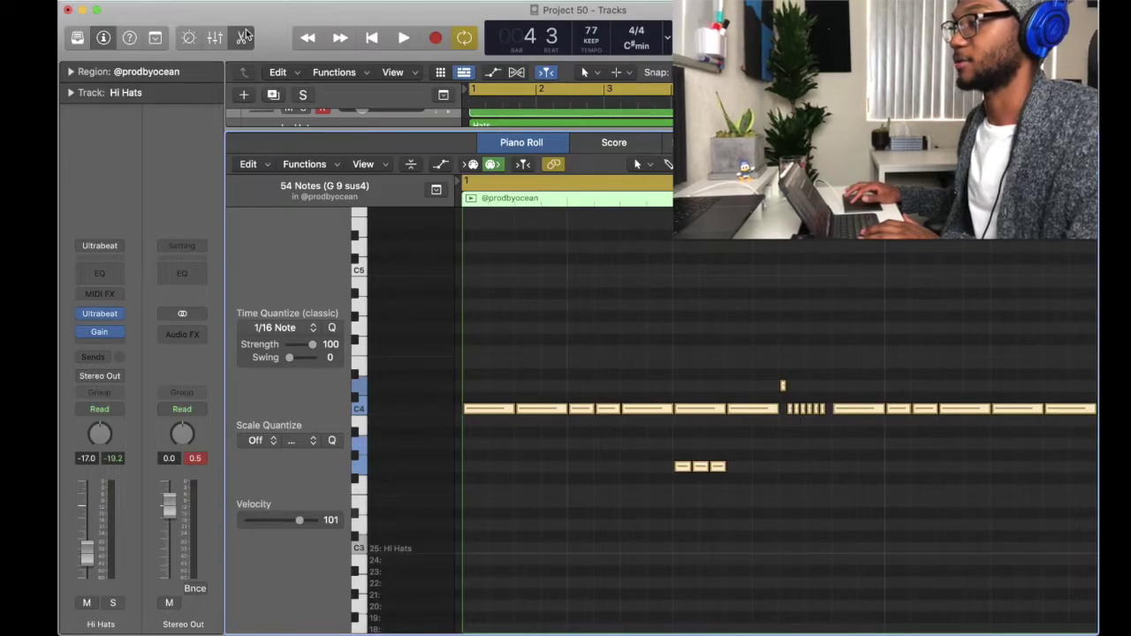
# - Open the Kick region in the Piano Roll and nudge all its notes right by the nudge value
pyautogui.click(246, 37)
pyautogui.doubleClick(571, 407)
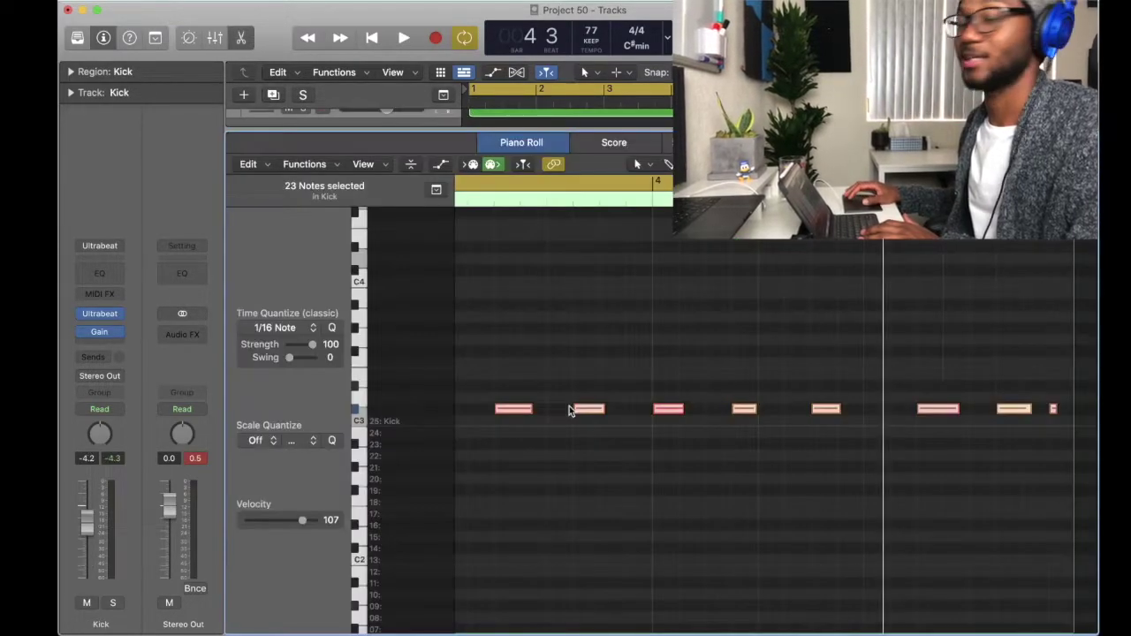
pyautogui.press('super+Right')
pyautogui.press('super+Right')
pyautogui.press('super+Right')
pyautogui.press('super+Right')
pyautogui.press('super+Right')
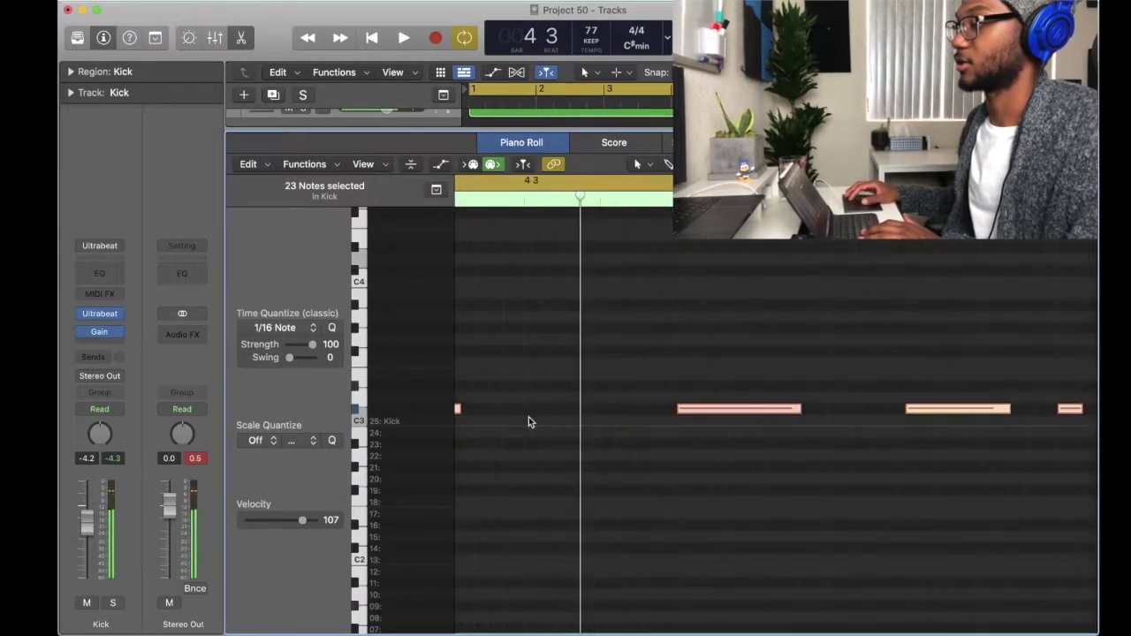
pyautogui.rightClick(722, 409)
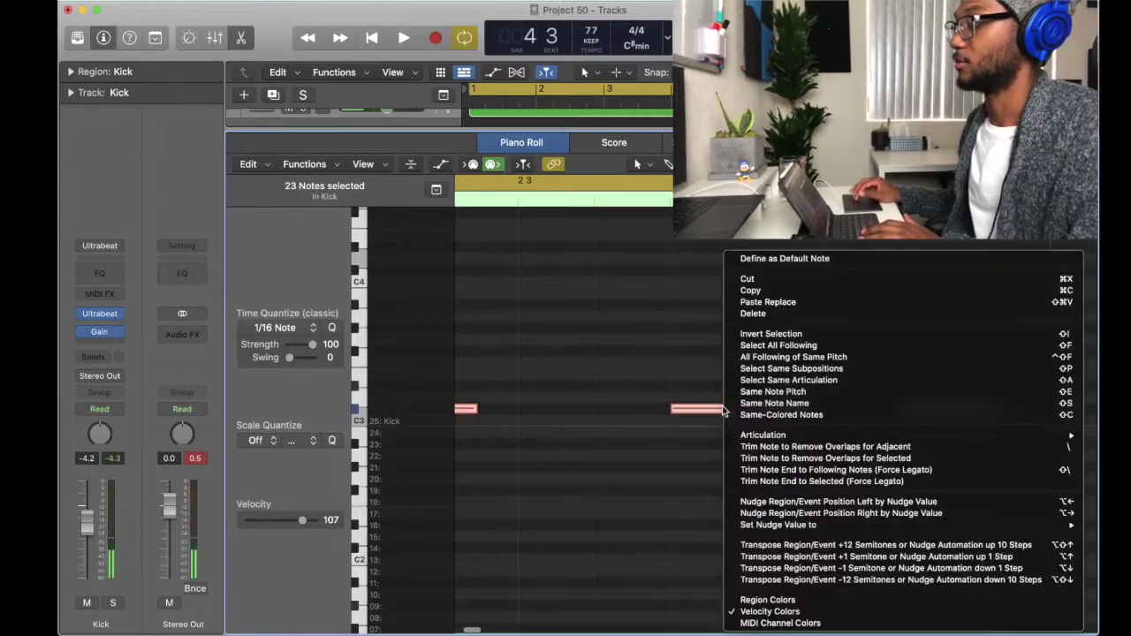
pyautogui.click(821, 514)
pyautogui.hscroll(-5, 713, 494)
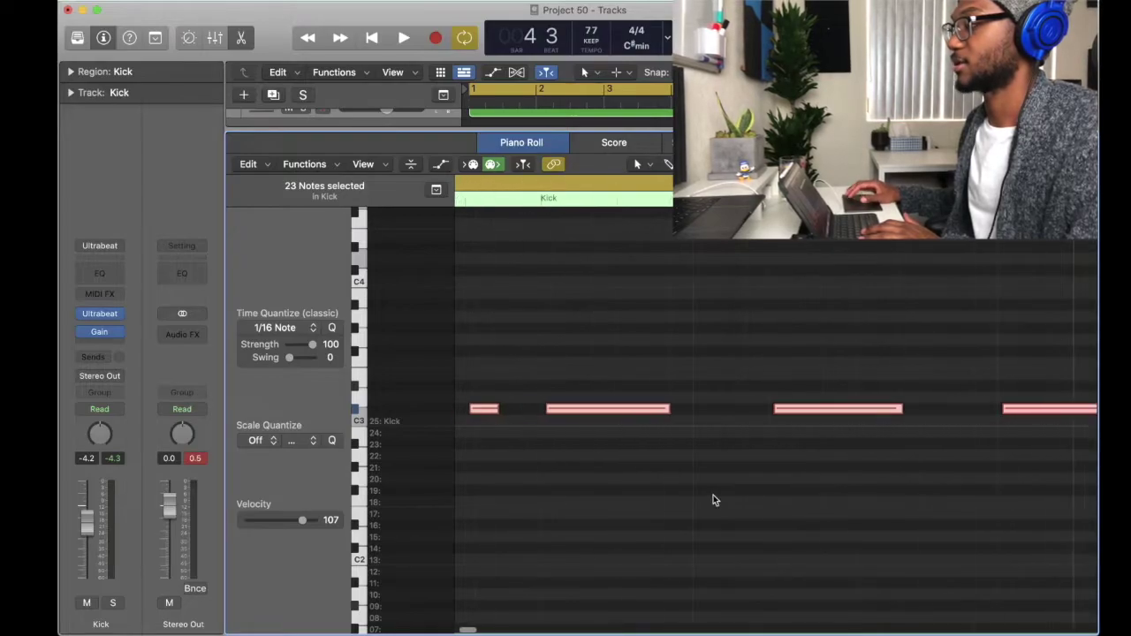
pyautogui.hscroll(-3, 713, 500)
pyautogui.press('space')
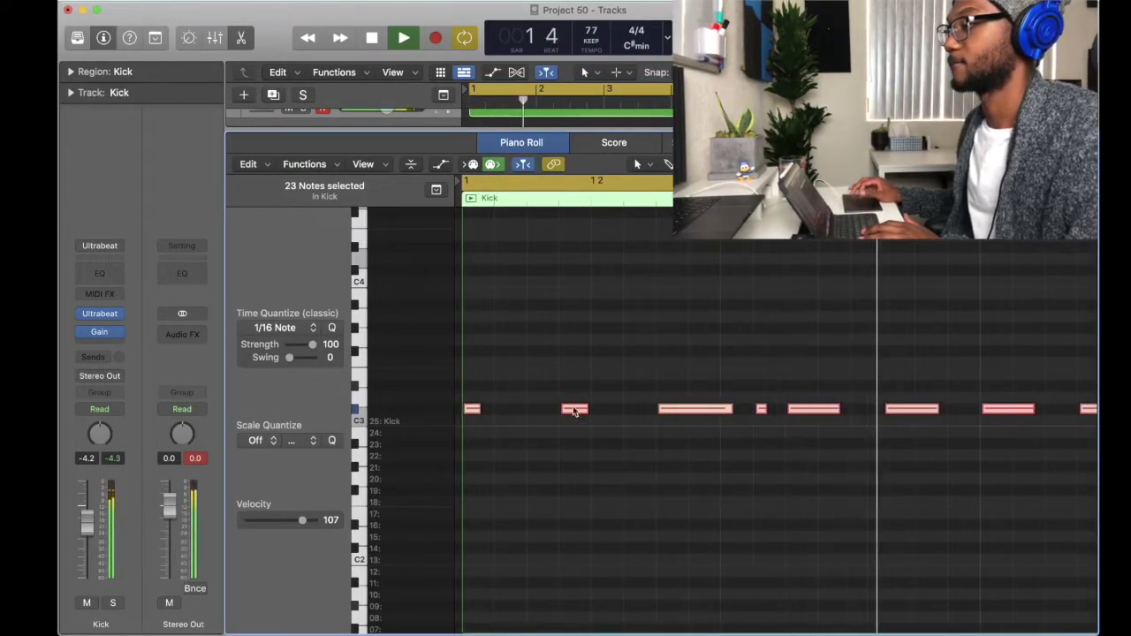
pyautogui.press('space')
# - Open the Lo Hats region in the Piano Roll and select all of its notes for editing
pyautogui.click(239, 38)
pyautogui.click(324, 375)
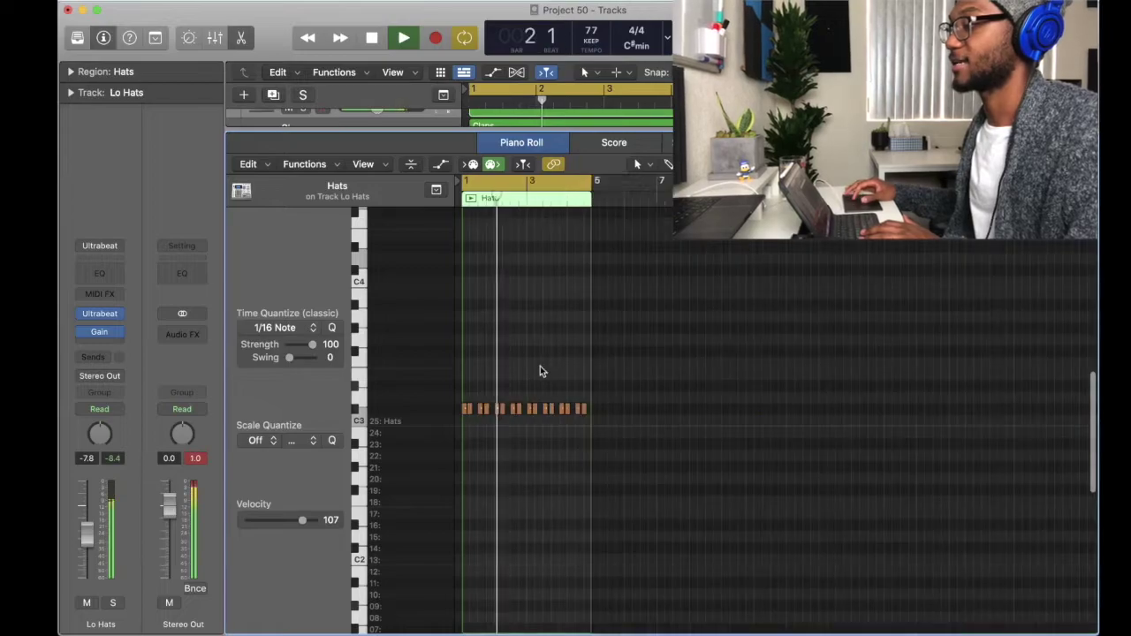
pyautogui.press('space')
pyautogui.press('super+a')
pyautogui.press('z')
pyautogui.click(304, 164)
pyautogui.click(358, 180)
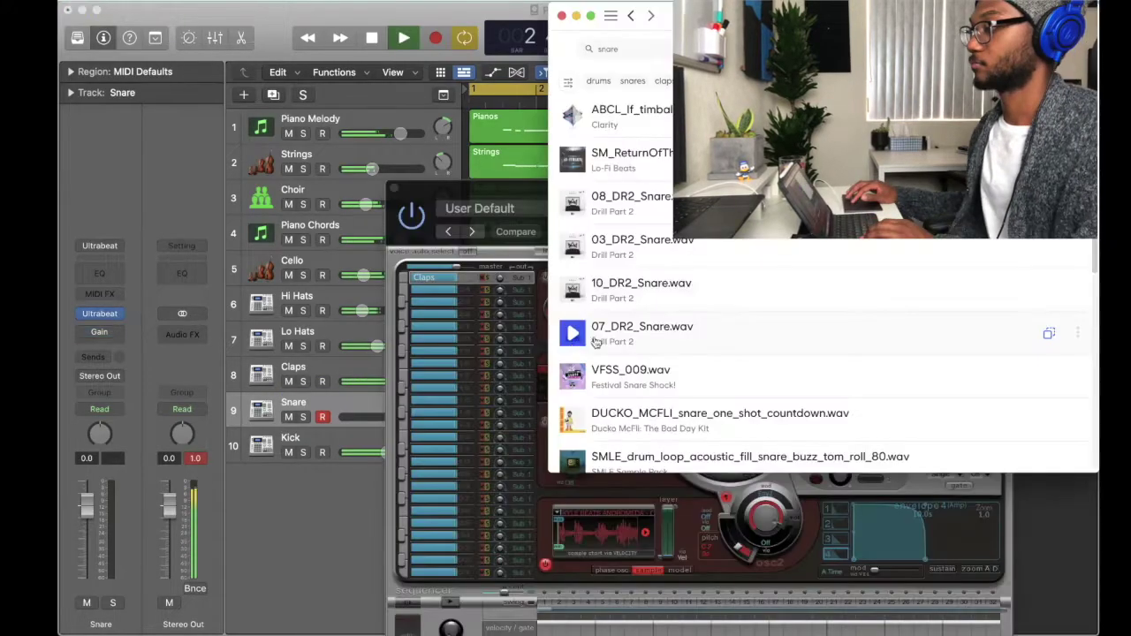
# - Load 07_DR2_Snare.wav into the Snare track's Ultrabeat and pencil snare notes into the start of its region
pyautogui.moveTo(642, 340); pyautogui.dragTo(615, 493)
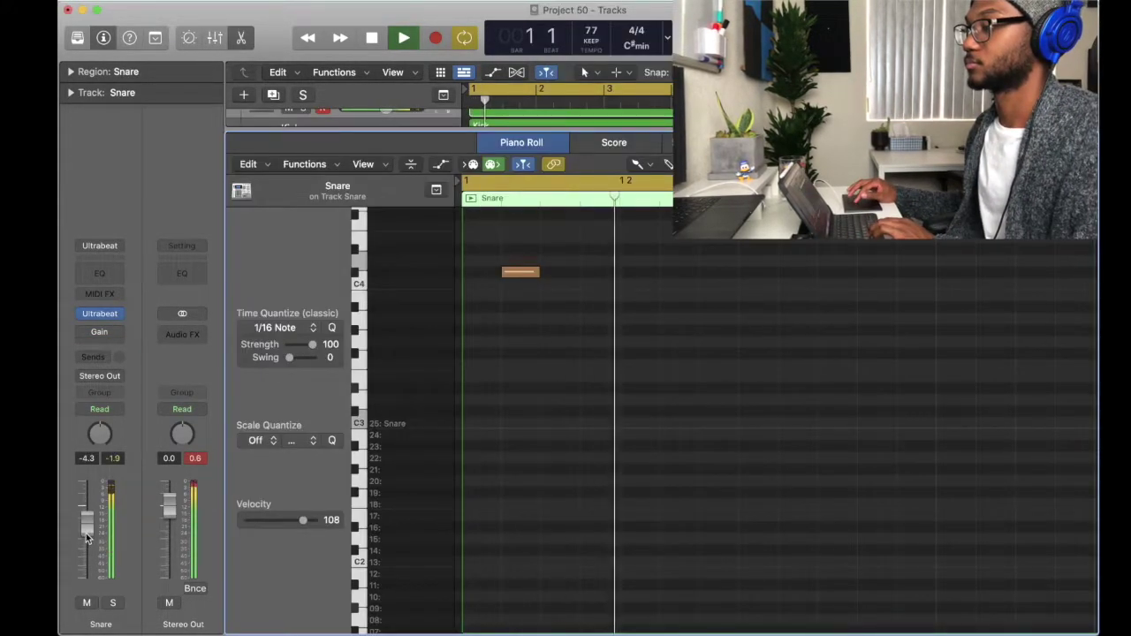
pyautogui.click(584, 271)
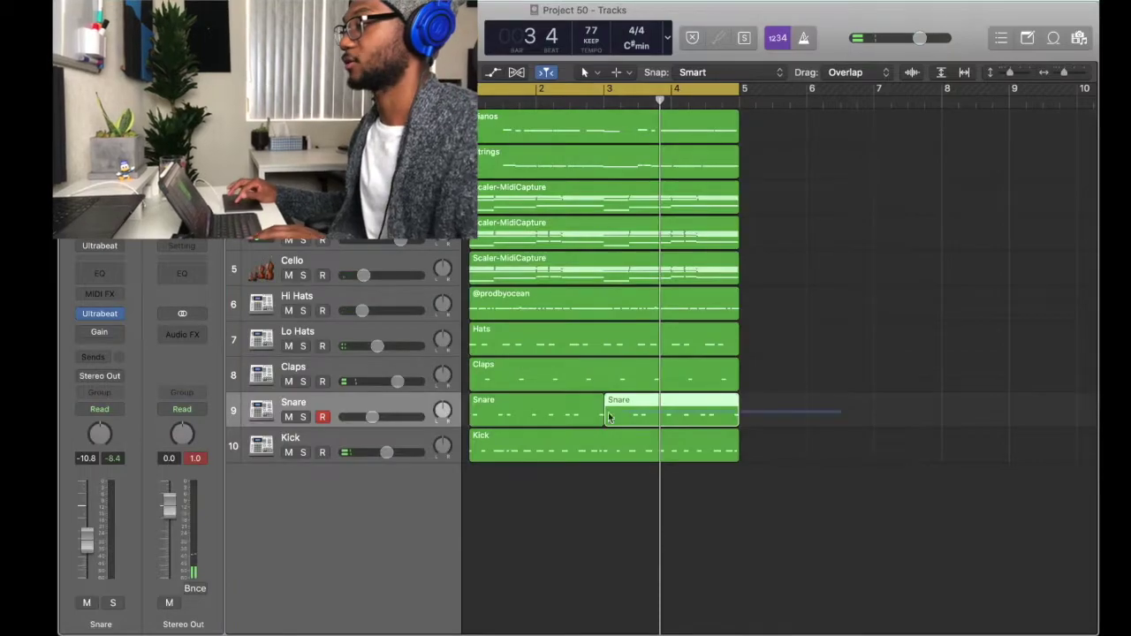
# - Join the two Snare regions into a single region covering bars 1 to 4
pyautogui.moveTo(608, 413); pyautogui.dragTo(586, 413)
pyautogui.press('super+j')
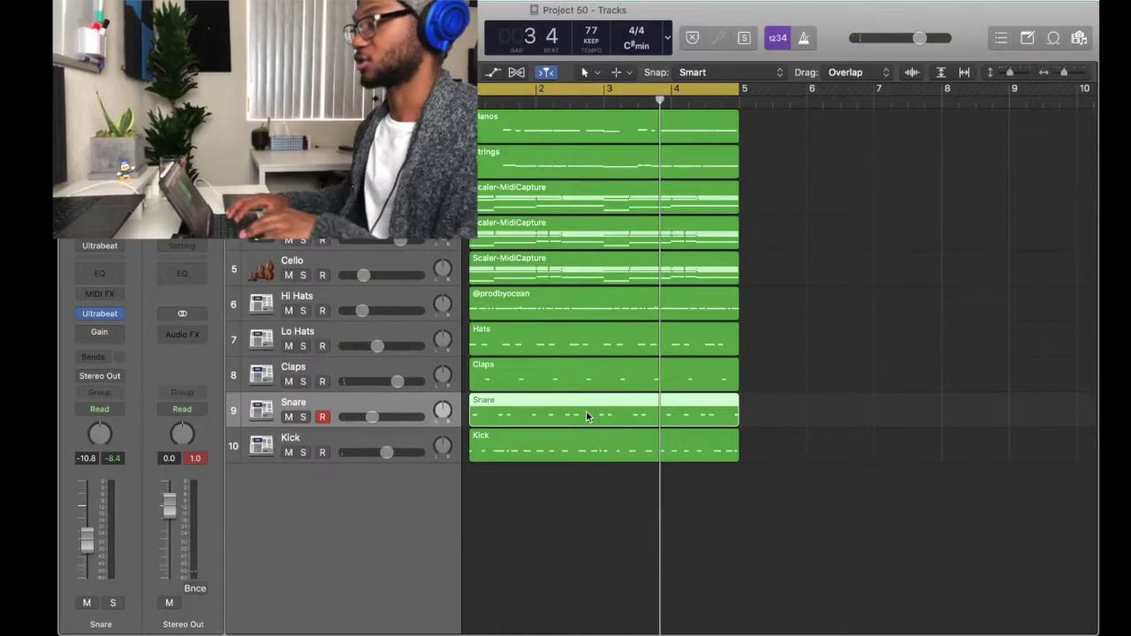
pyautogui.doubleClick(586, 413)
pyautogui.press('space')
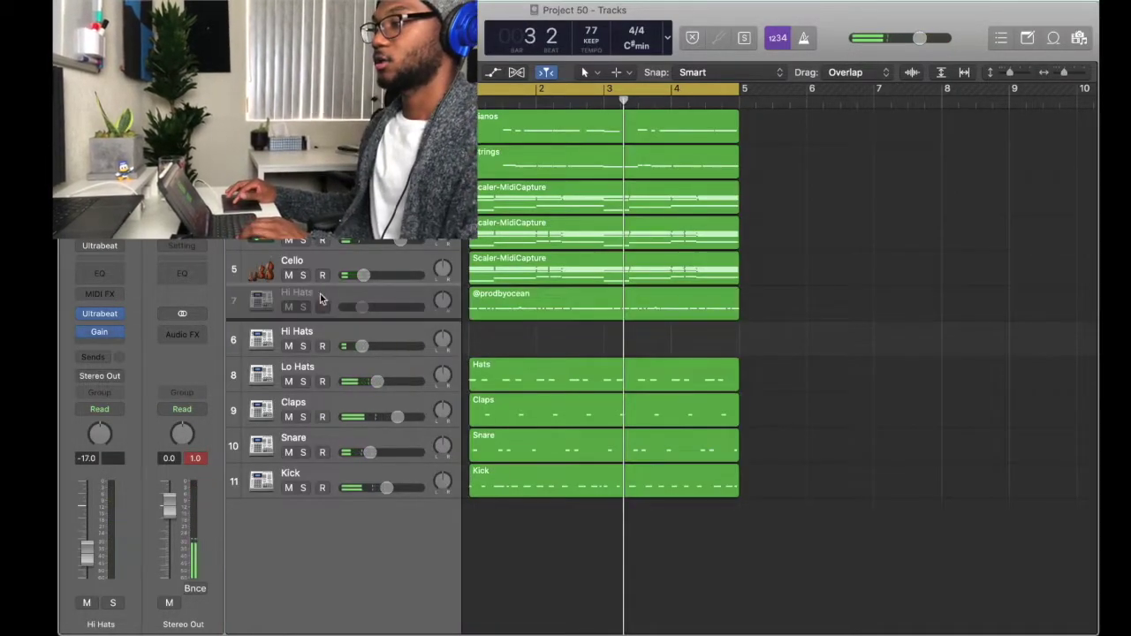
# - Turn the copied Hi Hats track above the original into a Ride track with its Gain plug-in bypassed
pyautogui.click(303, 299)
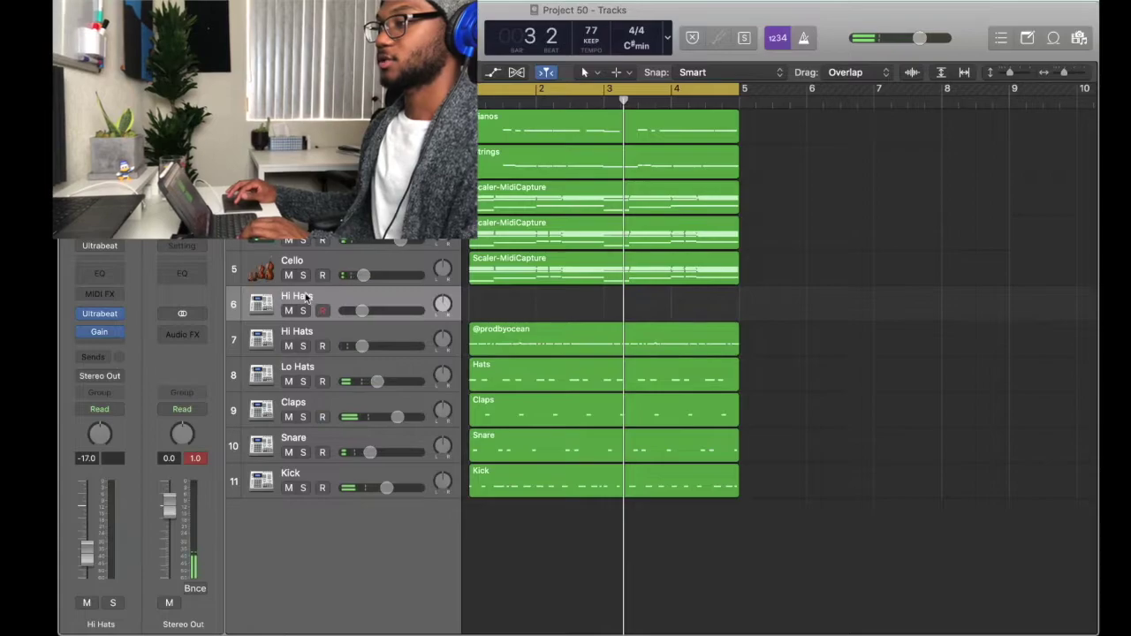
pyautogui.click(82, 334)
pyautogui.click(68, 290)
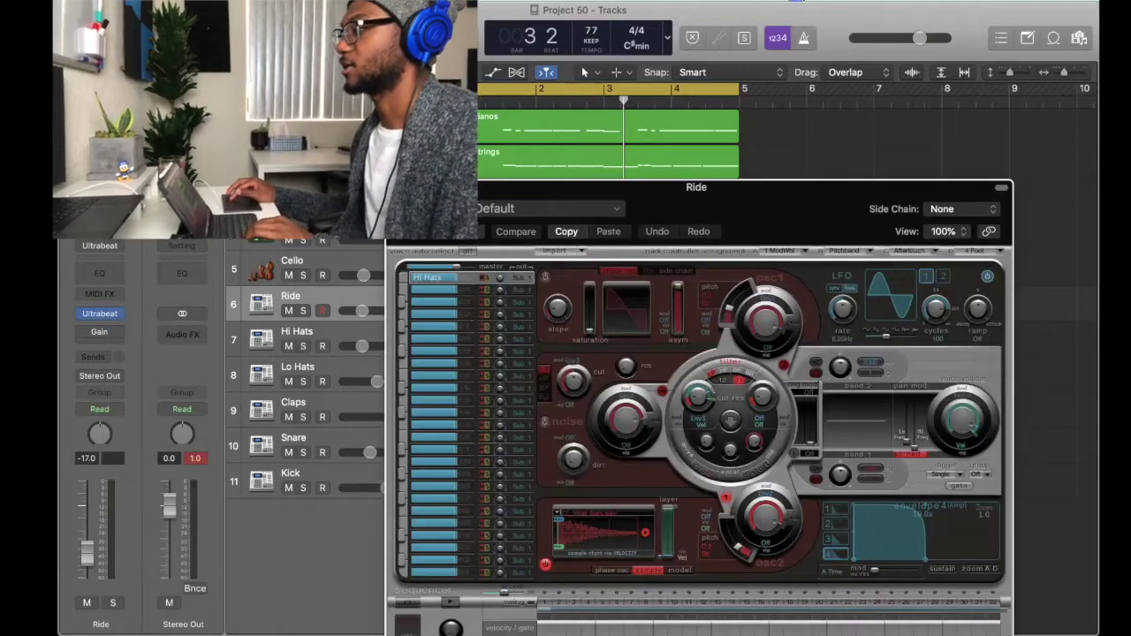
# - Find a ride sample in the sample browser, load it into the Ride track's Ultrabeat and draw a note at bar 1
pyautogui.click(825, 2)
pyautogui.click(758, 45)
pyautogui.press('super+a')
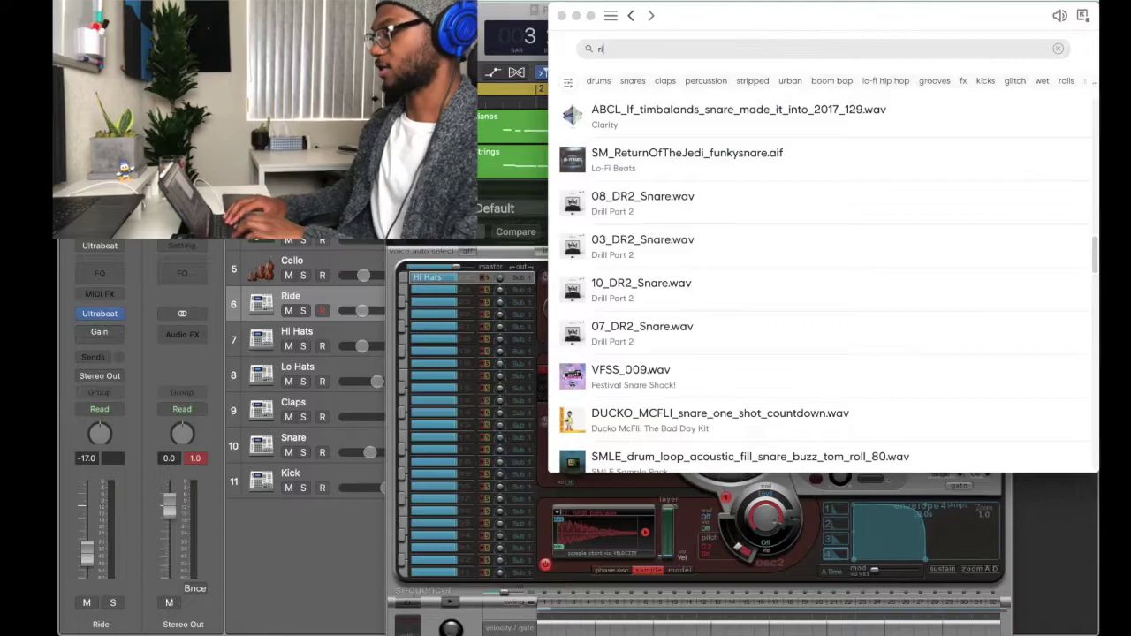
pyautogui.scroll(-3, 576, 247)
pyautogui.moveTo(710, 238); pyautogui.dragTo(624, 523)
pyautogui.click(628, 486)
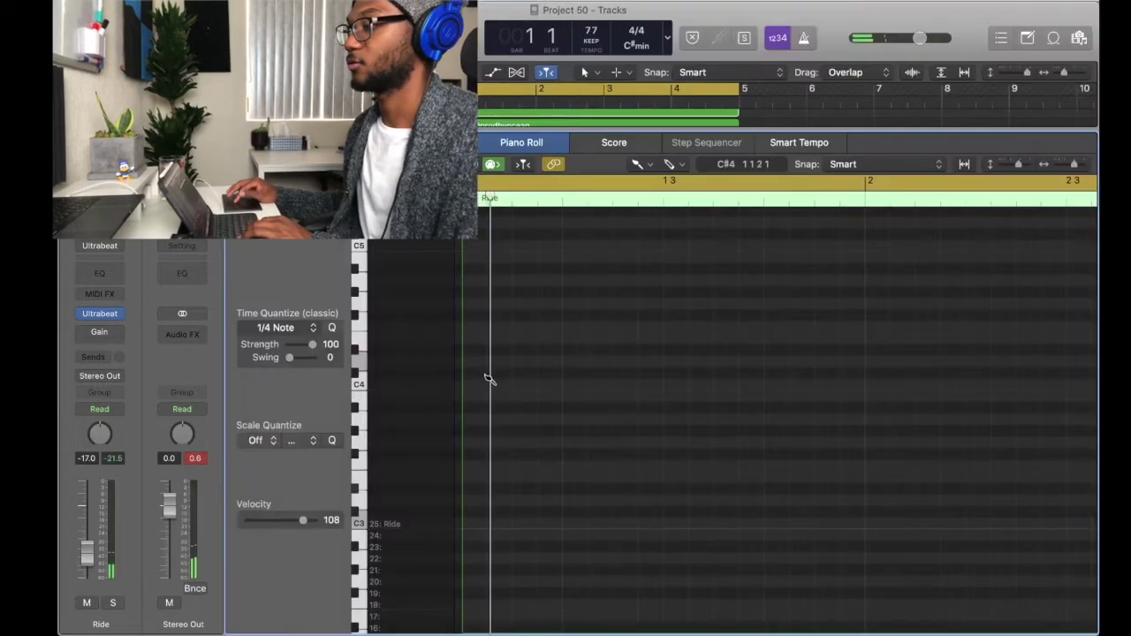
pyautogui.click(471, 374)
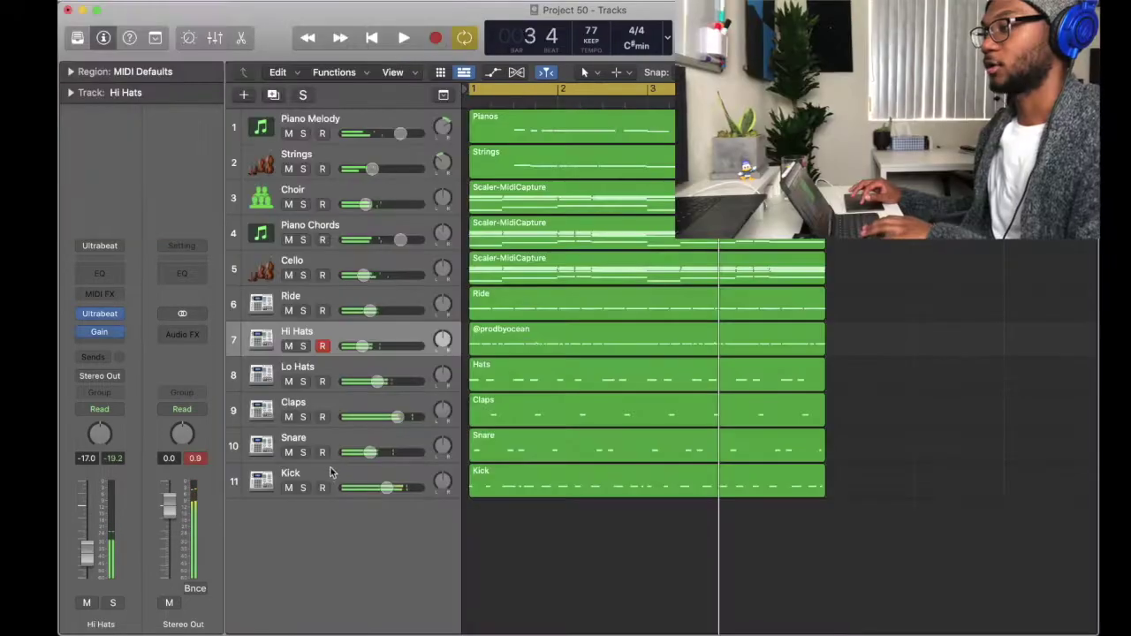
# - Group the tracks from Ride through Kick into a track stack named Drums
pyautogui.click(325, 477)
pyautogui.keyDown('shift'); pyautogui.click(320, 305); pyautogui.keyUp('shift')
pyautogui.press('super+shift+d')
pyautogui.press('Return')
pyautogui.rightClick(318, 299)
pyautogui.click(396, 446)
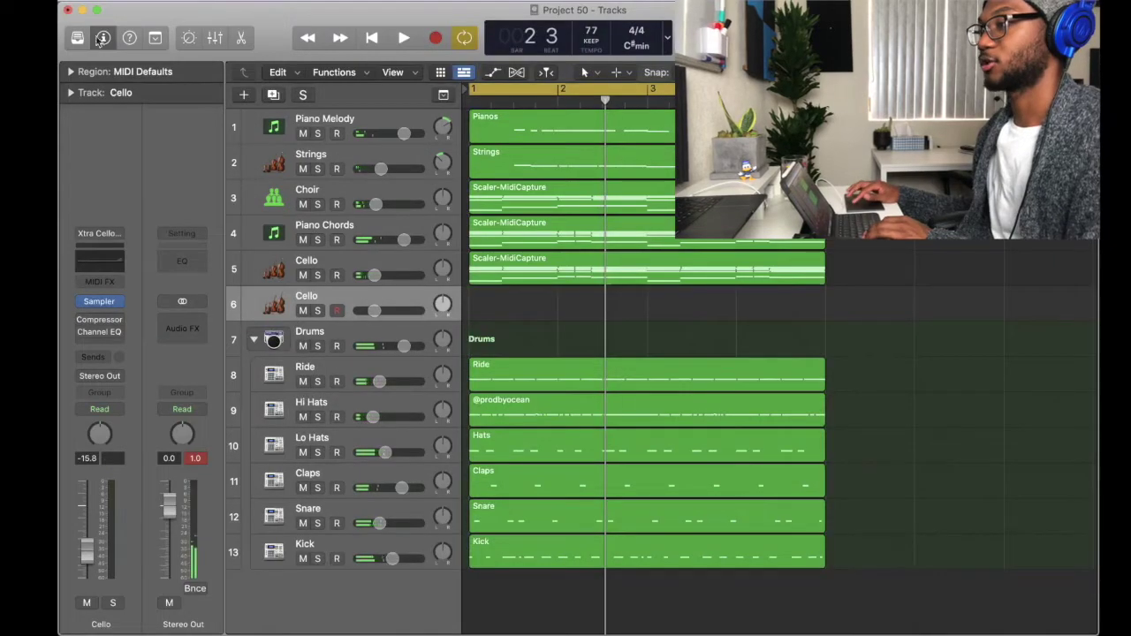
# - Change the duplicated Cello track's sound to Xtra Trombone Sect Legato from the Library's Horns sounds
pyautogui.click(81, 40)
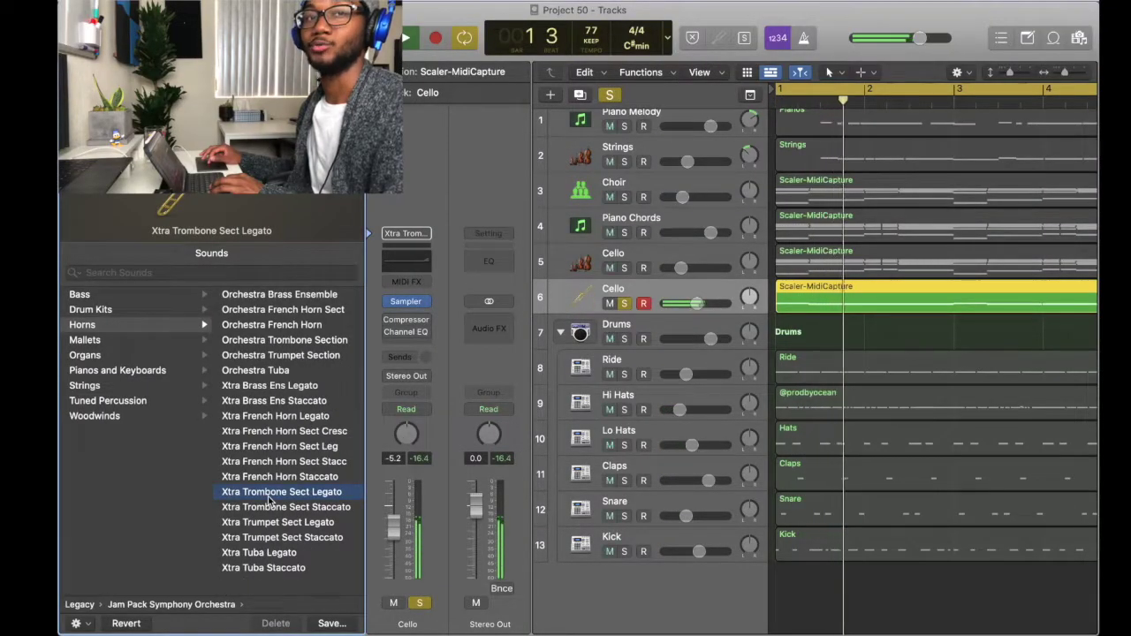
# - Add a Crash track above Ride, load Crash.wav from Bass Music Elements into its Ultrabeat, and lower its volume slightly
pyautogui.click(328, 367)
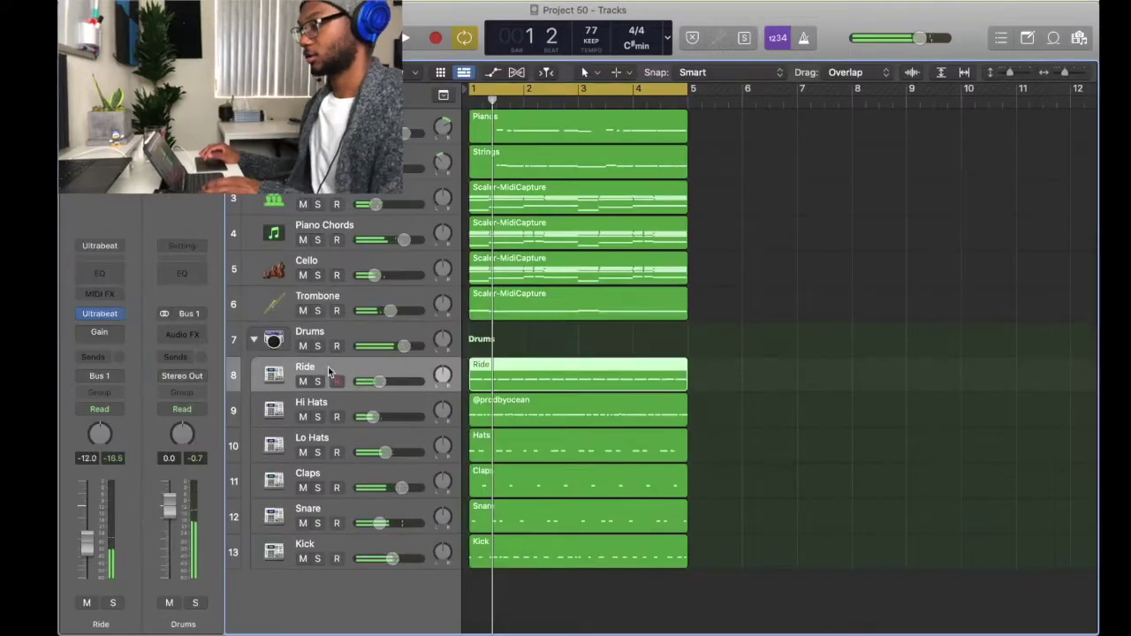
pyautogui.press('super+d')
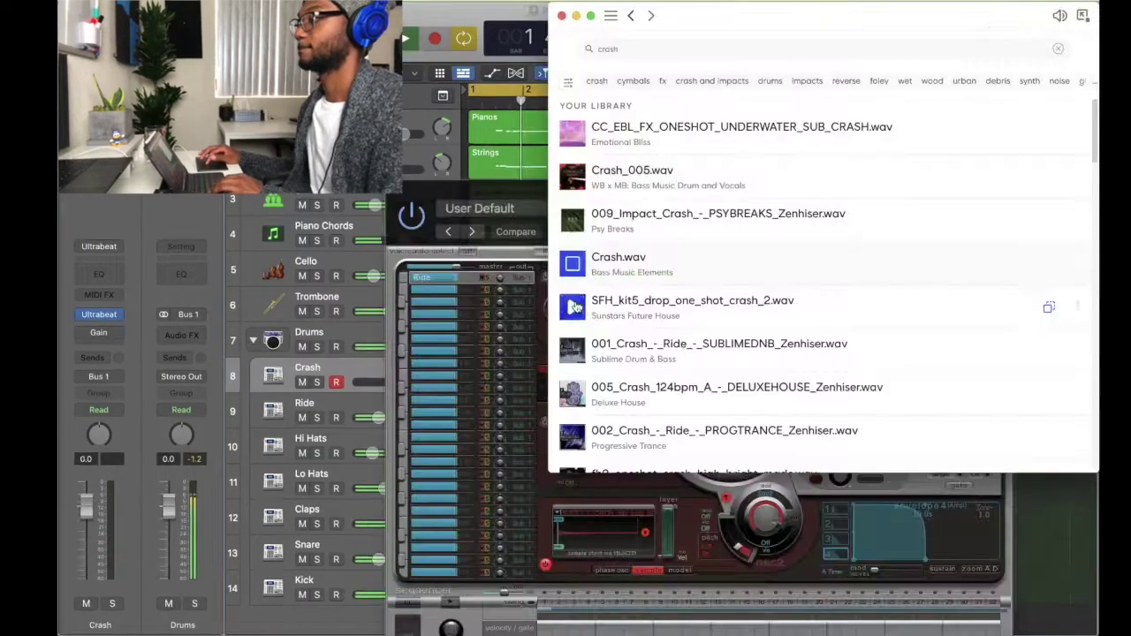
pyautogui.moveTo(618, 262); pyautogui.dragTo(585, 537)
pyautogui.click(543, 485)
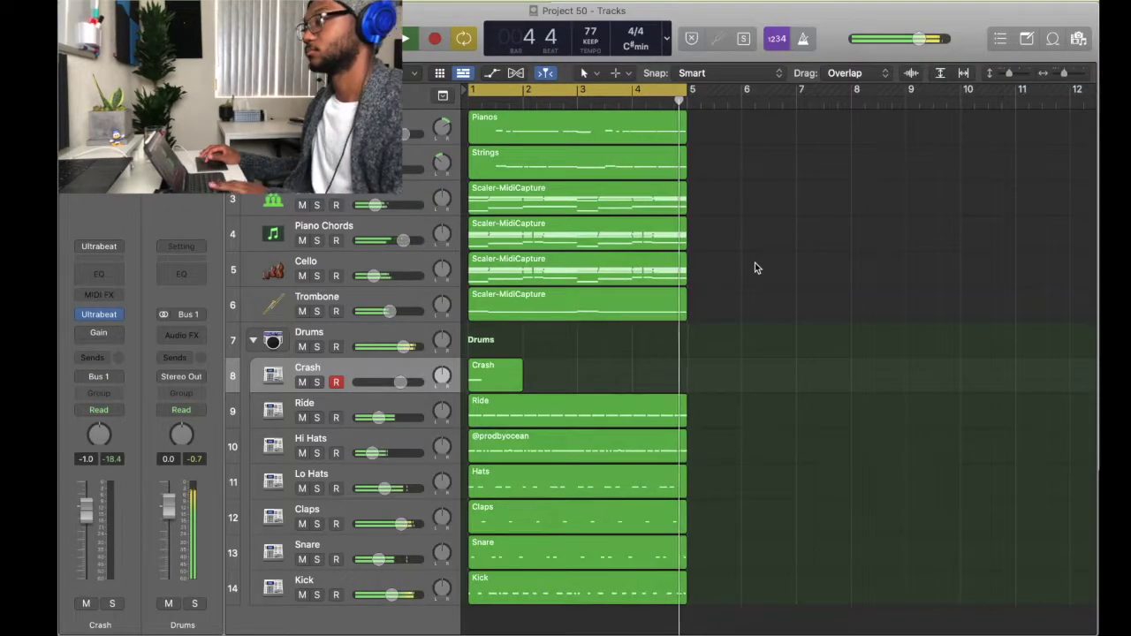
pyautogui.moveTo(400, 382); pyautogui.dragTo(395, 382)
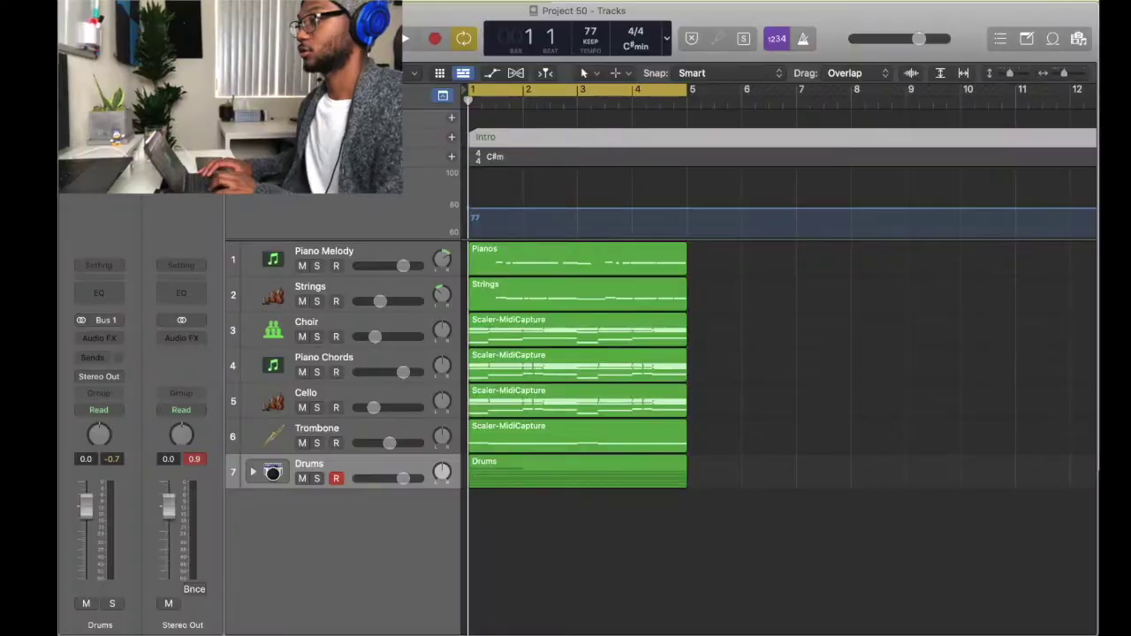
# - Repeat the four-bar regions on all tracks, including the Drums stack, so they extend to bar 13
pyautogui.press('super+v')
pyautogui.press('super+r')
pyautogui.hscroll(5, 564, 345)
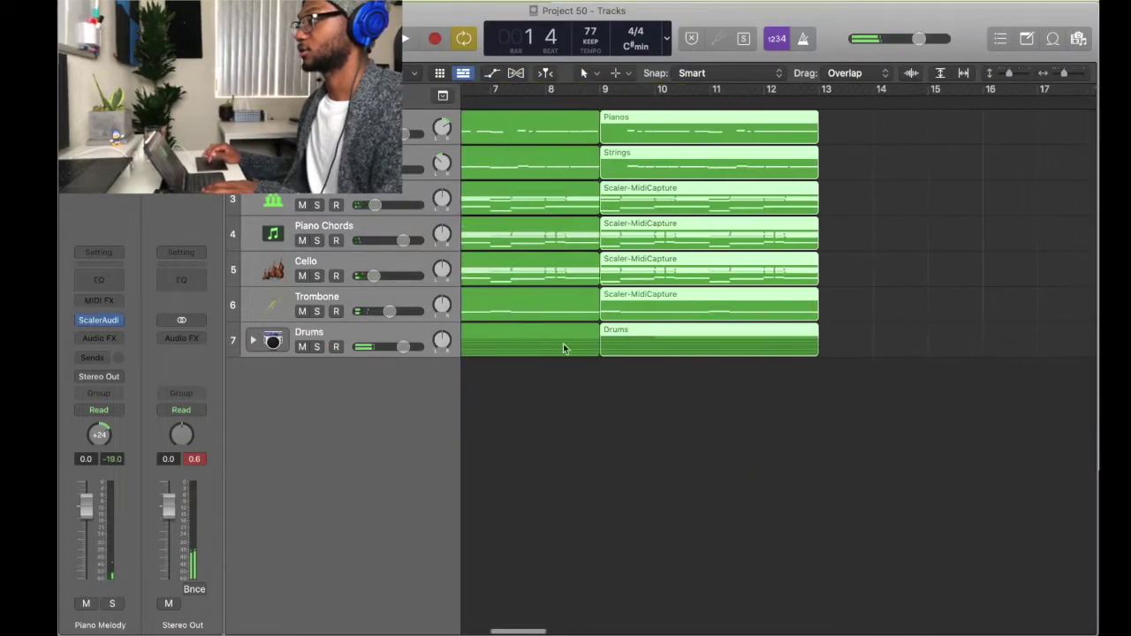
pyautogui.hscroll(-3, 730, 171)
# - Show the global tracks and create a section marker at the new playhead position for naming
pyautogui.click(949, 100)
pyautogui.press('g')
pyautogui.hotkey('alt', "'")
pyautogui.click(976, 139)
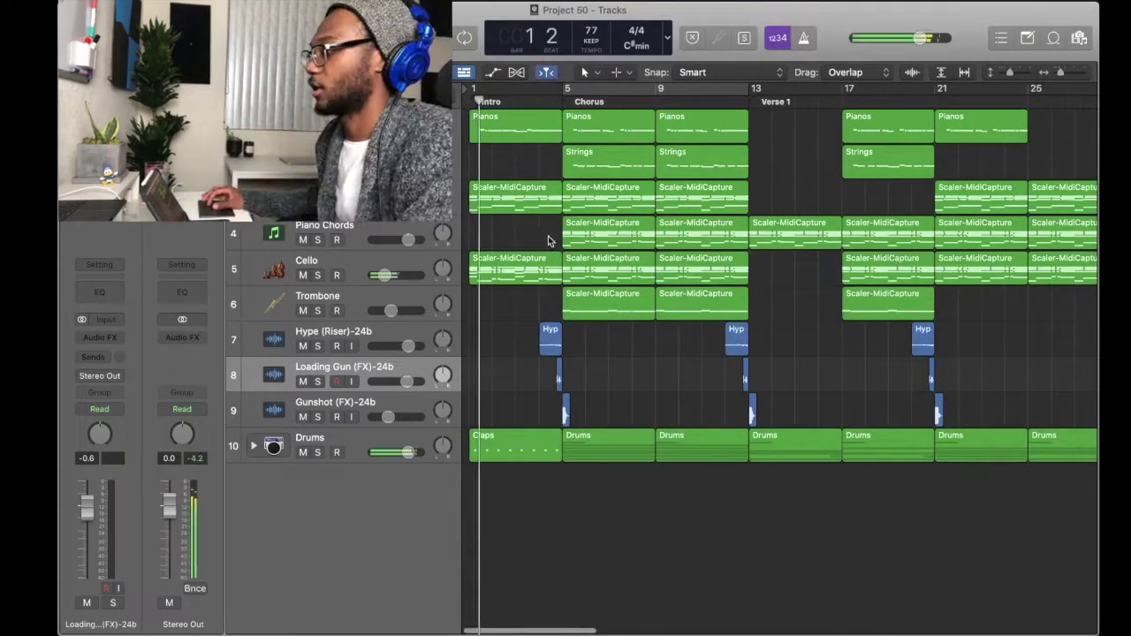
# - Show the track automation and examine the Hi Cut filter sweeps on Choir and Cello during the Intro
pyautogui.scroll(5, 550, 240)
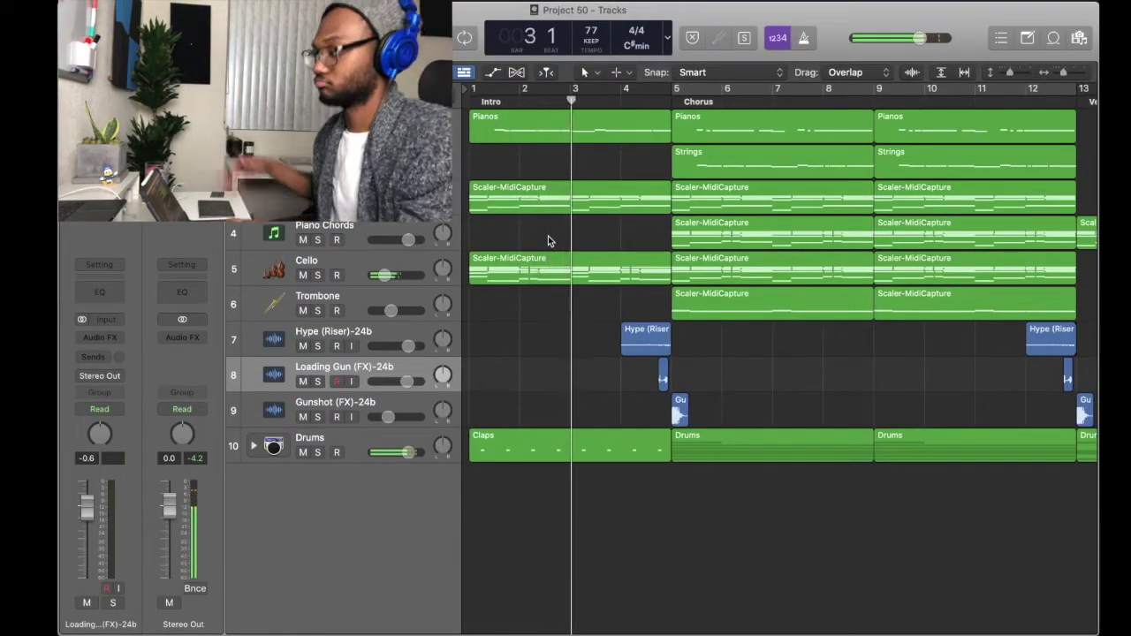
pyautogui.press('a')
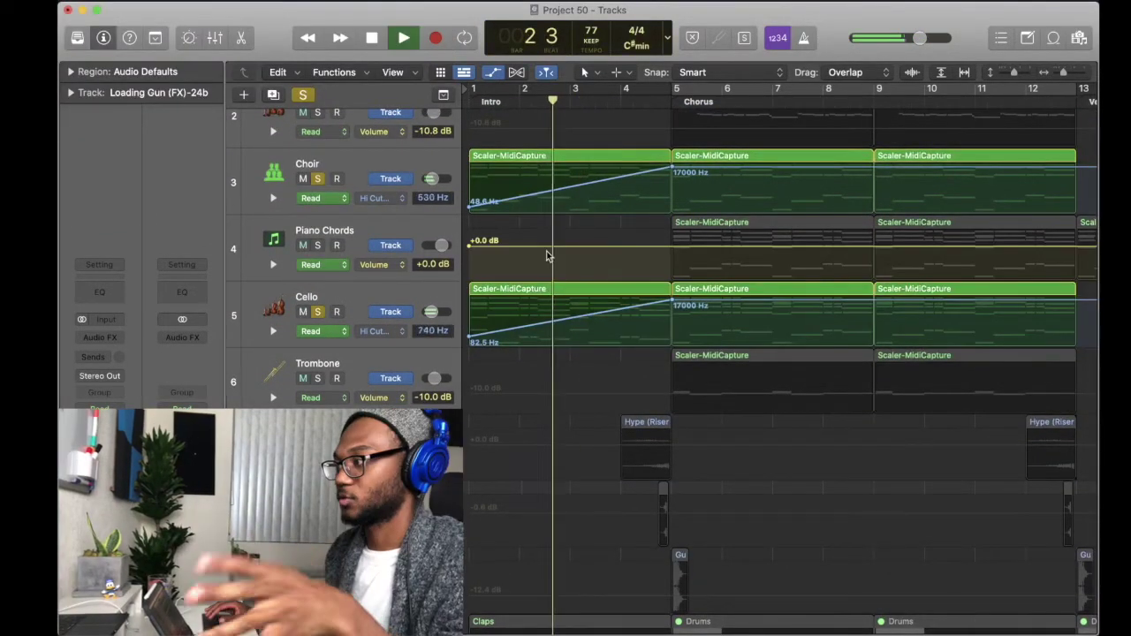
pyautogui.press('super+Left')
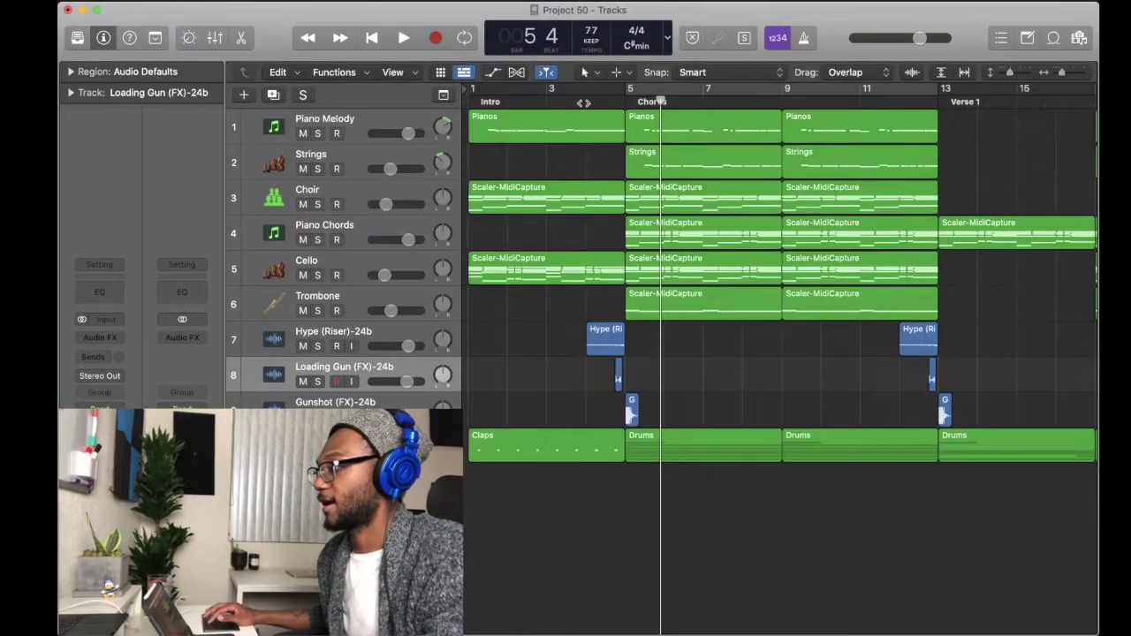
# - Play from bar 4 to hear the riser, loading gun and gunshot effects leading into the Chorus
pyautogui.click(584, 103)
pyautogui.scroll(5, 585, 159)
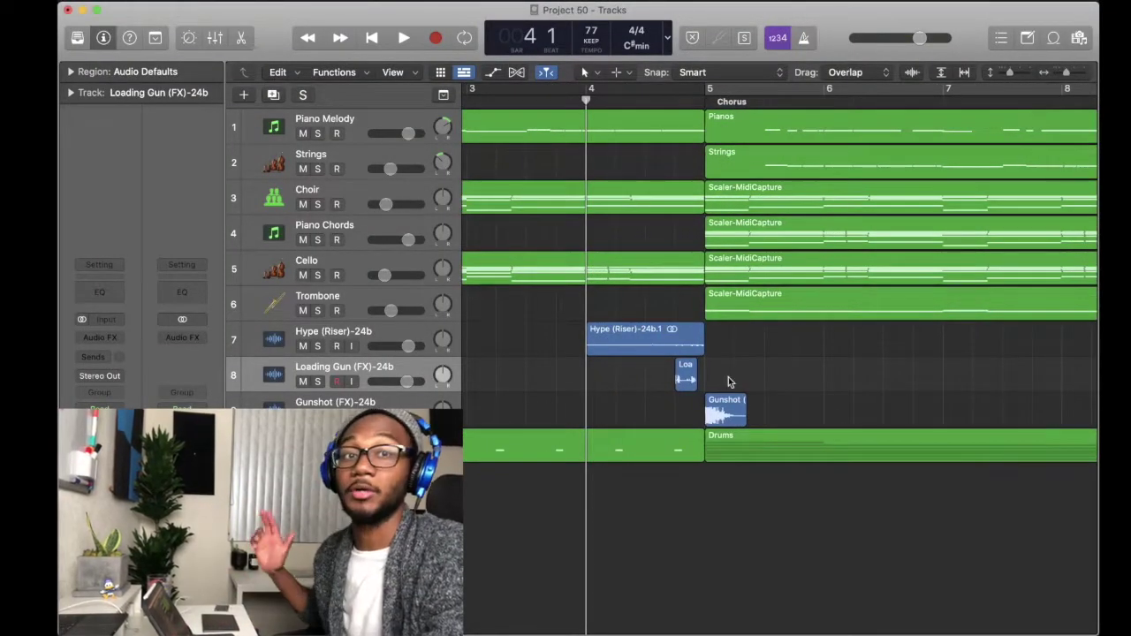
pyautogui.press('space')
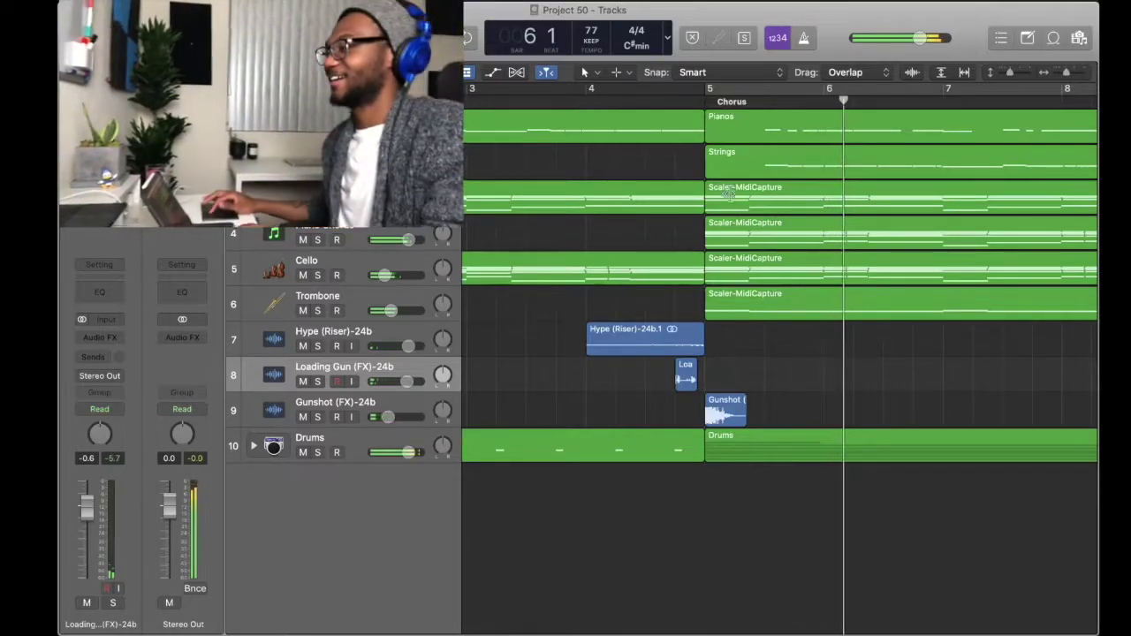
# - Play the Chorus with cycling on from bar 5 to 13, and point out its two Trombone regions
pyautogui.press('space')
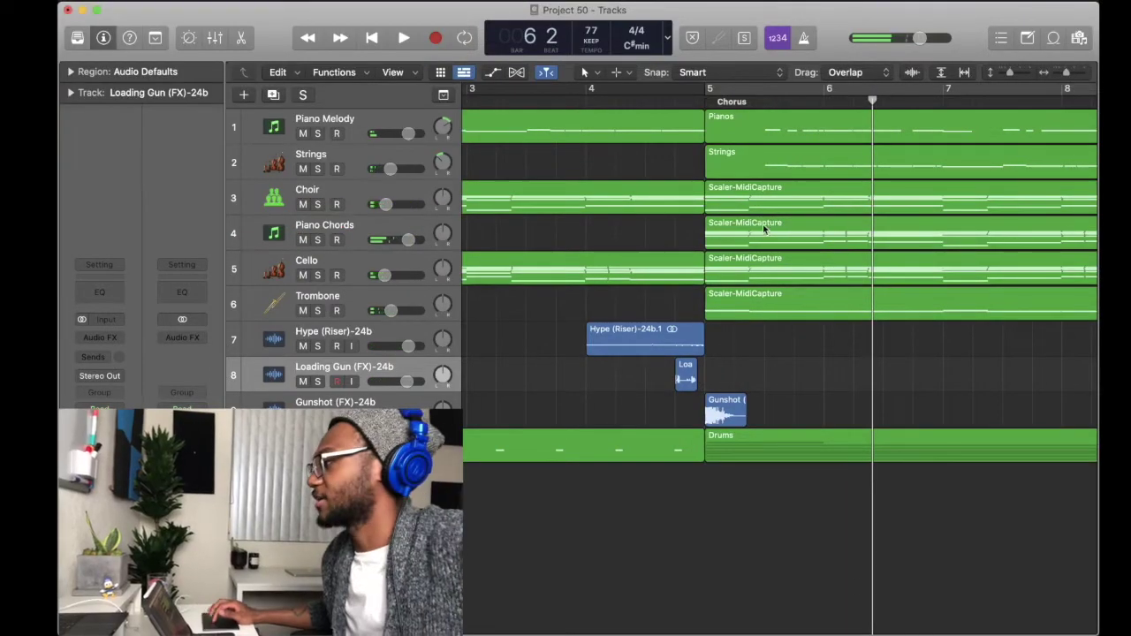
pyautogui.hscroll(3, 763, 221)
pyautogui.scroll(-3, 767, 300)
pyautogui.press('c')
pyautogui.press('space')
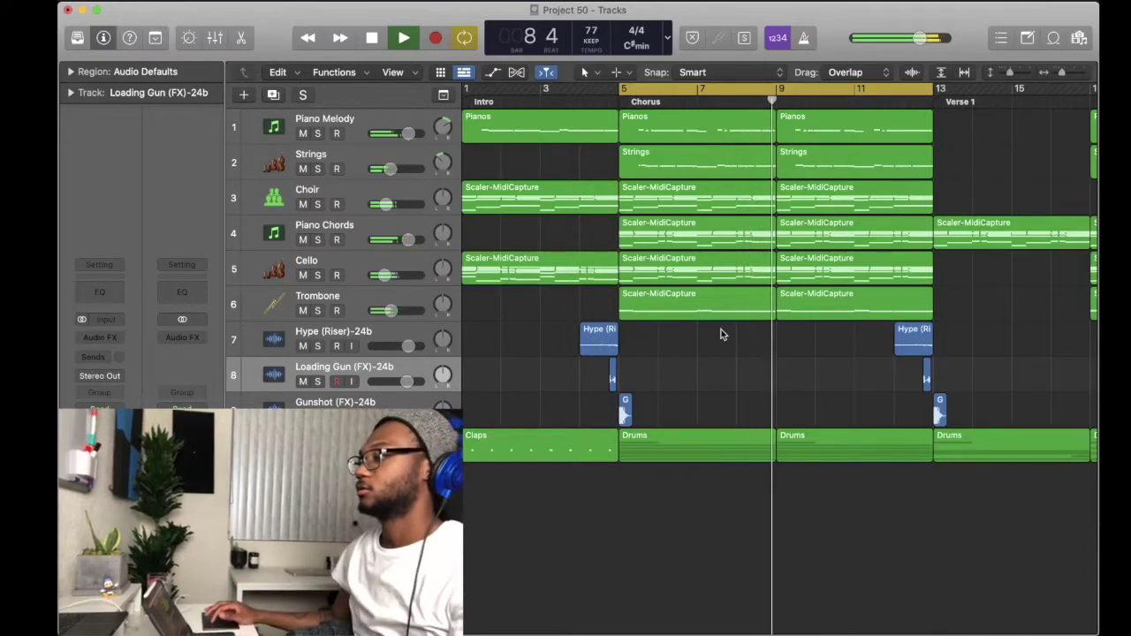
pyautogui.press('space')
pyautogui.moveTo(798, 335); pyautogui.dragTo(623, 309)
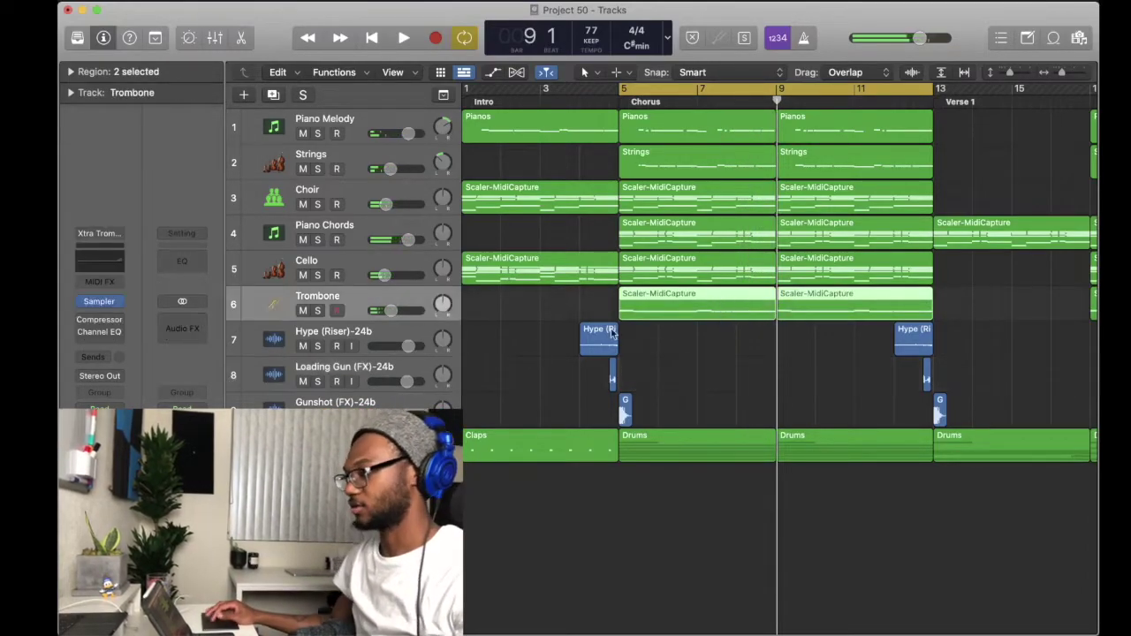
pyautogui.click(883, 327)
# - Turn cycling off, play Verse 1 from bar 13 and examine which instrument and drum layers play in each four-bar block
pyautogui.hscroll(8, 884, 326)
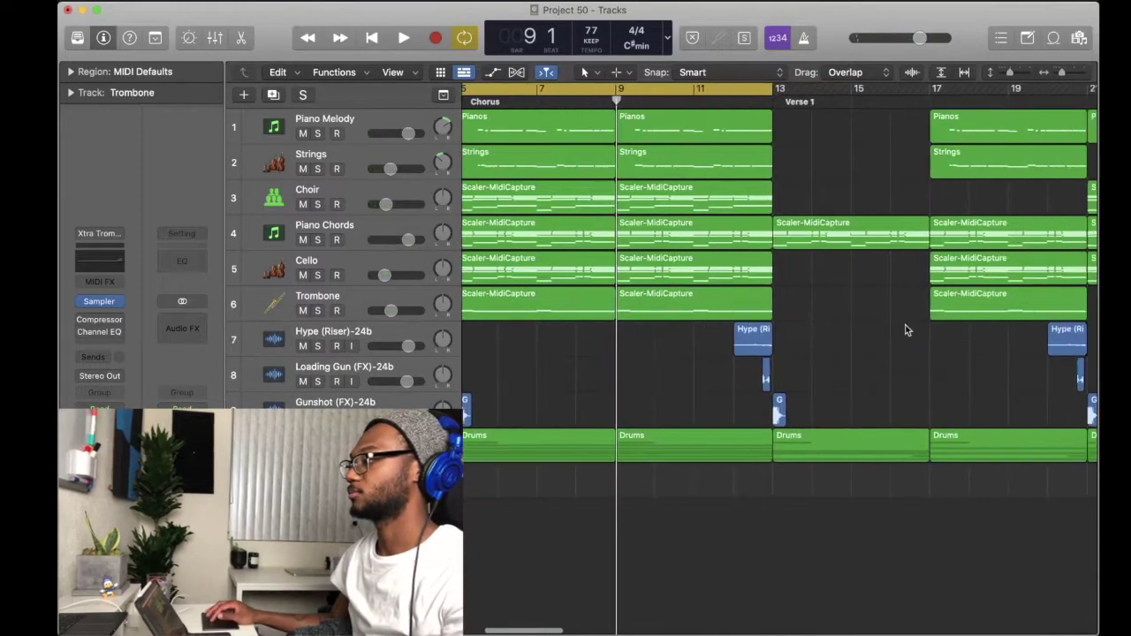
pyautogui.press('c')
pyautogui.scroll(-5, 777, 339)
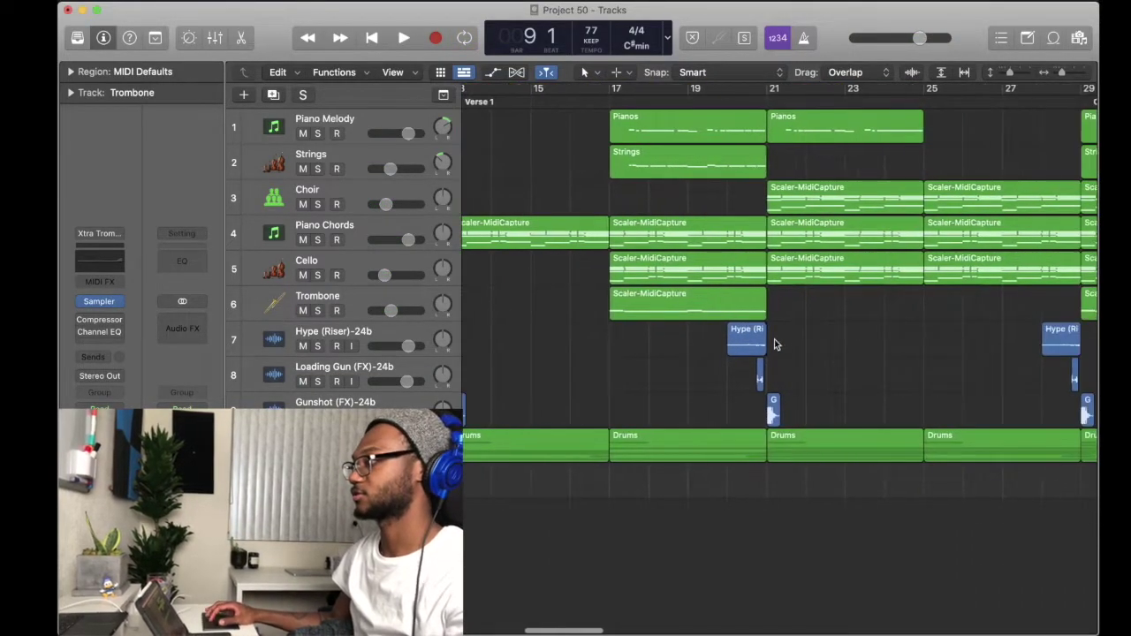
pyautogui.click(599, 91)
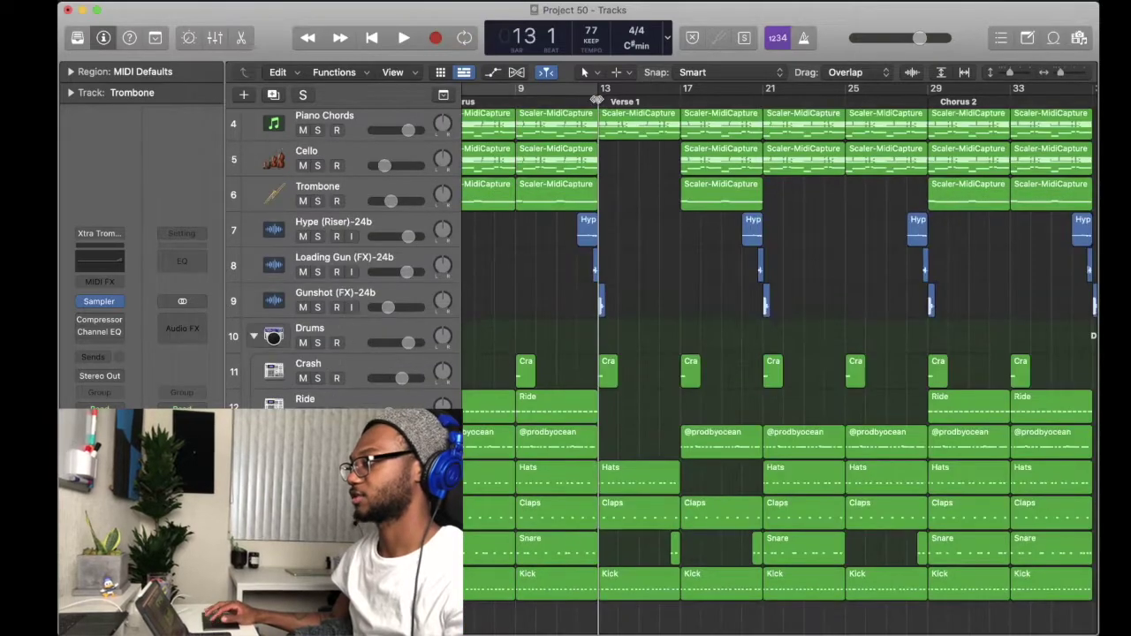
pyautogui.press('space')
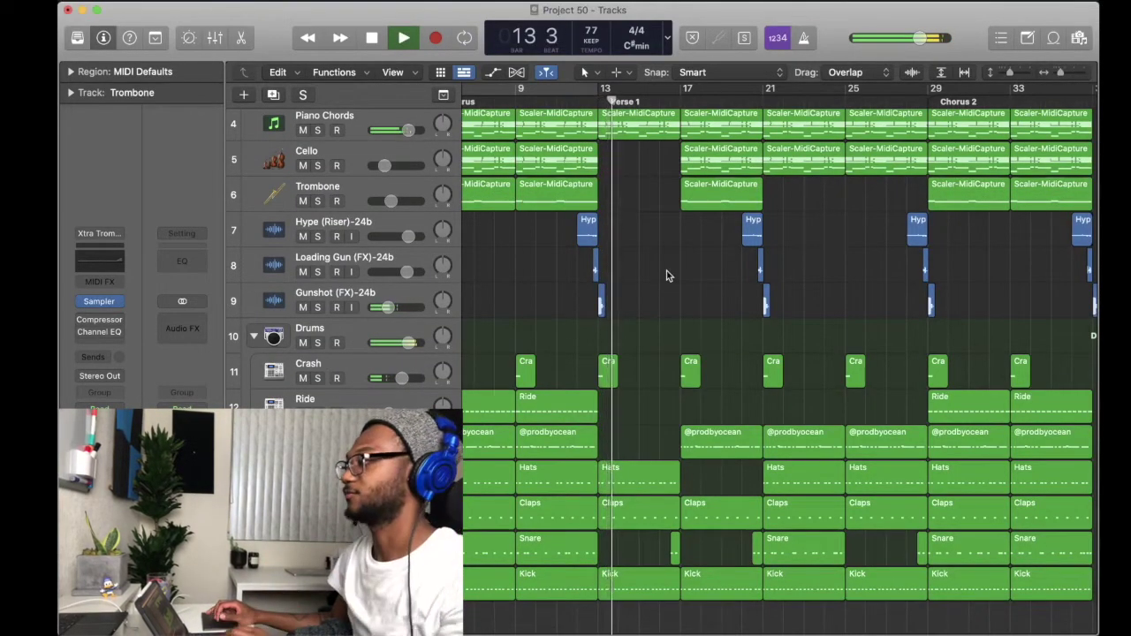
pyautogui.scroll(4, 666, 271)
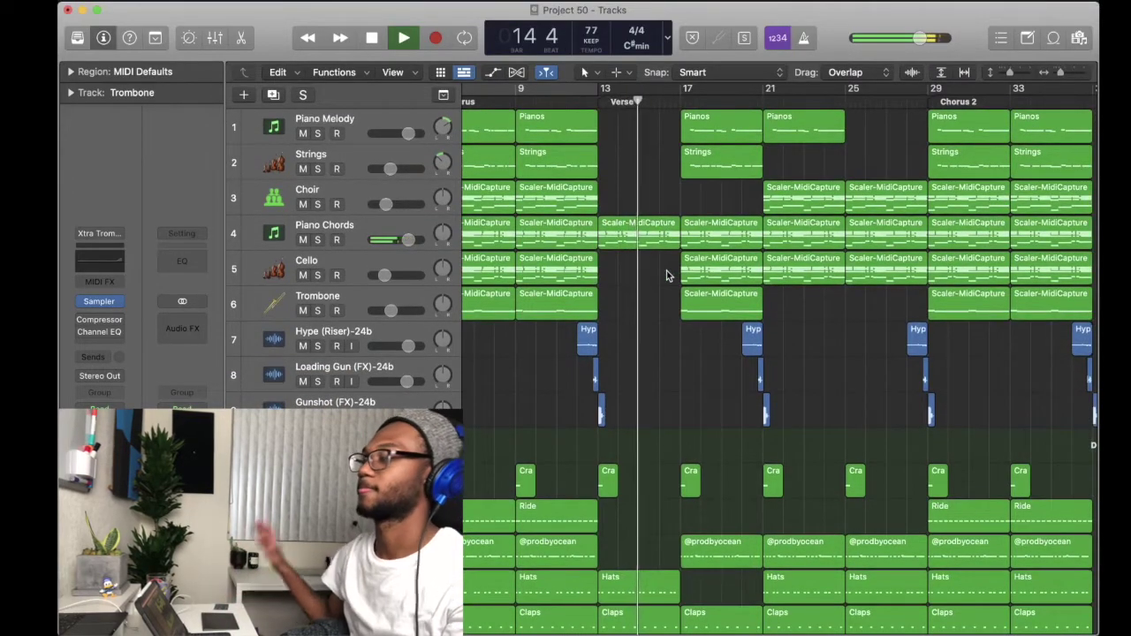
pyautogui.scroll(-4, 666, 274)
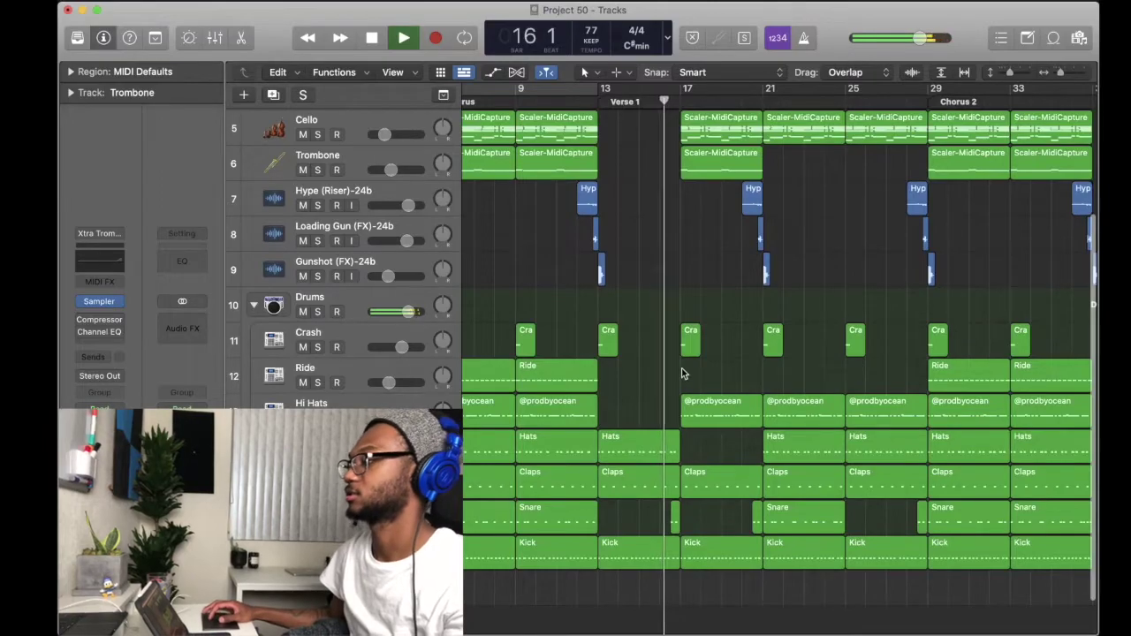
pyautogui.scroll(5, 681, 371)
pyautogui.scroll(-3, 698, 377)
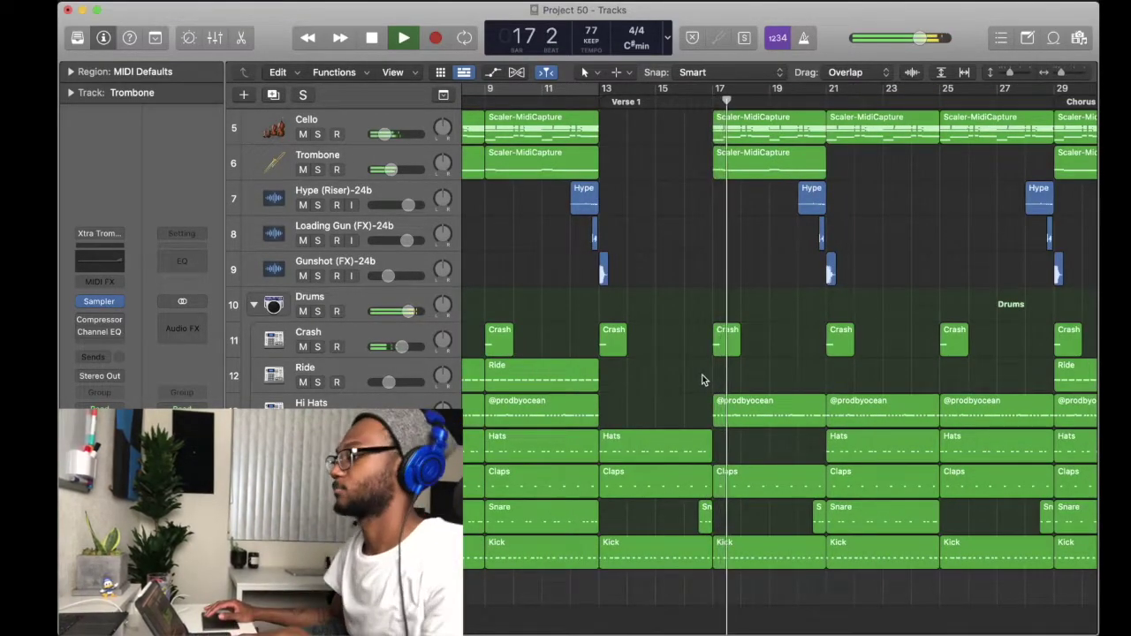
pyautogui.scroll(3, 698, 371)
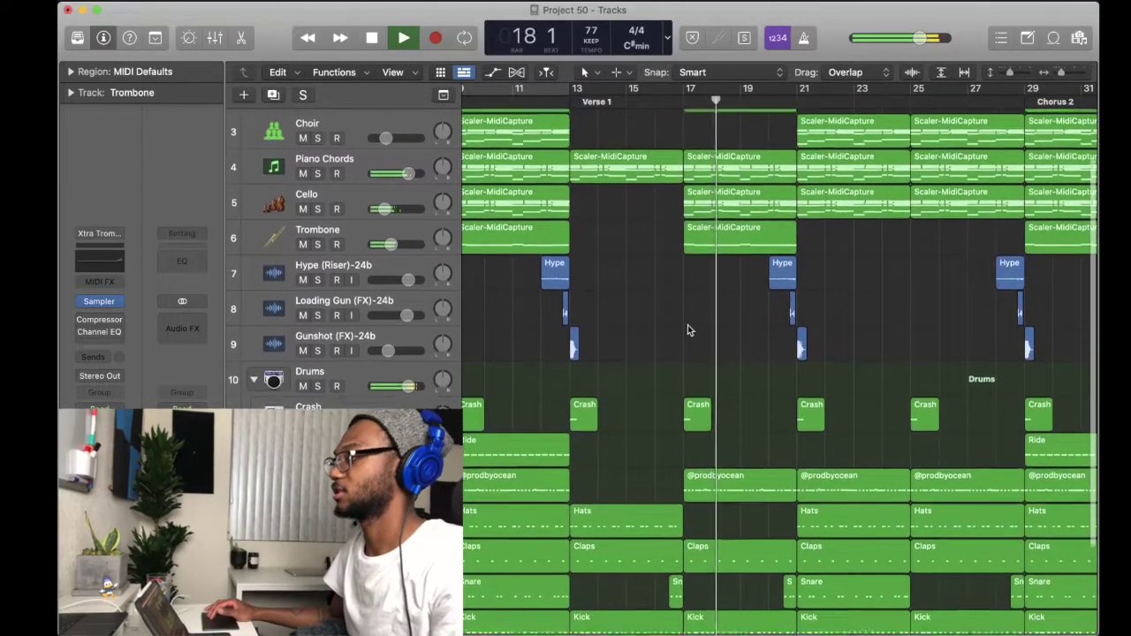
pyautogui.scroll(1, 687, 324)
pyautogui.hscroll(2, 687, 324)
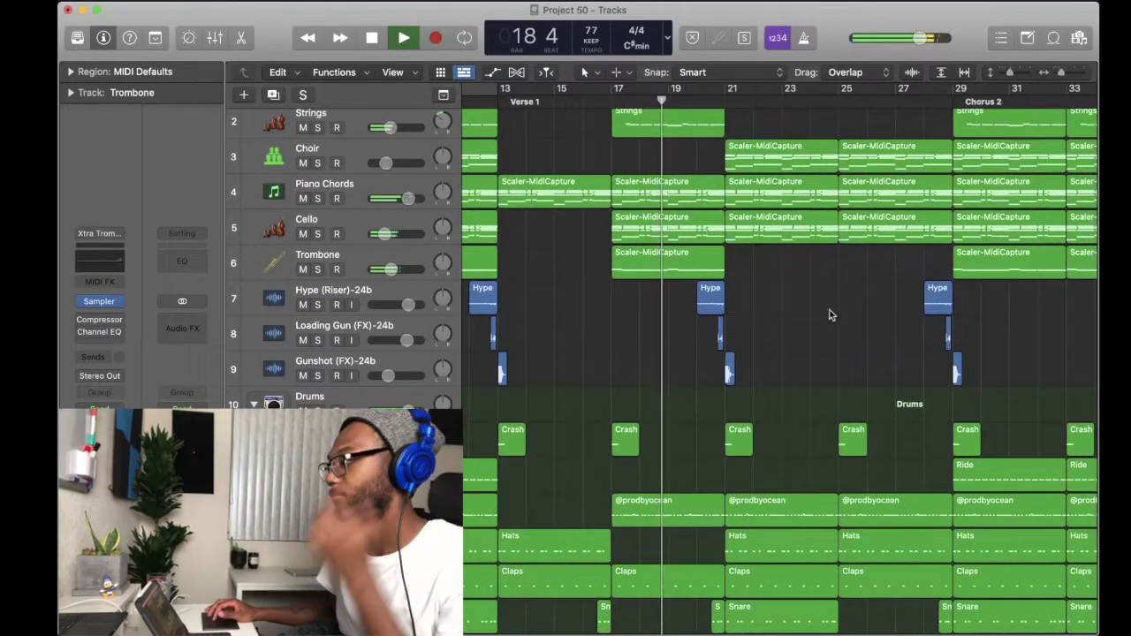
pyautogui.scroll(-1, 742, 316)
pyautogui.hscroll(-1, 741, 319)
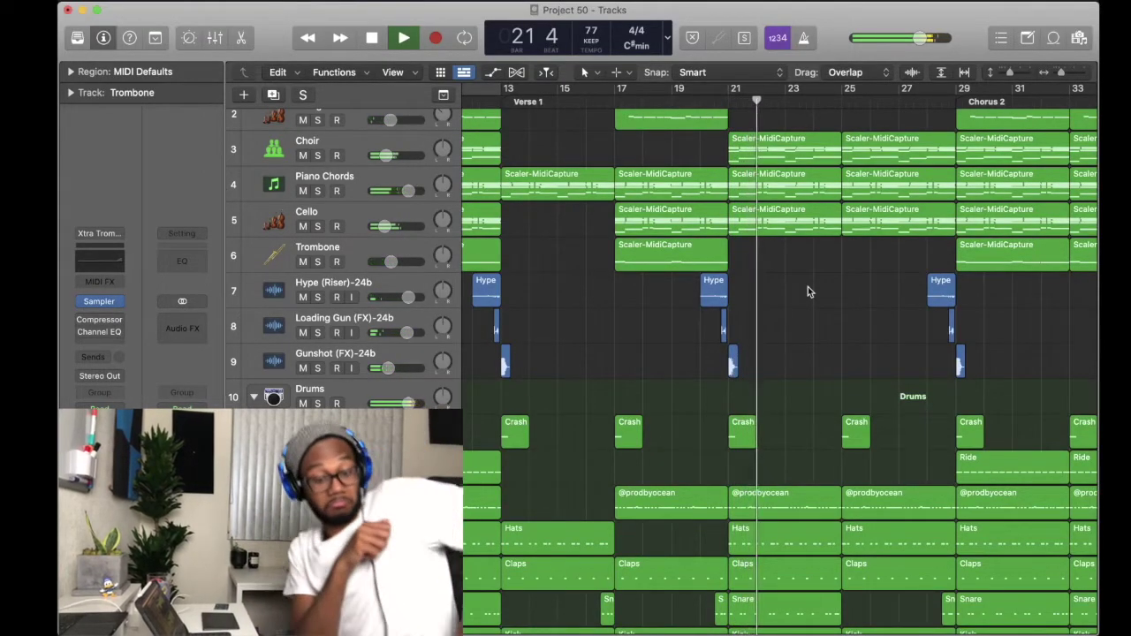
pyautogui.scroll(-3, 808, 292)
pyautogui.scroll(-2, 807, 292)
pyautogui.press('space')
# - Load a Custom 808s sound from the user channel strip settings onto the empty track below Kick
pyautogui.hscroll(-10, 807, 292)
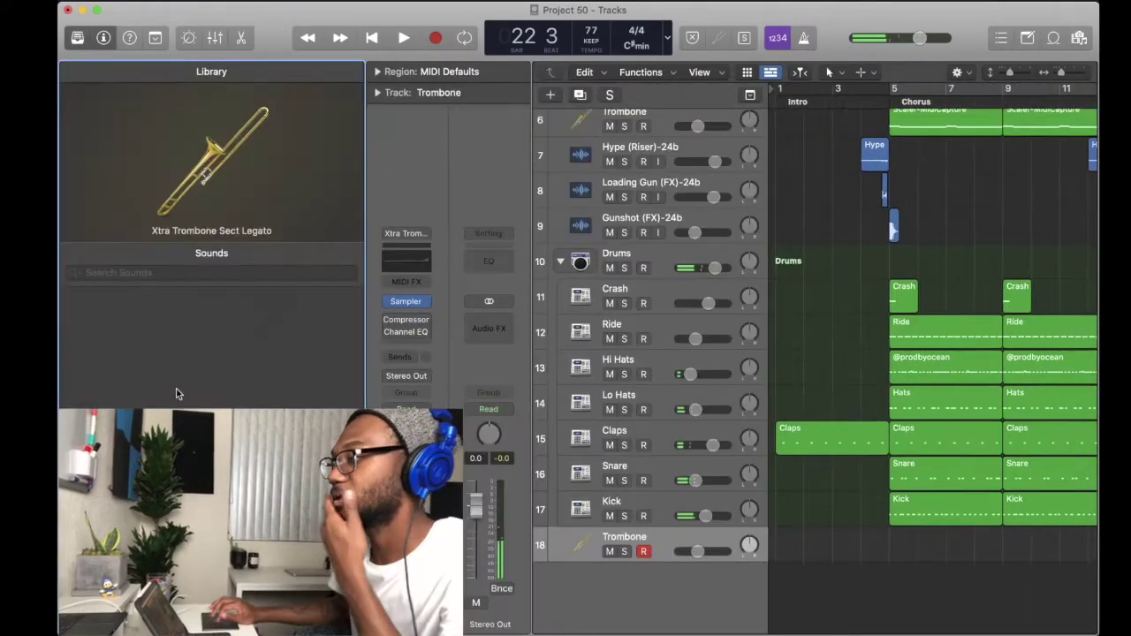
pyautogui.hscroll(-5, 137, 351)
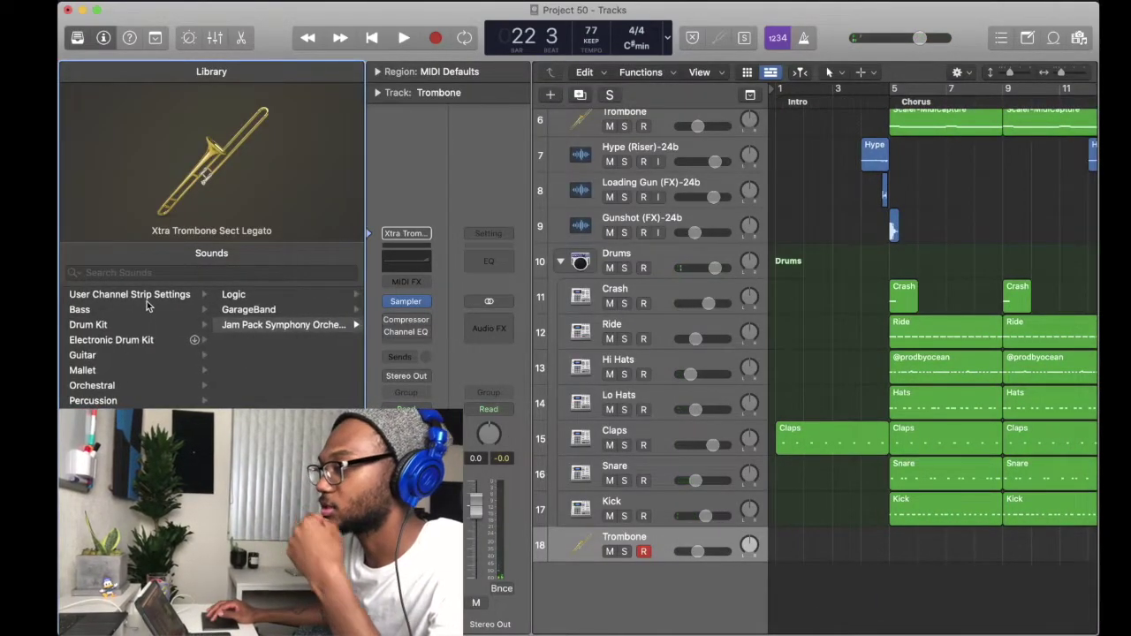
pyautogui.click(147, 300)
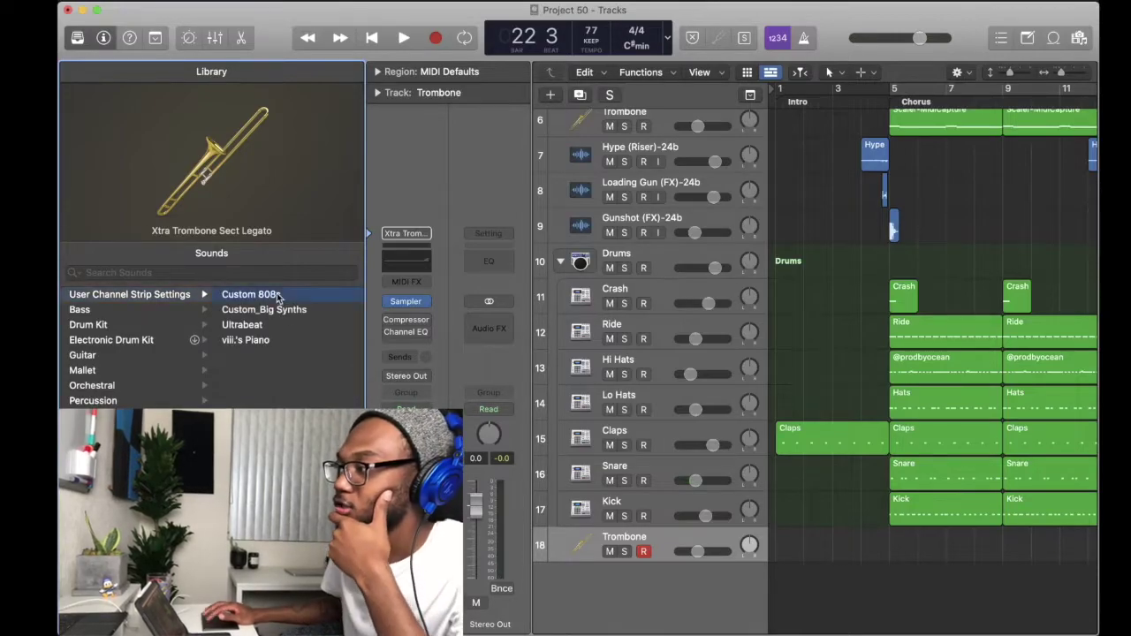
pyautogui.click(77, 38)
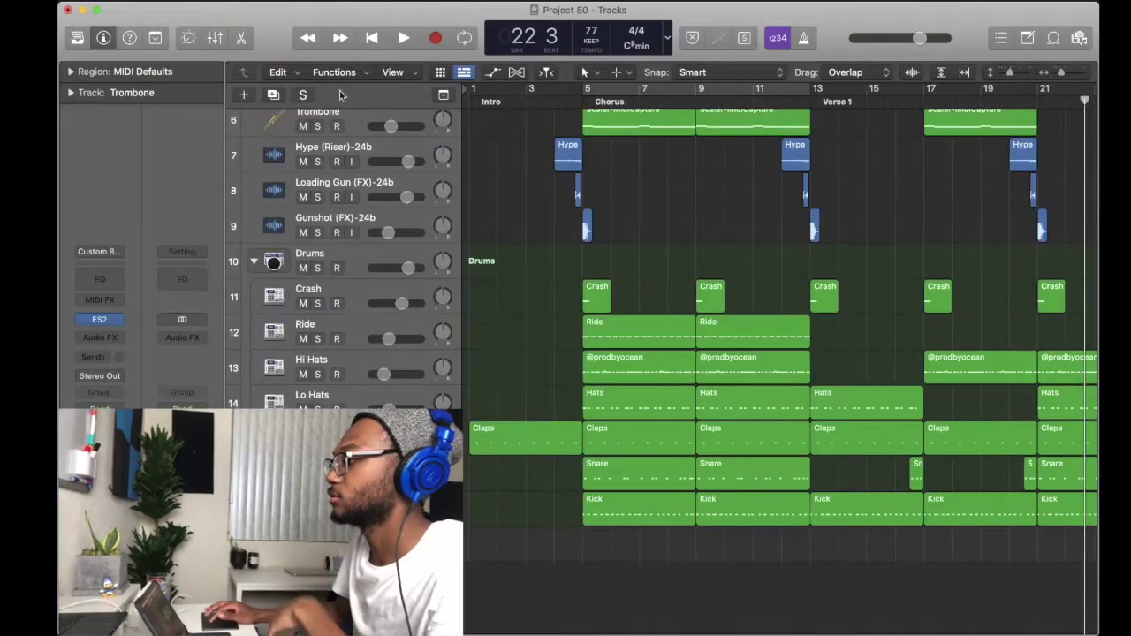
# - Copy the two Chorus Cello regions onto the new 808 track at bar 5, without copying the automation data
pyautogui.scroll(2, 712, 286)
pyautogui.moveTo(760, 213); pyautogui.dragTo(684, 182)
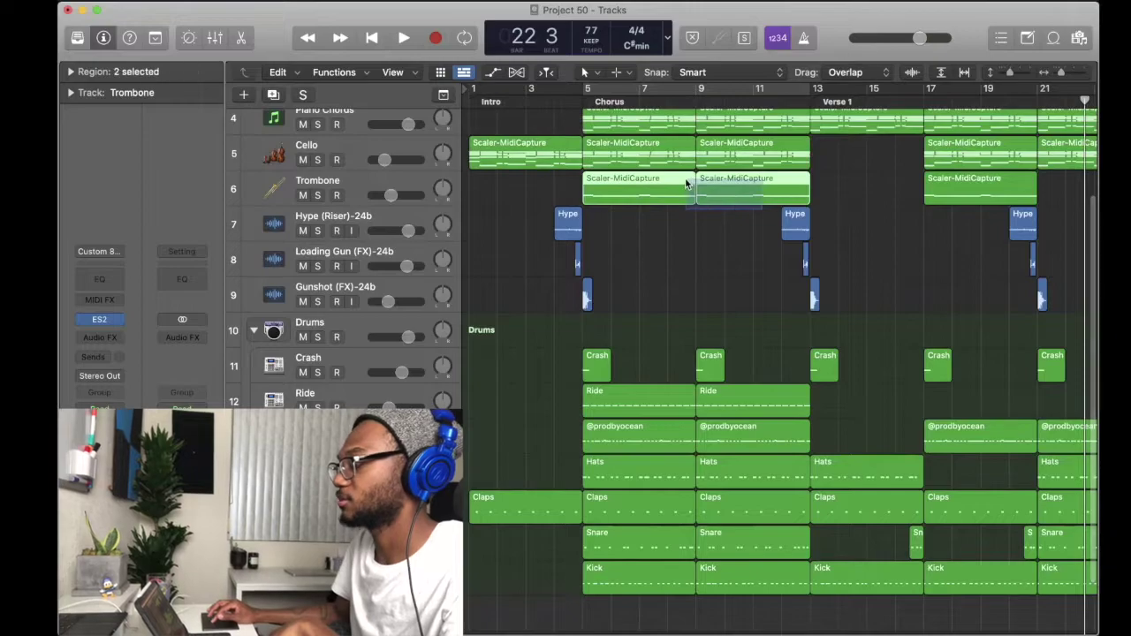
pyautogui.click(695, 286)
pyautogui.scroll(1, 696, 285)
pyautogui.moveTo(856, 168); pyautogui.dragTo(681, 186)
pyautogui.scroll(-3, 681, 186)
pyautogui.scroll(1, 681, 186)
pyautogui.moveTo(682, 122); pyautogui.dragTo(648, 590)
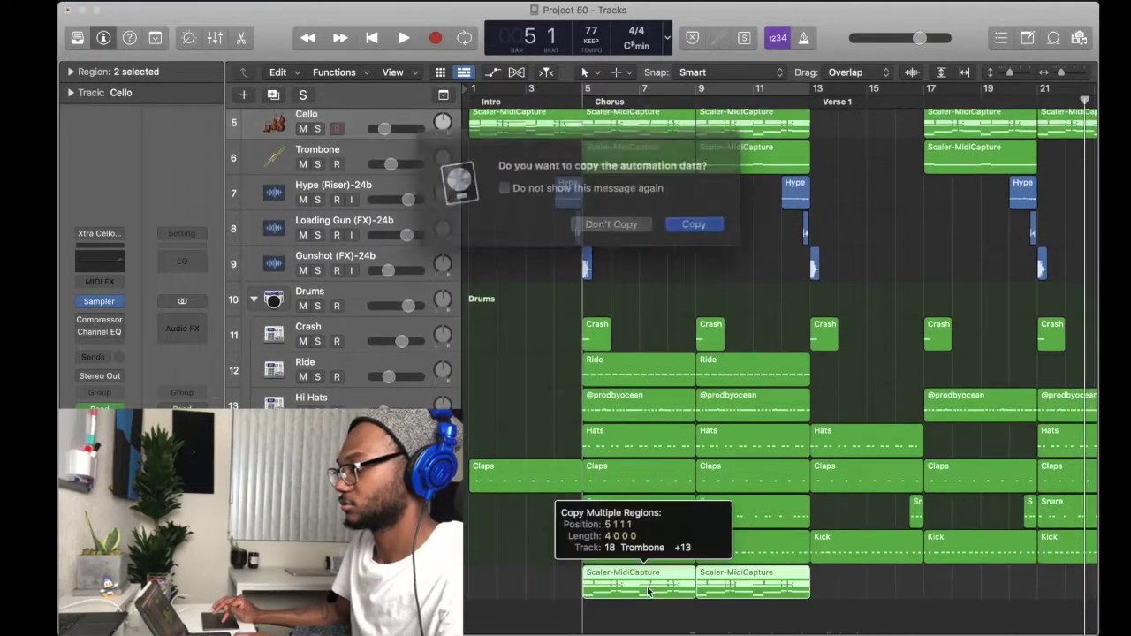
pyautogui.click(610, 222)
pyautogui.scroll(-1, 645, 453)
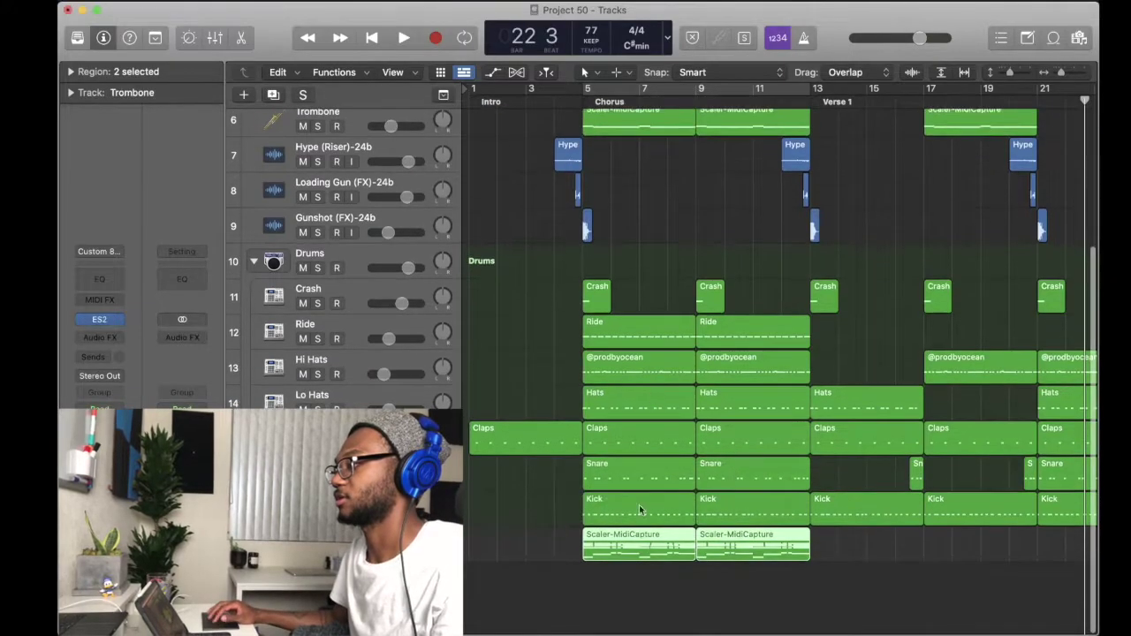
# - Reduce the two copied regions to their lowest bass notes and audition them soloed over the Chorus
pyautogui.doubleClick(640, 547)
pyautogui.scroll(-2, 719, 281)
pyautogui.press('ctrl+super+Left')
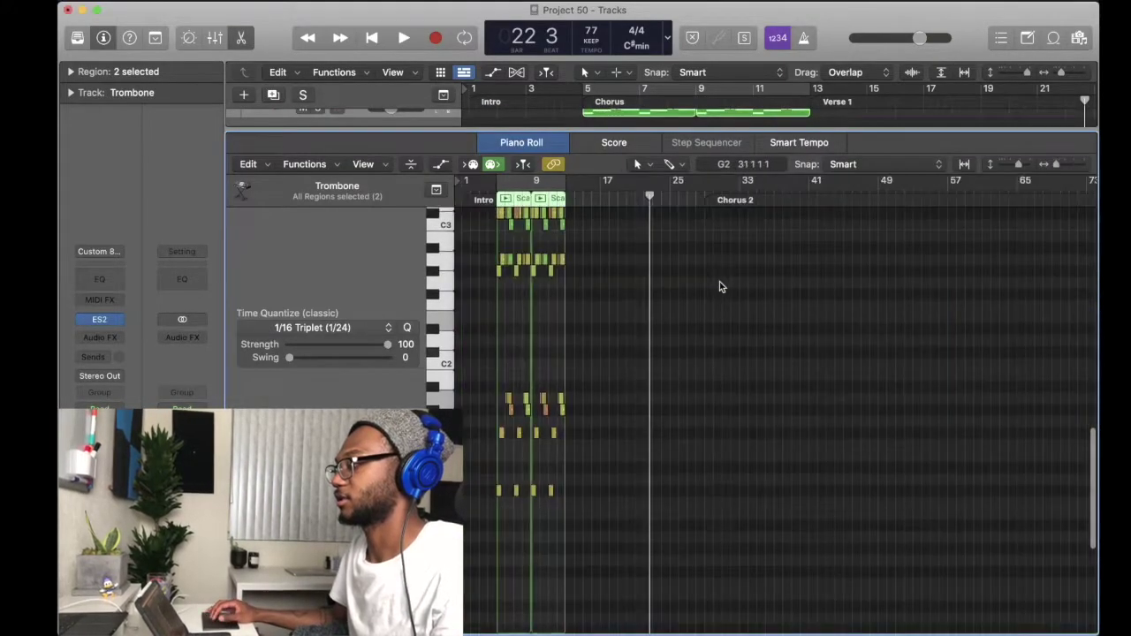
pyautogui.scroll(5, 720, 281)
pyautogui.moveTo(706, 295); pyautogui.dragTo(462, 576)
pyautogui.hotkey('alt', 'shift', 'Down')
pyautogui.hotkey('alt', 'shift', 'Down')
pyautogui.scroll(-1, 595, 530)
pyautogui.scroll(-5, 595, 530)
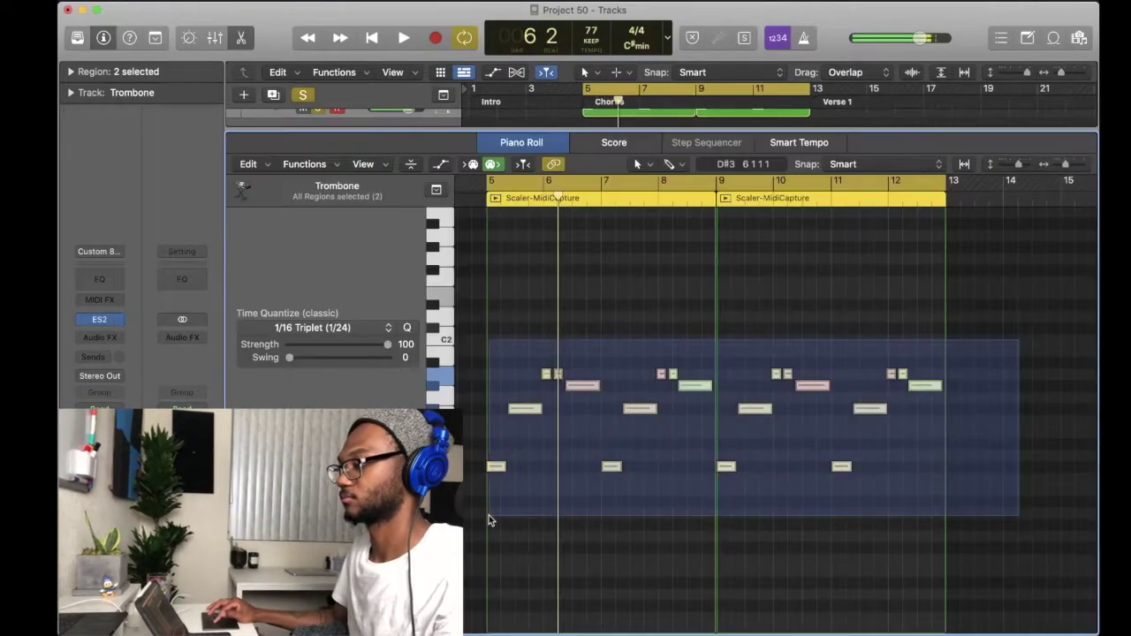
pyautogui.click(525, 501)
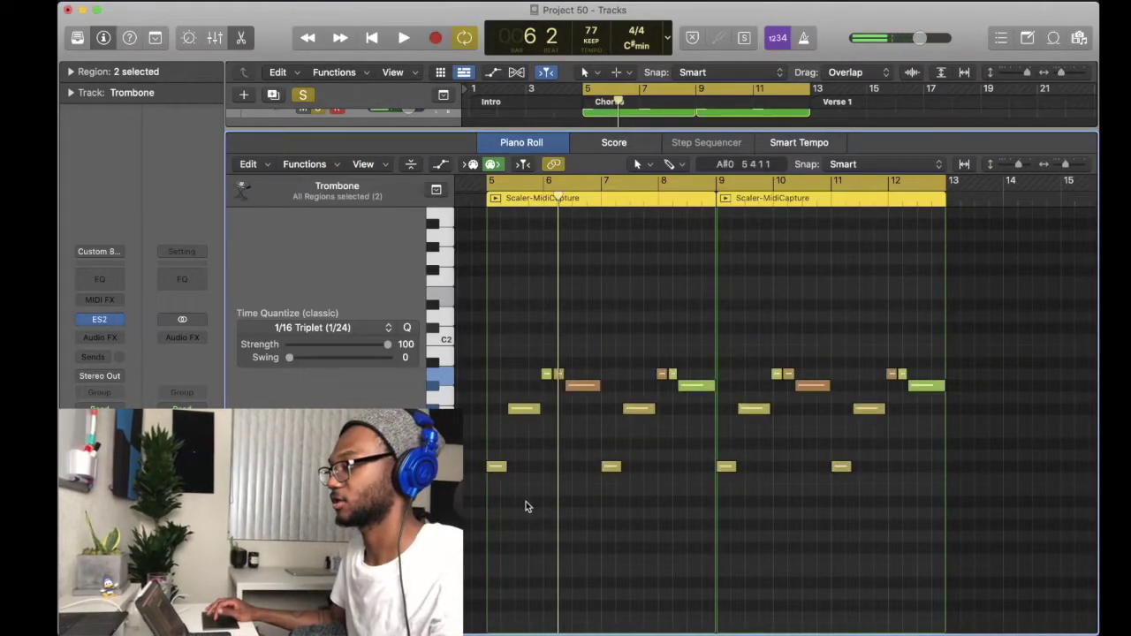
pyautogui.press('space')
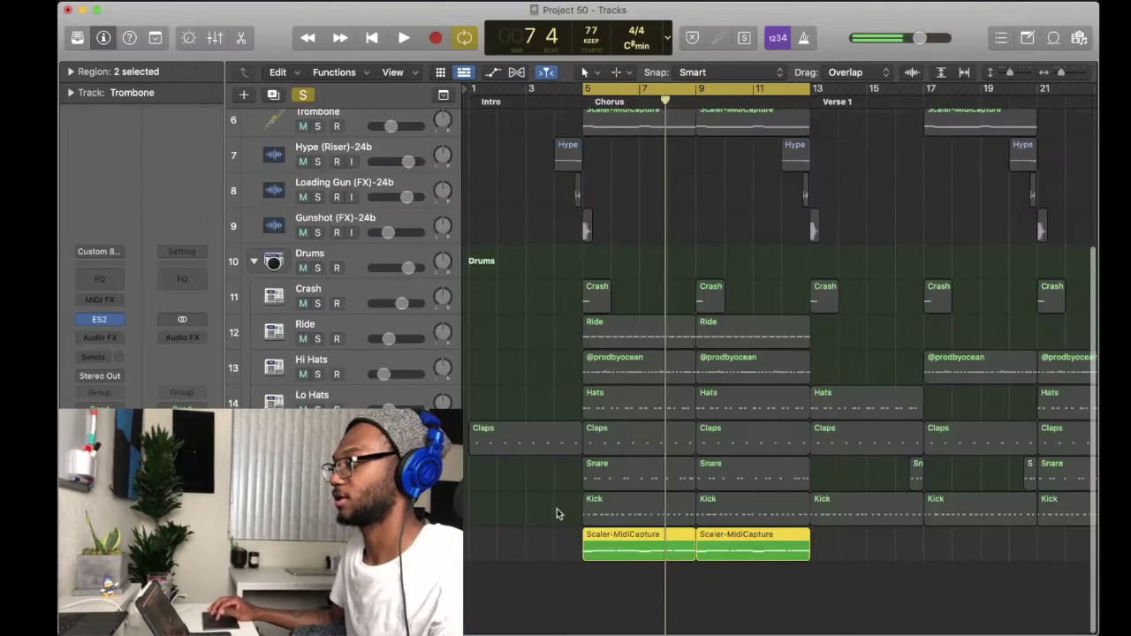
# - Copy all notes of the first Chorus Kick region into the first region of the 808 track
pyautogui.moveTo(556, 509); pyautogui.dragTo(718, 518)
pyautogui.moveTo(523, 510); pyautogui.dragTo(626, 512)
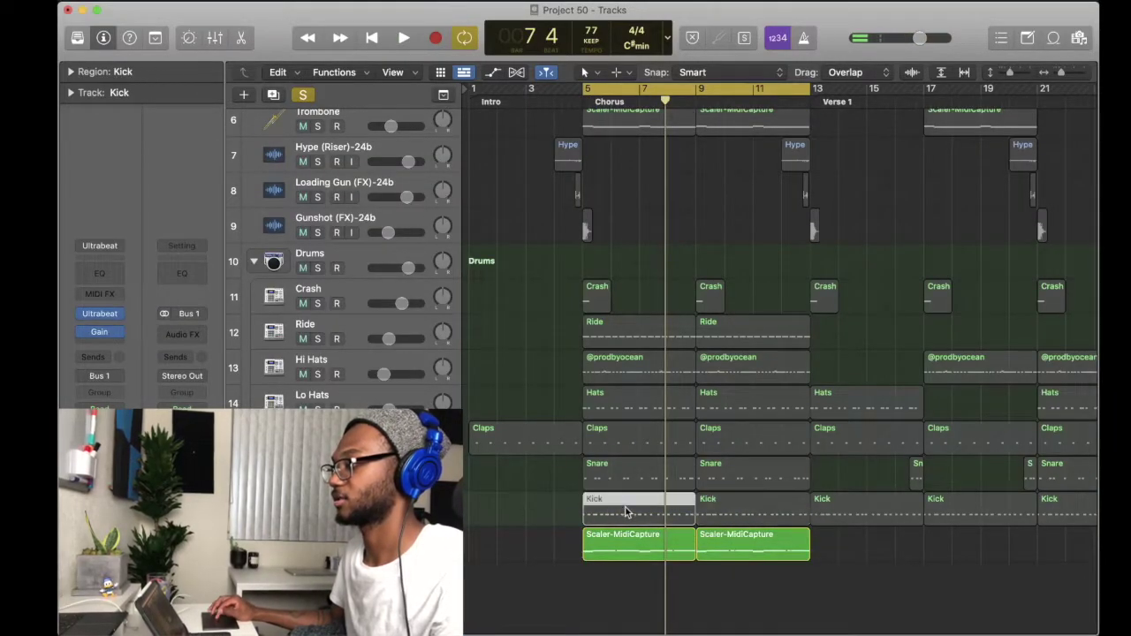
pyautogui.doubleClick(625, 512)
pyautogui.moveTo(782, 339); pyautogui.dragTo(481, 433)
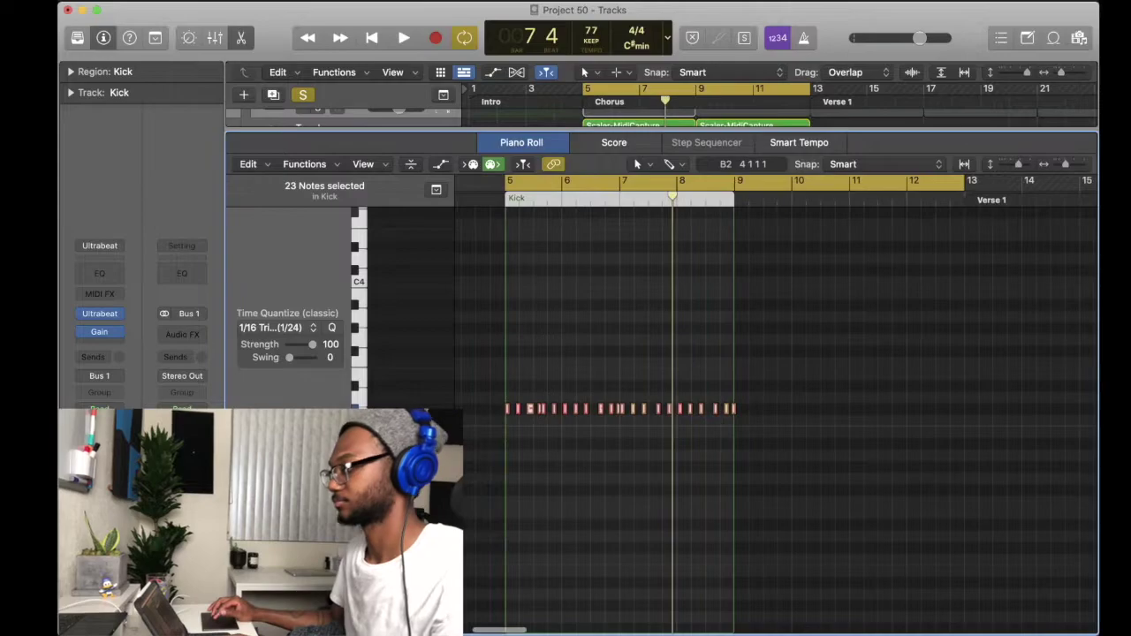
pyautogui.press('e')
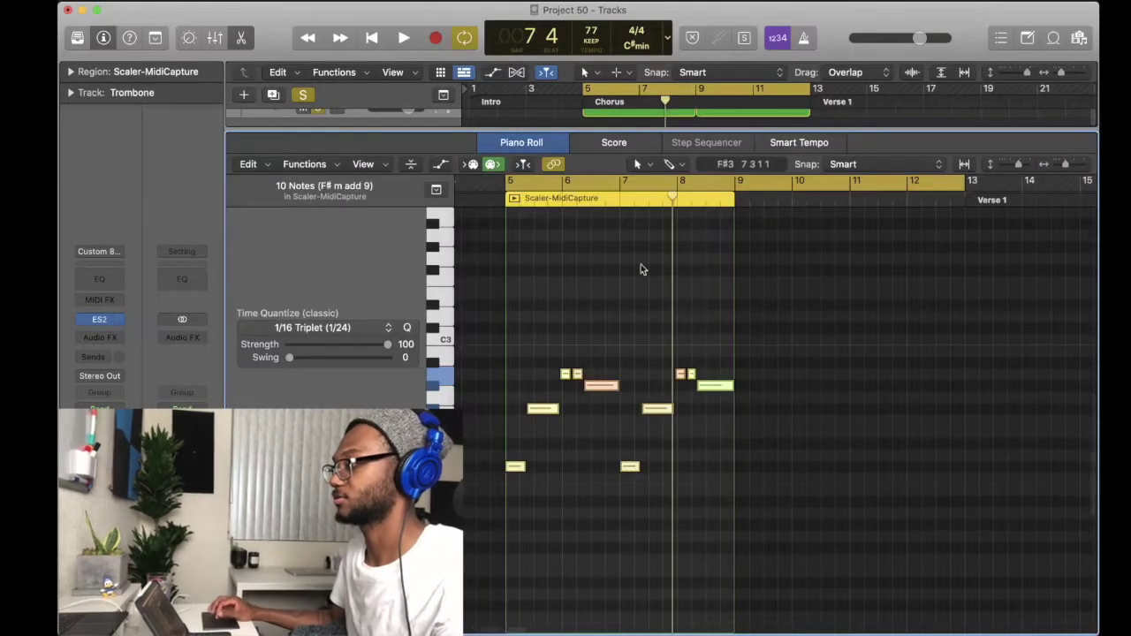
pyautogui.press('Return')
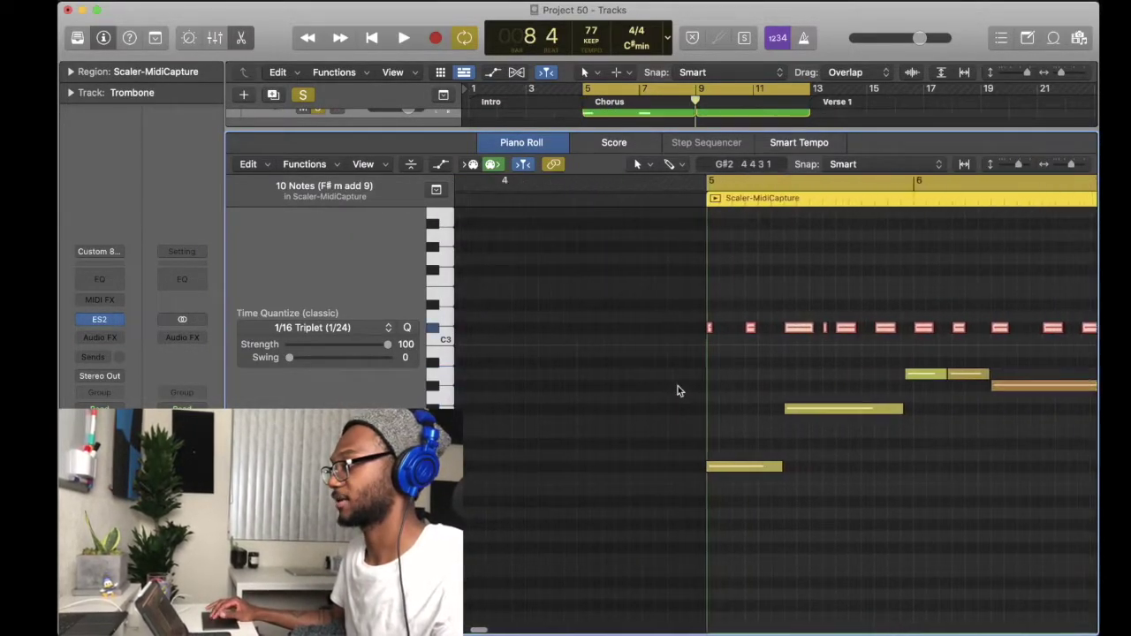
# - Move the pasted kick-pattern notes onto the pitches of the bass line and delete the original sustained notes
pyautogui.moveTo(568, 285); pyautogui.dragTo(661, 369)
pyautogui.moveTo(644, 328); pyautogui.dragTo(643, 468)
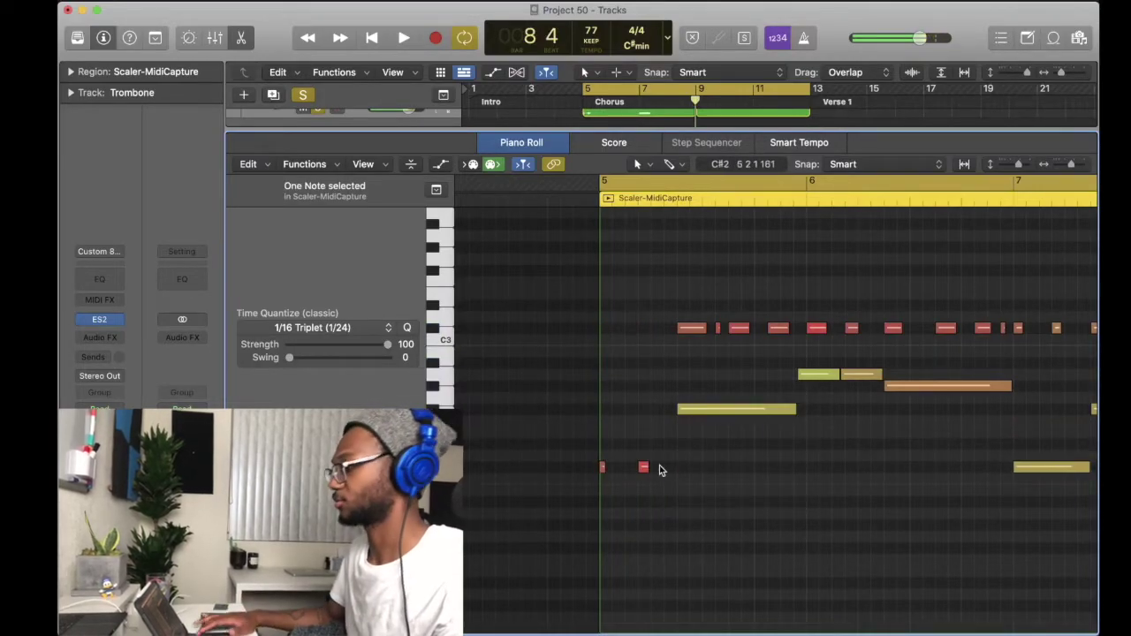
pyautogui.hscroll(3, 707, 344)
pyautogui.click(777, 386)
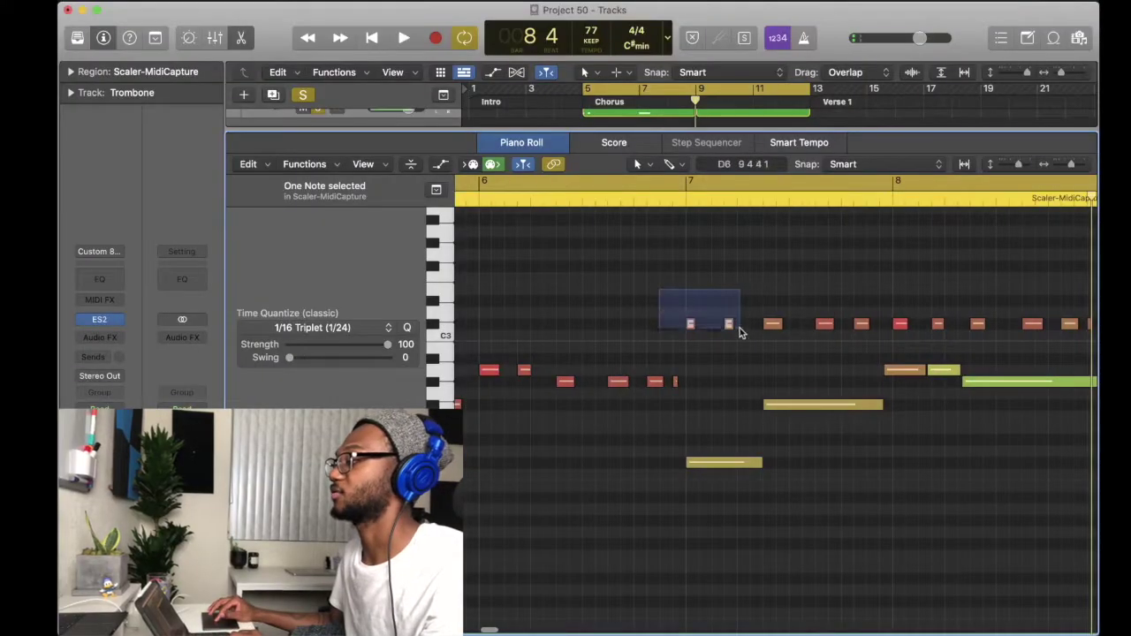
pyautogui.moveTo(740, 328); pyautogui.dragTo(728, 451)
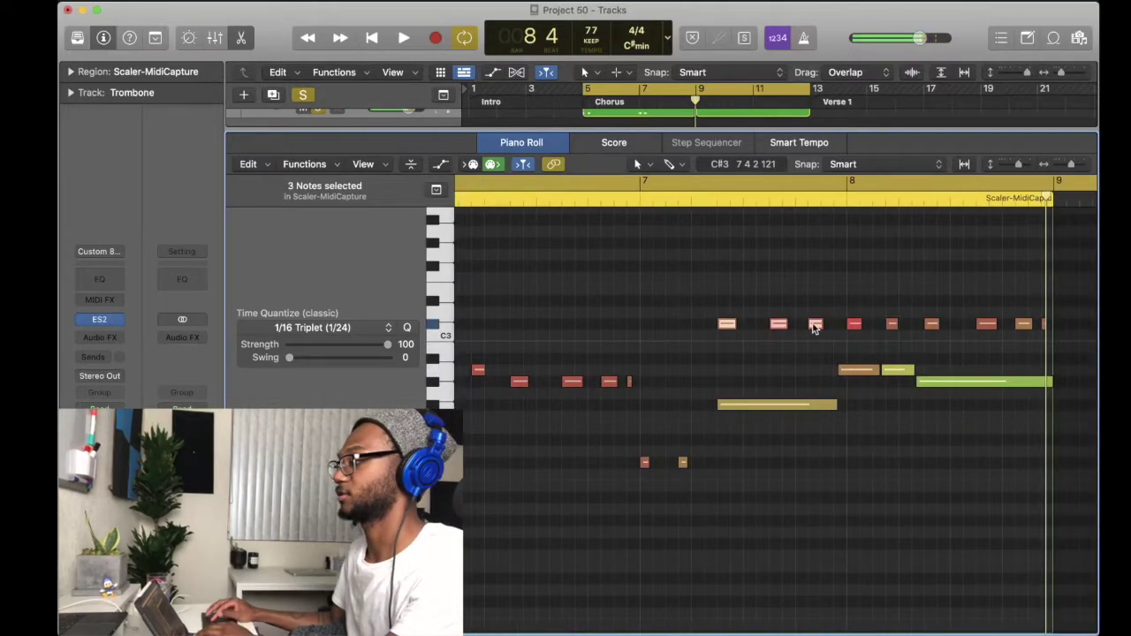
pyautogui.moveTo(813, 324); pyautogui.dragTo(813, 408)
pyautogui.click(763, 405)
pyautogui.press('Delete')
pyautogui.hscroll(3, 760, 393)
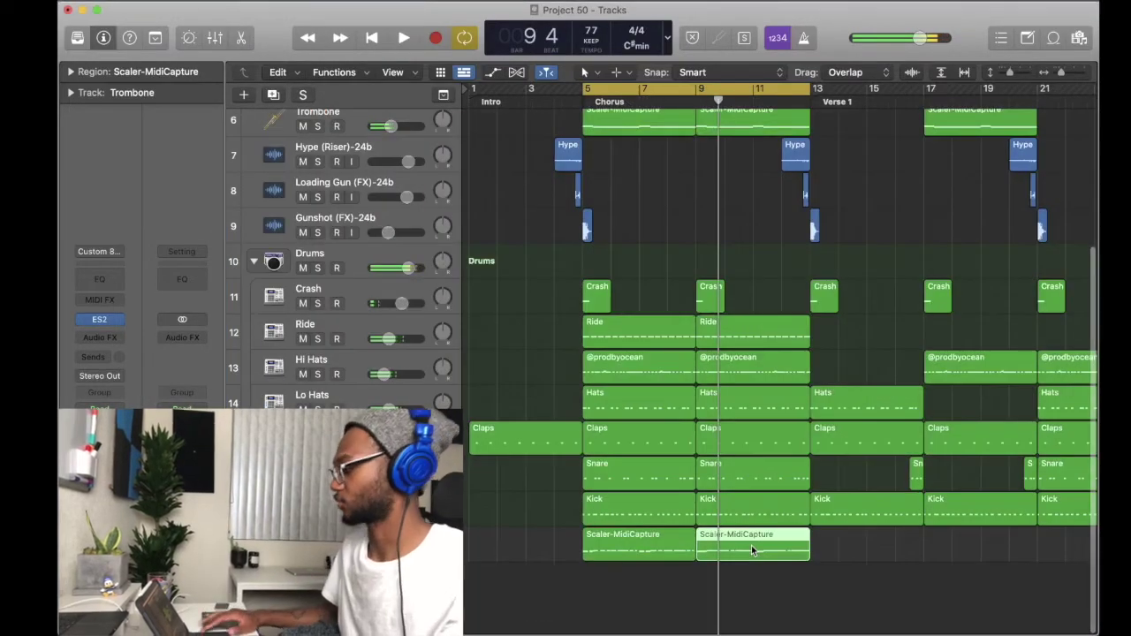
# - Delete the second bass region at bar 9 and rename the track 808s
pyautogui.press('Delete')
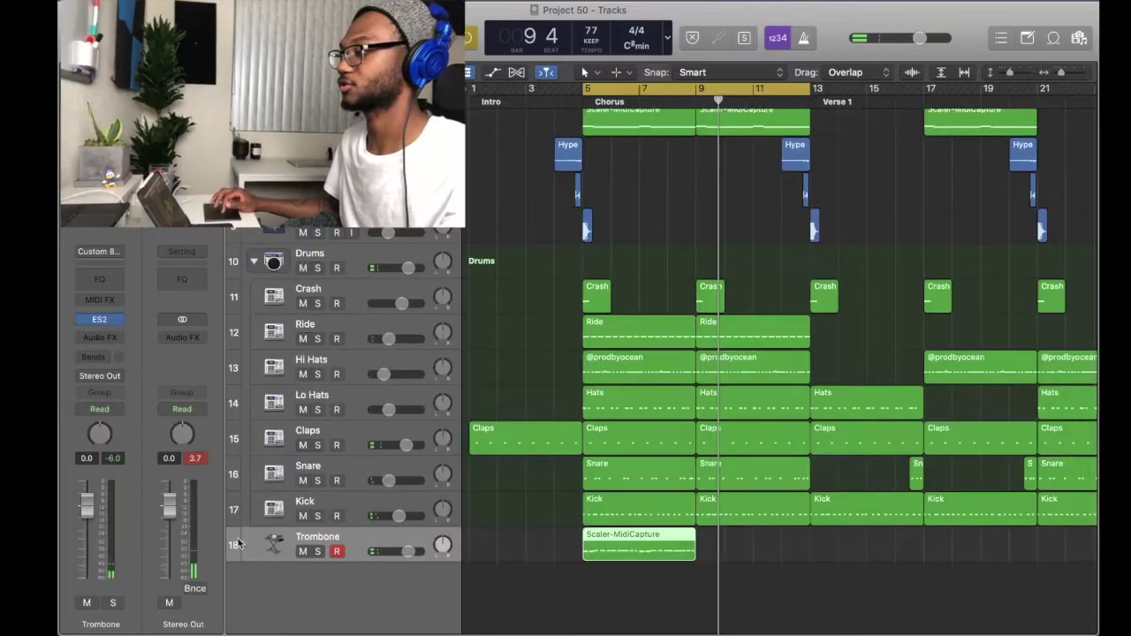
pyautogui.write('808s')
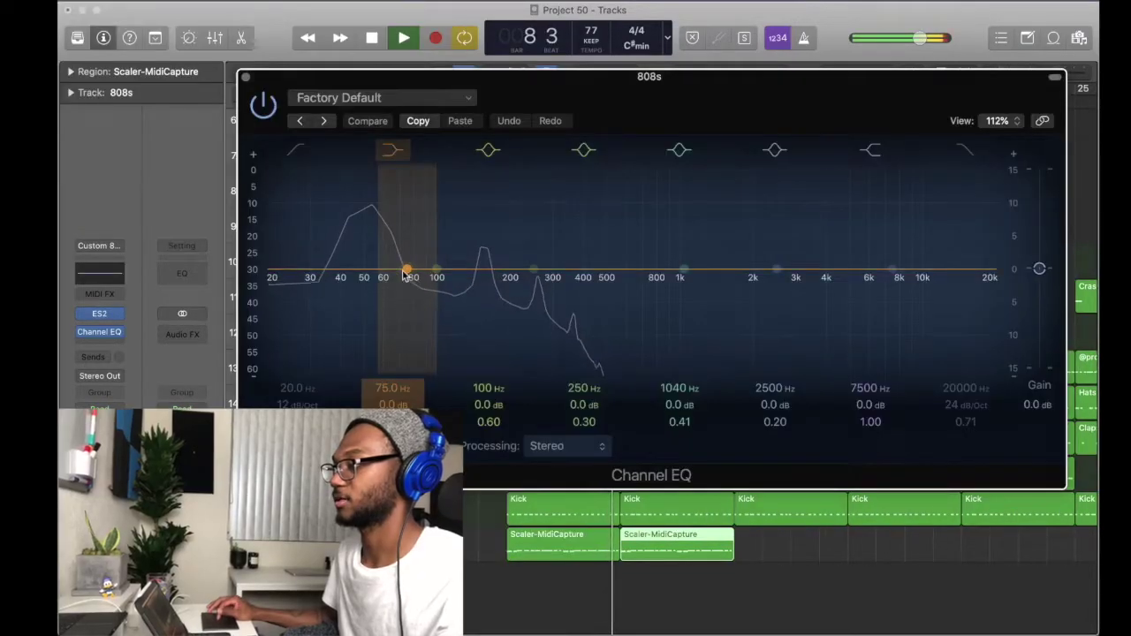
# - On the 808s Channel EQ, boost the low shelf slightly near 78.6 Hz and dip the low mids
pyautogui.moveTo(403, 276); pyautogui.dragTo(409, 264)
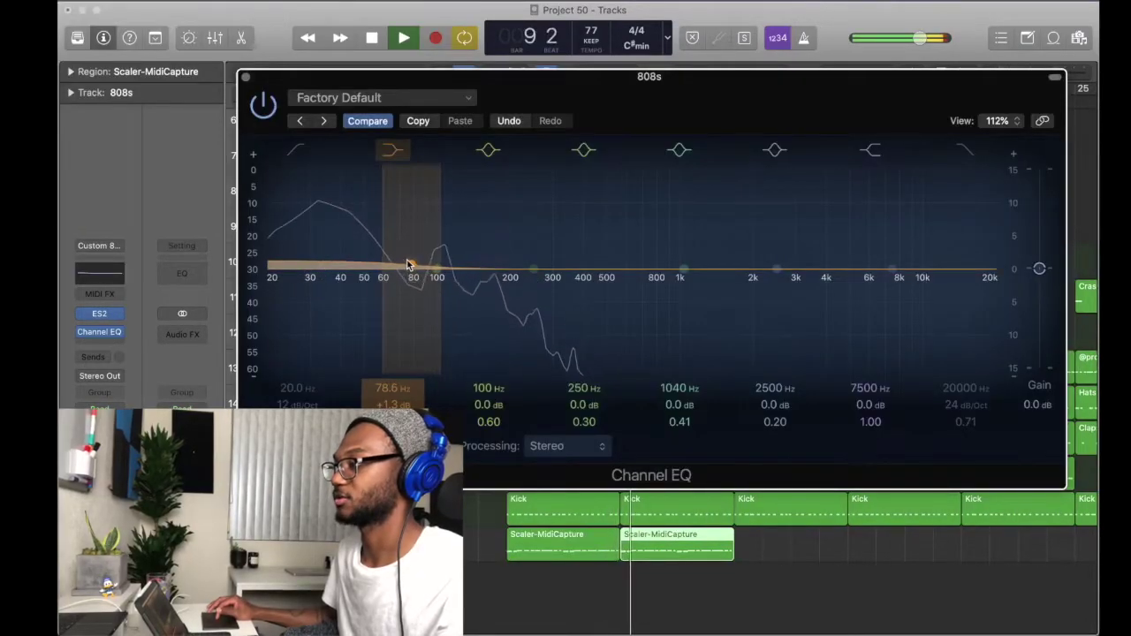
pyautogui.moveTo(552, 270); pyautogui.dragTo(520, 296)
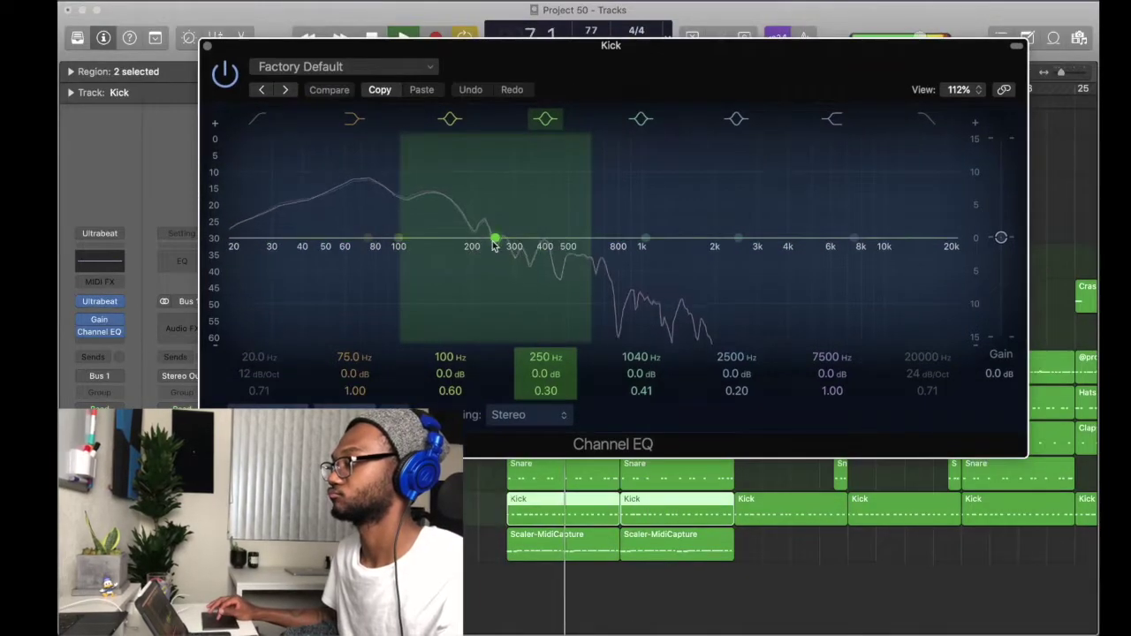
# - On the Kick Channel EQ, boost 250 Hz by 1.6 dB with a Q of 0.93 and enable a low cut around 87.5 Hz
pyautogui.moveTo(494, 241); pyautogui.dragTo(494, 231)
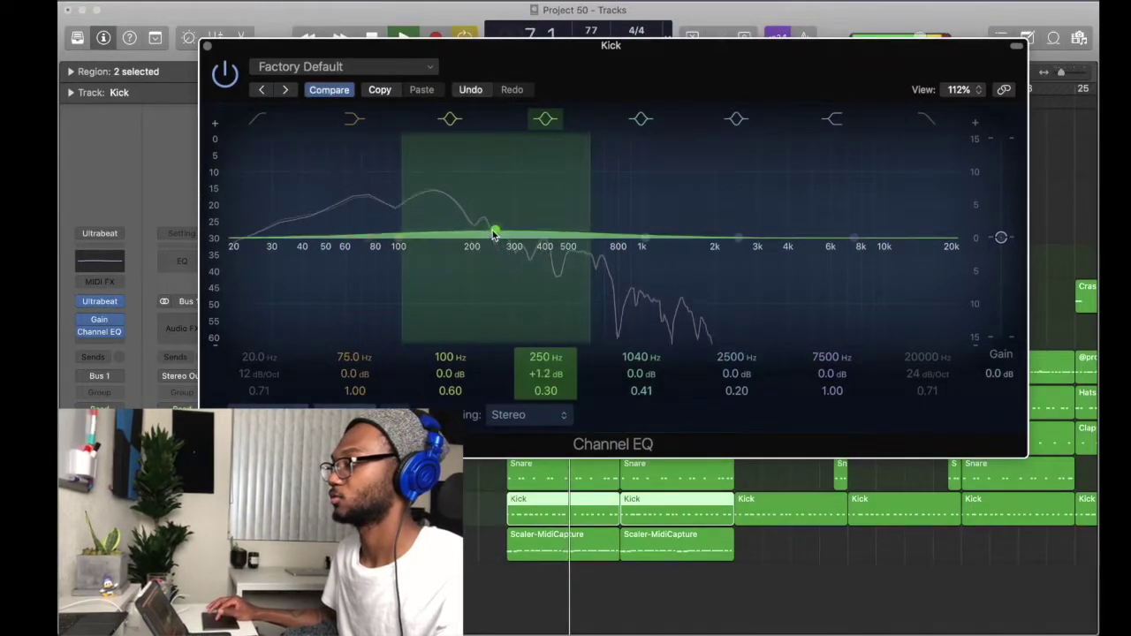
pyautogui.scroll(5, 495, 228)
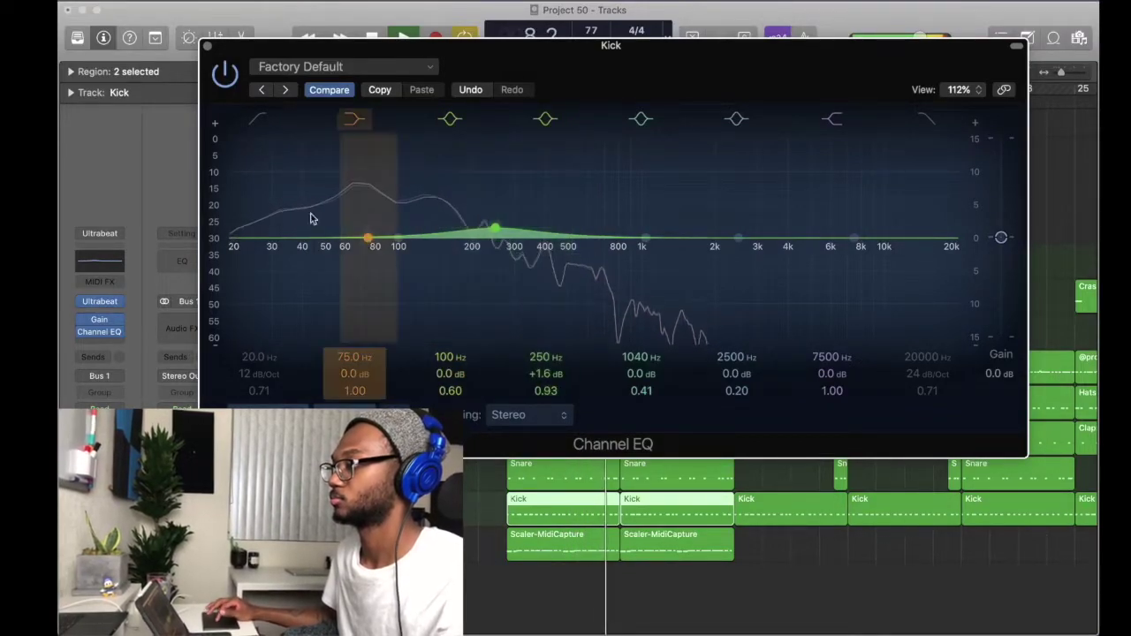
pyautogui.click(259, 122)
pyautogui.moveTo(271, 264); pyautogui.dragTo(433, 239)
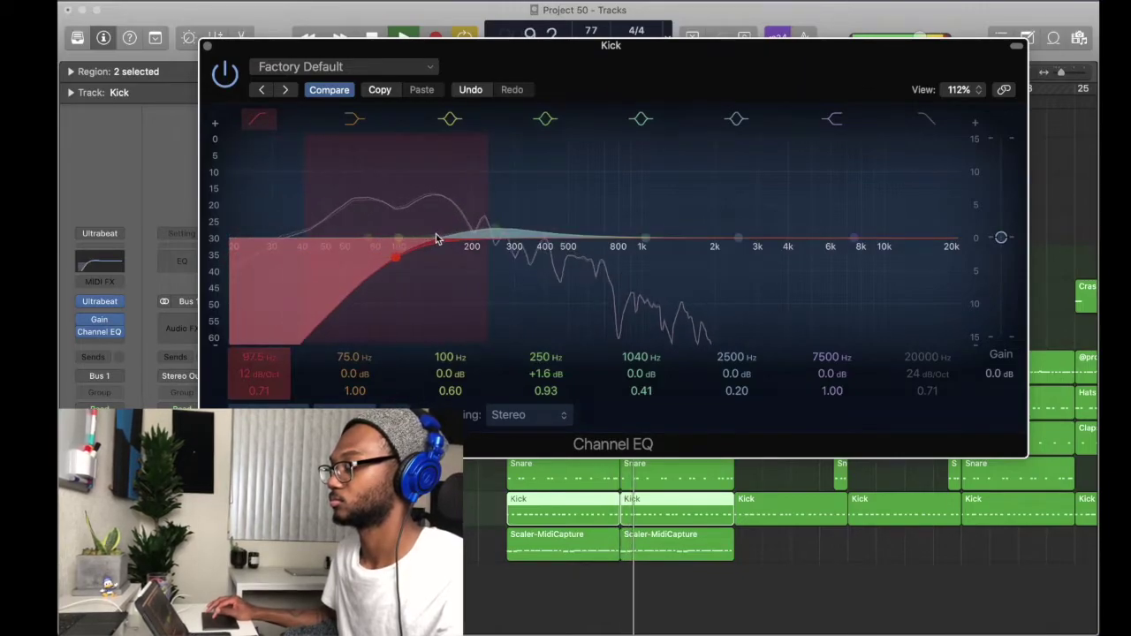
pyautogui.click(207, 47)
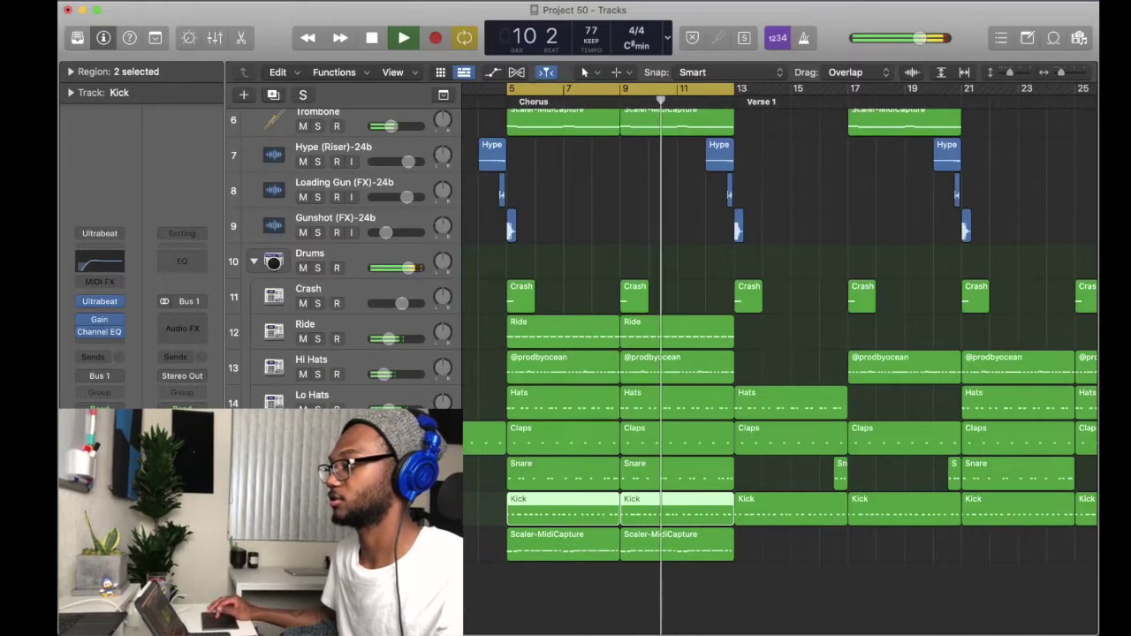
# - Audition the Chorus and fine-tune the mid band of the Snare's Channel EQ near 800 Hz
pyautogui.click(475, 482)
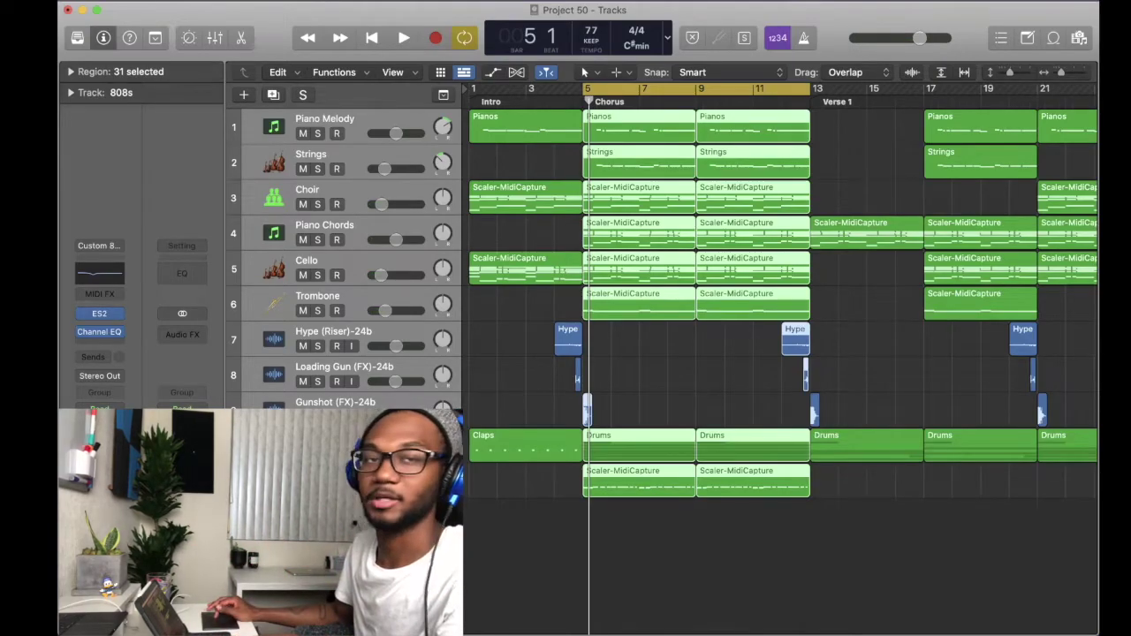
pyautogui.press('space')
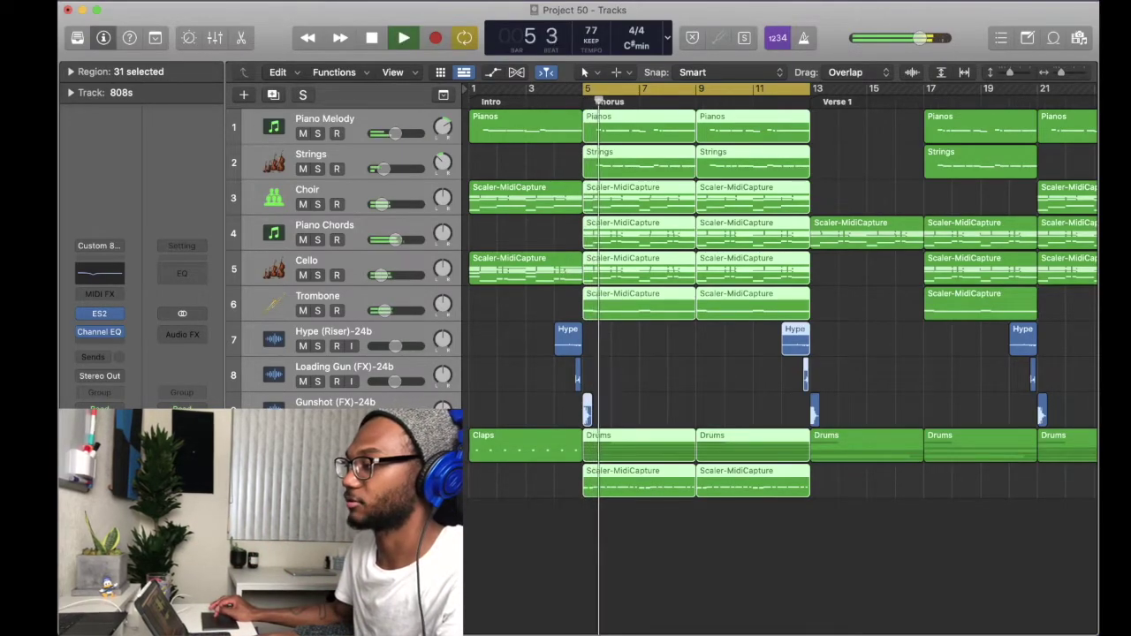
pyautogui.click(511, 511)
pyautogui.press('space')
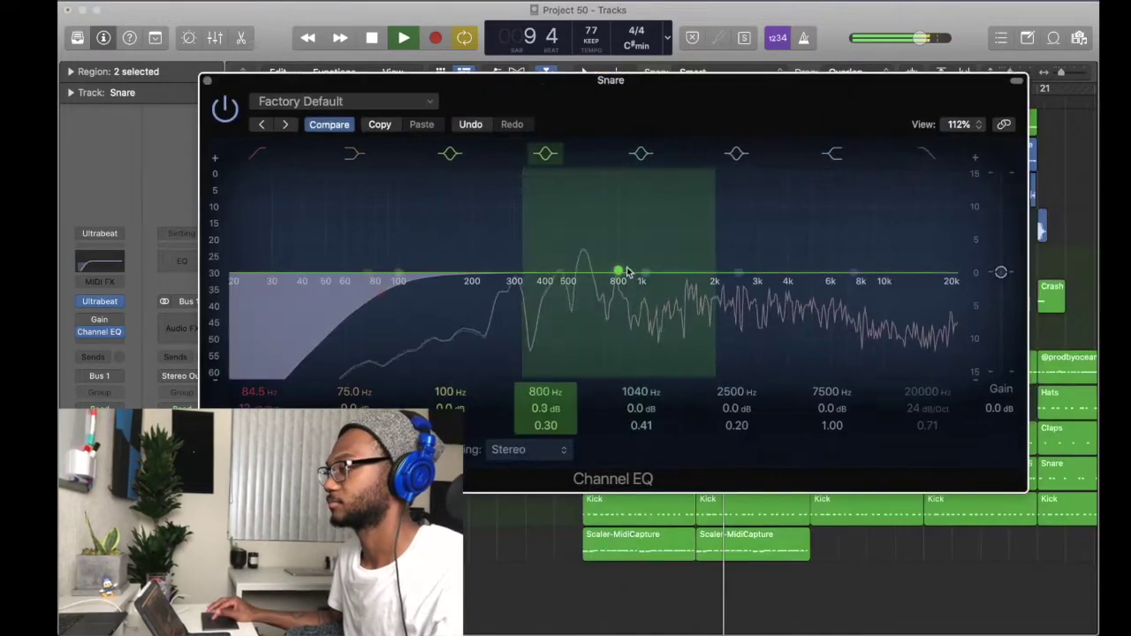
pyautogui.moveTo(609, 358); pyautogui.dragTo(565, 369)
pyautogui.moveTo(601, 262); pyautogui.dragTo(592, 265)
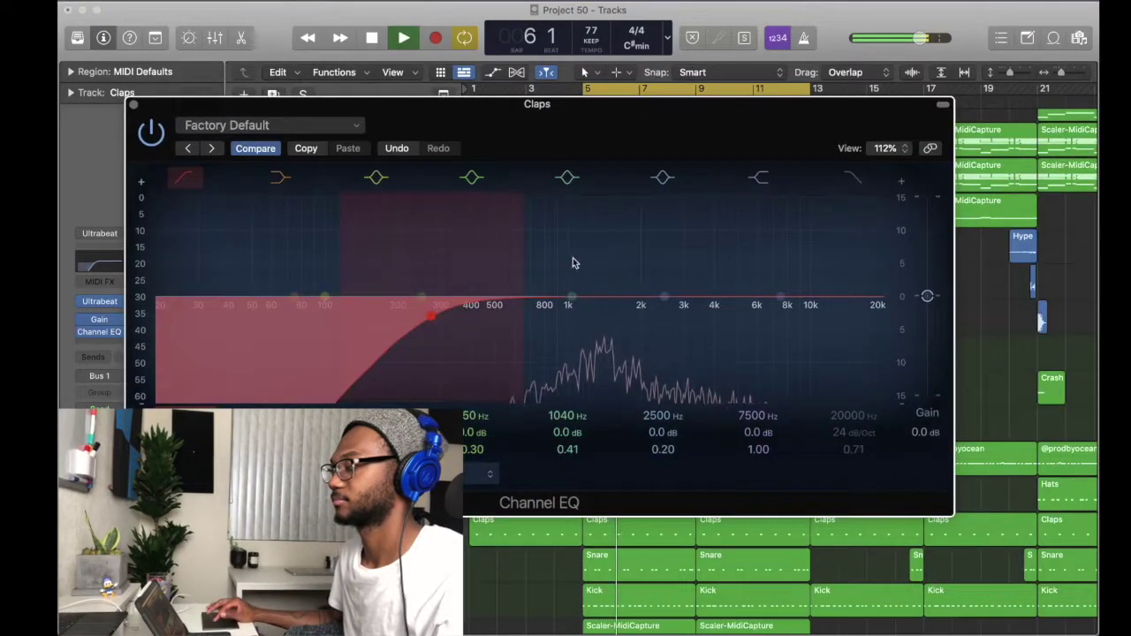
# - On the Claps EQ, add a high cut at 16900 Hz and a 1.6 dB boost at 1440 Hz, and adjust the Lo Hats' 2500 Hz band Q
pyautogui.click(853, 177)
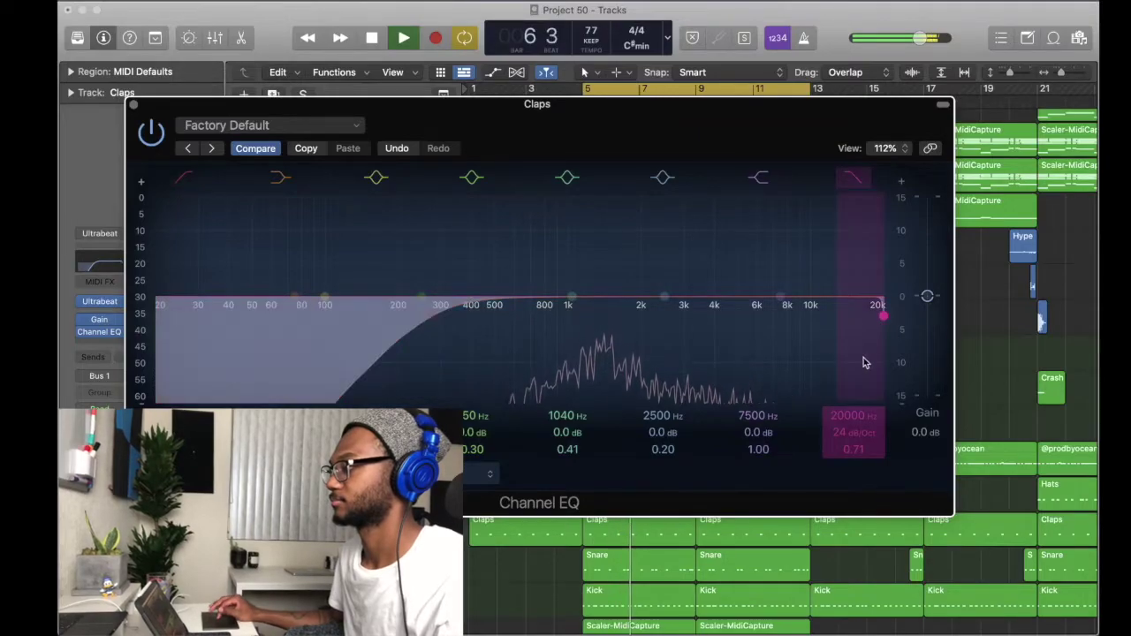
pyautogui.moveTo(863, 362); pyautogui.dragTo(845, 361)
pyautogui.moveTo(572, 296); pyautogui.dragTo(605, 287)
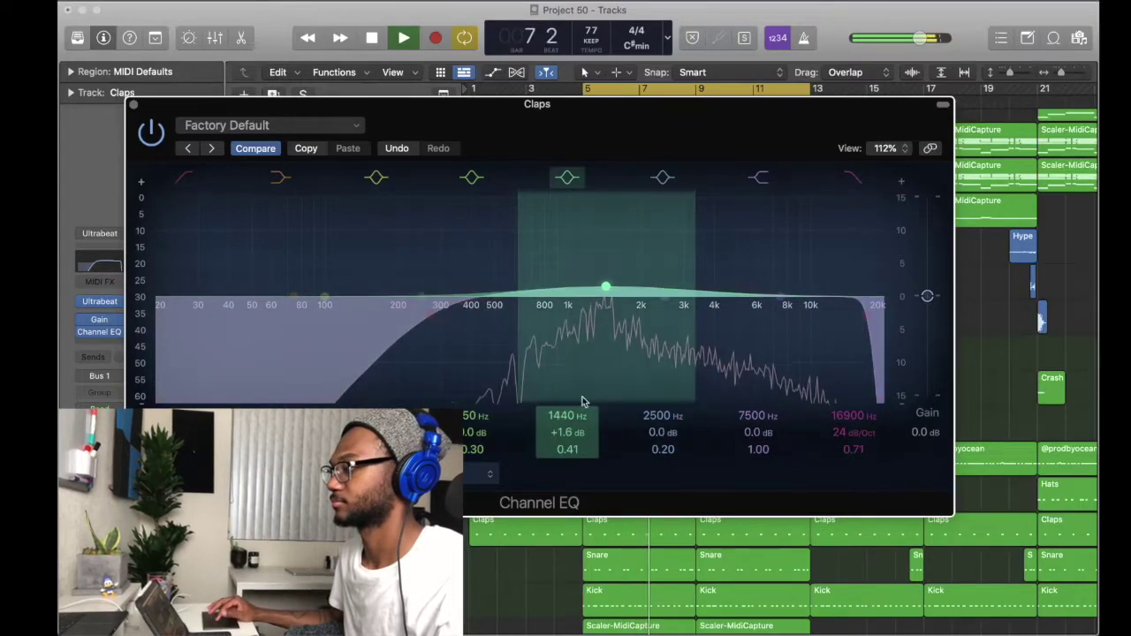
pyautogui.moveTo(573, 447); pyautogui.dragTo(572, 431)
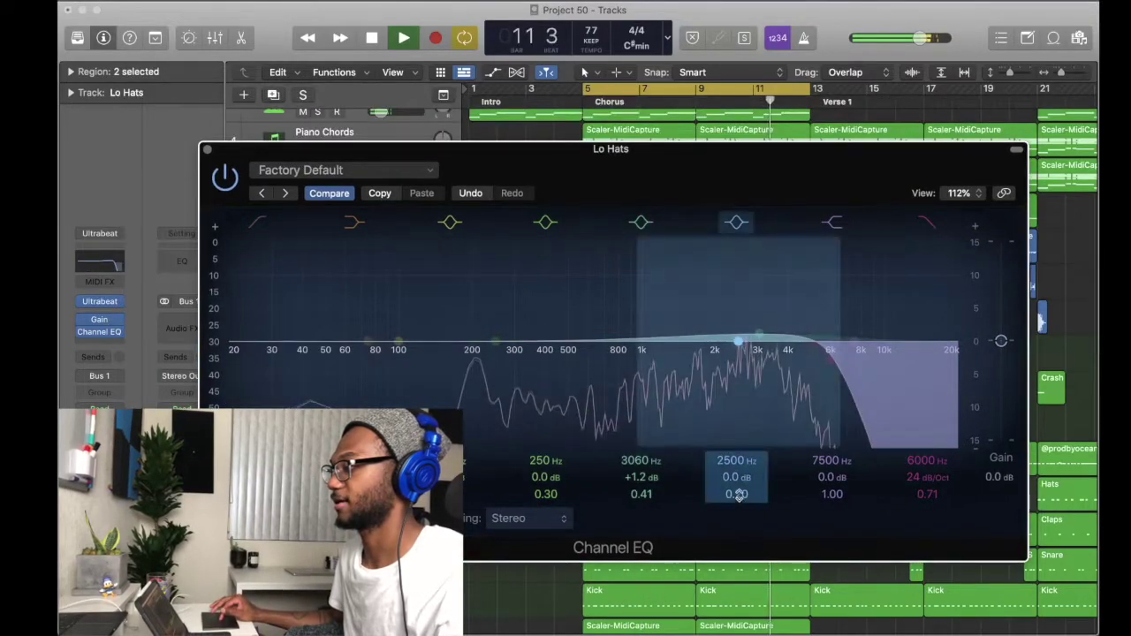
pyautogui.moveTo(736, 494); pyautogui.dragTo(736, 447)
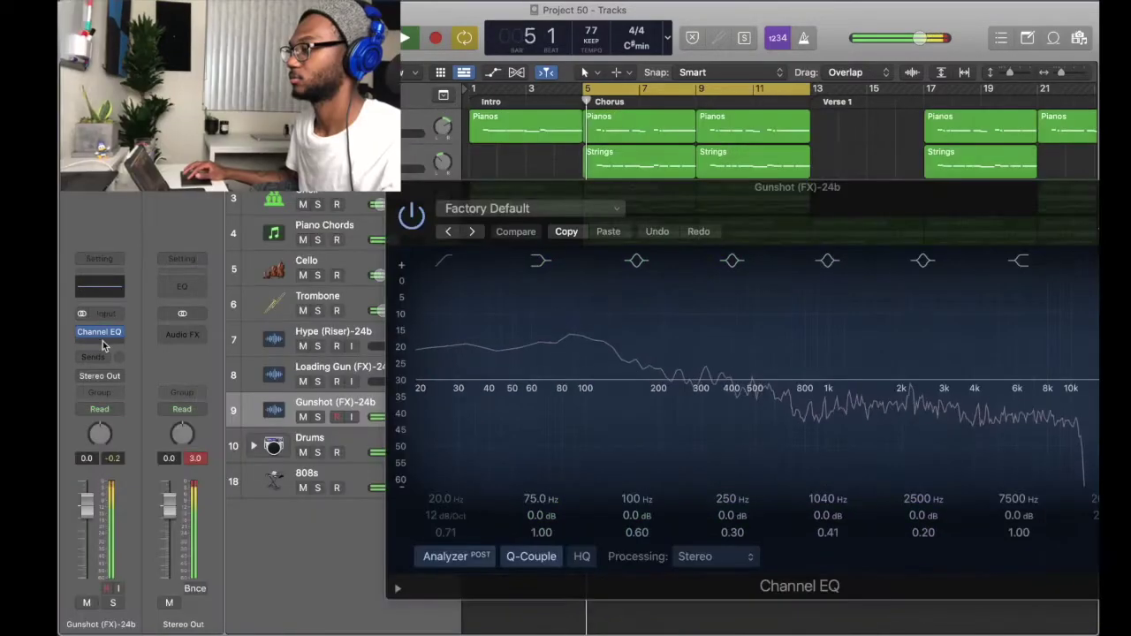
# - Insert a stereo Gain plug-in on the Gunshot (FX)-24b track, close its Channel EQ and adjust the gain
pyautogui.click(99, 337)
pyautogui.moveTo(114, 386)
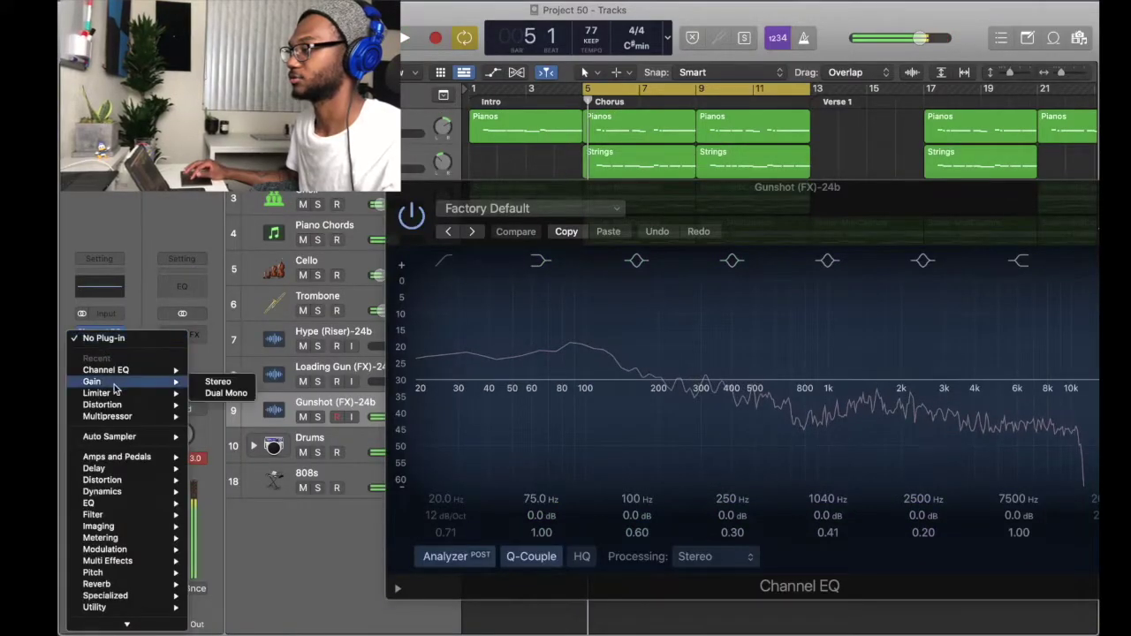
pyautogui.click(218, 382)
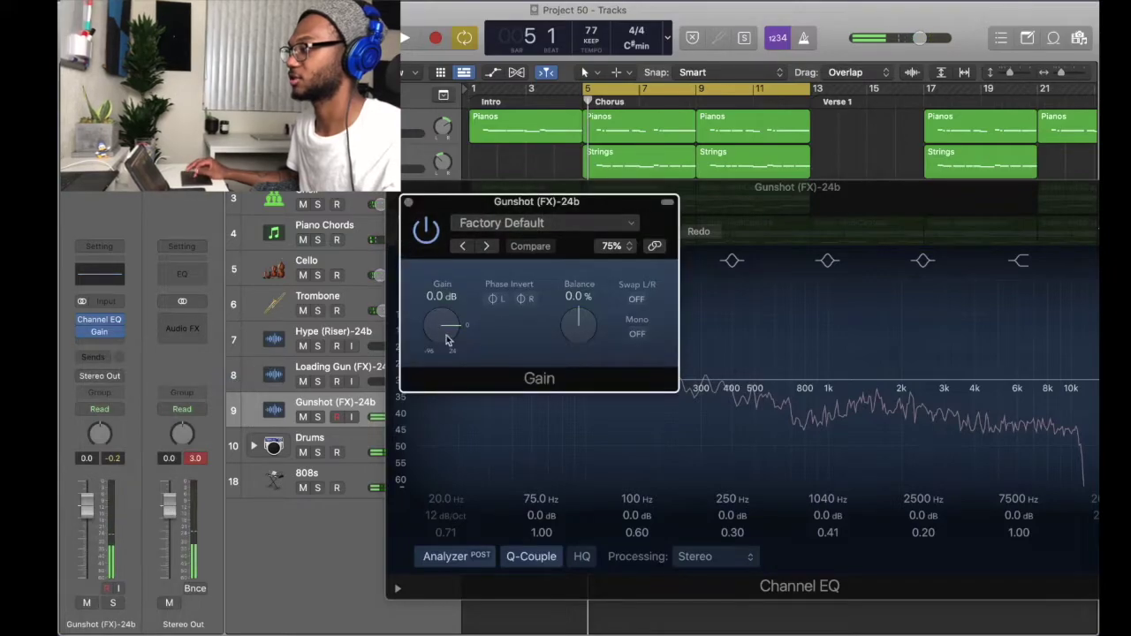
pyautogui.click(396, 190)
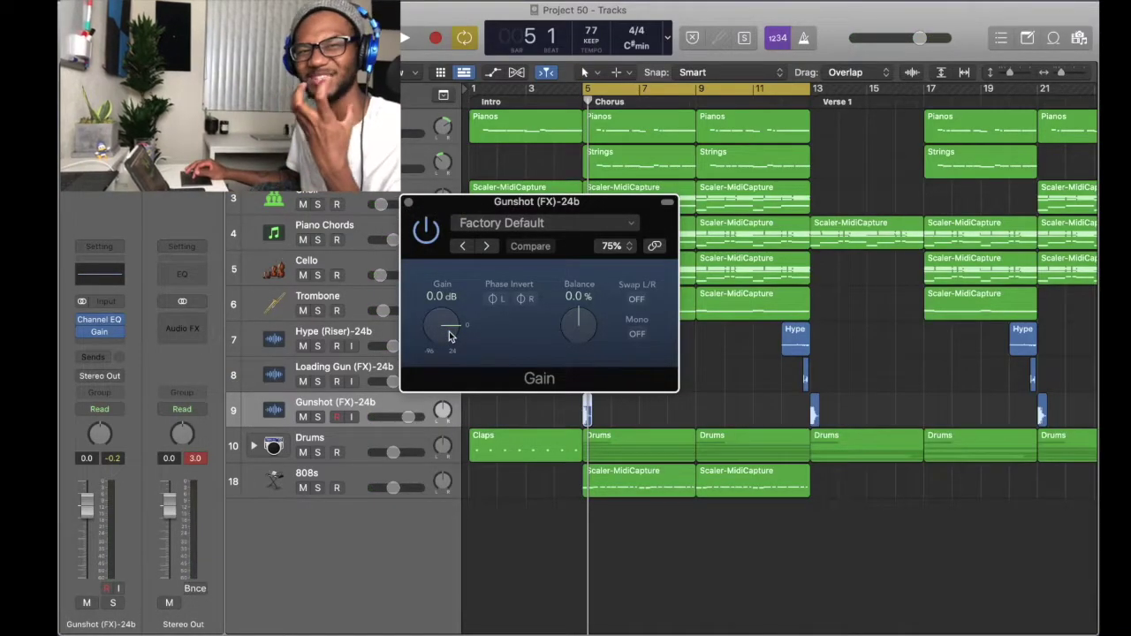
pyautogui.moveTo(448, 336); pyautogui.dragTo(445, 333)
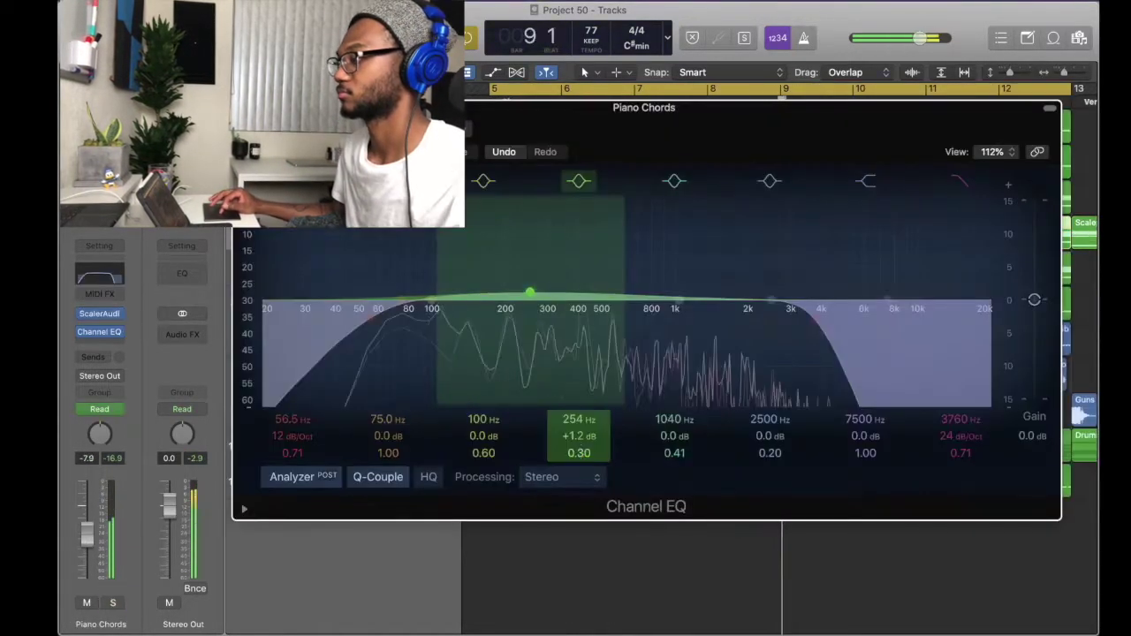
# - On the Piano Chords EQ, set the 254 Hz band's Q to 0.64 and raise the high-cut frequency
pyautogui.scroll(3, 531, 354)
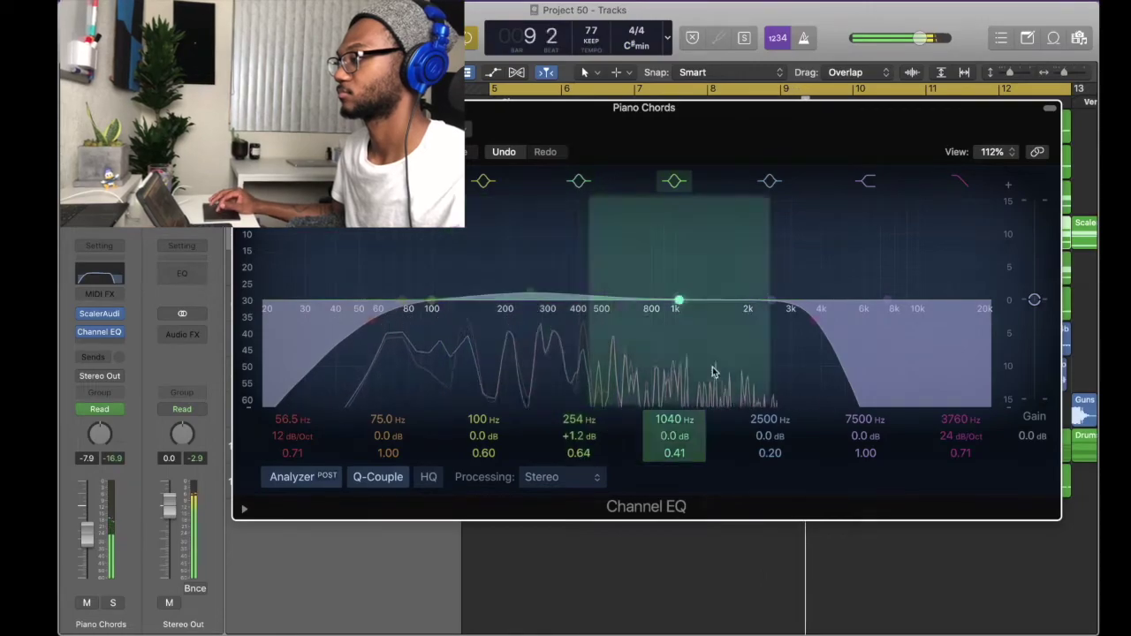
pyautogui.moveTo(821, 358); pyautogui.dragTo(844, 357)
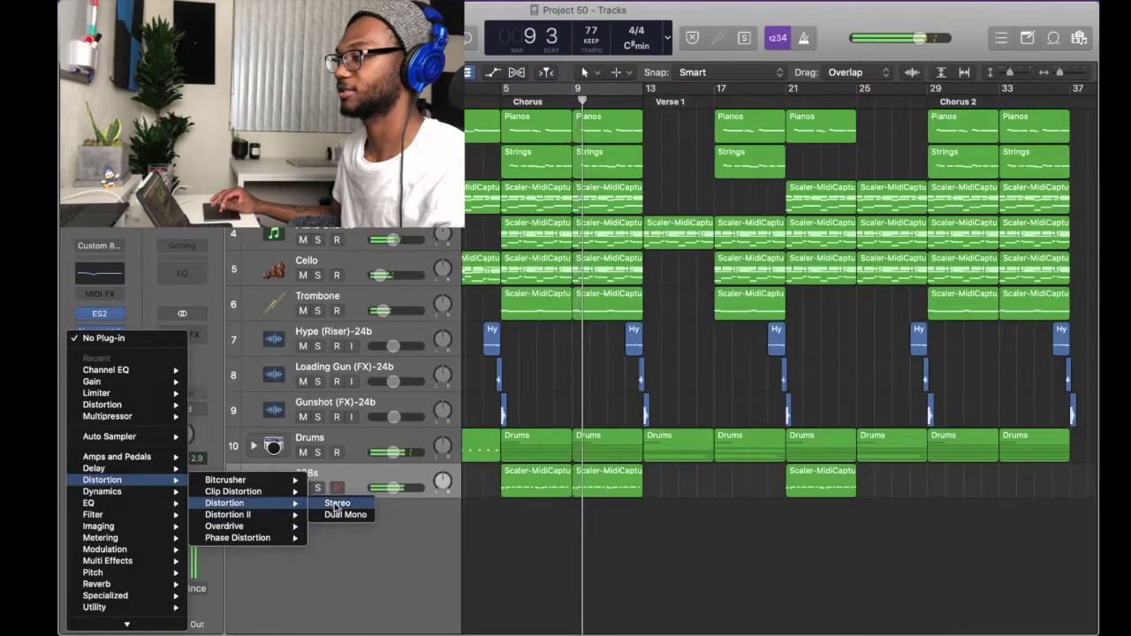
# - Insert a stereo Distortion plug-in on the 808s track with the tone at 1600 Hz and the output at -2.0 dB
pyautogui.click(336, 504)
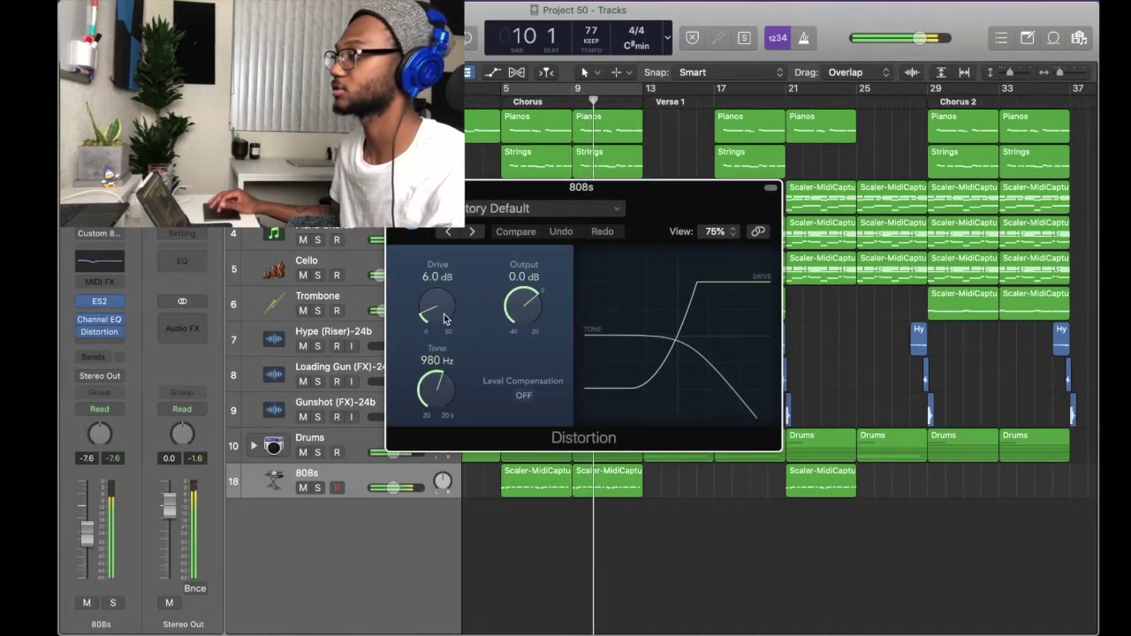
pyautogui.moveTo(623, 334); pyautogui.dragTo(645, 332)
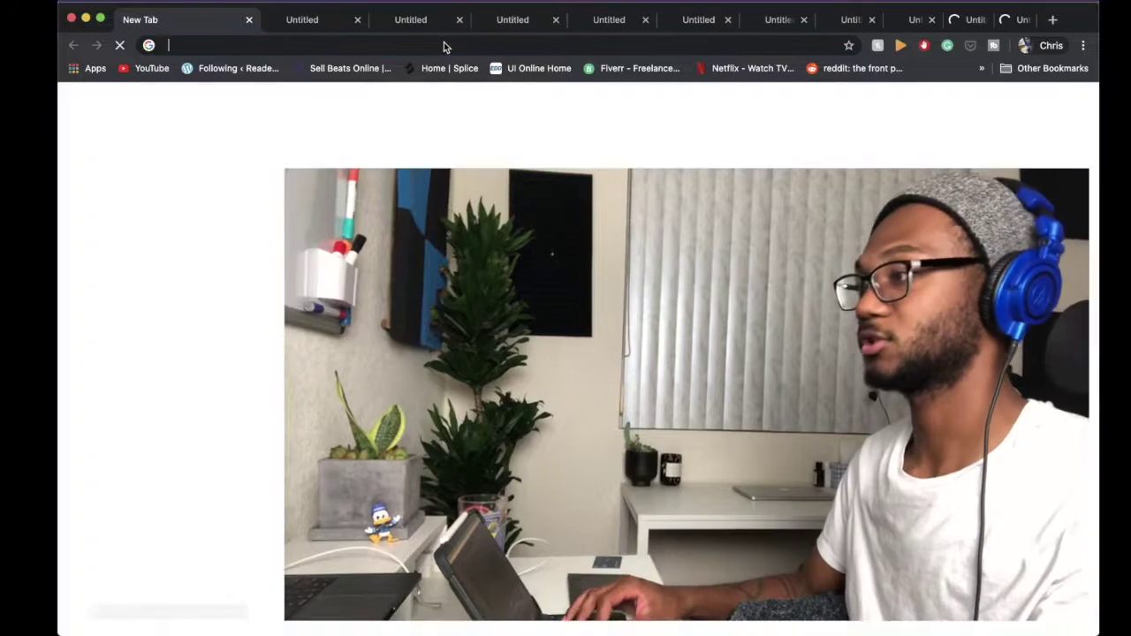
# - Switch to the browser, look up a musical note frequency table for A4 = 440 Hz and examine the frequencies across the octaves
pyautogui.write('cdl mixer fx')
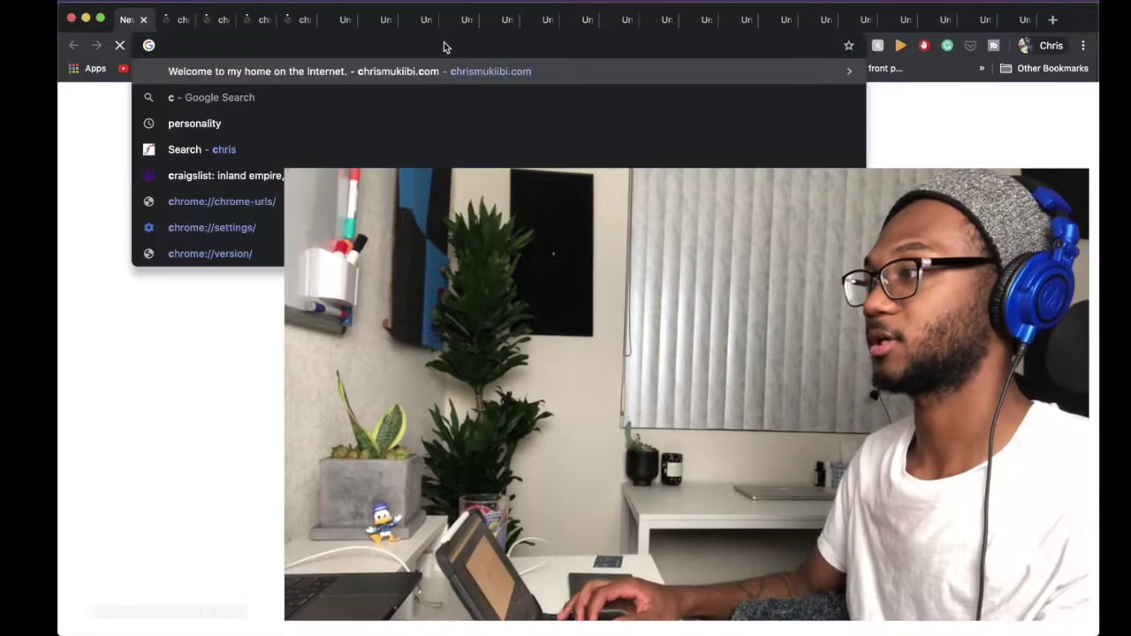
pyautogui.press('Return')
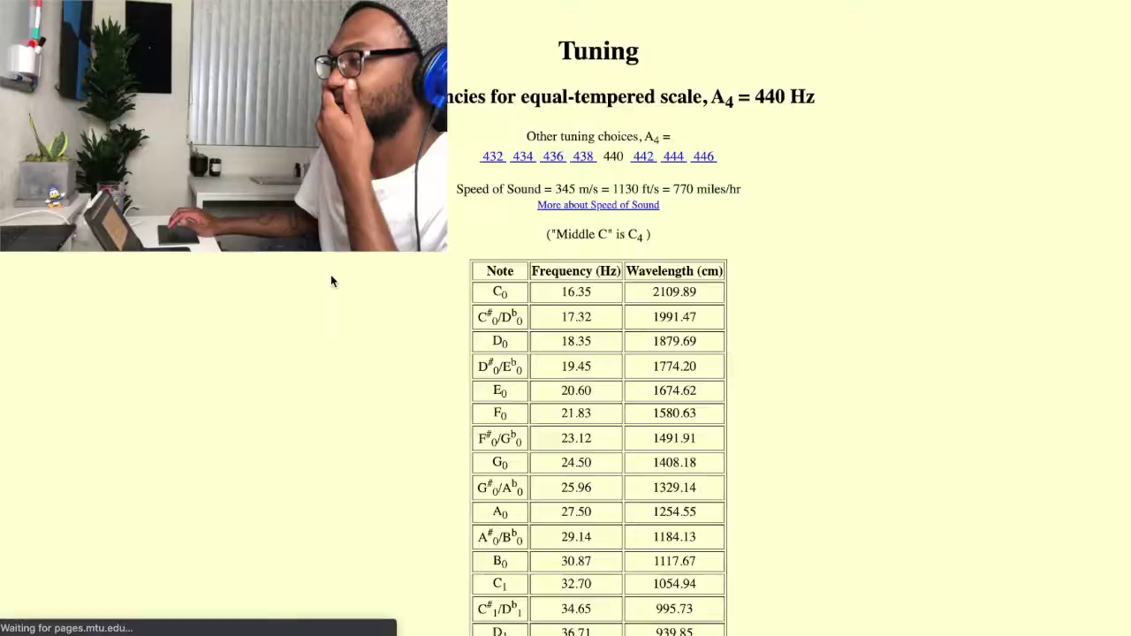
pyautogui.scroll(-7, 332, 281)
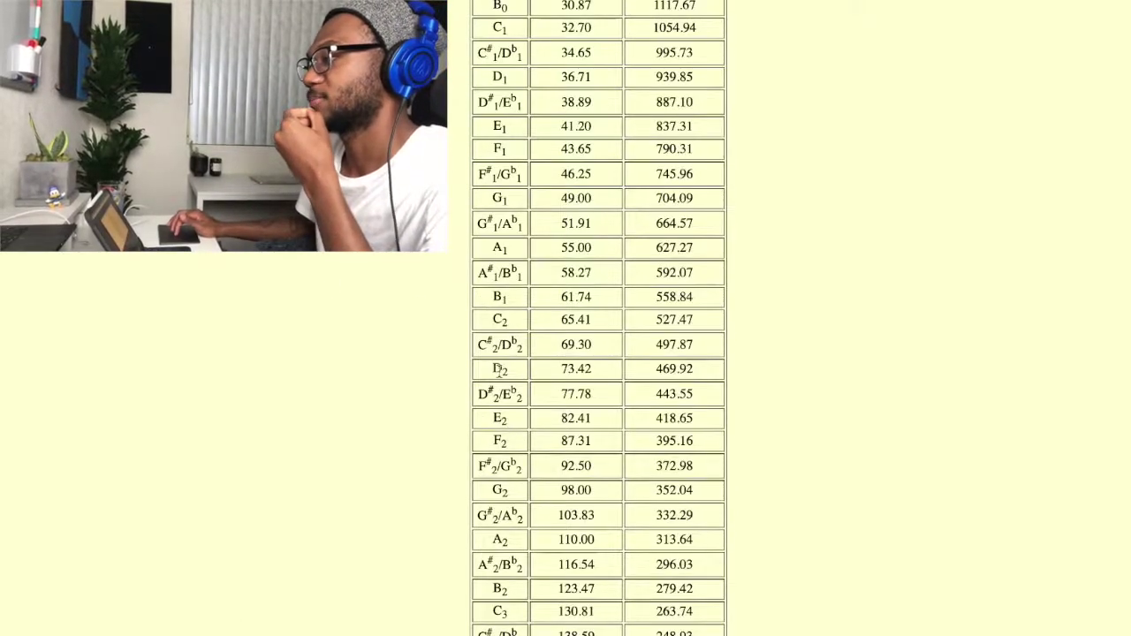
pyautogui.scroll(-6, 548, 354)
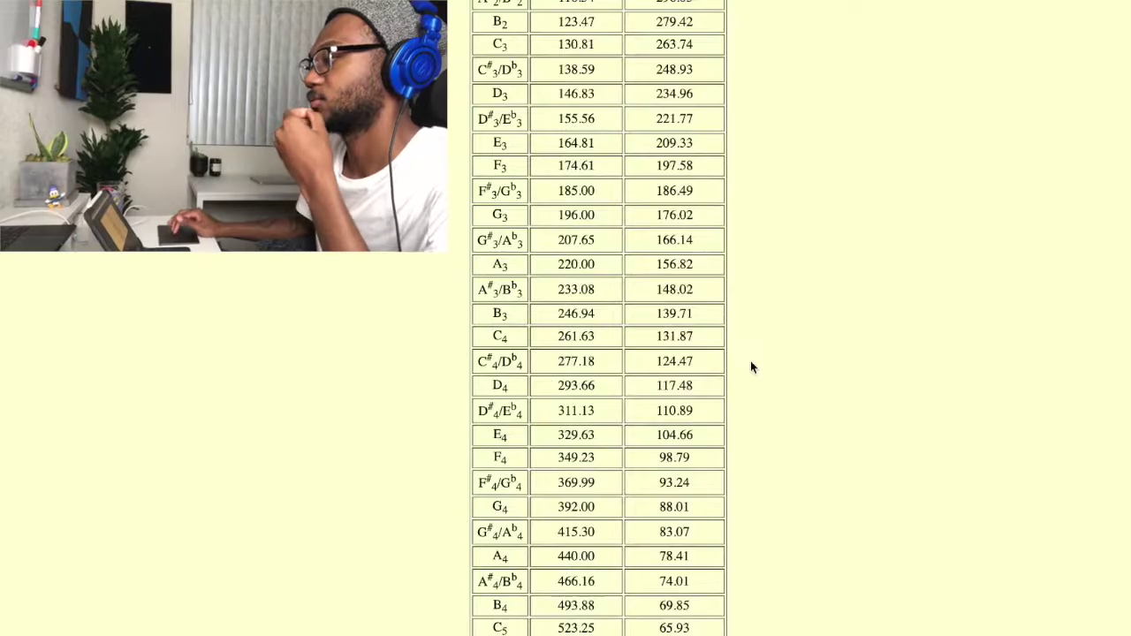
pyautogui.scroll(-6, 750, 367)
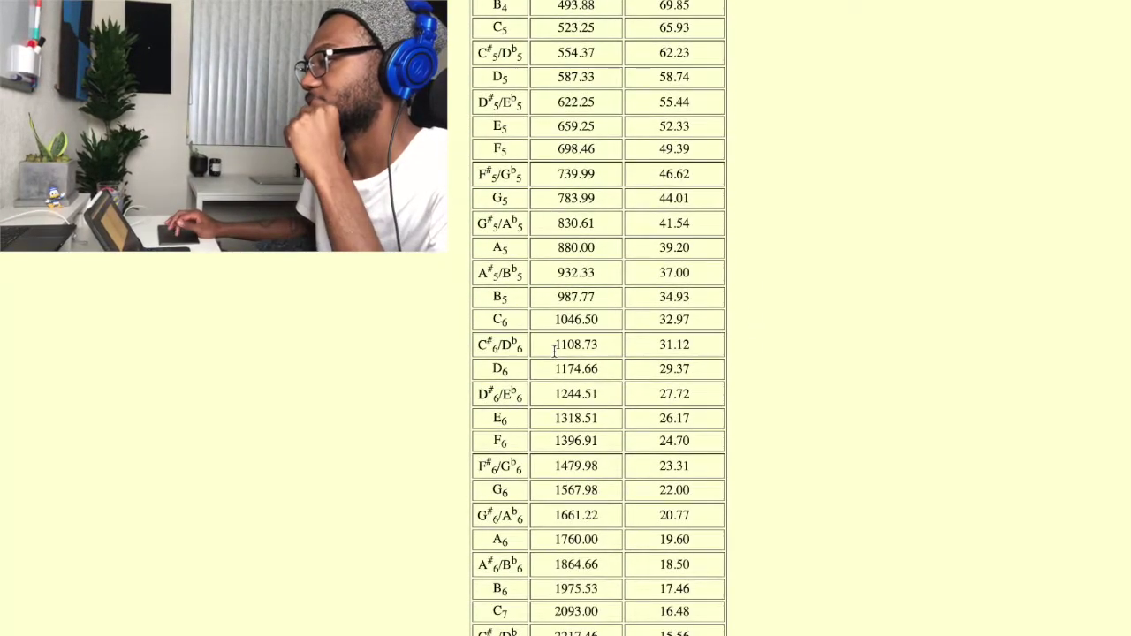
pyautogui.scroll(1, 562, 212)
# - Switch back to Logic Pro and lower the tone frequency of the Distortion on the 808s track
pyautogui.hotkey('ctrl', 'Up')
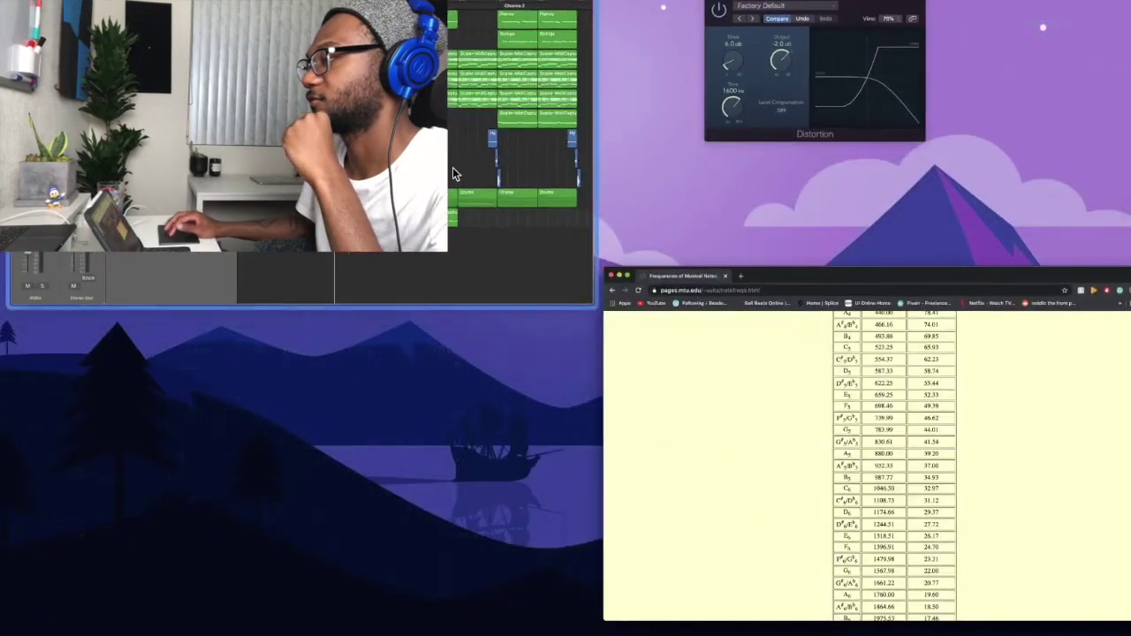
pyautogui.click(454, 172)
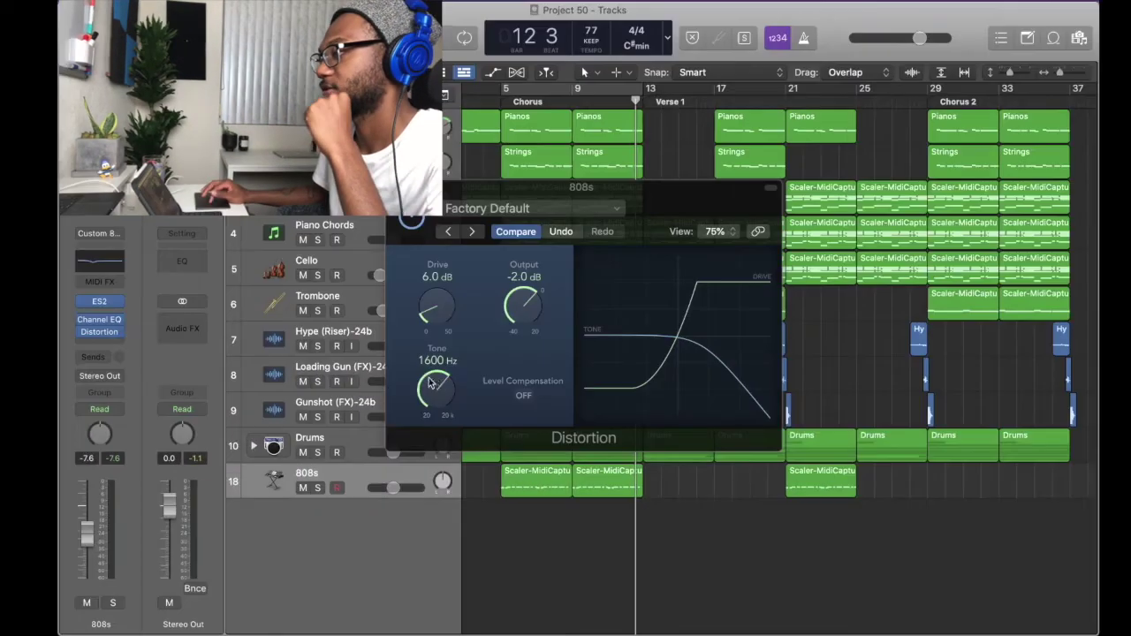
pyautogui.moveTo(430, 381); pyautogui.dragTo(430, 396)
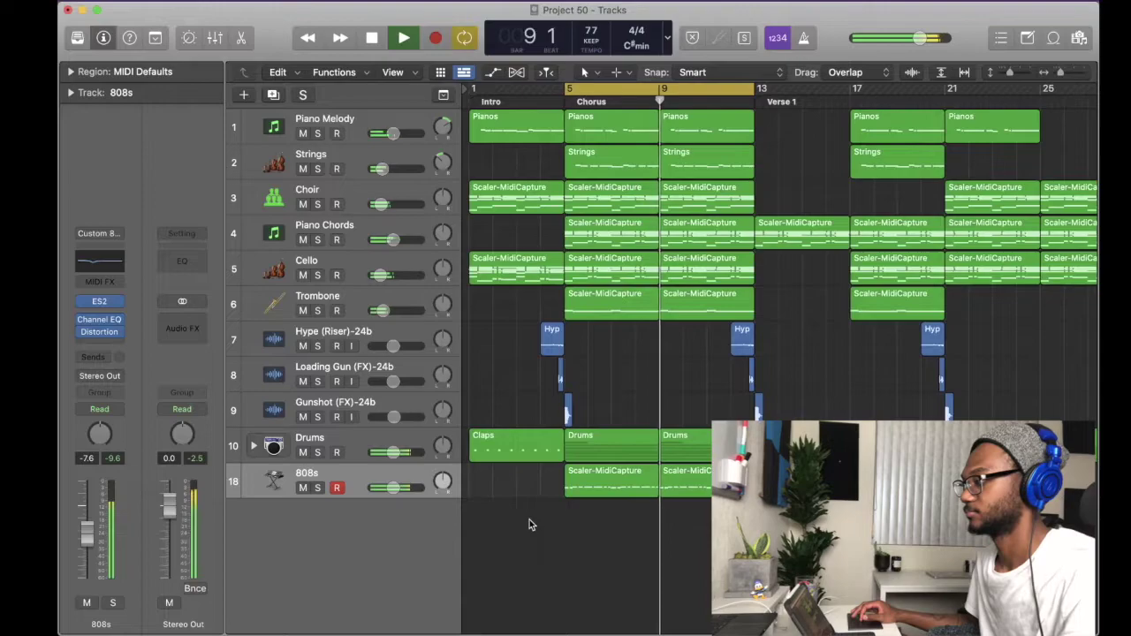
# - Insert a stereo Compressor plug-in on the Drums track stack
pyautogui.hscroll(2, 654, 522)
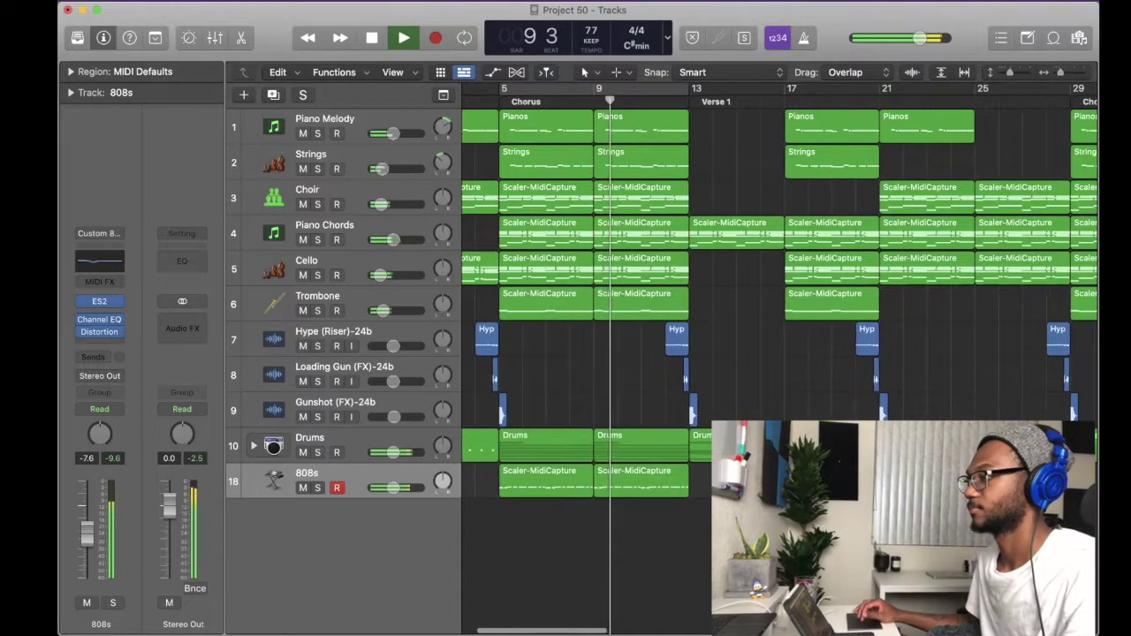
pyautogui.hscroll(-2, 707, 541)
pyautogui.scroll(-3, 707, 541)
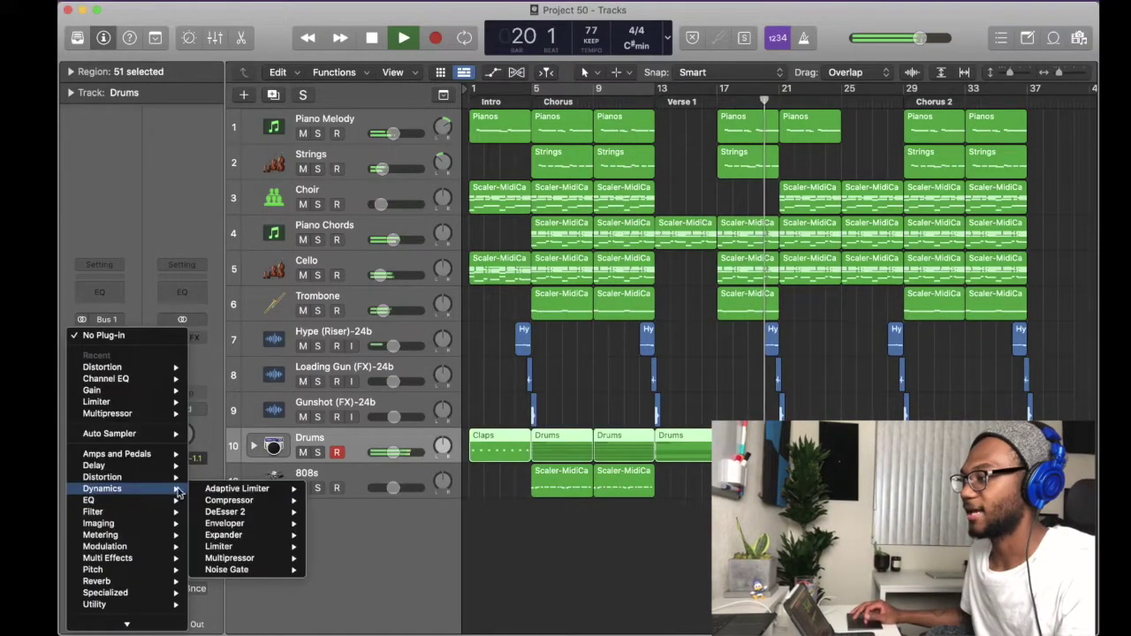
pyautogui.moveTo(265, 500)
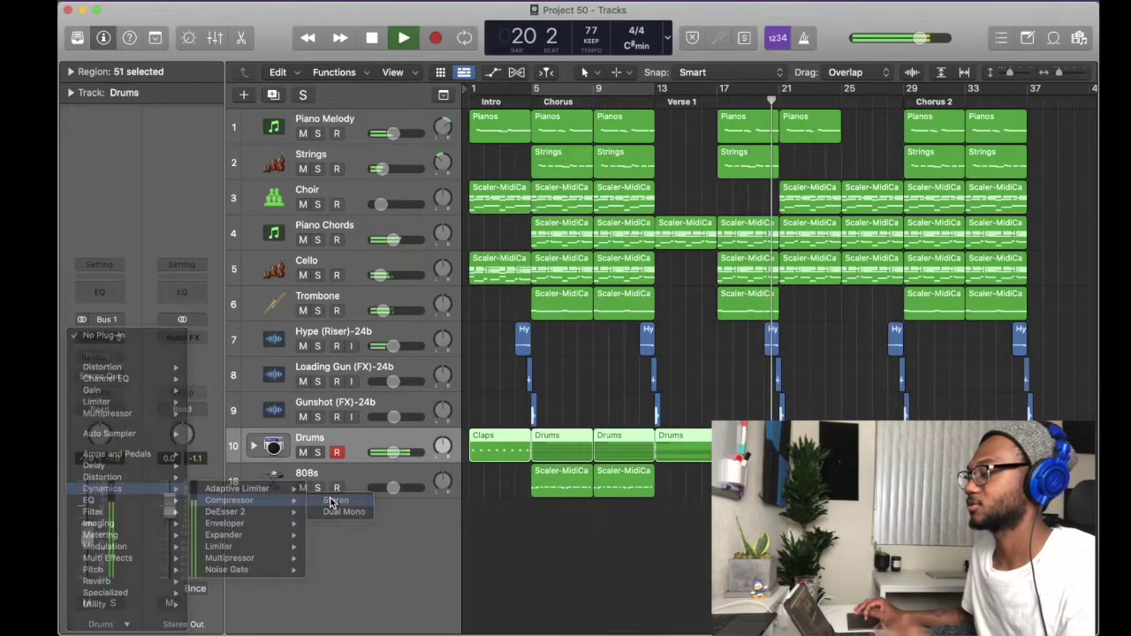
pyautogui.click(332, 502)
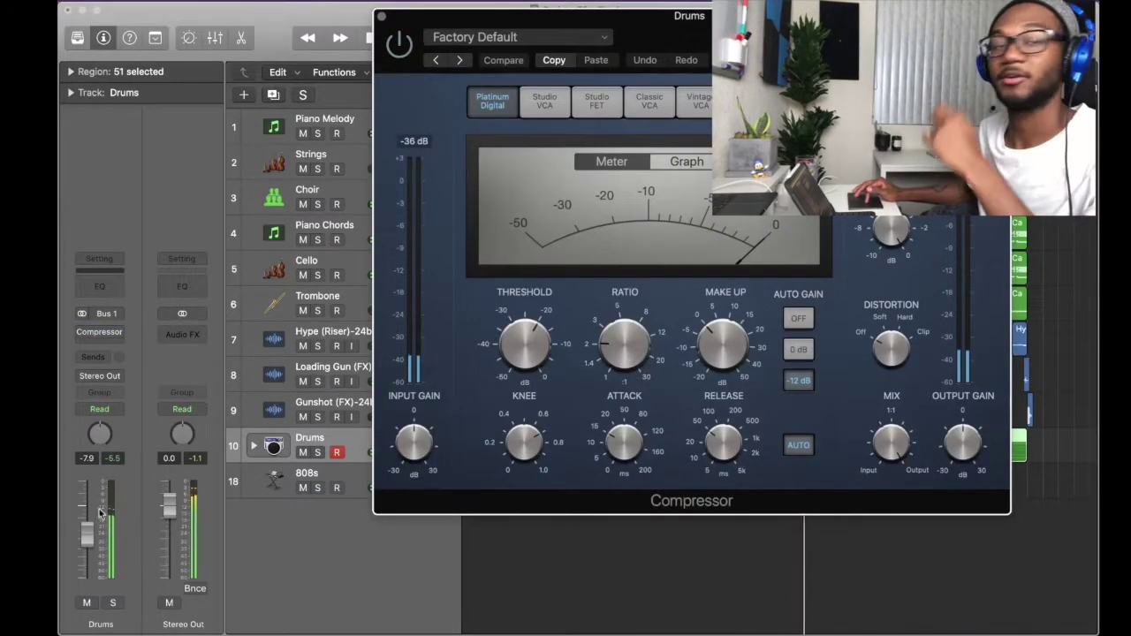
# - Load the Type U Tight Kit drum preset in the Drums stack's Compressor and close the plug-in window
pyautogui.click(511, 41)
pyautogui.moveTo(541, 322)
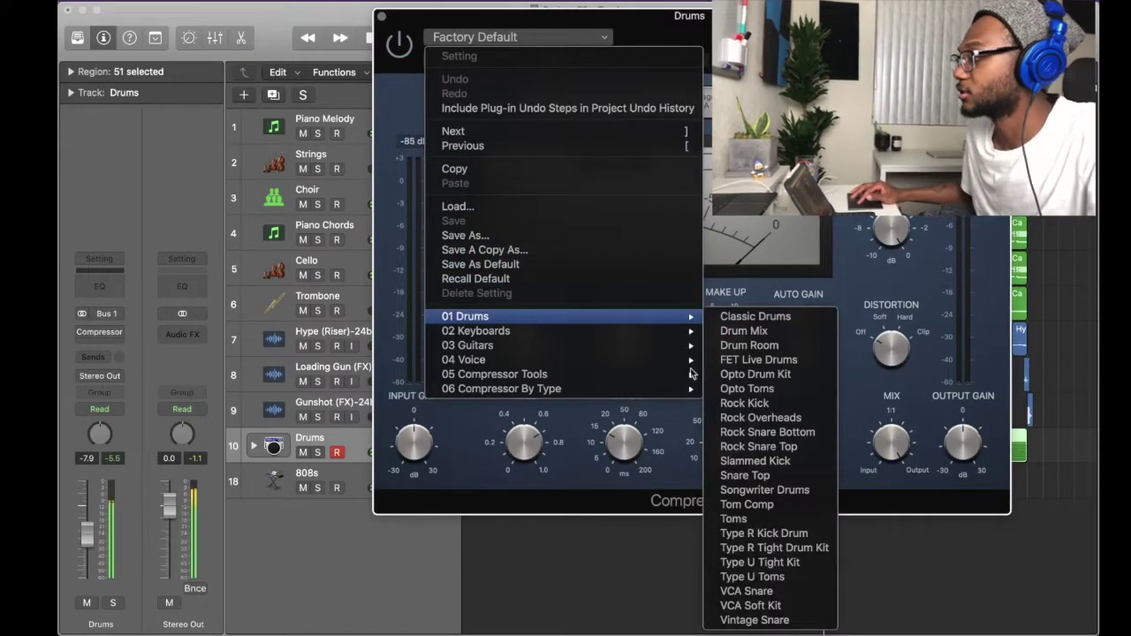
pyautogui.click(850, 387)
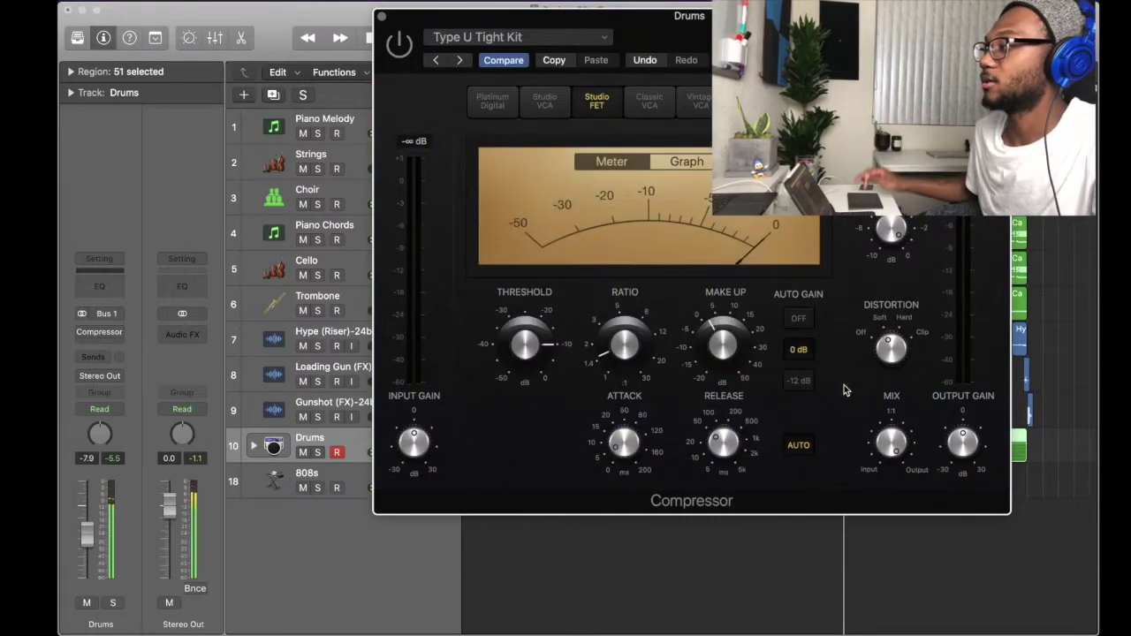
pyautogui.click(381, 16)
# - Recolour all regions in the arrangement to a dark brownish yellow during playback
pyautogui.press('space')
pyautogui.click(561, 579)
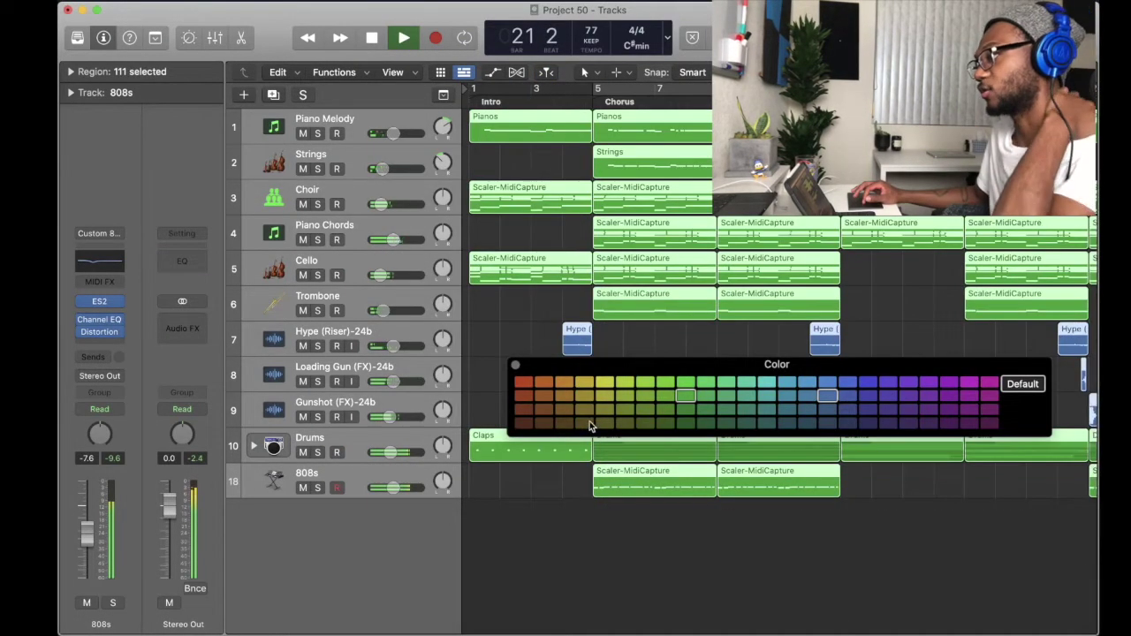
pyautogui.click(588, 425)
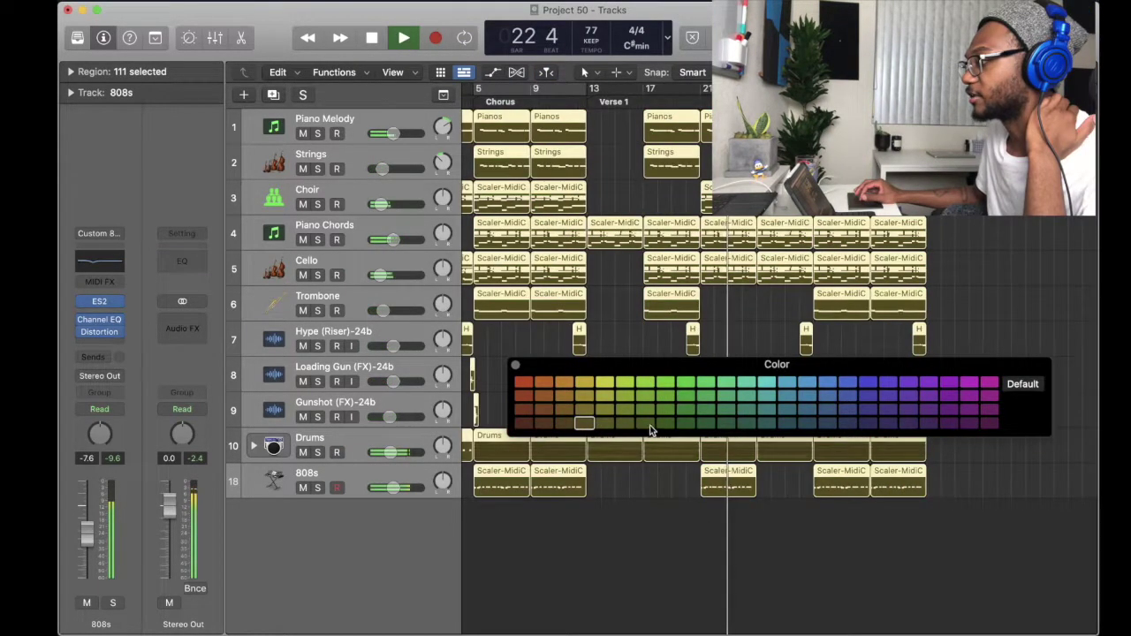
pyautogui.hscroll(-3, 596, 348)
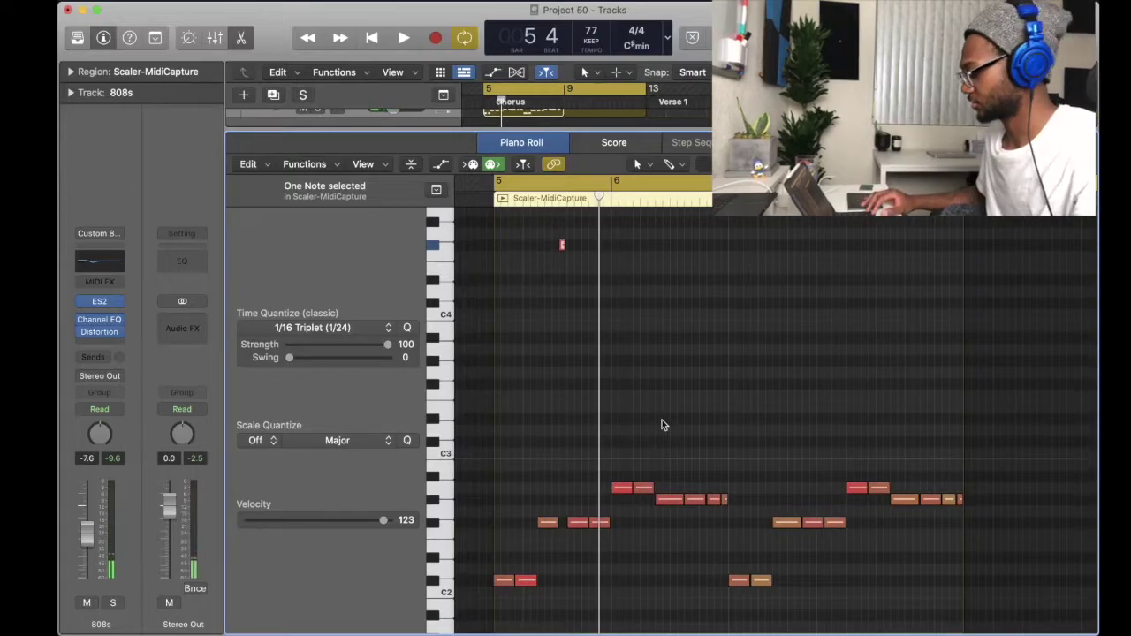
# - Inspect the Glide control in the ES2 on the 808s track and audition the 808 slide notes in the chorus
pyautogui.click(100, 301)
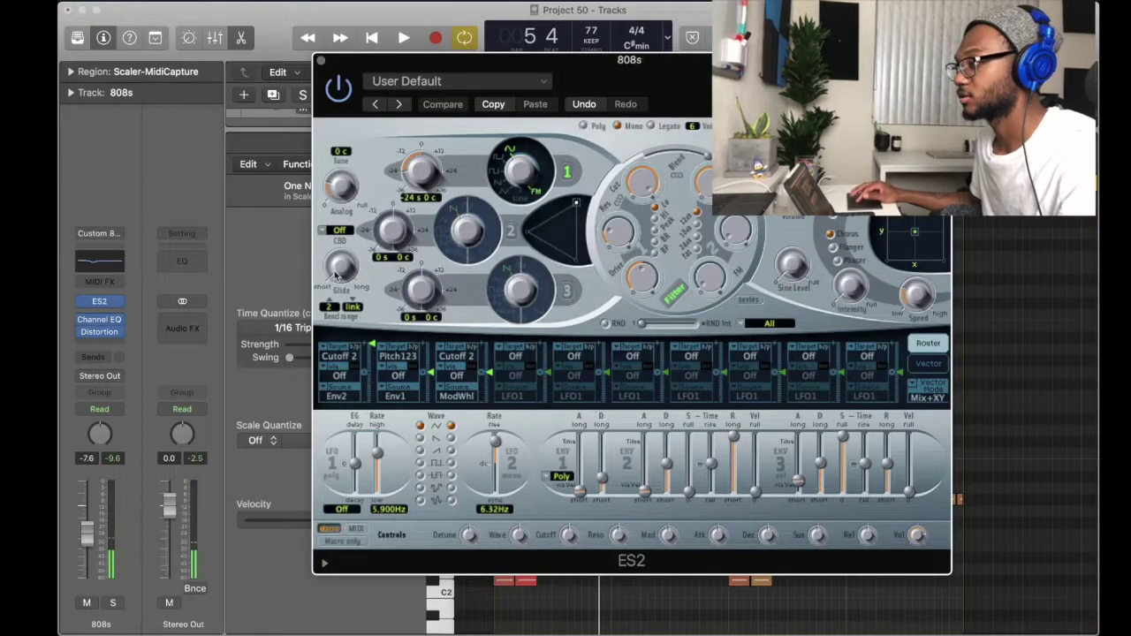
pyautogui.click(322, 60)
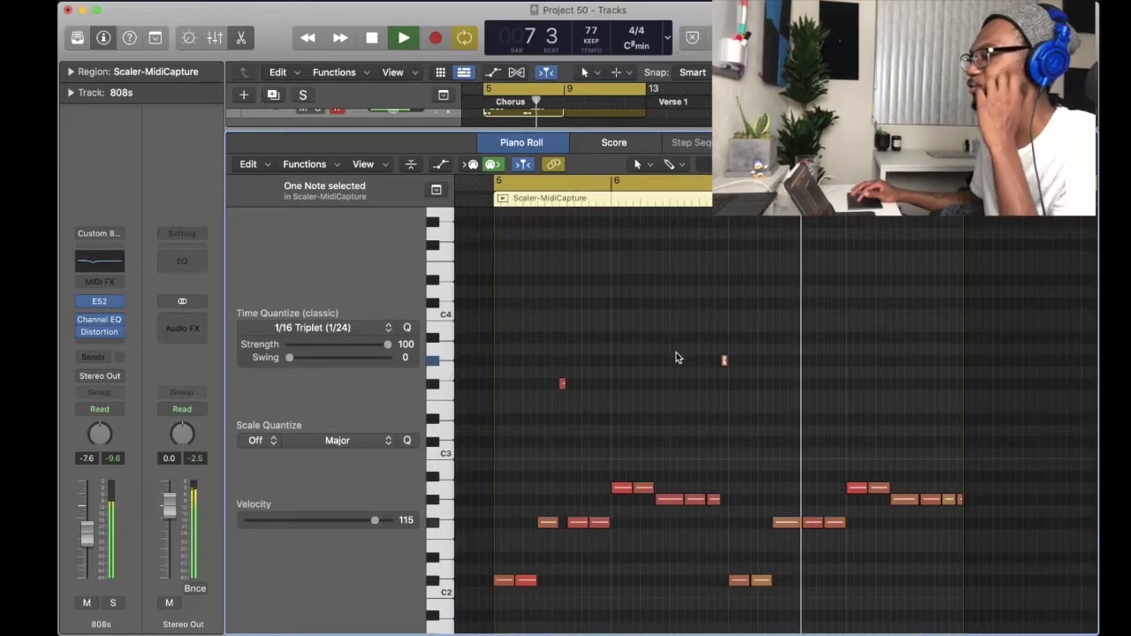
pyautogui.press('space')
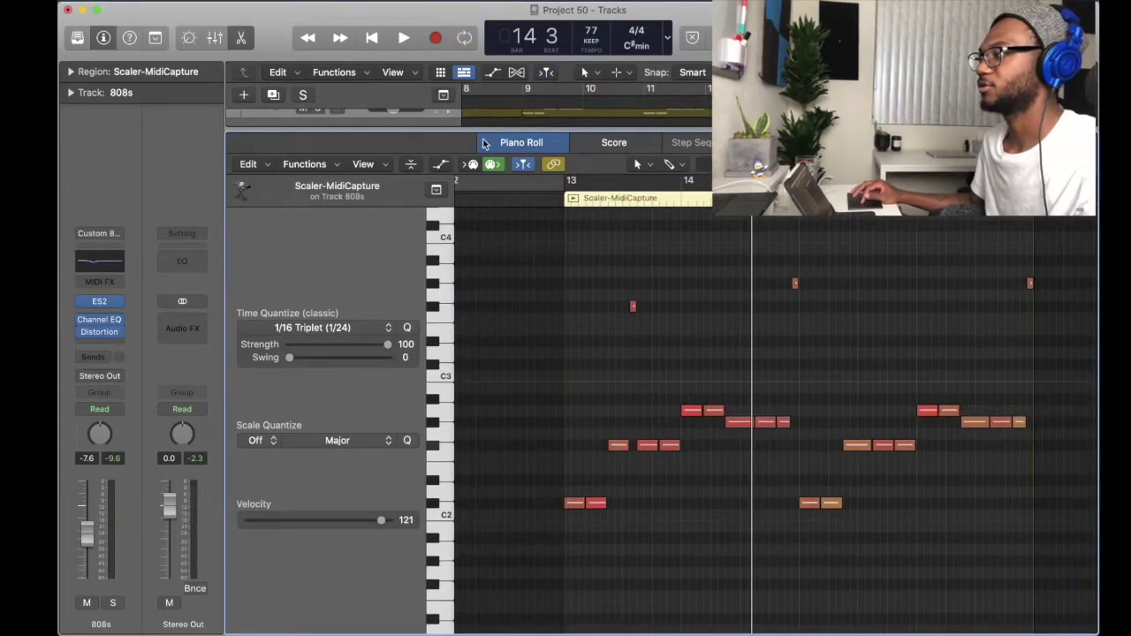
# - Enlarge the Tracks area and move the Verse 1 808s region from bar 13 to bar 15
pyautogui.moveTo(480, 133); pyautogui.dragTo(506, 254)
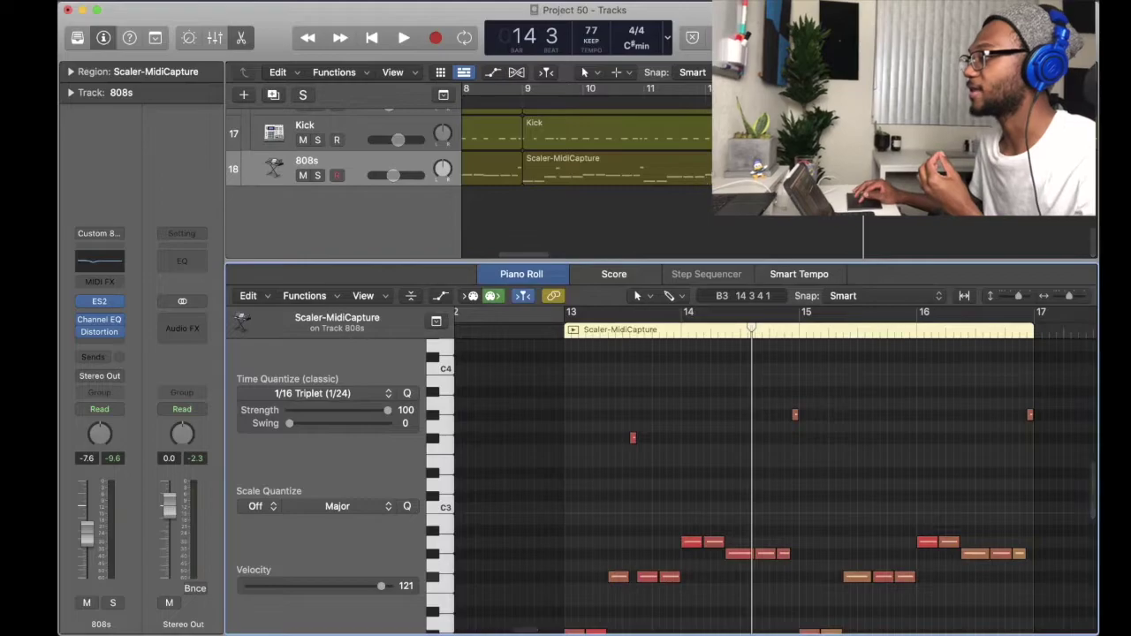
pyautogui.click(707, 173)
pyautogui.hscroll(3, 844, 388)
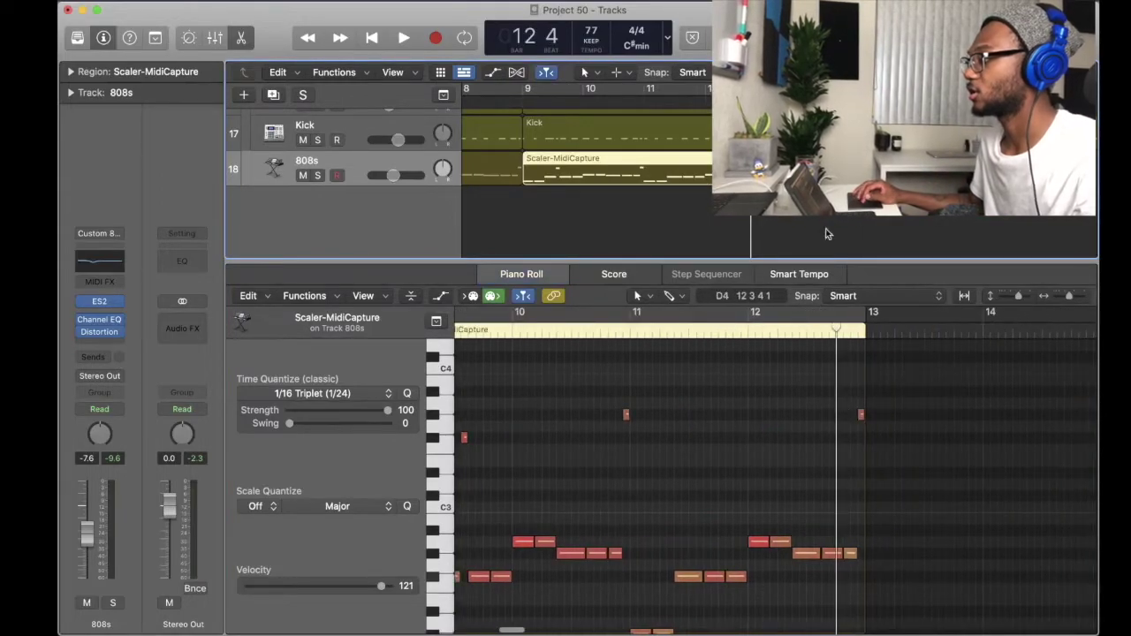
pyautogui.moveTo(812, 173); pyautogui.dragTo(933, 175)
pyautogui.hscroll(10, 866, 523)
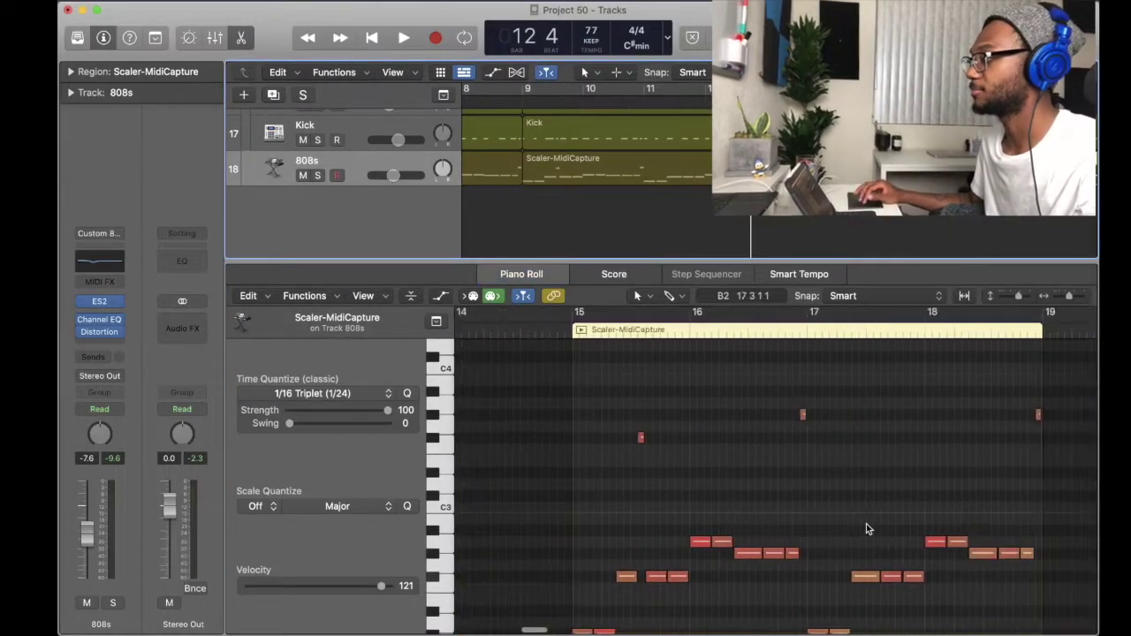
# - Play the end of the 808s region around bar 18 to check its closing slide note
pyautogui.click(780, 335)
pyautogui.press('space')
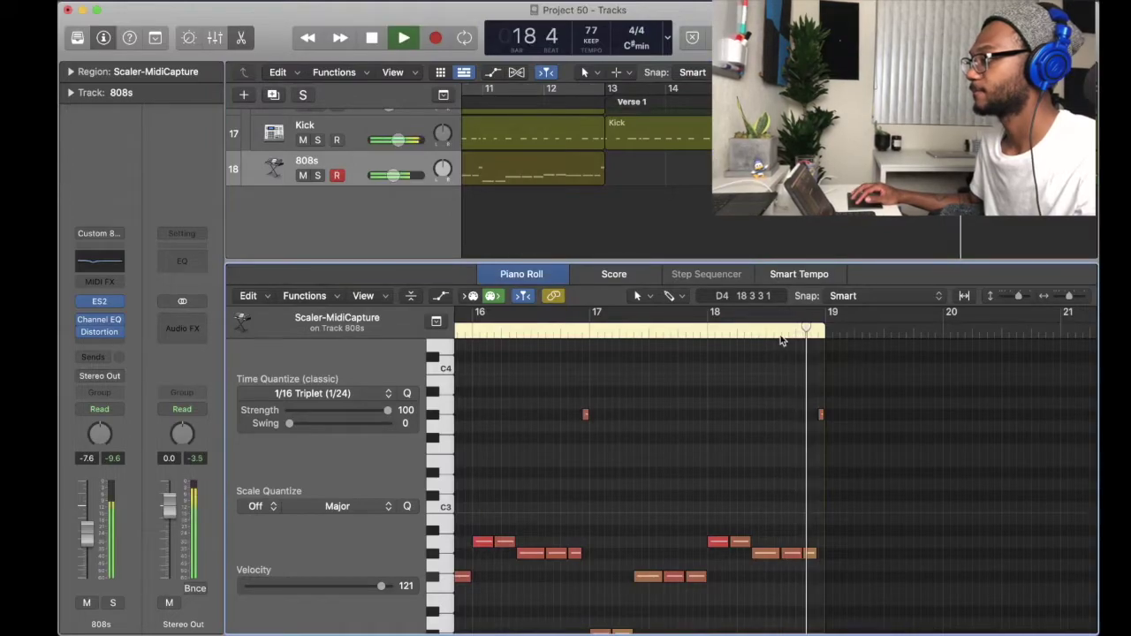
pyautogui.press('space')
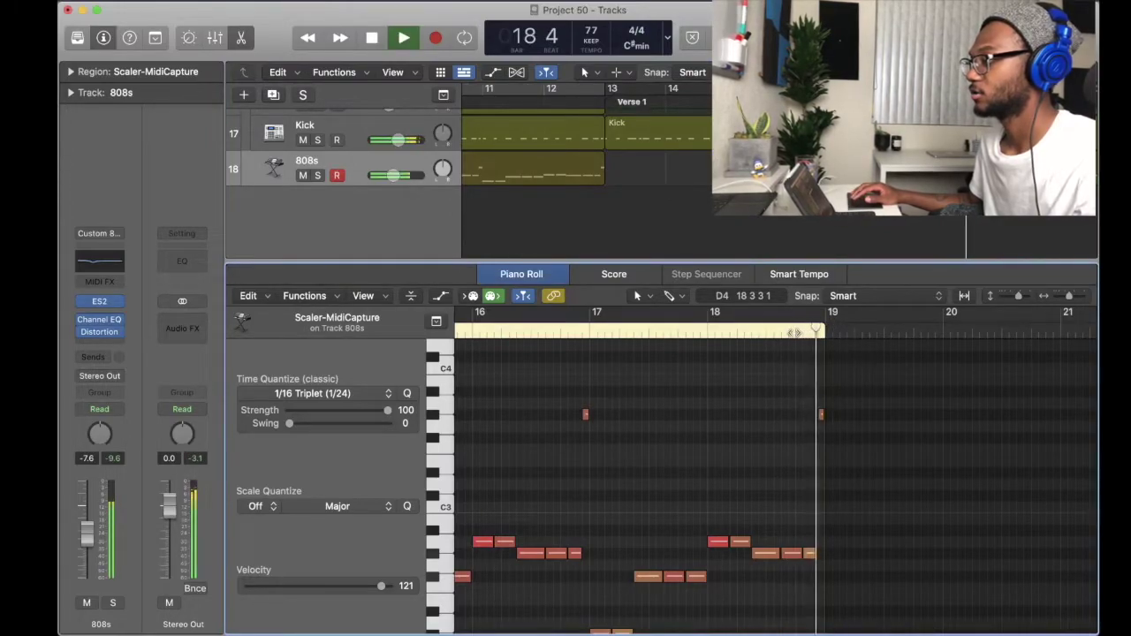
pyautogui.press('space')
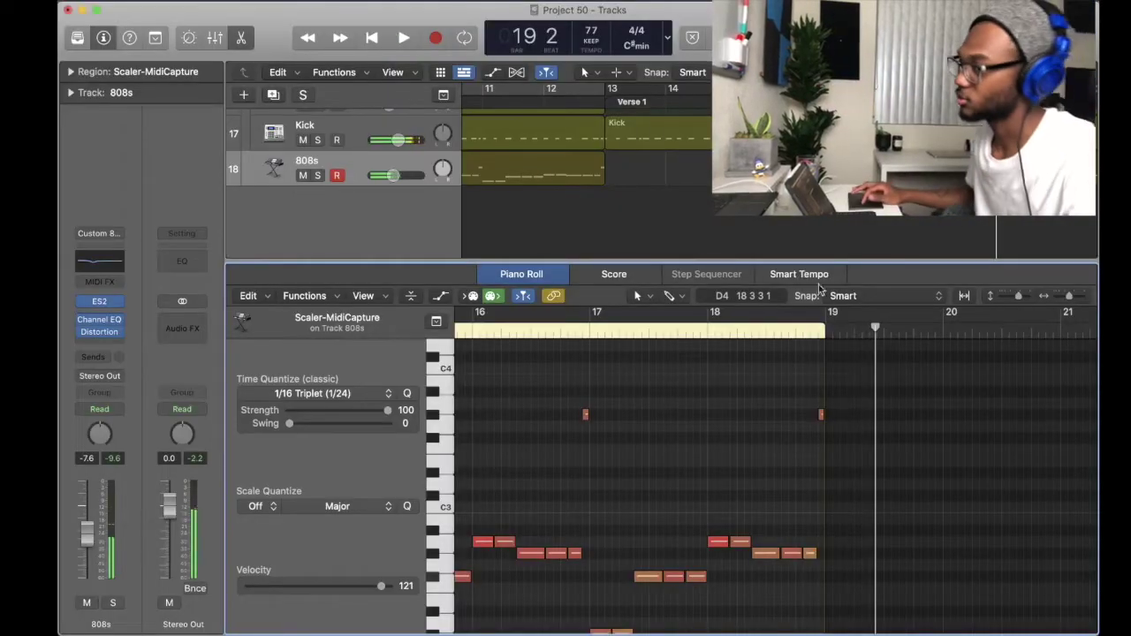
# - Move the 808s region back to bar 13 and delete all its notes except the first
pyautogui.moveTo(732, 159); pyautogui.dragTo(609, 153)
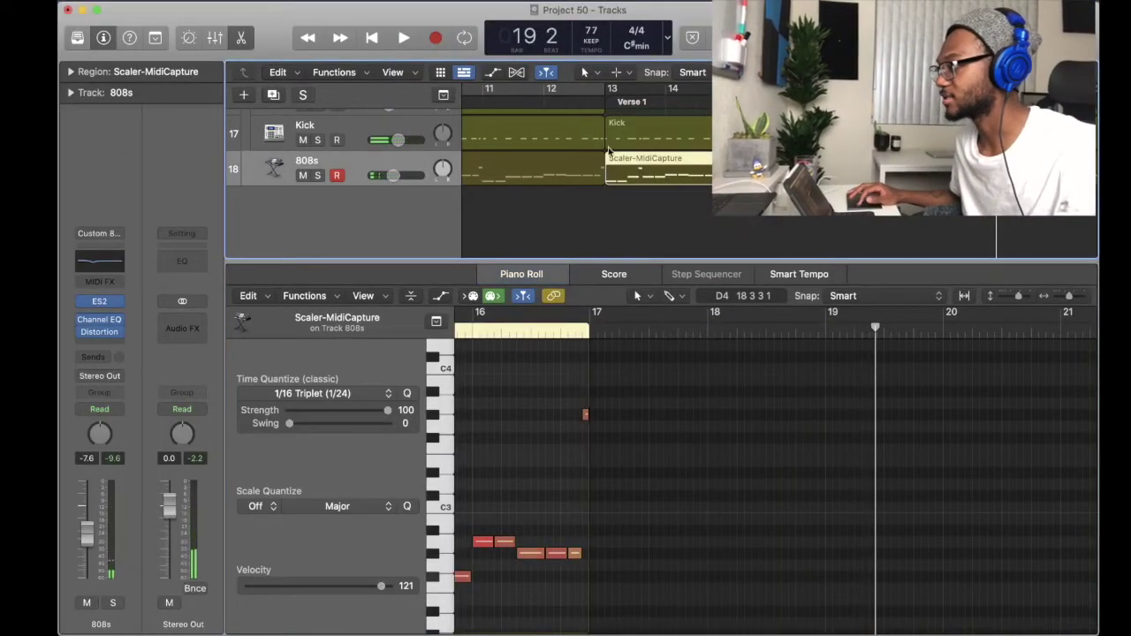
pyautogui.click(587, 102)
pyautogui.scroll(-4, 645, 384)
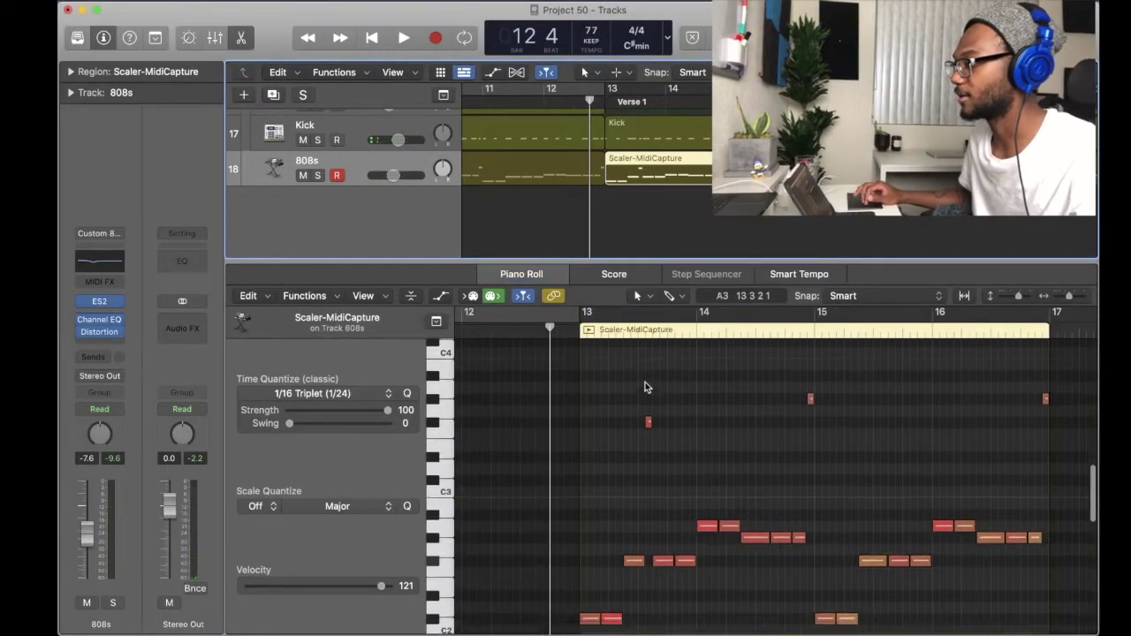
pyautogui.moveTo(1065, 355); pyautogui.dragTo(615, 576)
pyautogui.scroll(5, 627, 574)
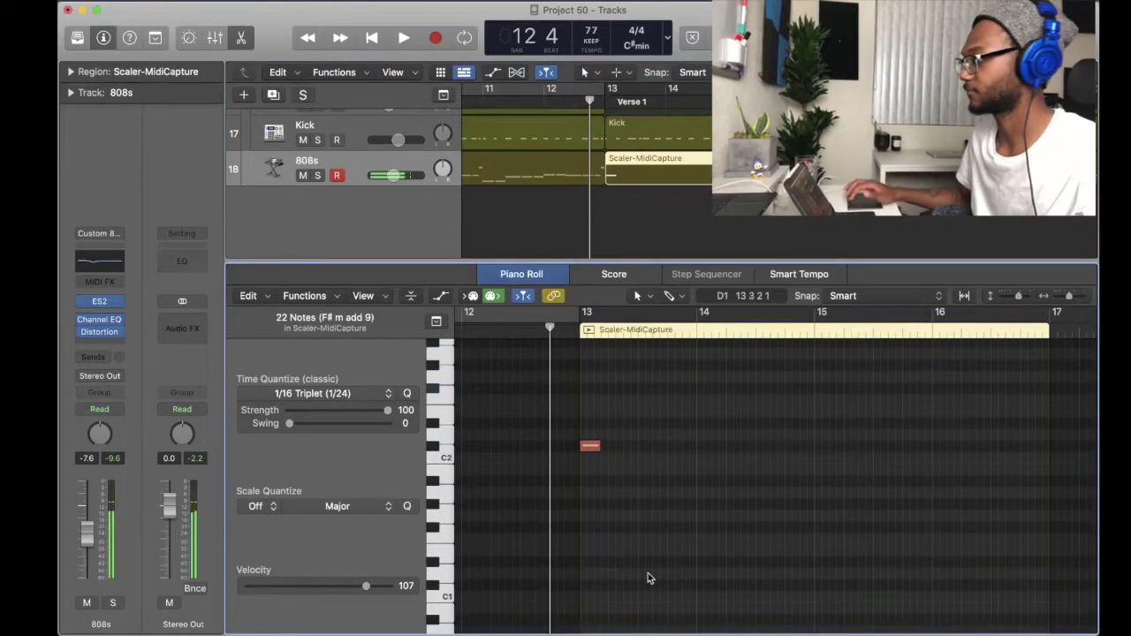
pyautogui.scroll(-1, 1005, 417)
# - Audition the 808s transition from the chorus into Verse 1 with both adjoining regions shown in the Piano Roll
pyautogui.press('space')
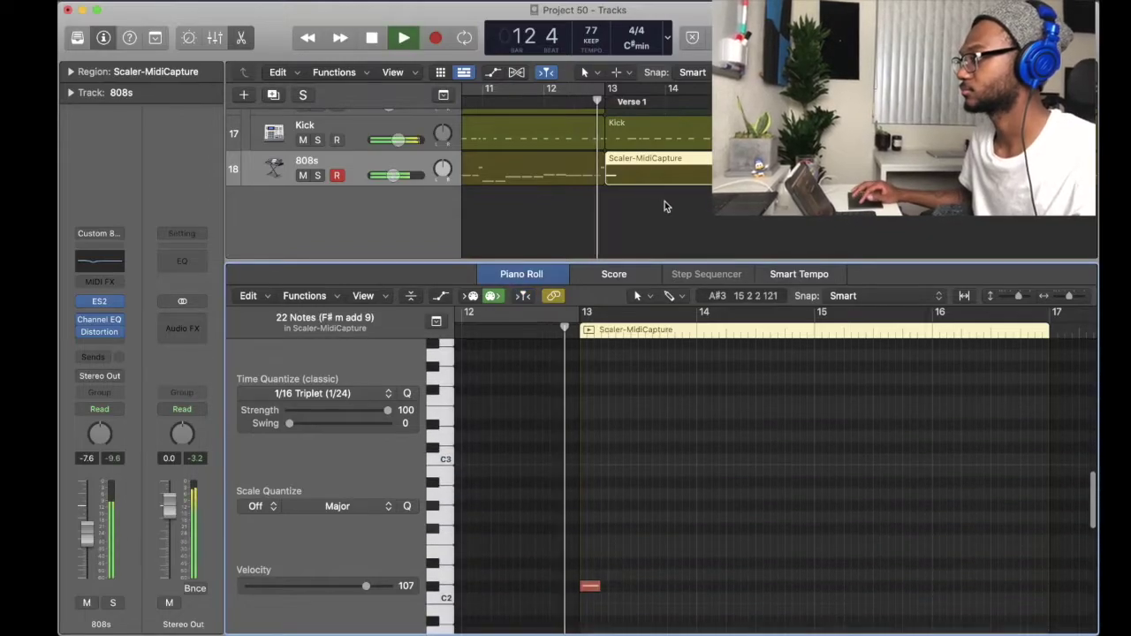
pyautogui.press('space')
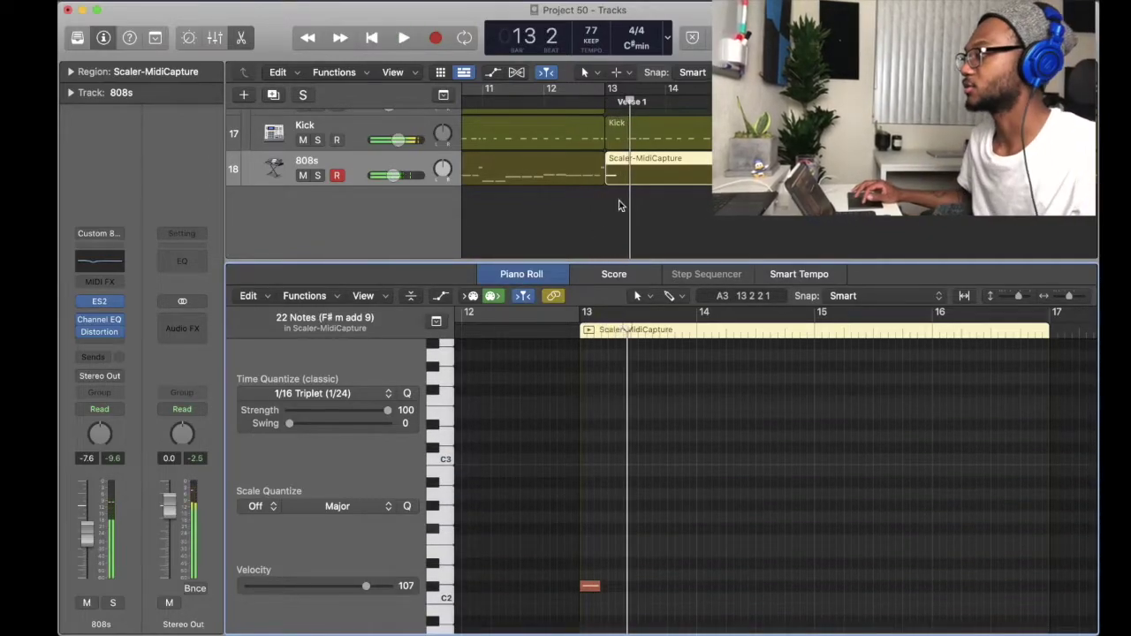
pyautogui.click(562, 163)
pyautogui.moveTo(644, 231); pyautogui.dragTo(591, 174)
pyautogui.hscroll(2, 664, 520)
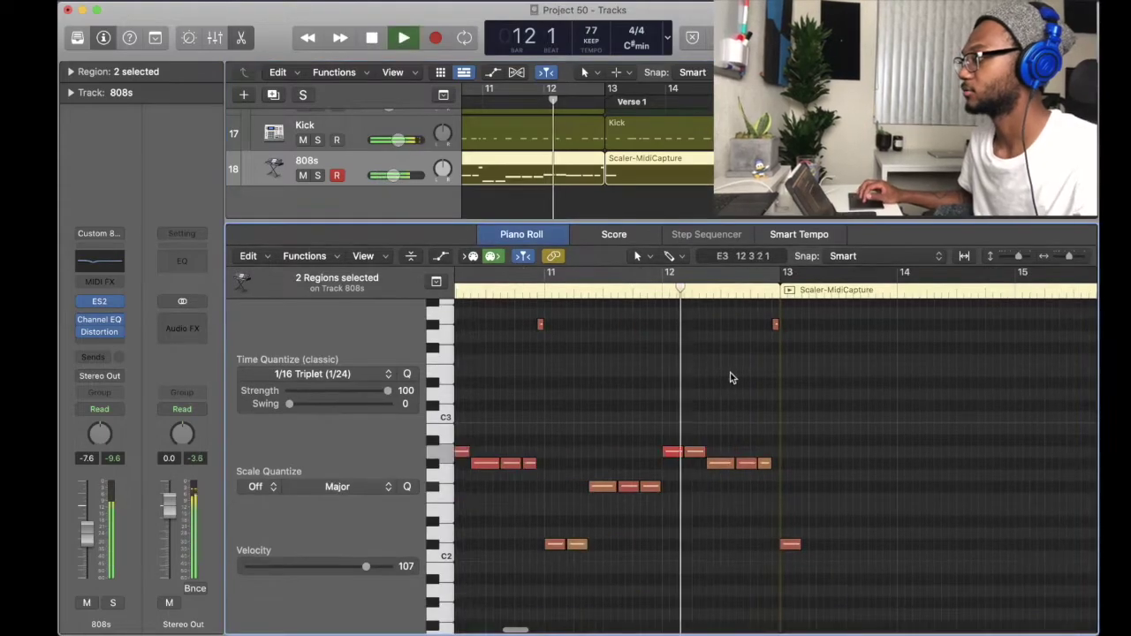
# - Select the remaining 808s regions from bar 21 through Chorus 2 in the arrangement
pyautogui.hscroll(3, 753, 374)
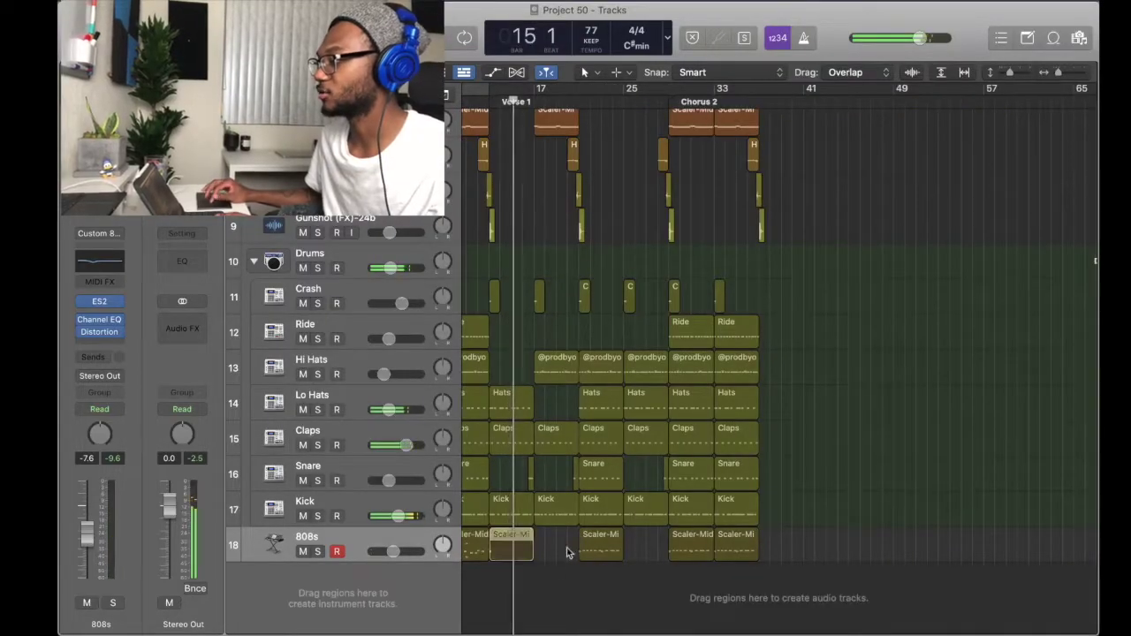
pyautogui.moveTo(568, 552); pyautogui.dragTo(781, 564)
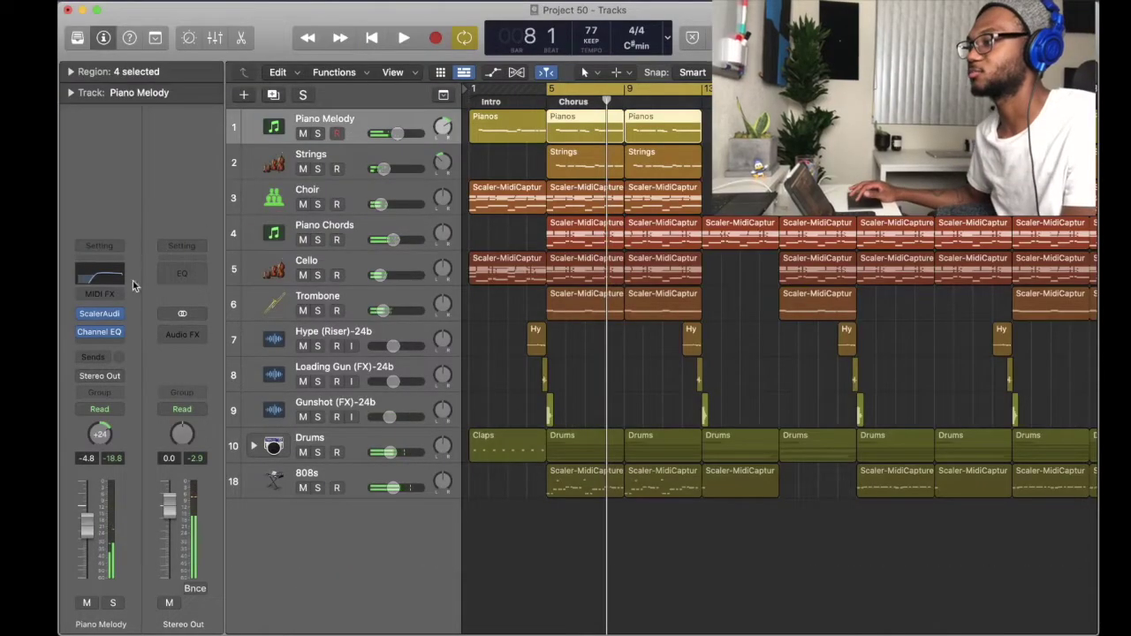
# - Add a Bus 2 (Small Room) send at -19.4 dB to the Piano Melody track and play it soloed
pyautogui.click(104, 360)
pyautogui.moveTo(110, 376)
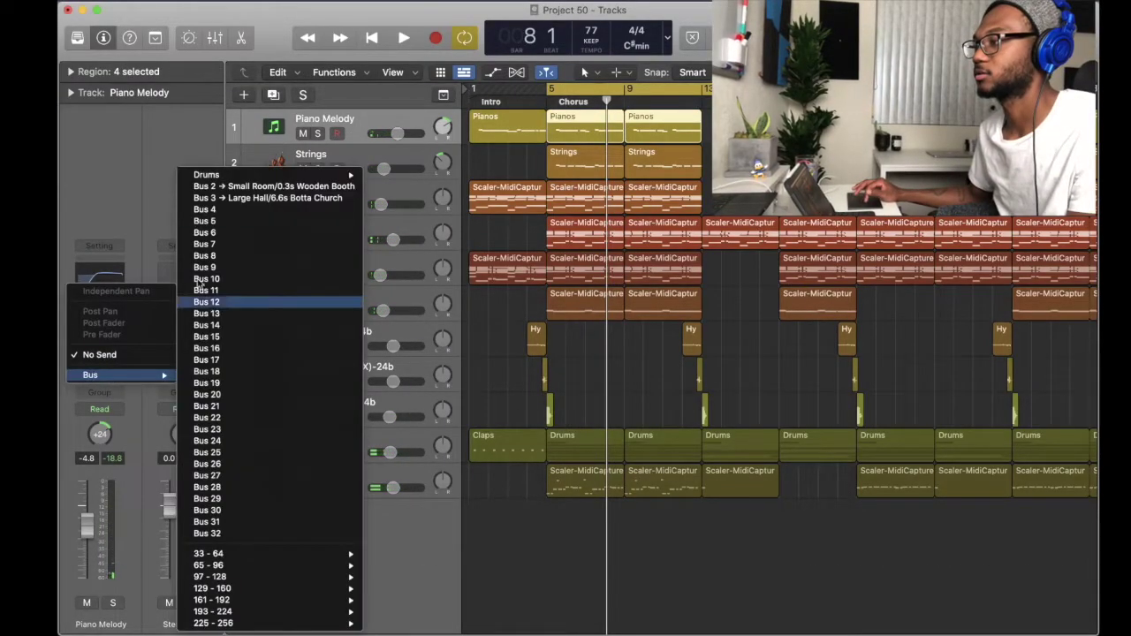
pyautogui.click(237, 186)
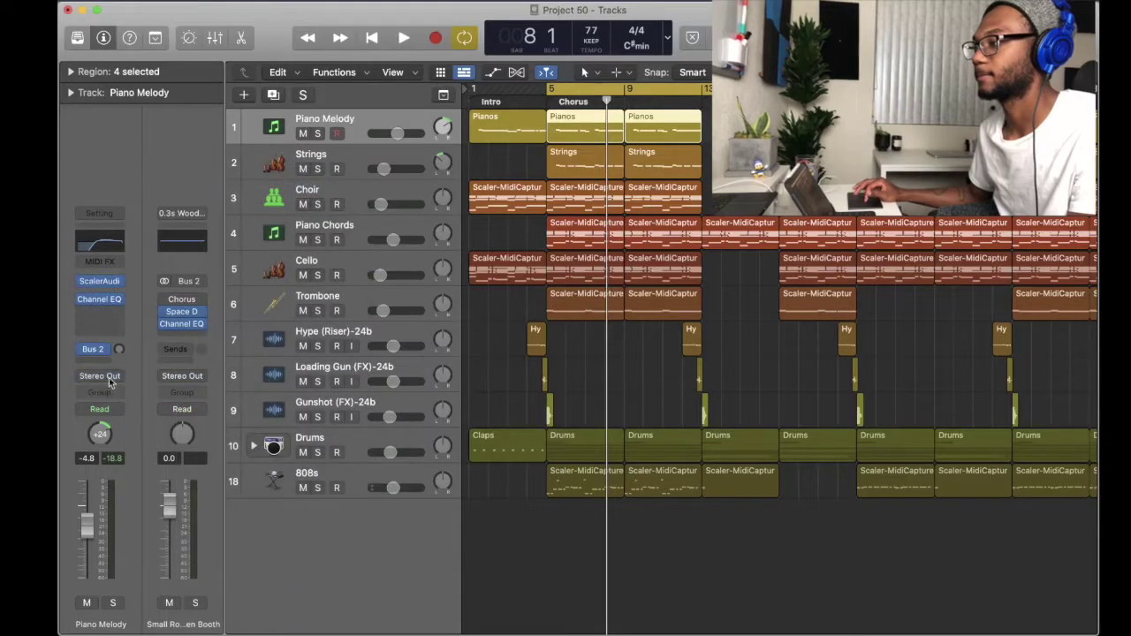
pyautogui.press('s')
pyautogui.press('space')
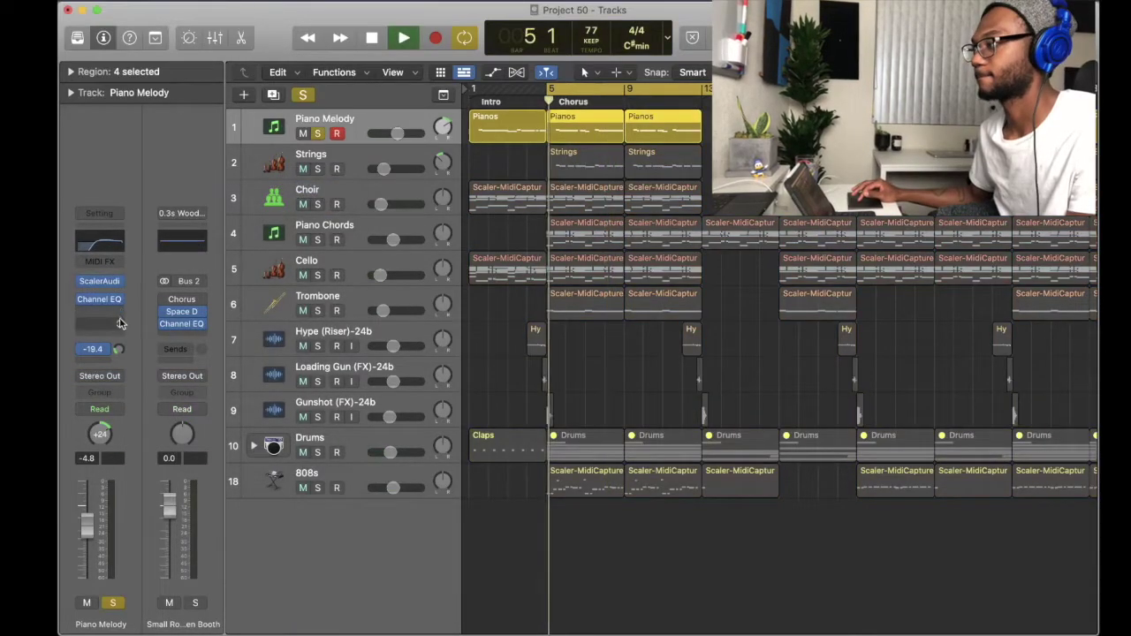
# - Add a Bus 3 (Large Hall) send at -8.1 dB to the Piano Melody track and turn off its solo
pyautogui.click(97, 350)
pyautogui.moveTo(100, 378)
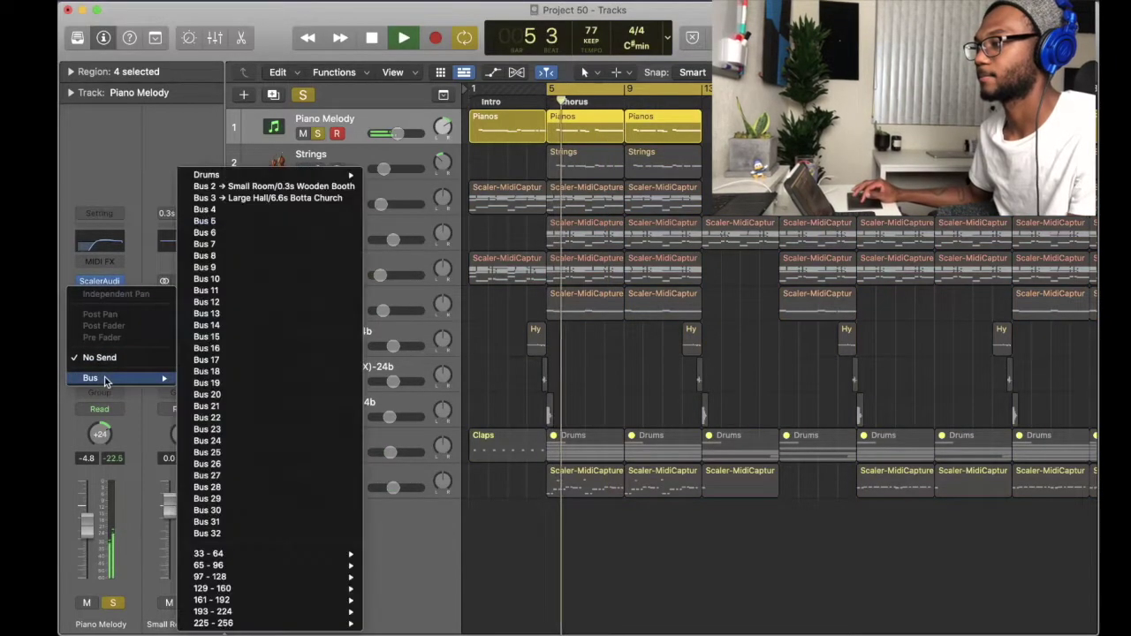
pyautogui.click(234, 198)
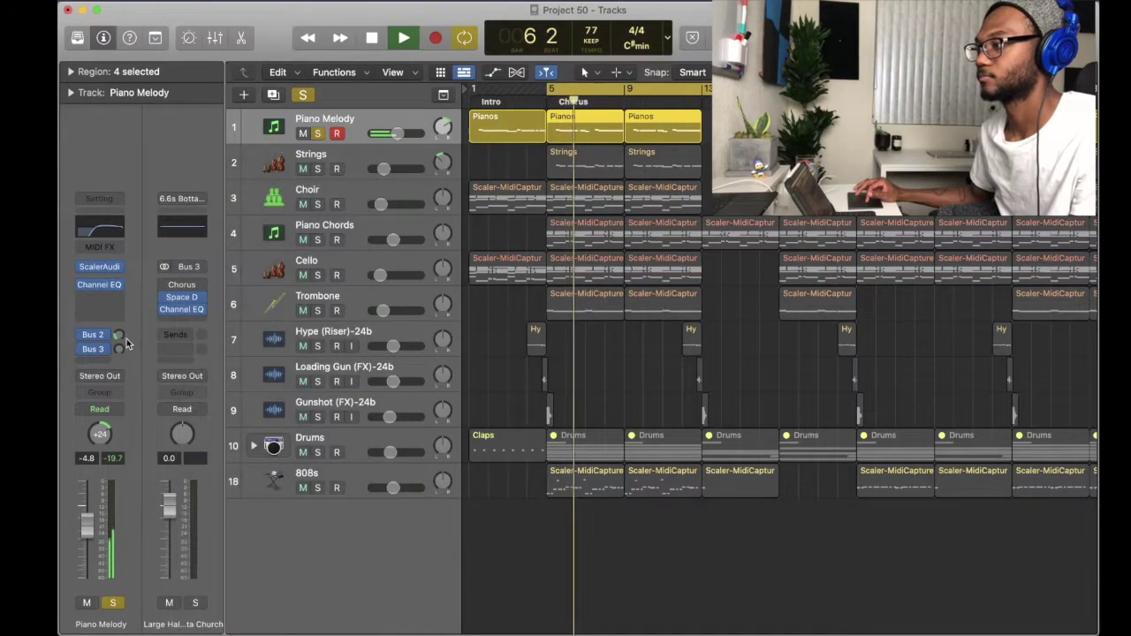
pyautogui.moveTo(118, 349); pyautogui.dragTo(119, 338)
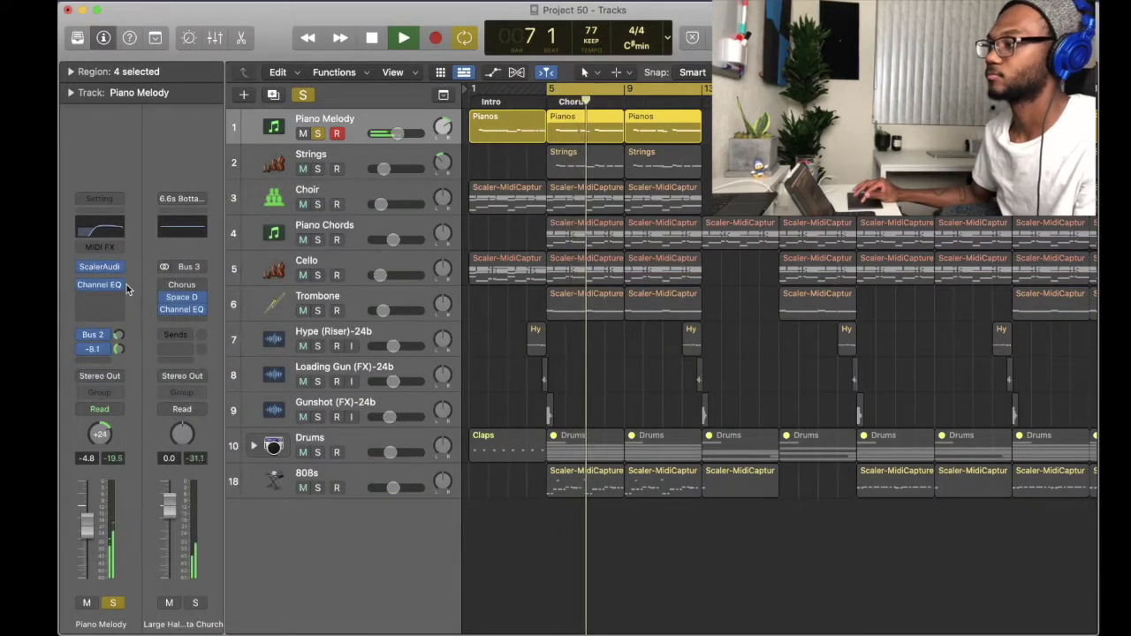
pyautogui.press('s')
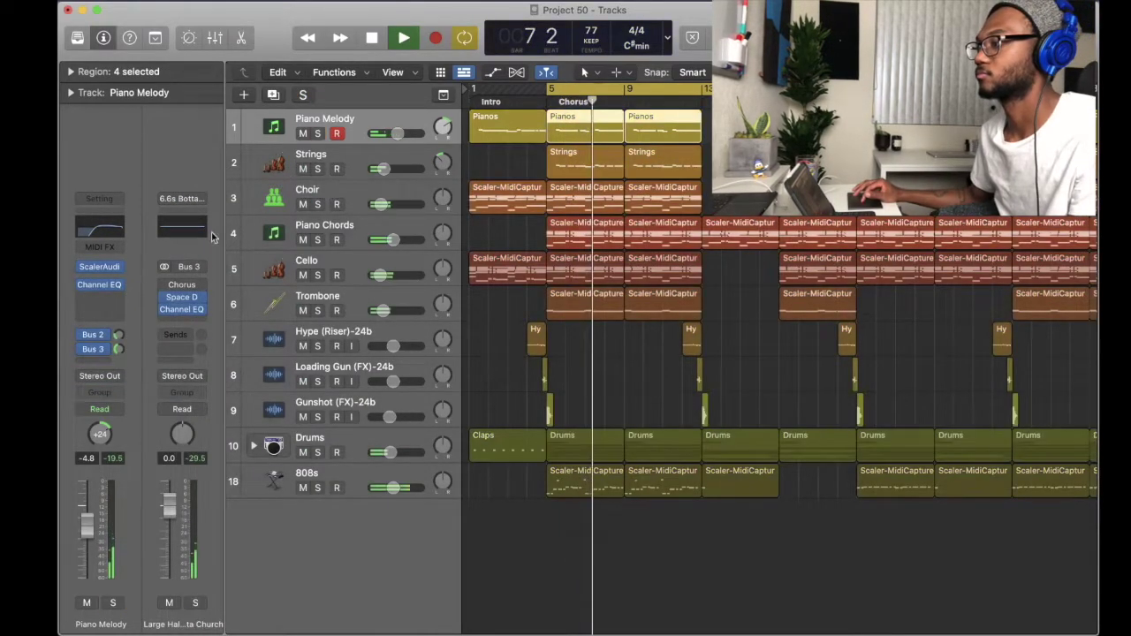
# - Insert a stereo Tape Delay on the Bus 4 Delay aux and send the 808s track to that bus
pyautogui.click(333, 155)
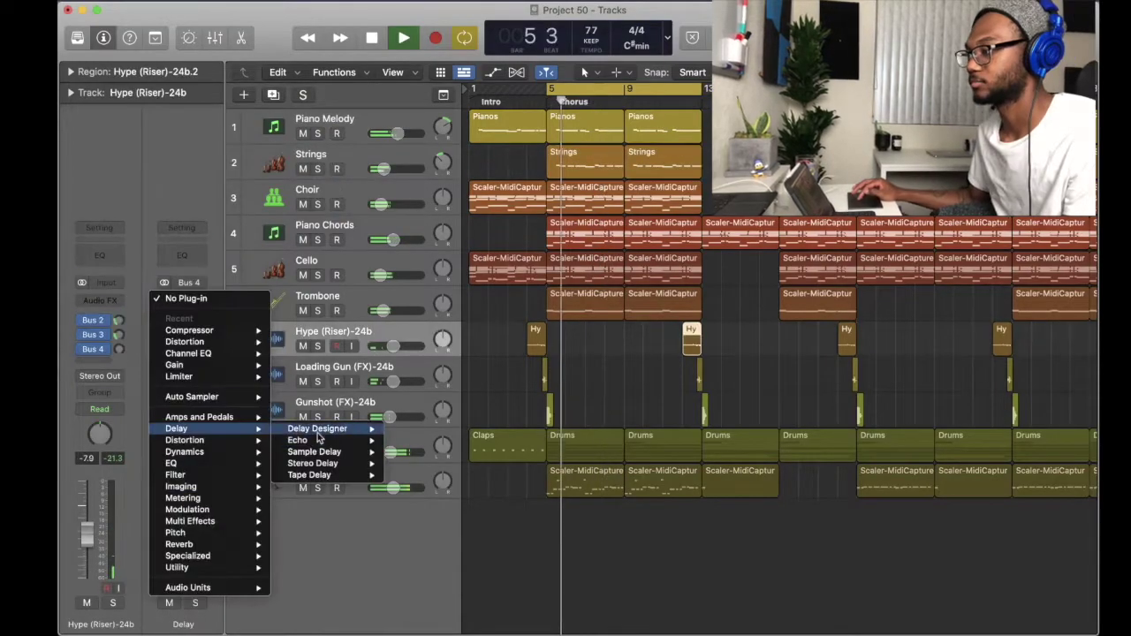
pyautogui.moveTo(344, 474)
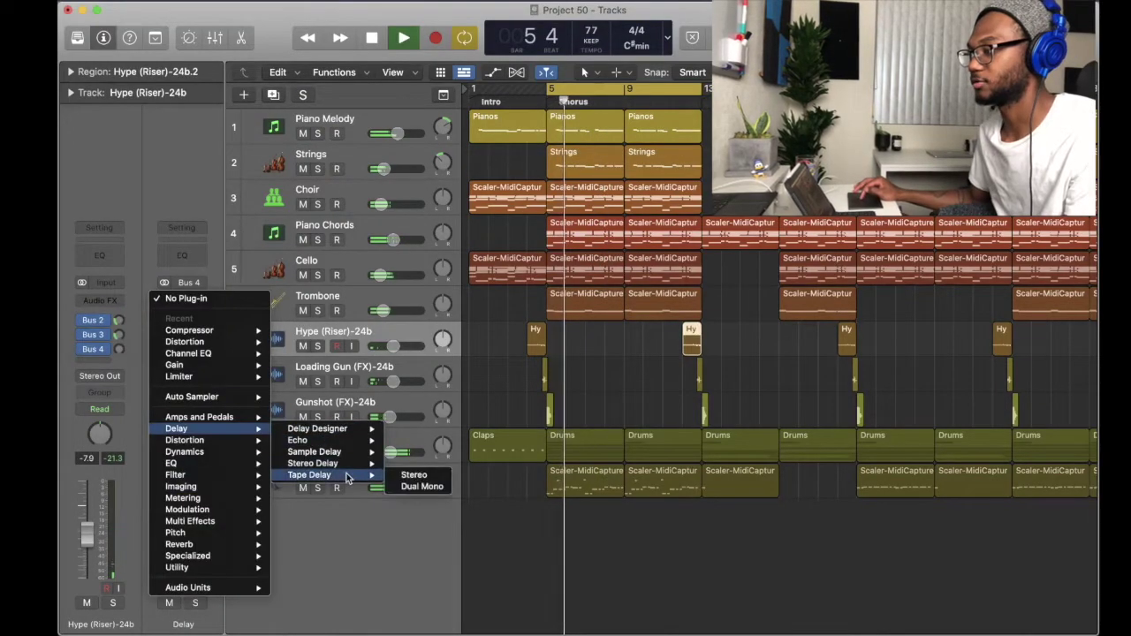
pyautogui.click(414, 475)
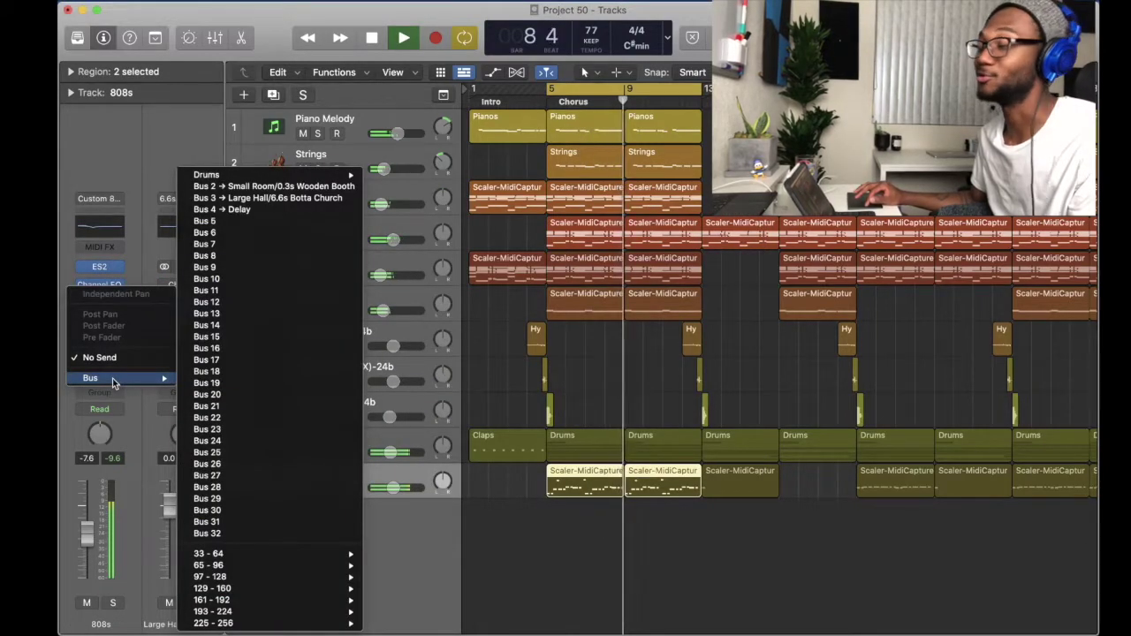
pyautogui.click(225, 209)
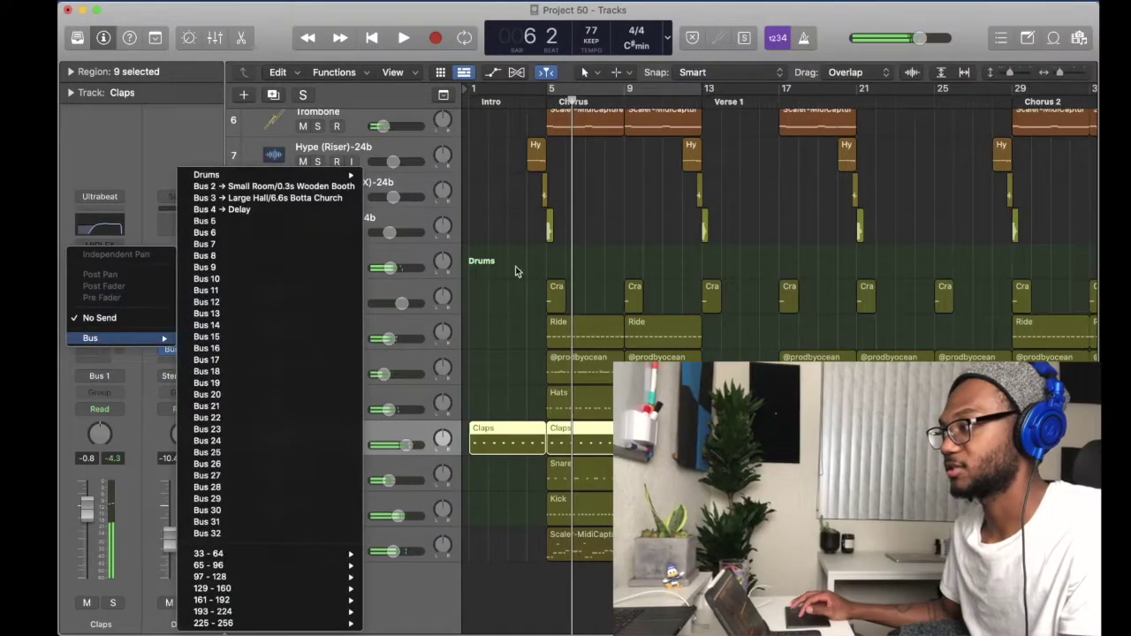
# - Return to the project start, add a Bus 3 (Large Hall) send at -14.0 dB to the Claps track and play it
pyautogui.press('Escape')
pyautogui.press('Return')
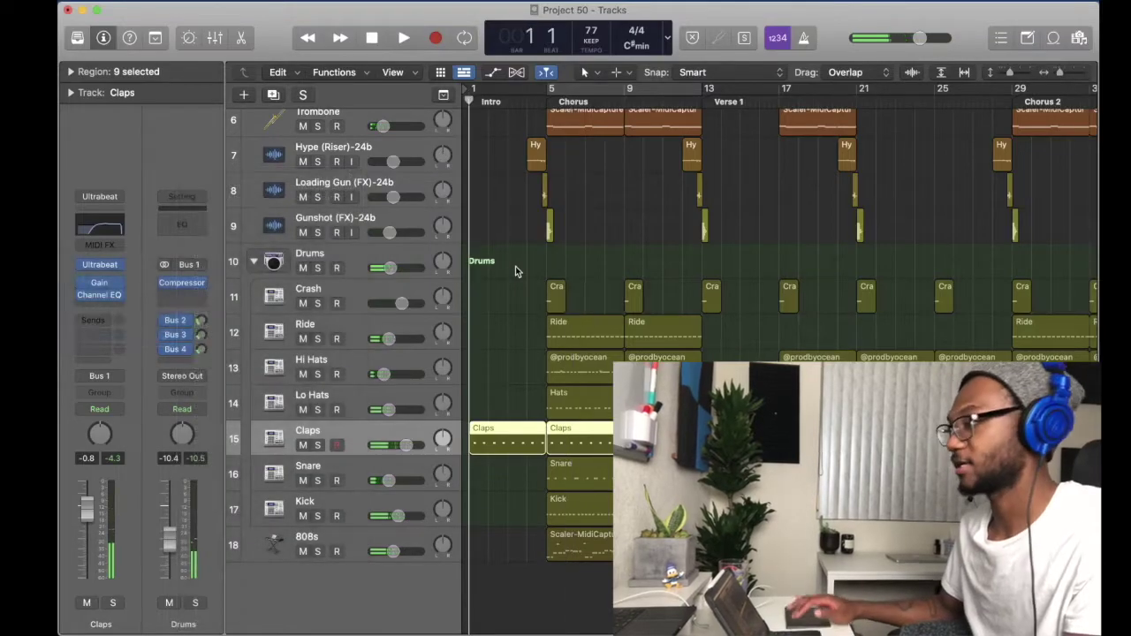
pyautogui.click(104, 311)
pyautogui.moveTo(150, 338)
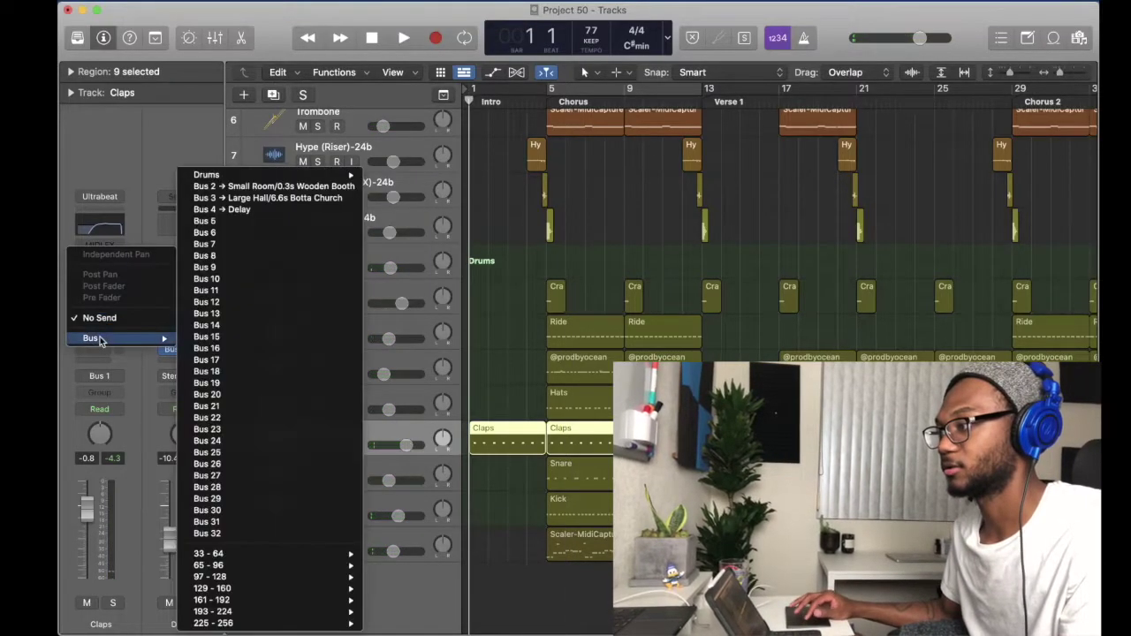
pyautogui.click(276, 198)
pyautogui.press('space')
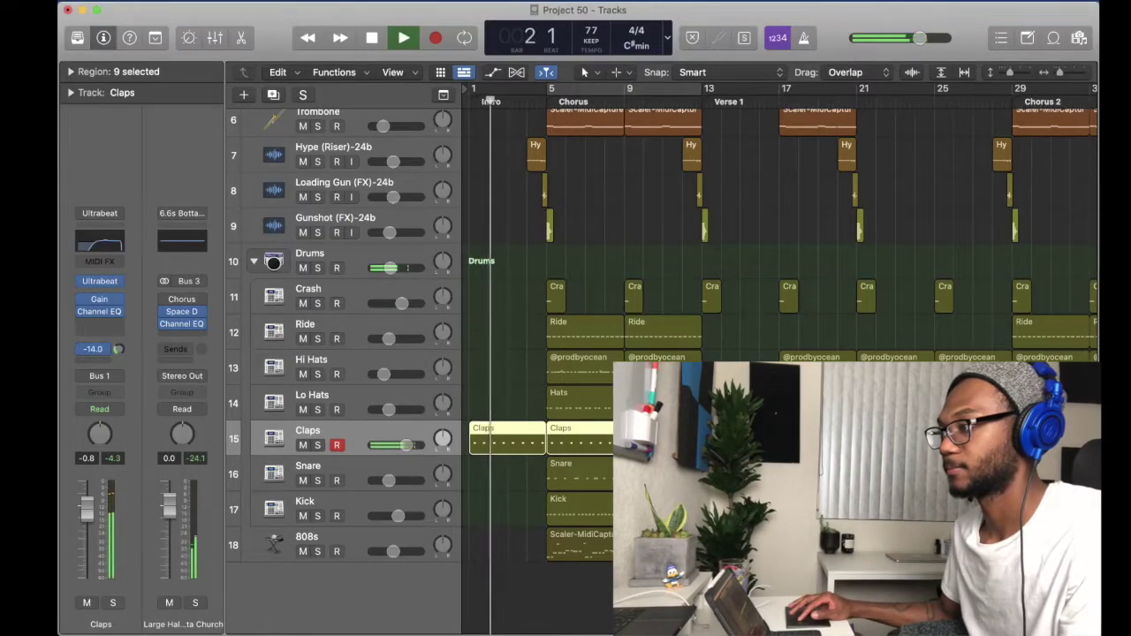
# - Add a Bus 2 (Small Room) send to the Claps track during playback and hide the inspector
pyautogui.click(105, 359)
pyautogui.moveTo(90, 377)
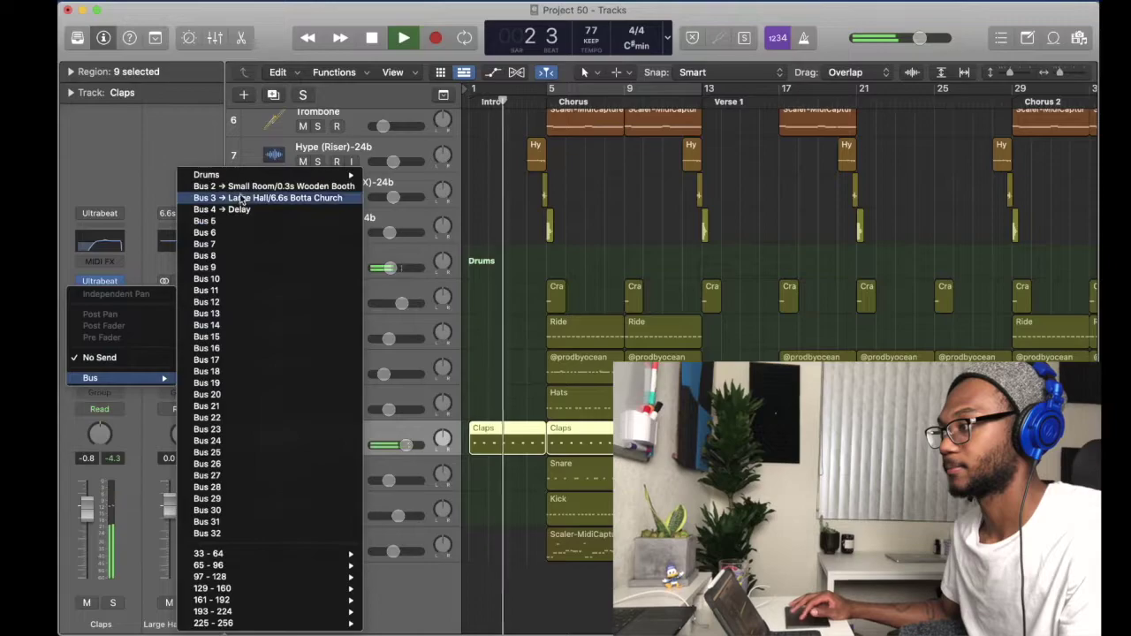
pyautogui.click(243, 186)
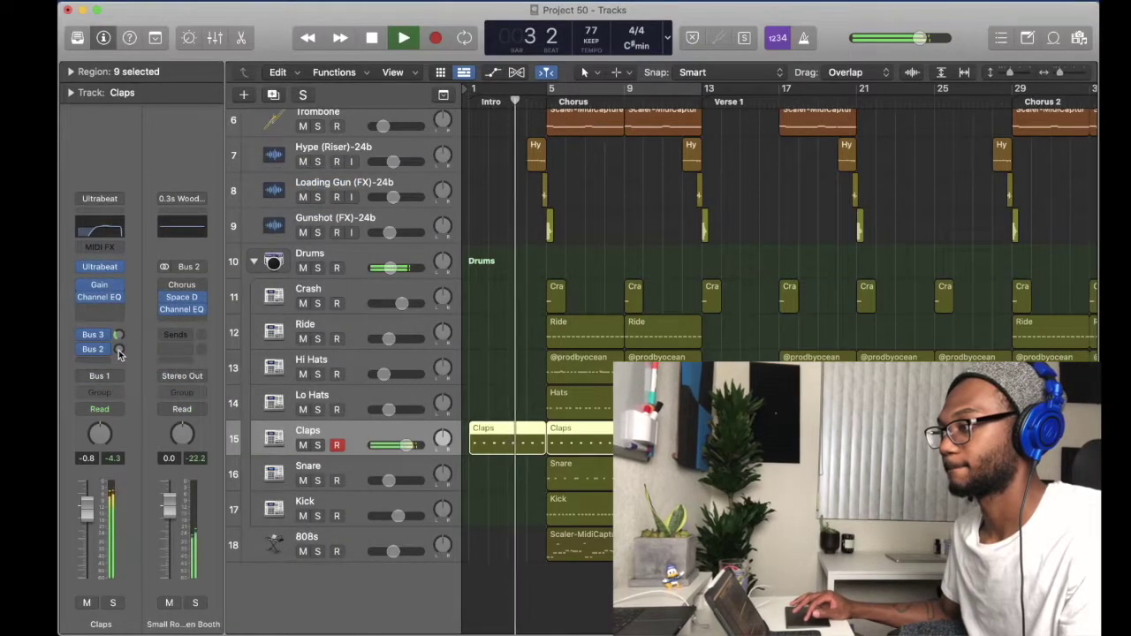
pyautogui.click(102, 45)
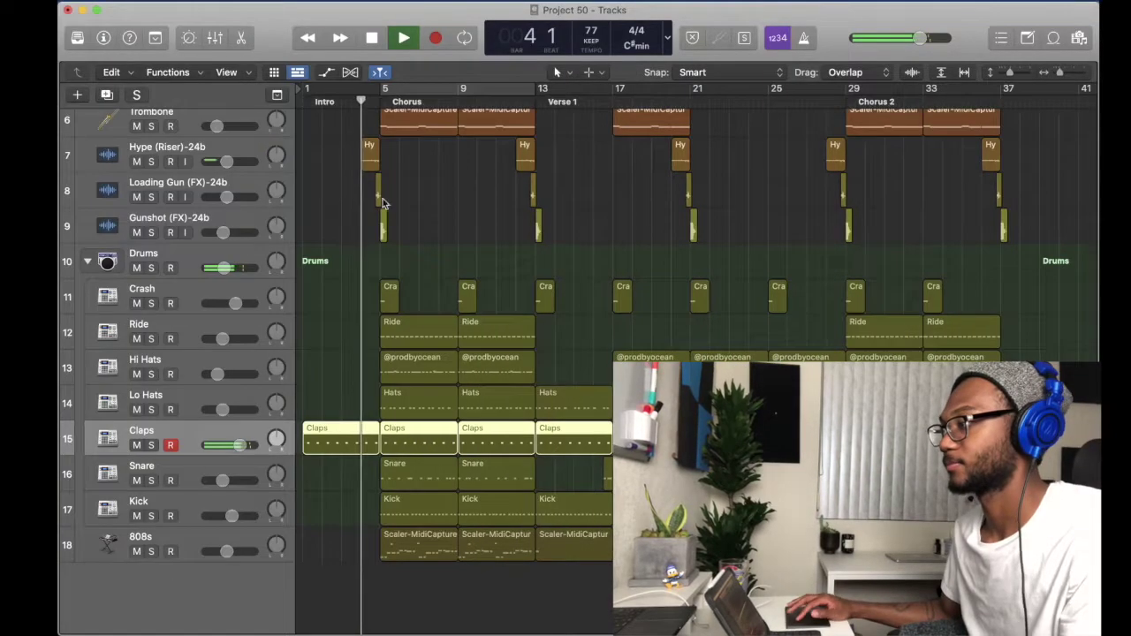
# - Lower the Cello's high cut frequency automation to 420 Hz between bars 45 and 49
pyautogui.scroll(5, 336, 230)
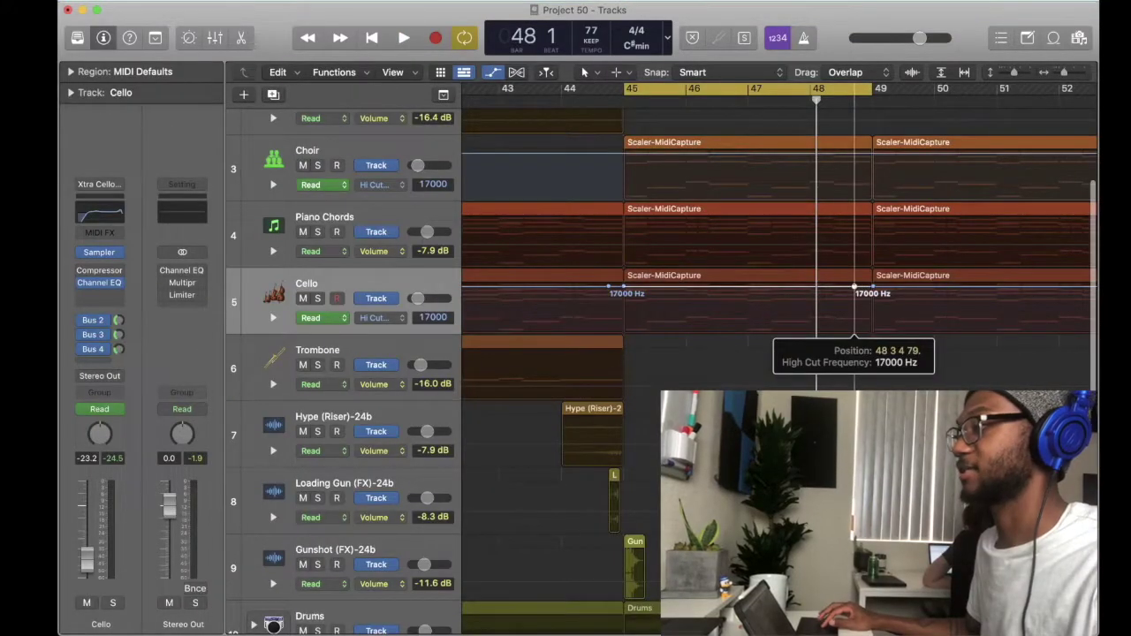
pyautogui.moveTo(854, 288); pyautogui.dragTo(855, 289)
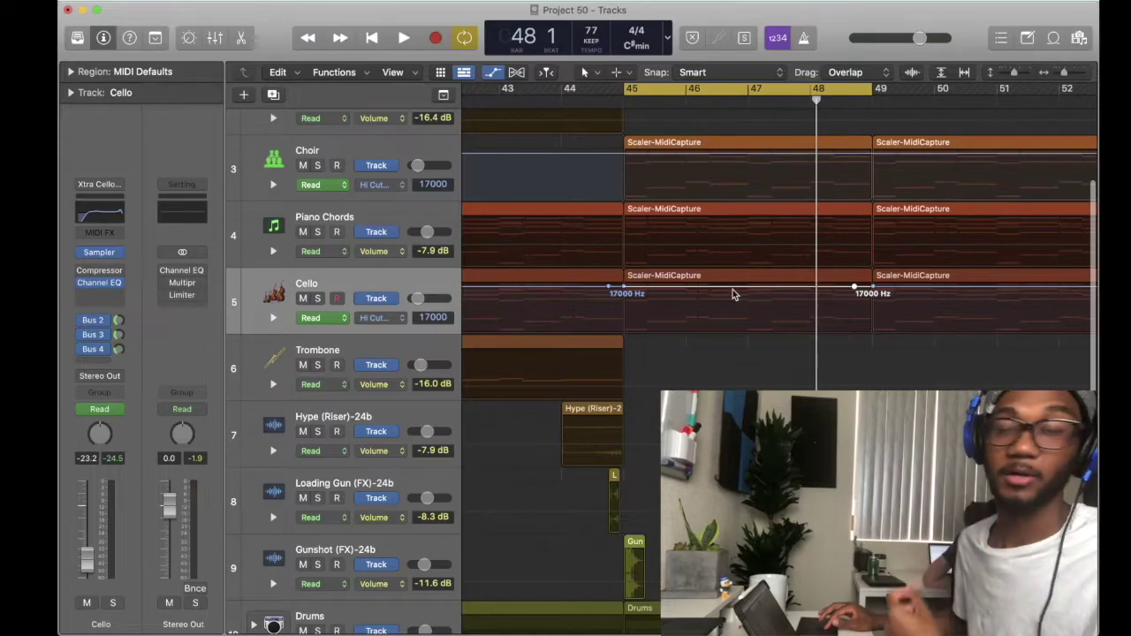
pyautogui.moveTo(732, 293); pyautogui.dragTo(733, 314)
# - Show the Channel EQ High Cut Frequency automation on Piano Chords and lower it to 488 Hz between bars 45 and 49
pyautogui.click(608, 234)
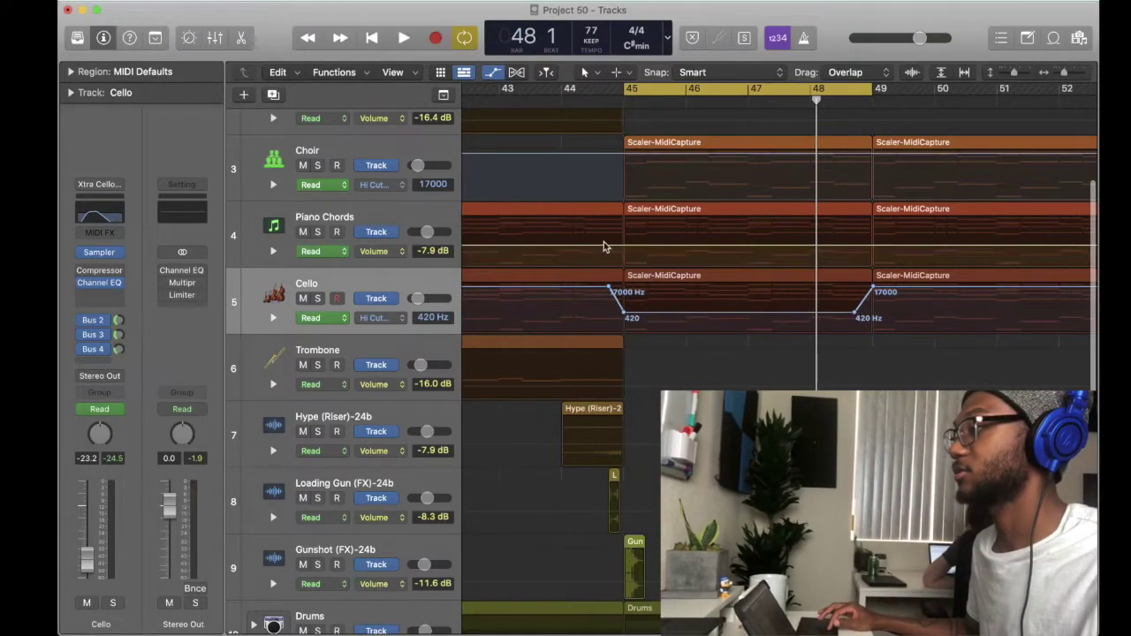
pyautogui.click(401, 253)
pyautogui.moveTo(442, 221)
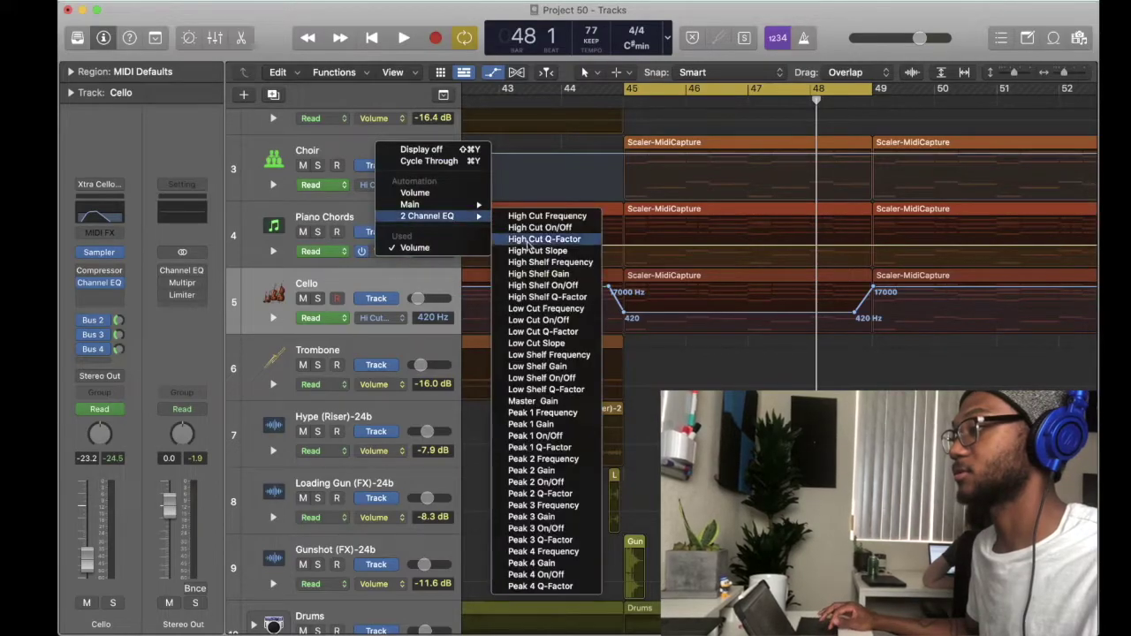
pyautogui.click(550, 216)
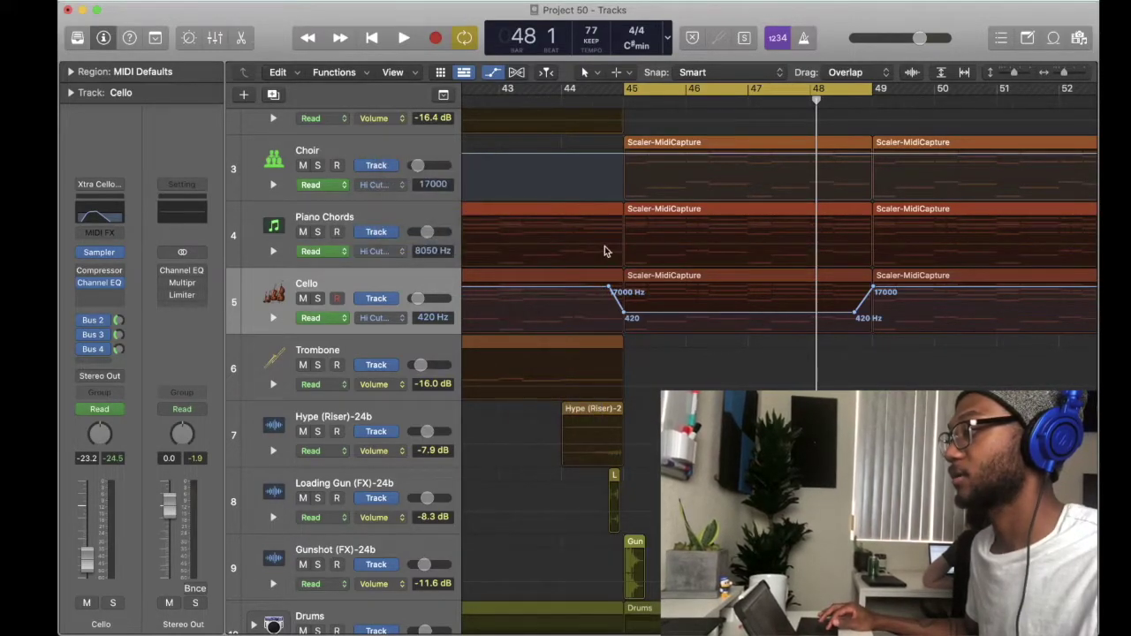
pyautogui.moveTo(745, 232); pyautogui.dragTo(744, 251)
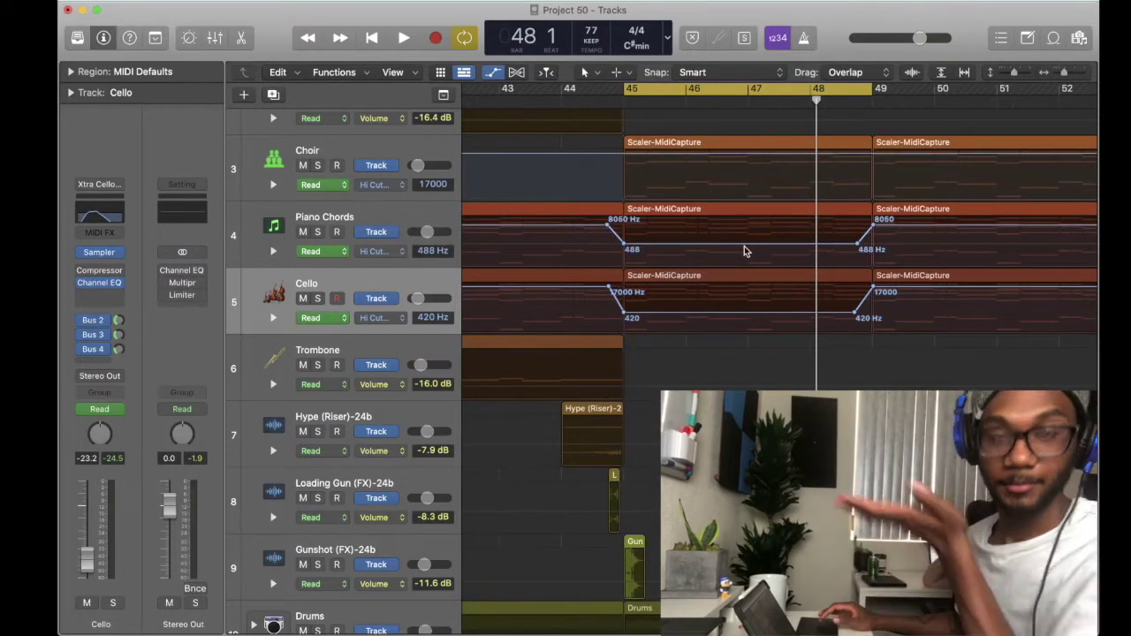
# - Lower the Choir's high cut frequency automation to 800 Hz between bars 45 and 49, play the section and hide the automation
pyautogui.click(874, 155)
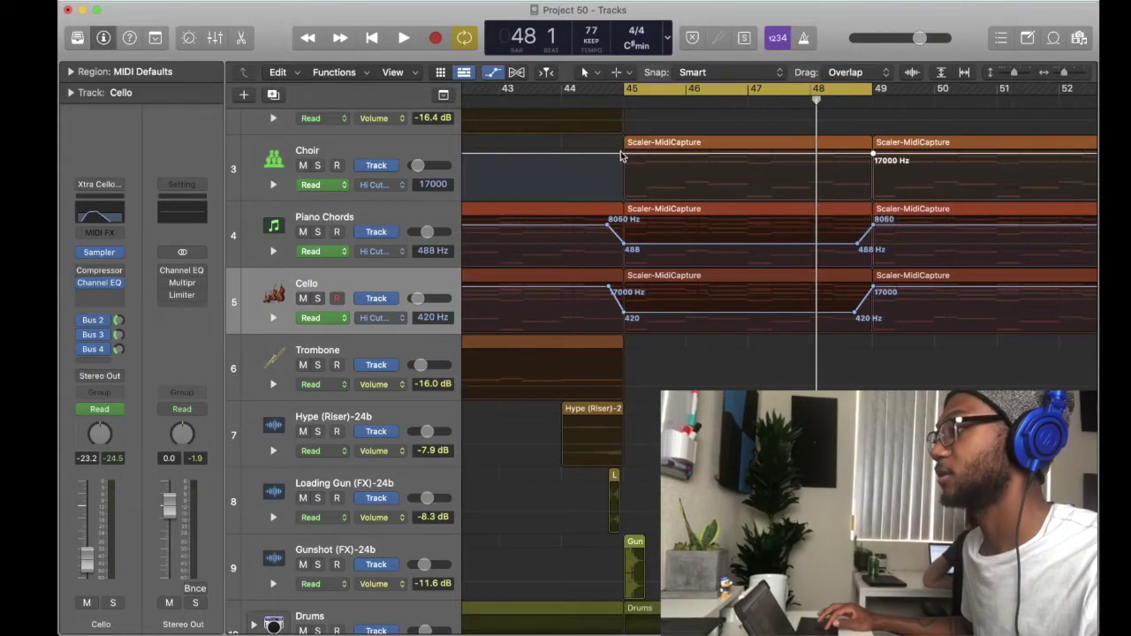
pyautogui.moveTo(621, 156)
pyautogui.mouseDown()
pyautogui.moveTo(606, 155)
pyautogui.moveTo(624, 175)
pyautogui.mouseUp()
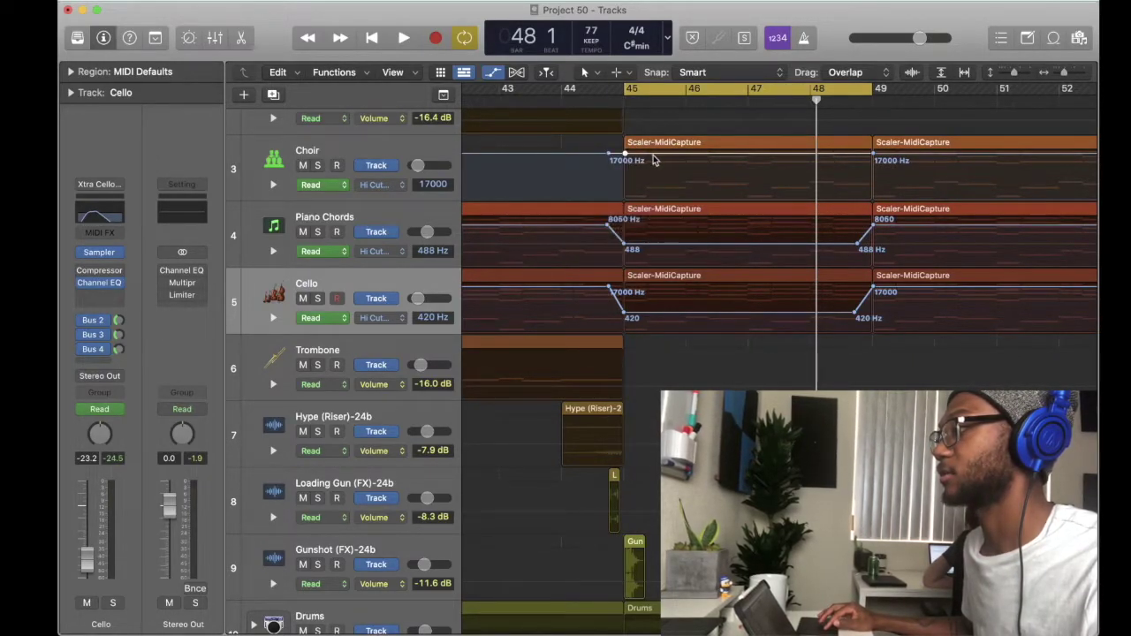
pyautogui.scroll(3, 623, 150)
pyautogui.press('space')
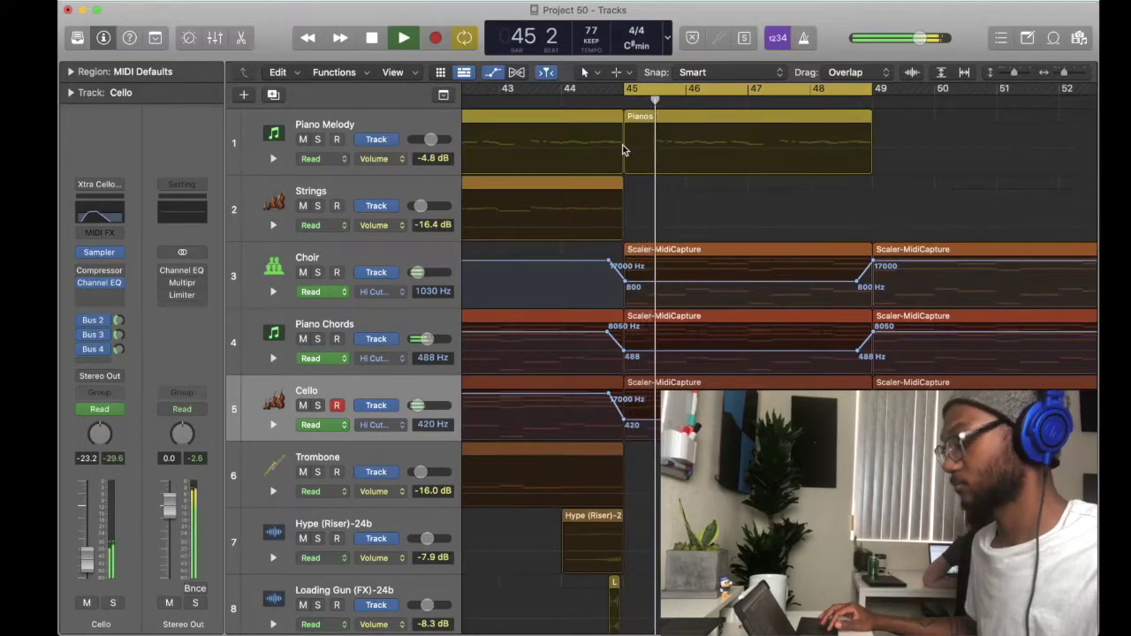
pyautogui.press('a')
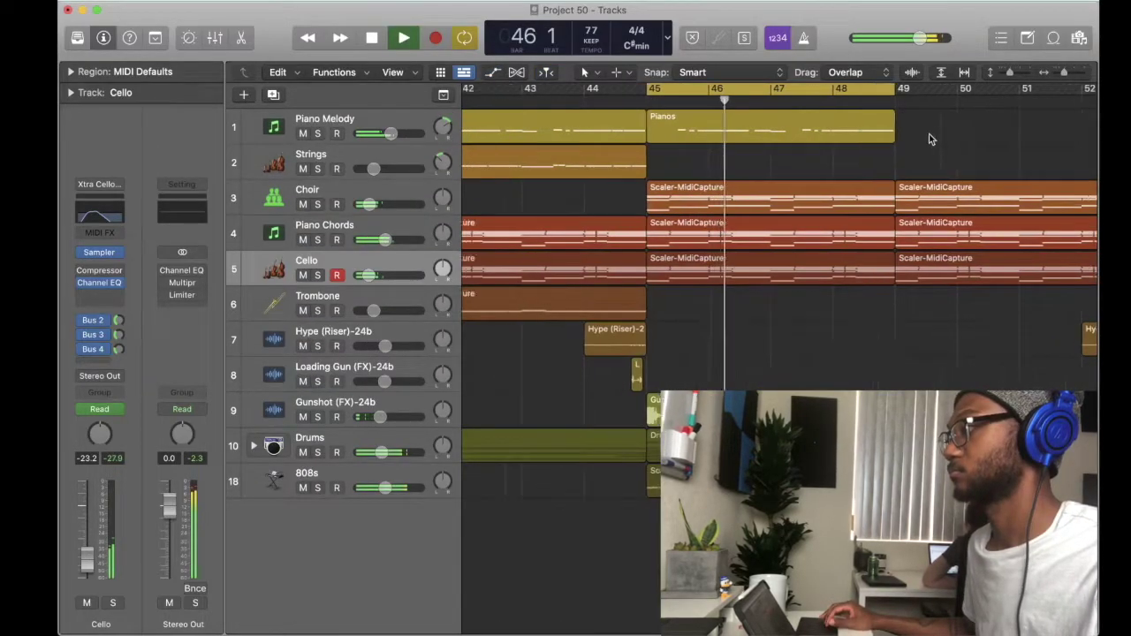
# - Play through the arrangement after Verse 2 and set the cycle range over the Bridge, bars 61 to 69
pyautogui.scroll(-5, 928, 138)
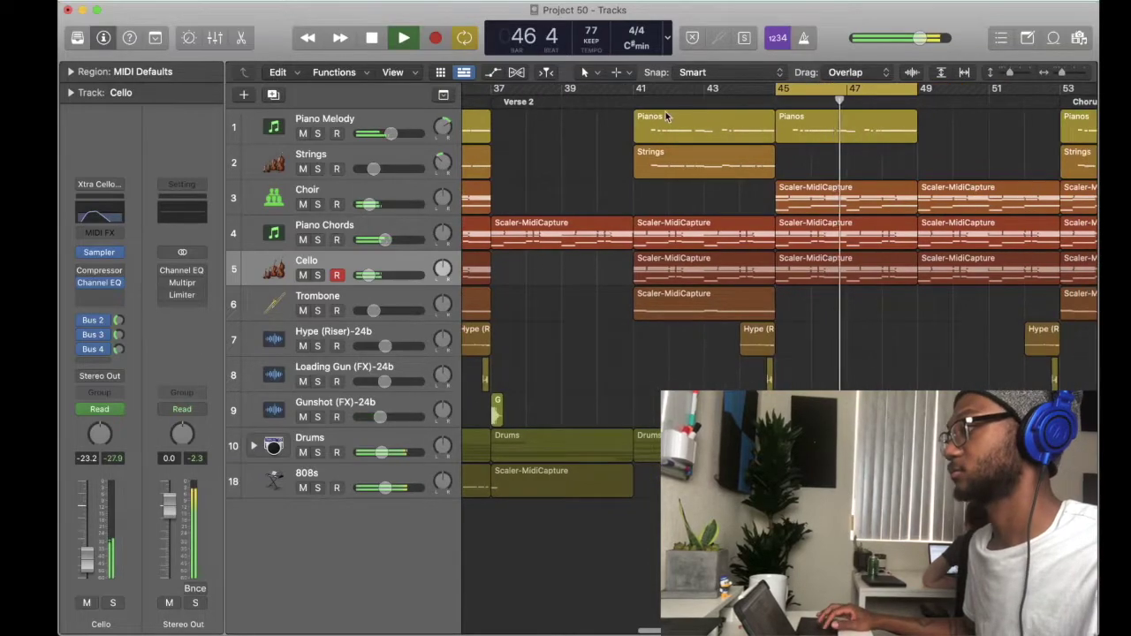
pyautogui.press('space')
pyautogui.press('space')
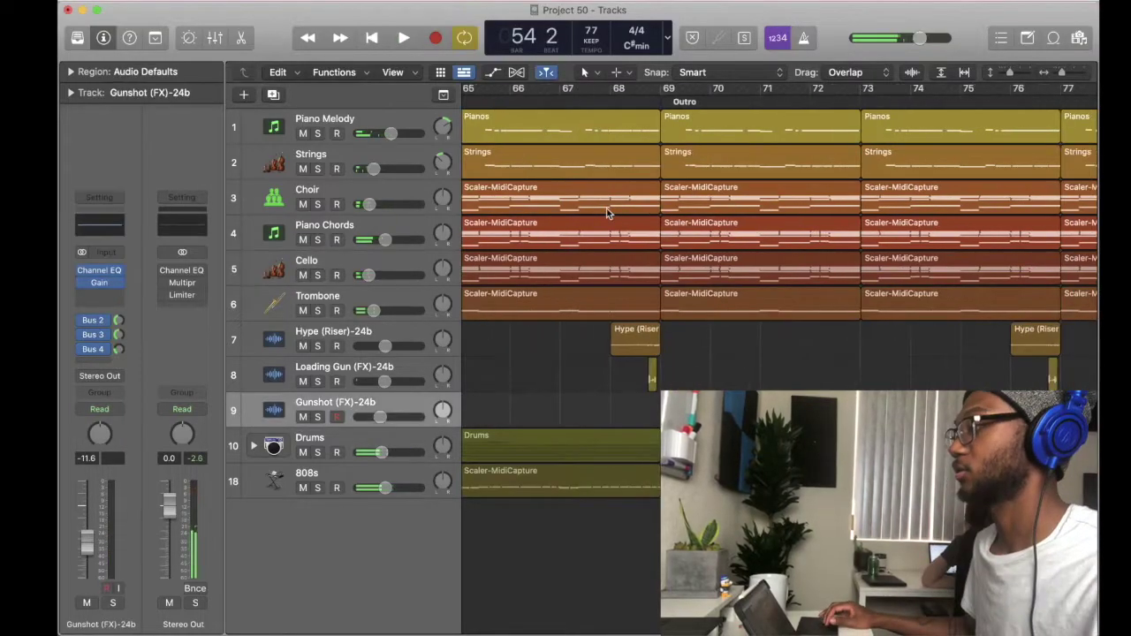
pyautogui.hscroll(5, 554, 97)
pyautogui.moveTo(554, 97); pyautogui.dragTo(934, 107)
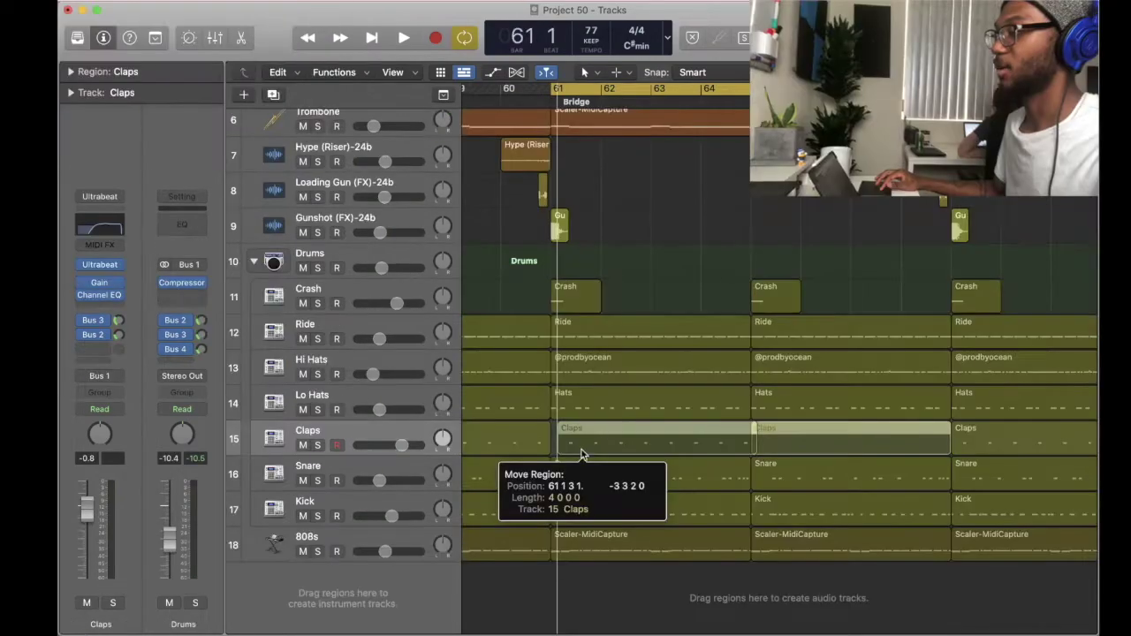
# - Move the Claps region from bar 65 to bar 61 and remove the Snare regions from the Bridge
pyautogui.moveTo(574, 450); pyautogui.dragTo(801, 495)
pyautogui.click(593, 473)
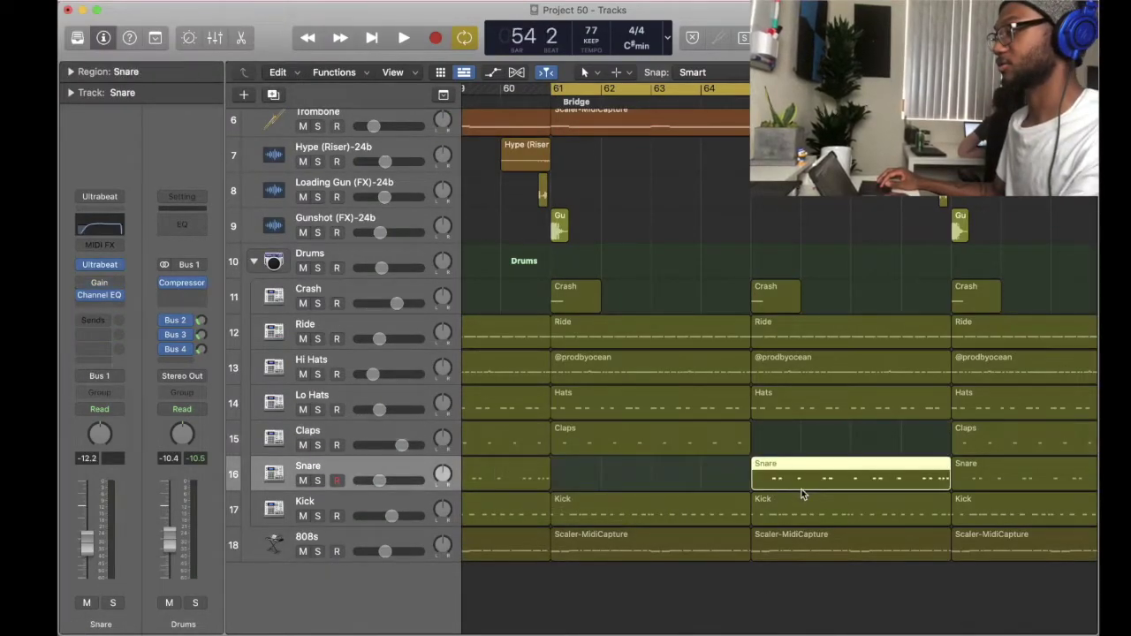
# - Thin the Claps region at bar 61 to one hit on beat 3 of each bar and copy the region to bar 65
pyautogui.doubleClick(623, 444)
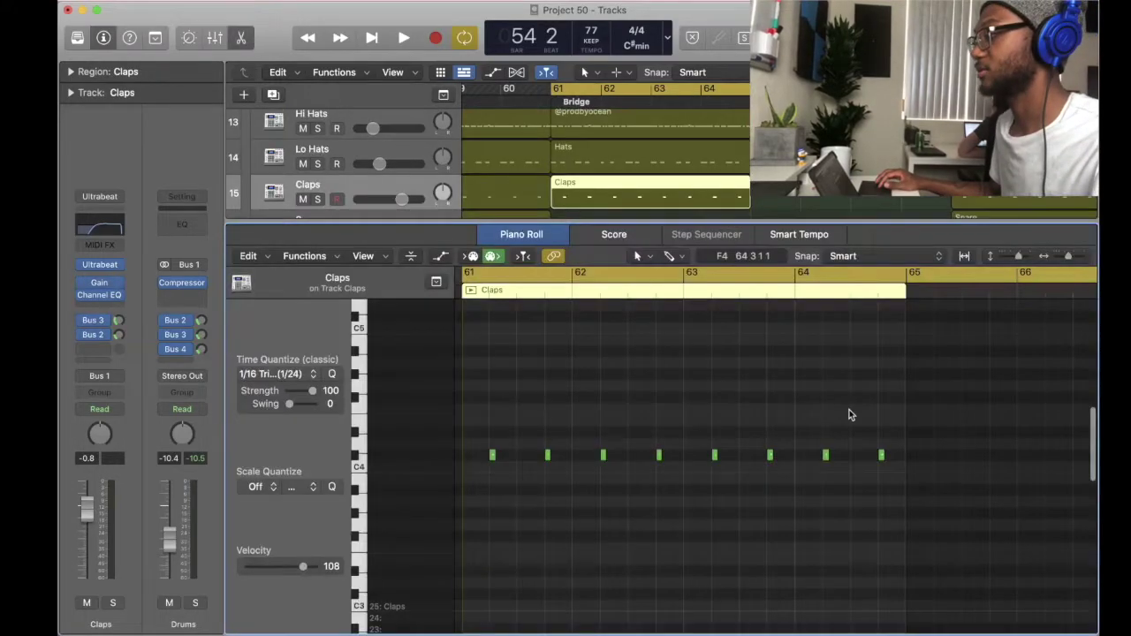
pyautogui.moveTo(1030, 409); pyautogui.dragTo(546, 517)
pyautogui.press('Delete')
pyautogui.moveTo(520, 455); pyautogui.dragTo(630, 460)
pyautogui.hscroll(-3, 795, 442)
pyautogui.hscroll(2, 762, 452)
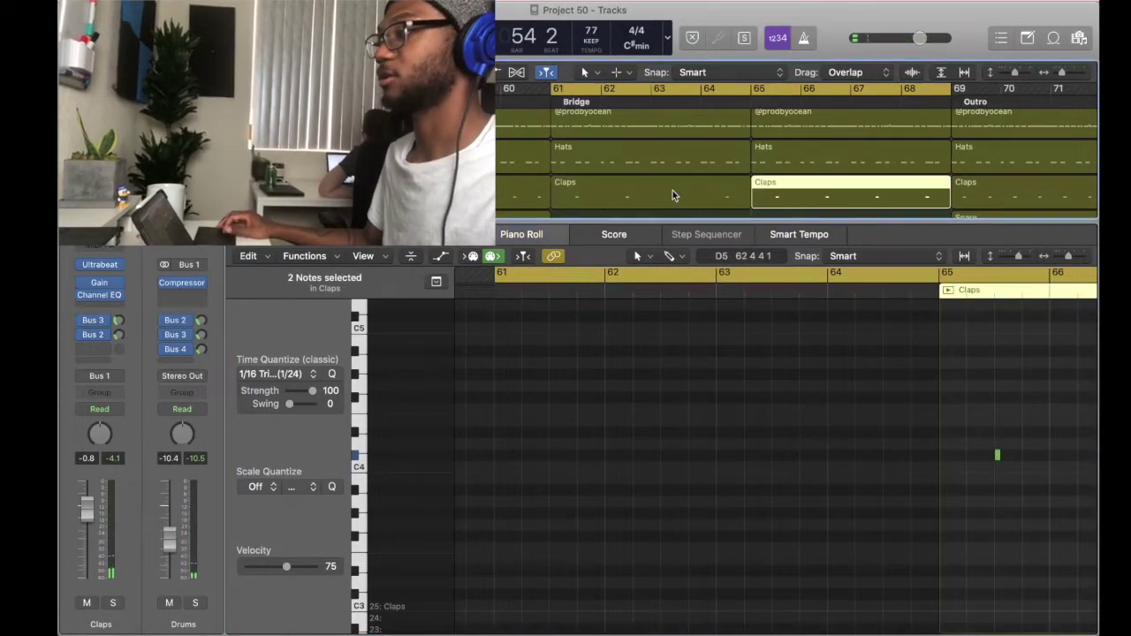
pyautogui.press('space')
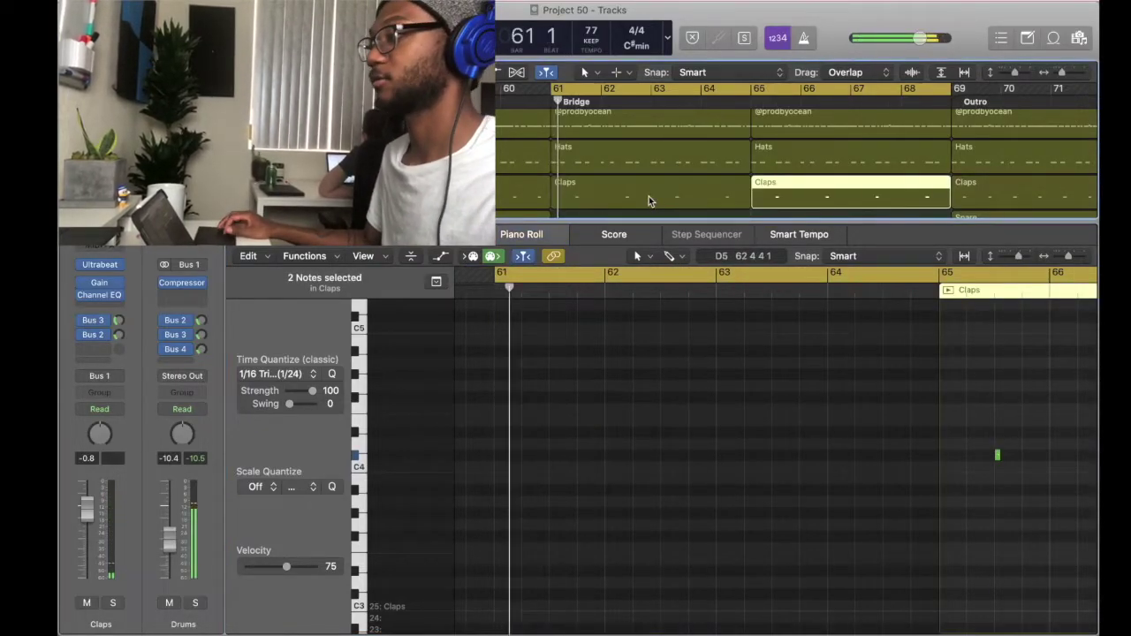
pyautogui.press('p')
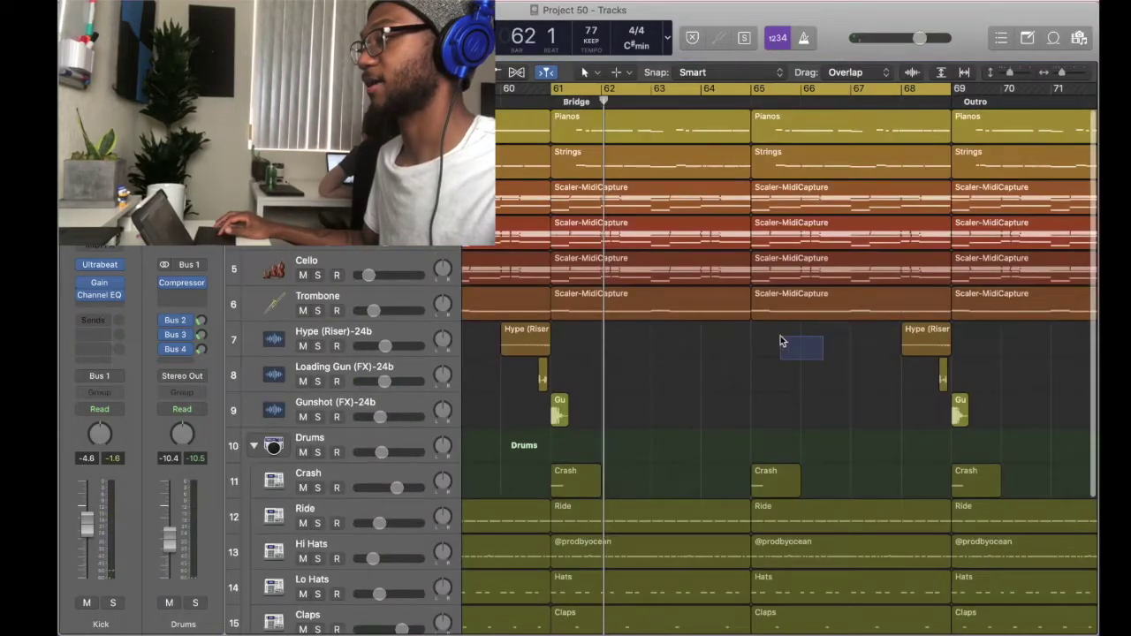
# - Delete the Piano Chords, Cello and Trombone regions from bars 61 to 69 and play the Bridge
pyautogui.moveTo(760, 328)
pyautogui.mouseDown()
pyautogui.moveTo(699, 283)
pyautogui.moveTo(705, 250)
pyautogui.mouseUp()
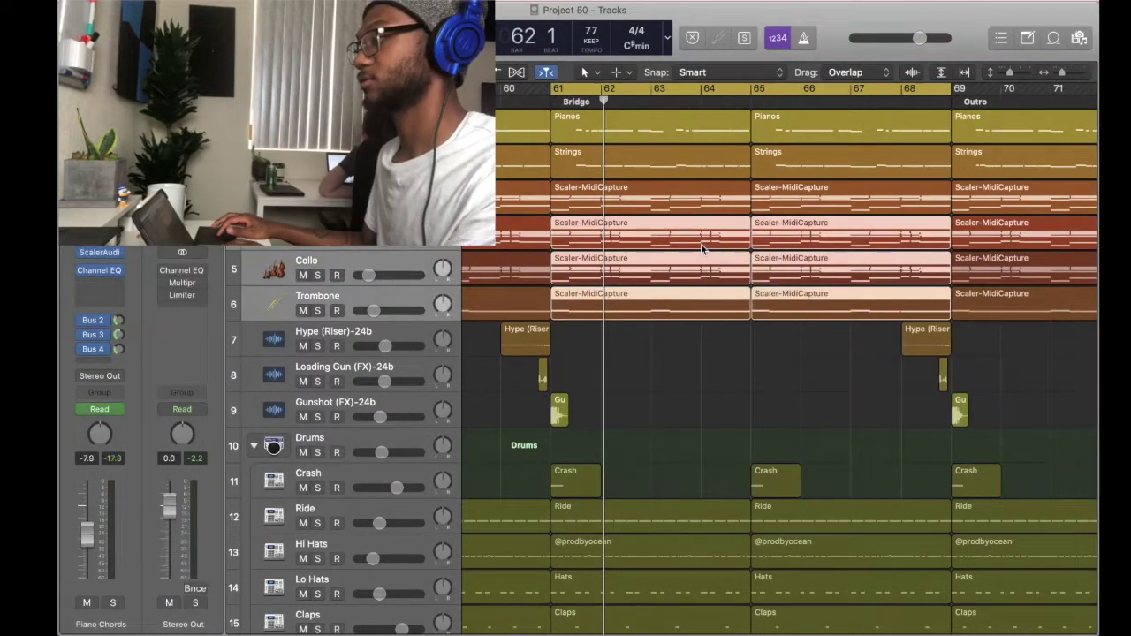
pyautogui.press('Delete')
pyautogui.click(687, 222)
pyautogui.press('space')
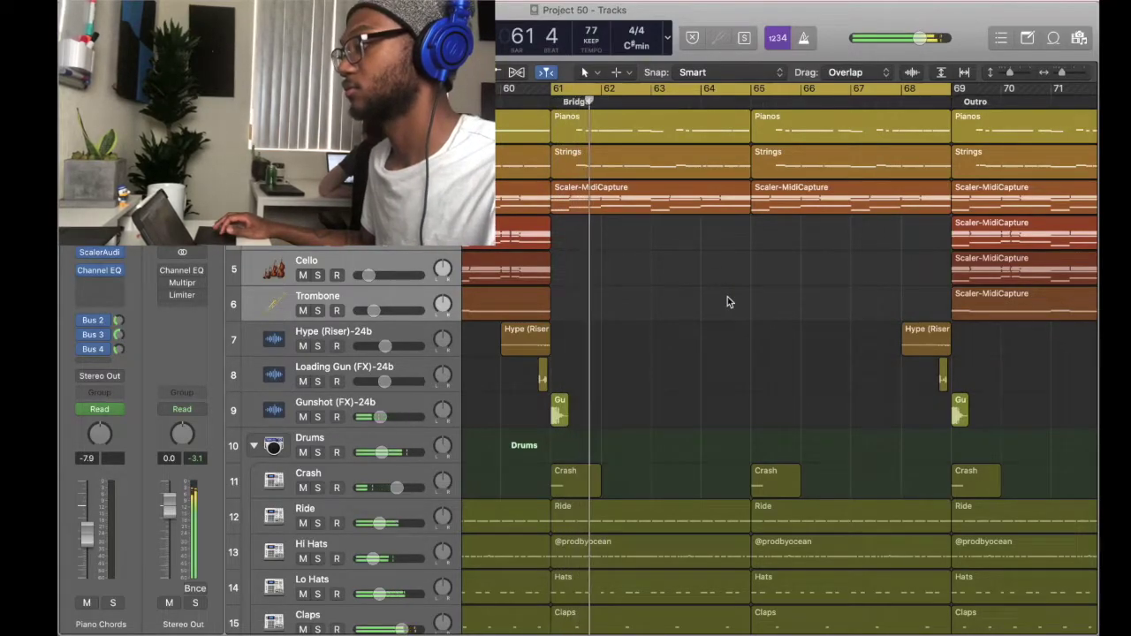
# - Remove the Hi Hats and Lo Hats regions from the Bridge and copy the Piano Chords region from bar 69 to bar 65
pyautogui.scroll(-2, 727, 296)
pyautogui.moveTo(1044, 233); pyautogui.dragTo(850, 234)
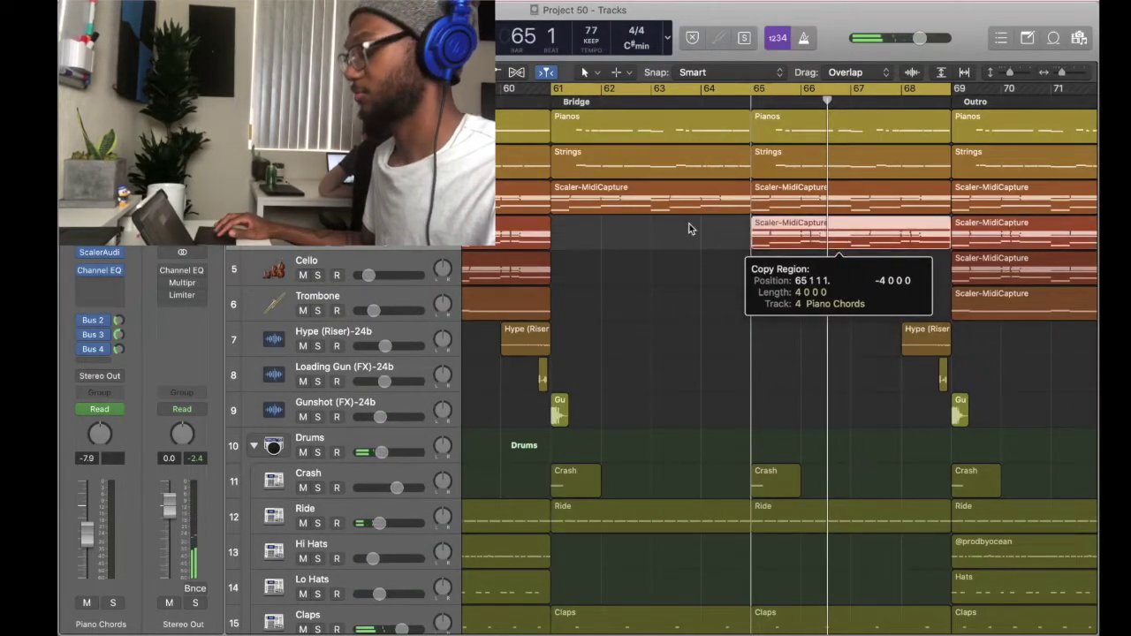
# - Automate the Piano Chords high cut to rise from 78.5 Hz at bar 65 to 8050 Hz at bar 69 and play it
pyautogui.press('a')
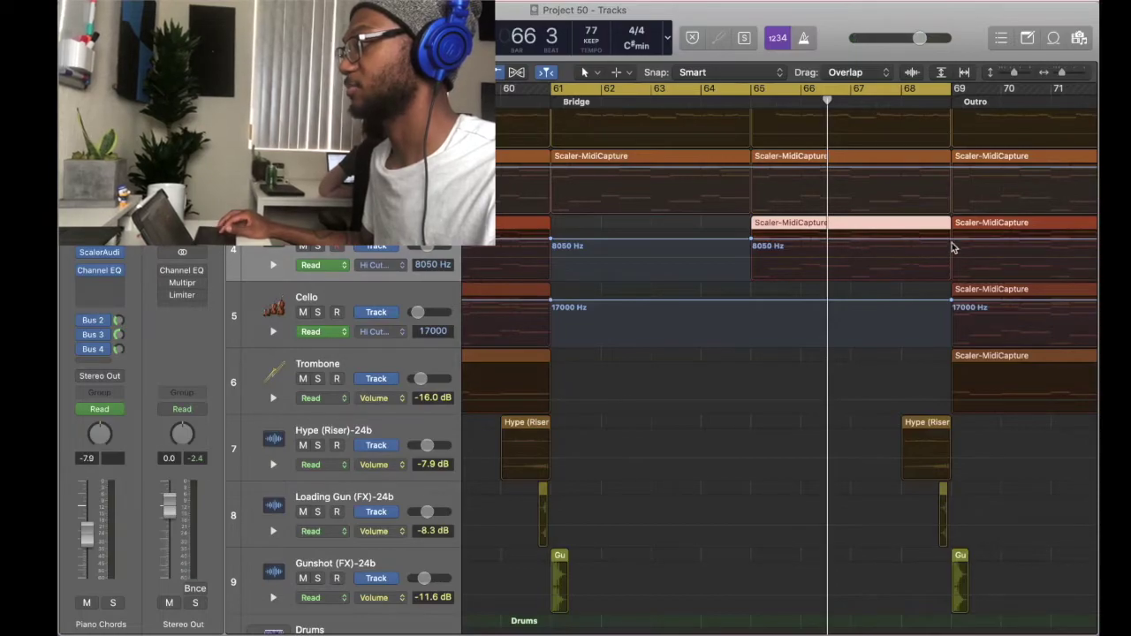
pyautogui.click(952, 243)
pyautogui.moveTo(753, 245); pyautogui.dragTo(751, 271)
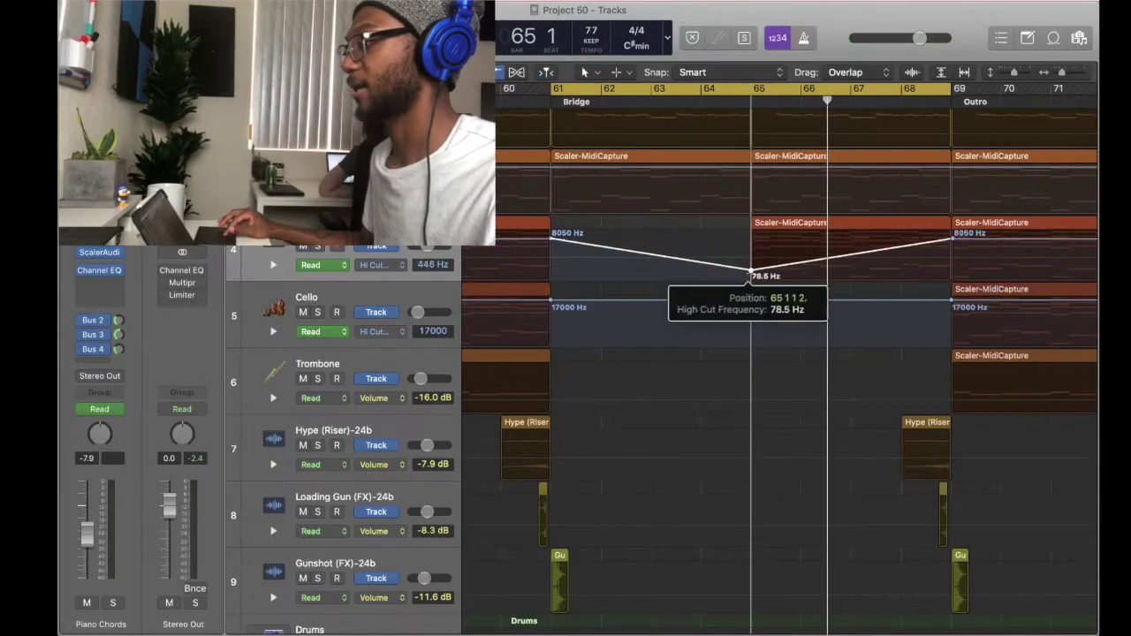
pyautogui.press('space')
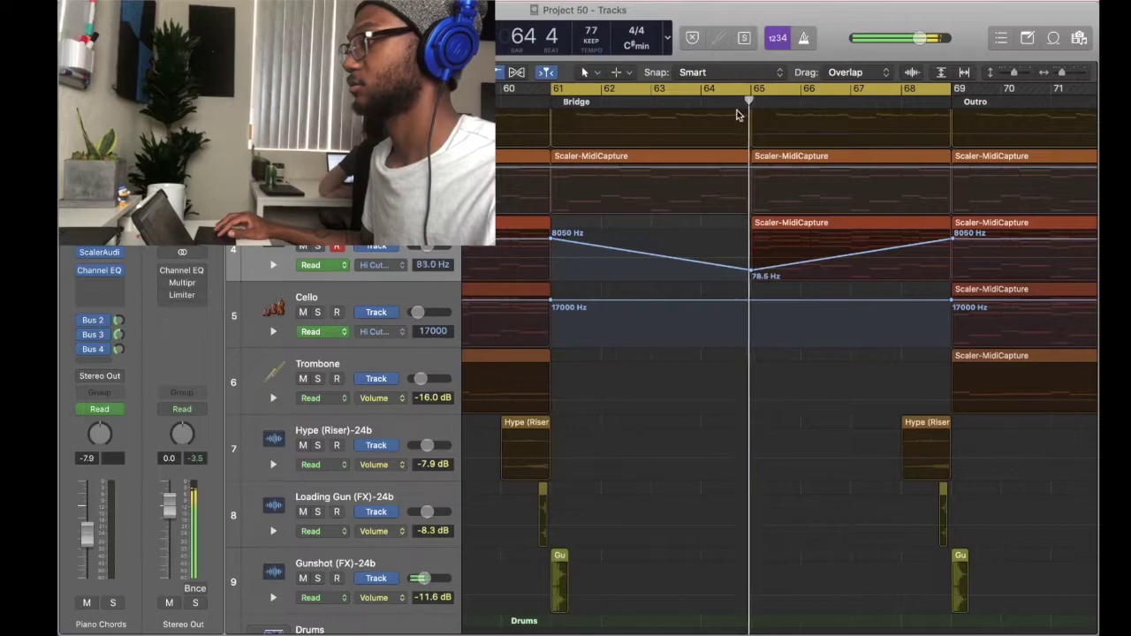
# - Hide the automation, turn off the cycle and listen to the Bridge play through into the Outro
pyautogui.press('a')
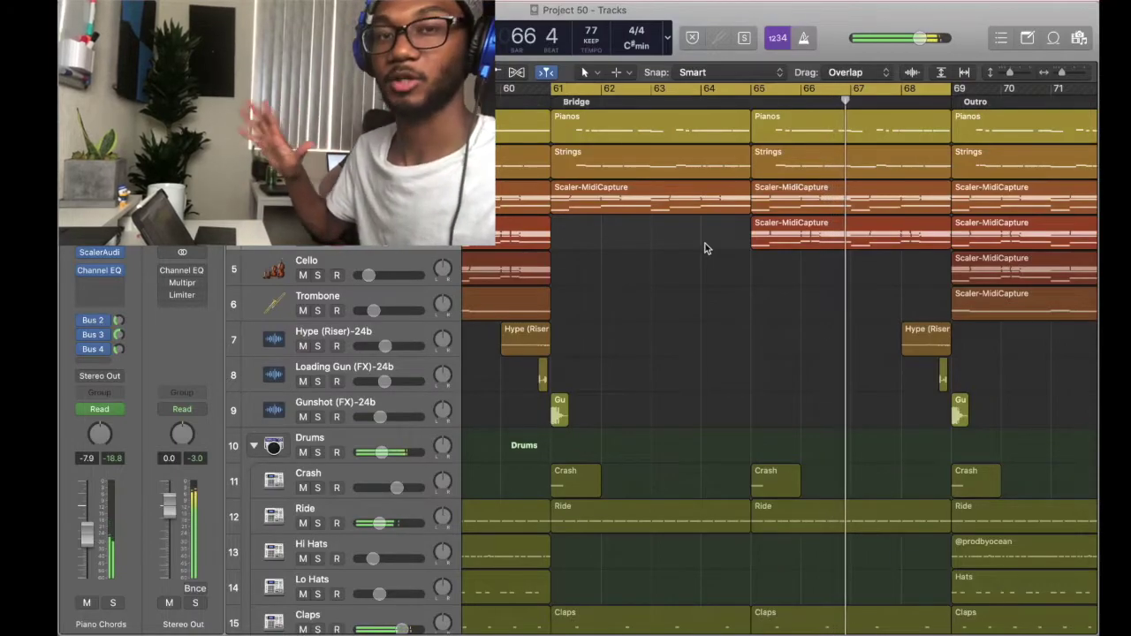
pyautogui.press('c')
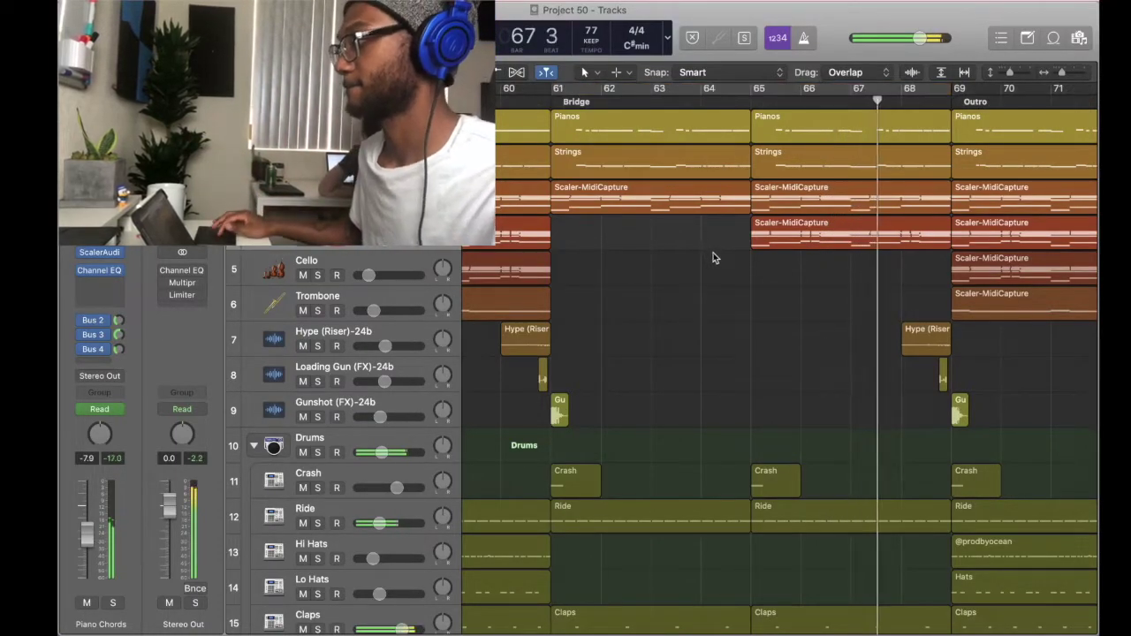
pyautogui.hscroll(3, 717, 257)
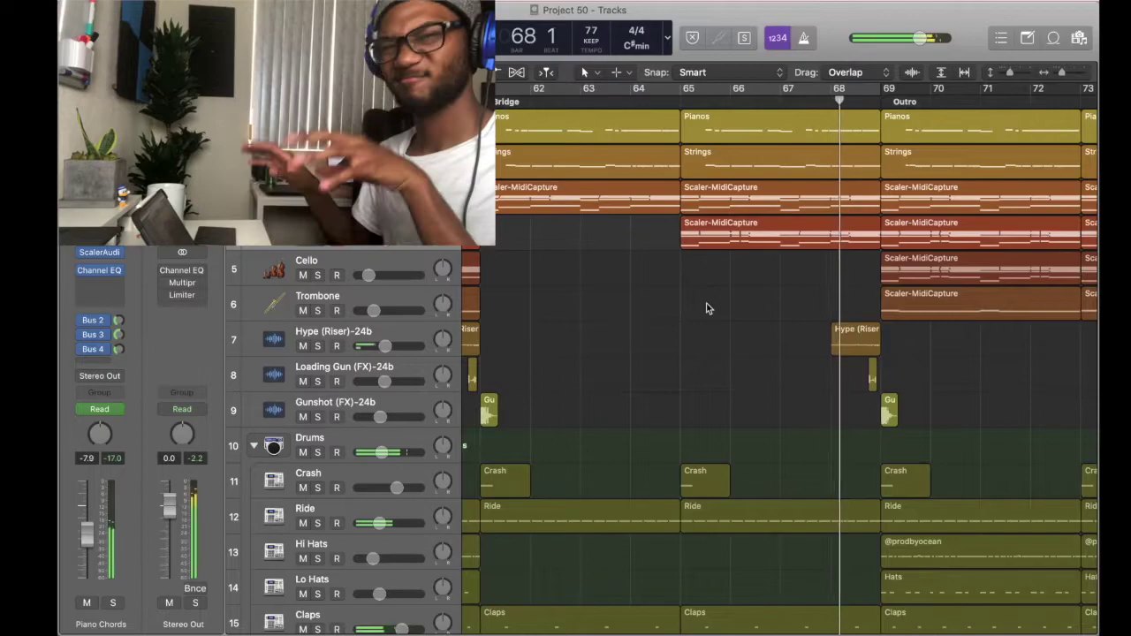
pyautogui.hscroll(1, 706, 307)
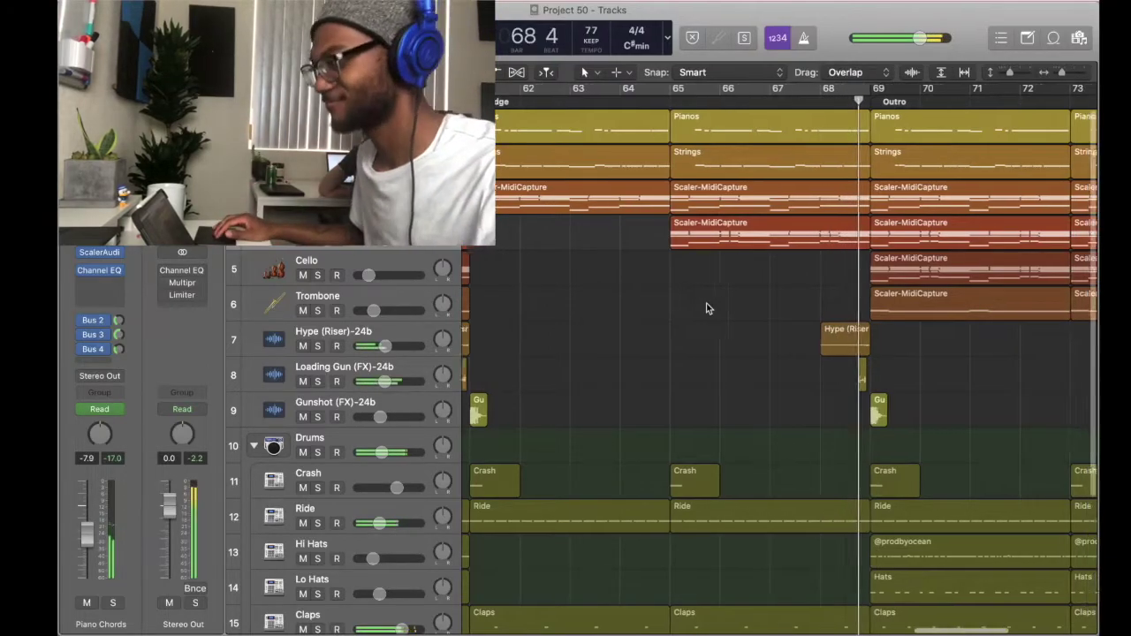
pyautogui.hscroll(4, 706, 308)
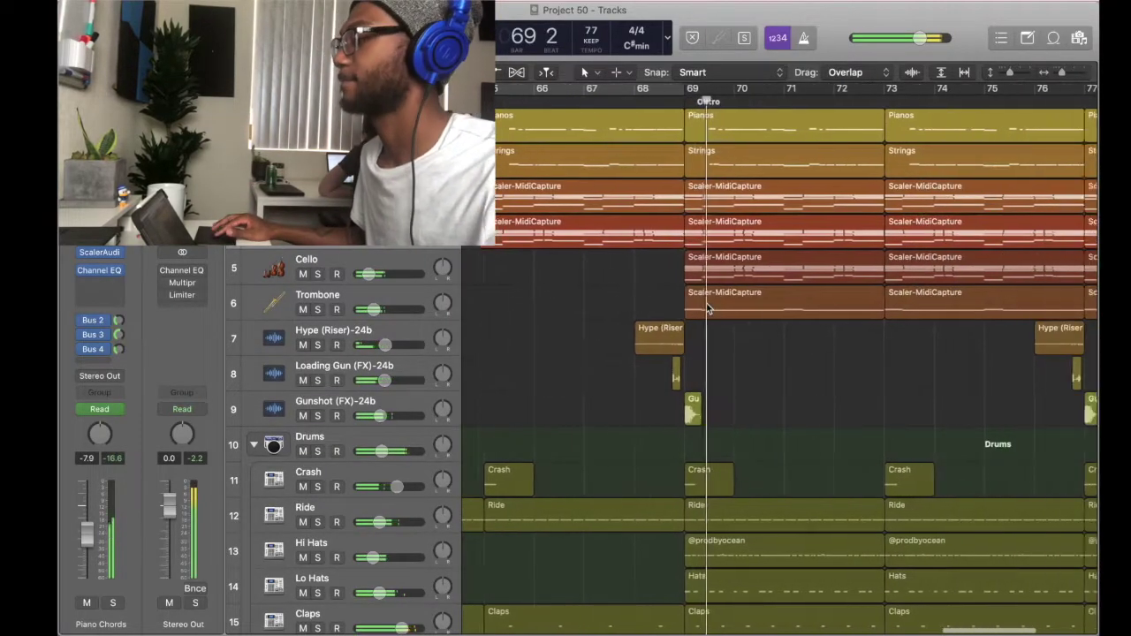
# - Open the Snare region at bar 61 of the Bridge in the Piano Roll, switch the editing tool and play the pattern
pyautogui.hscroll(3, 767, 369)
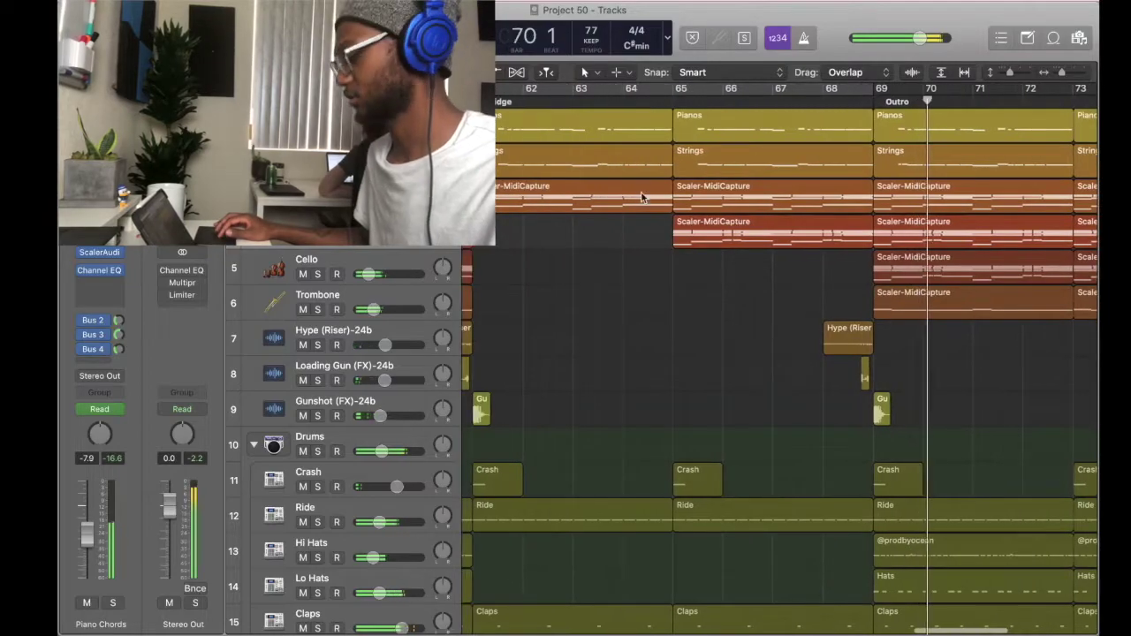
pyautogui.scroll(-5, 792, 361)
pyautogui.hscroll(2, 792, 361)
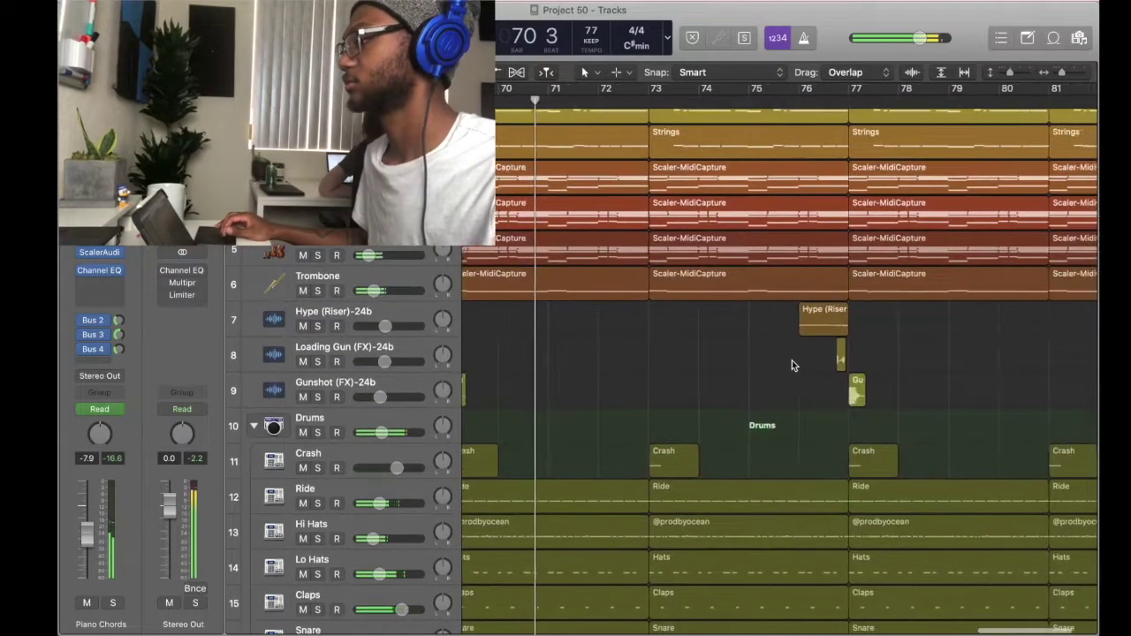
pyautogui.hscroll(-10, 792, 361)
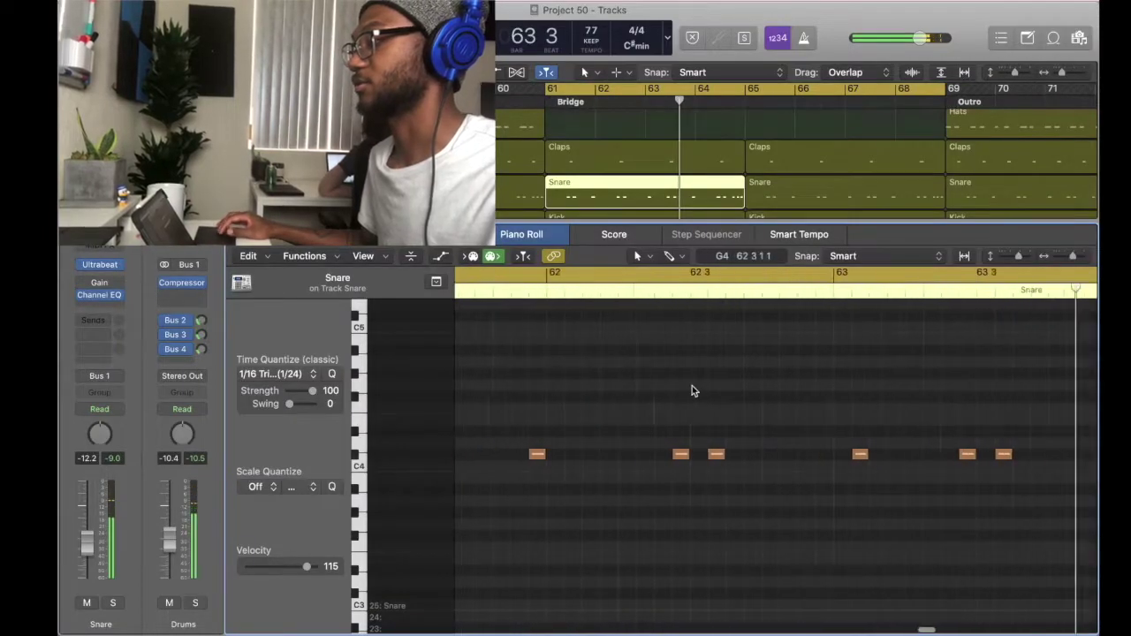
pyautogui.press('space')
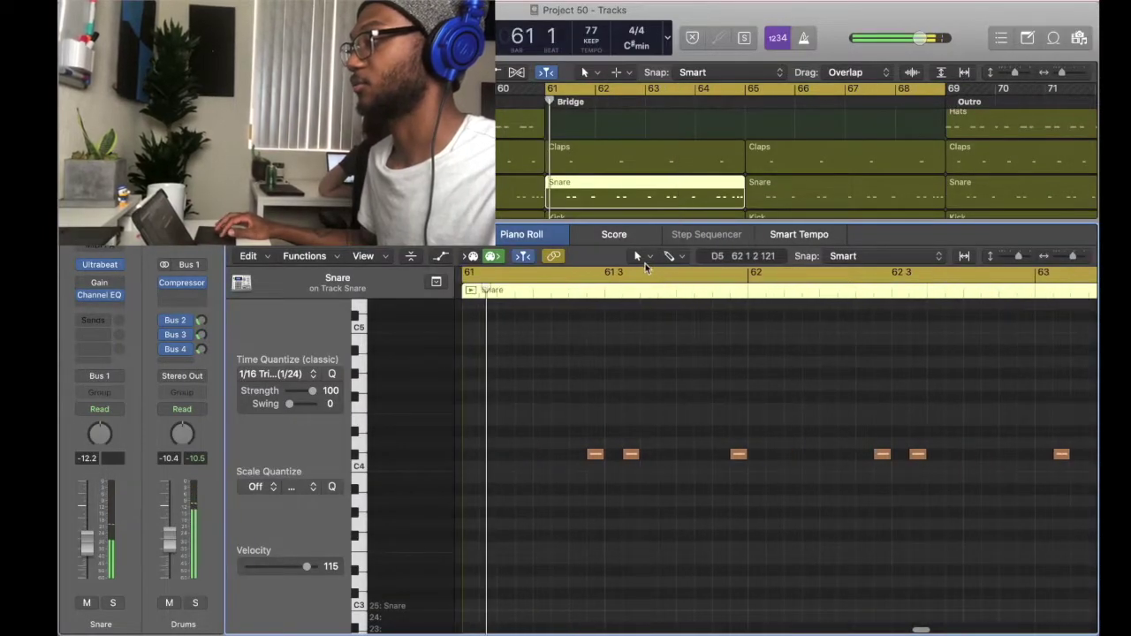
pyautogui.click(638, 256)
pyautogui.click(687, 501)
pyautogui.press('space')
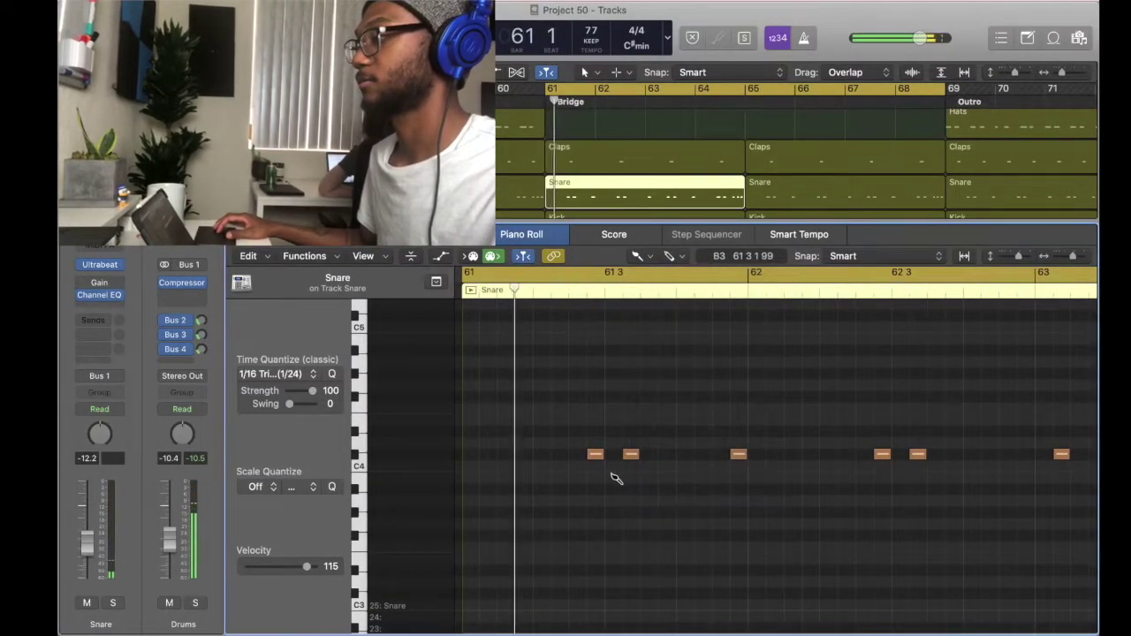
pyautogui.press('space')
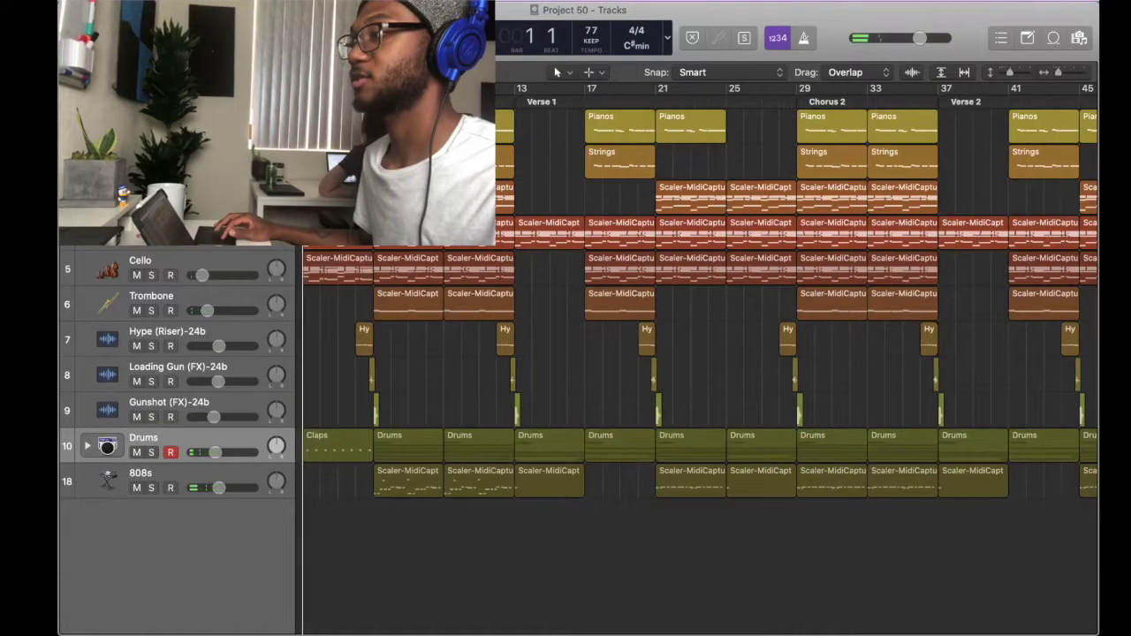
# - Show the channel strips, enable the Multipressor and Limiter on the Stereo Out and open the Multipressor settings
pyautogui.press('i')
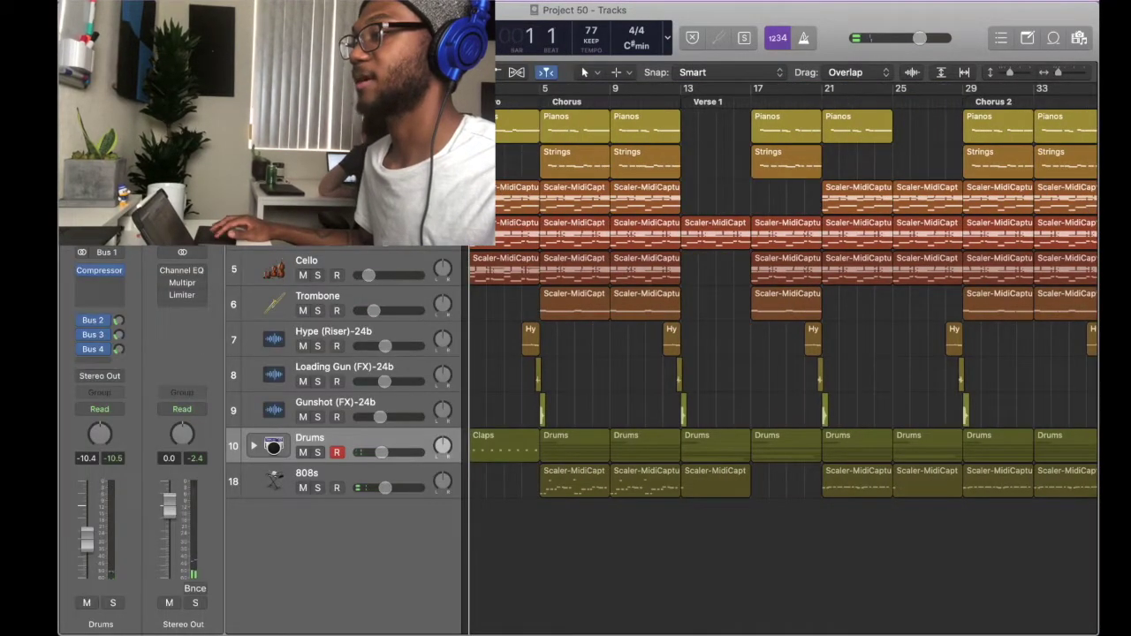
pyautogui.click(165, 283)
pyautogui.click(165, 295)
pyautogui.click(183, 283)
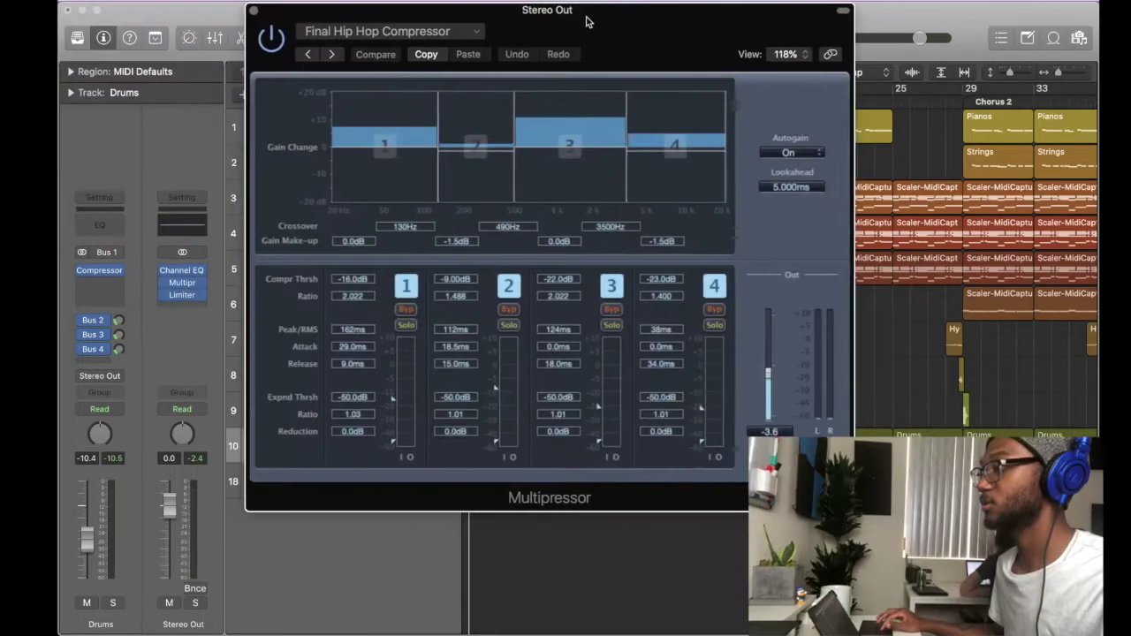
pyautogui.moveTo(589, 21); pyautogui.dragTo(598, 61)
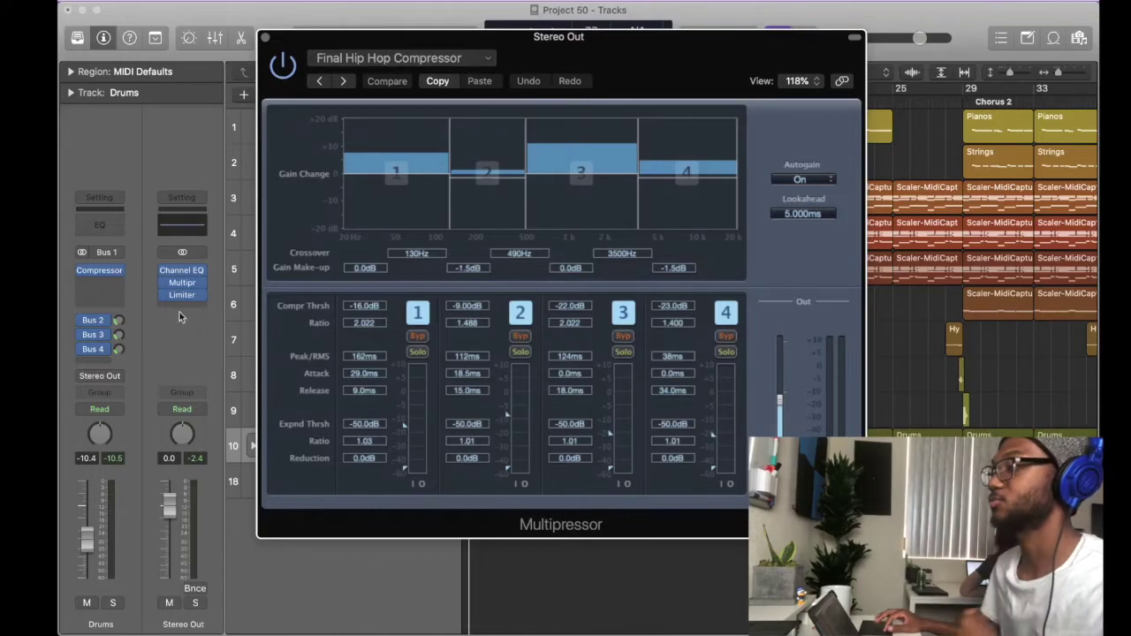
# - Bypass the Stereo Out Limiter and compare the Chorus with the Multipressor off and on, leaving the Multipressor on
pyautogui.click(164, 296)
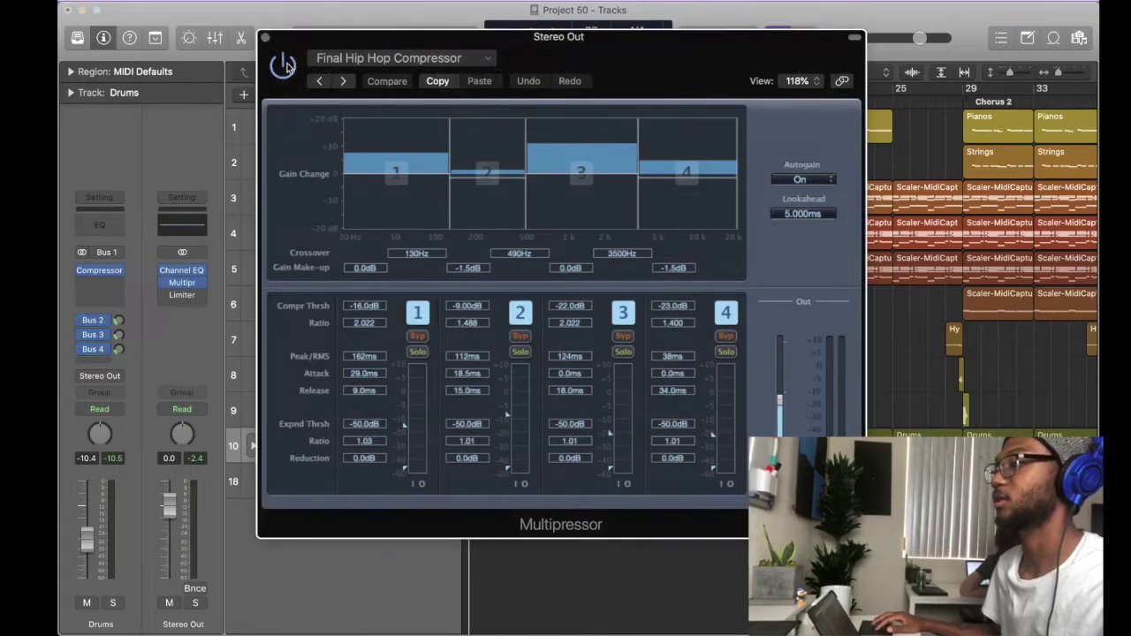
pyautogui.moveTo(576, 49); pyautogui.dragTo(621, 52)
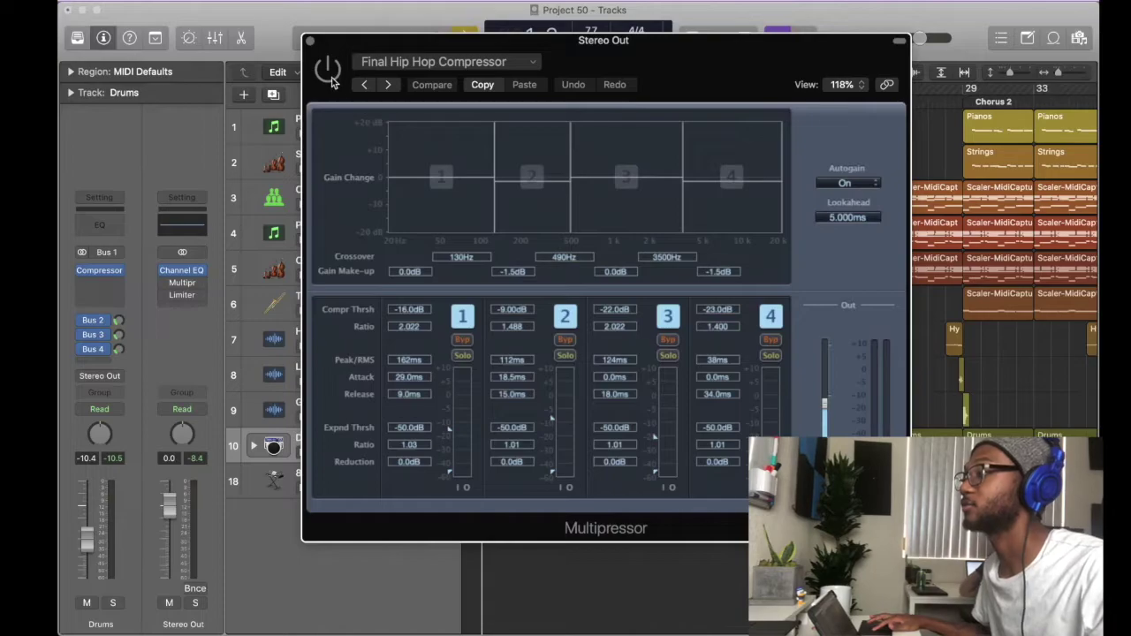
pyautogui.press('space')
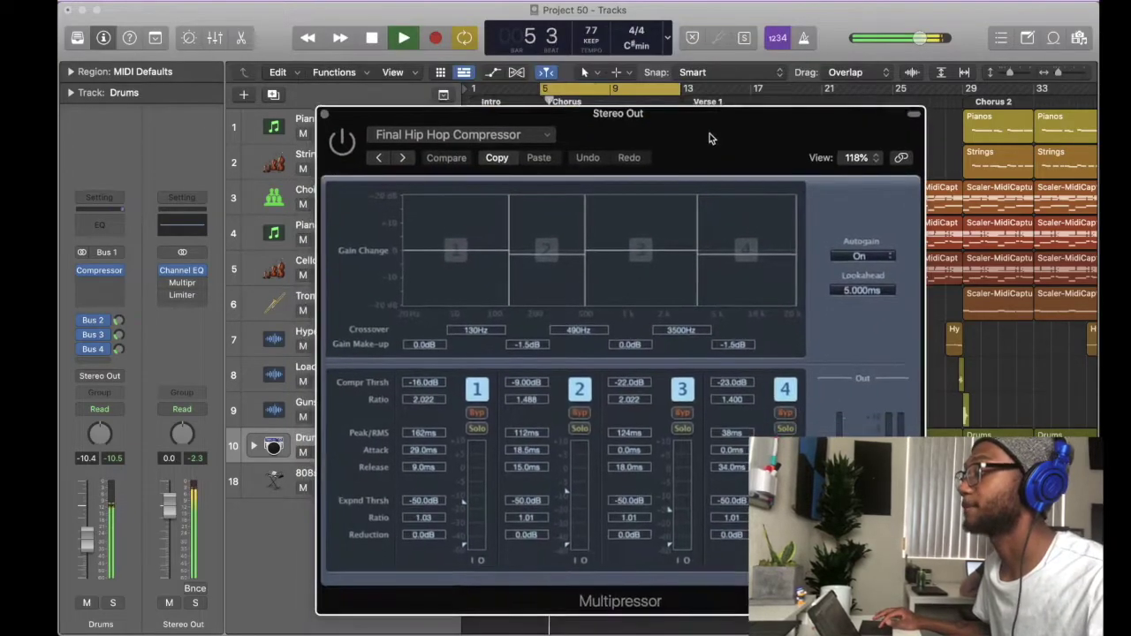
pyautogui.click(338, 100)
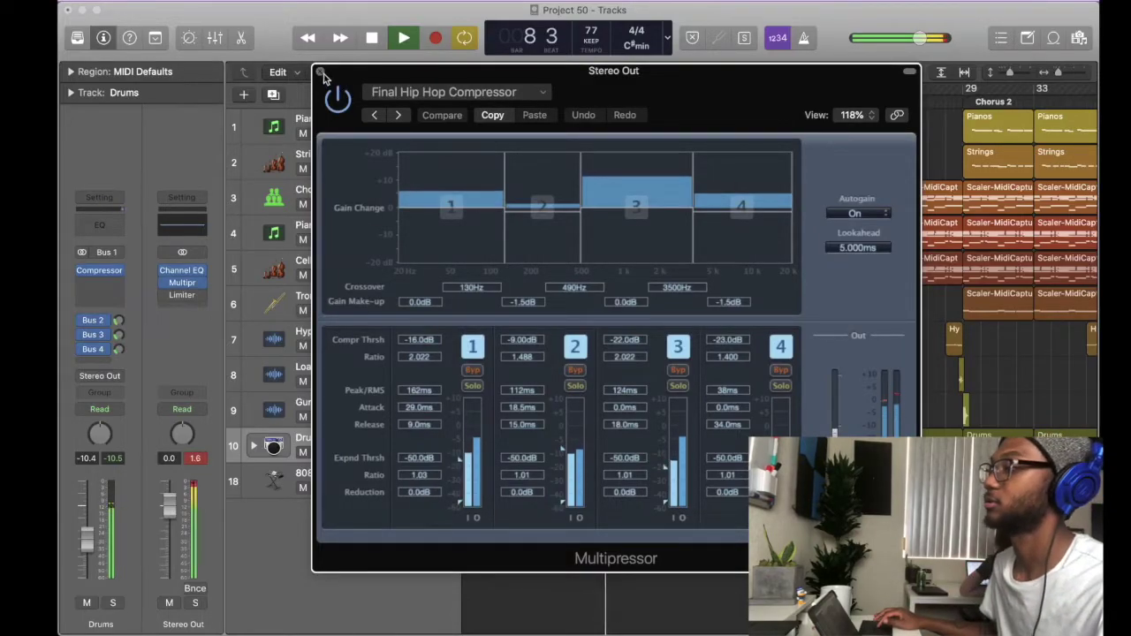
pyautogui.click(321, 73)
pyautogui.press('space')
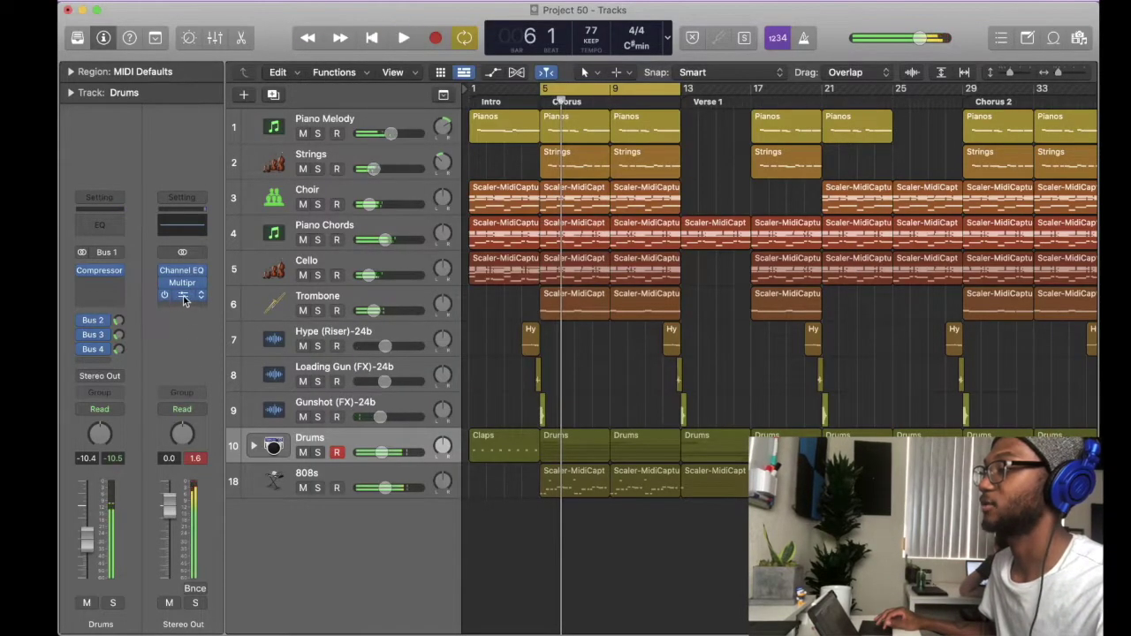
# - Raise the Stereo Out Limiter's gain to +6.5 dB while the Chorus plays
pyautogui.click(183, 300)
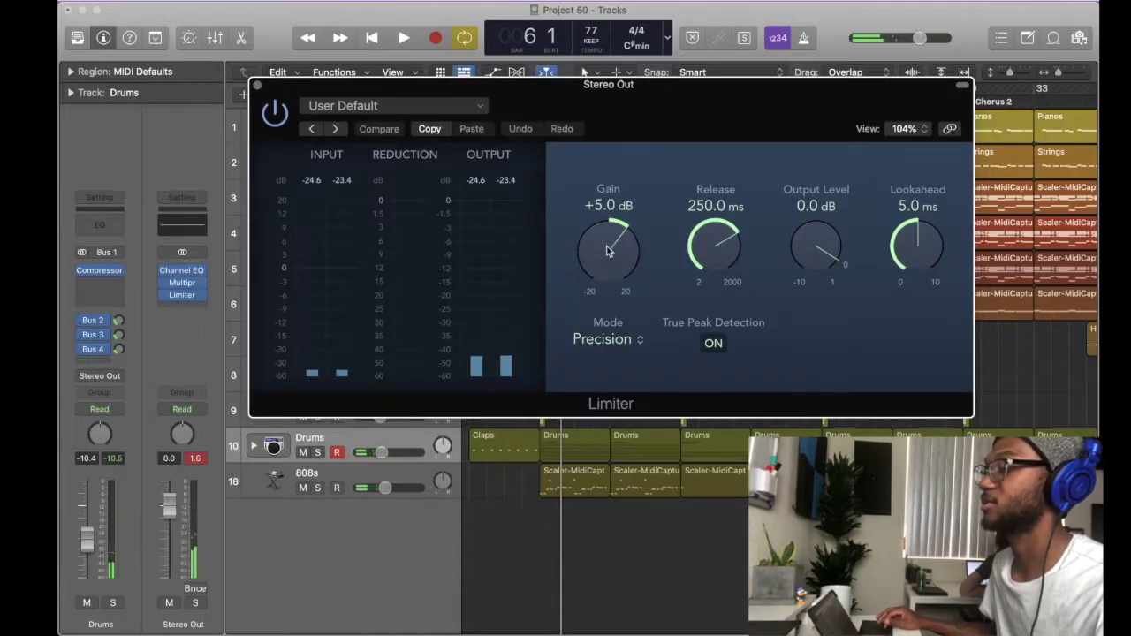
pyautogui.scroll(-2, 606, 251)
pyautogui.press('space')
pyautogui.scroll(2, 594, 255)
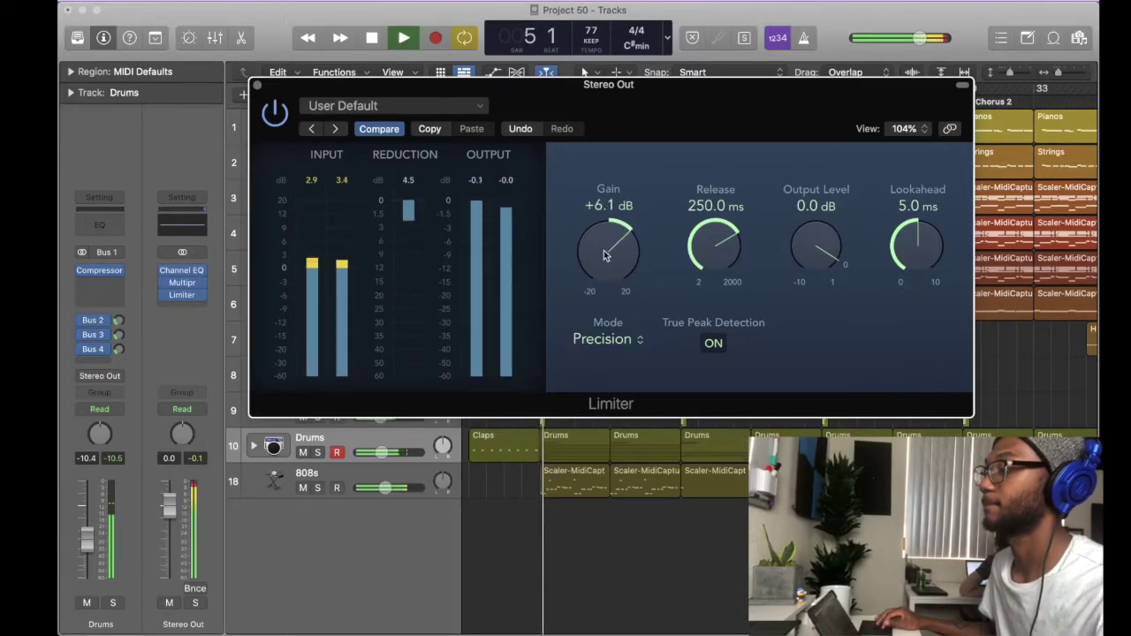
pyautogui.press('space')
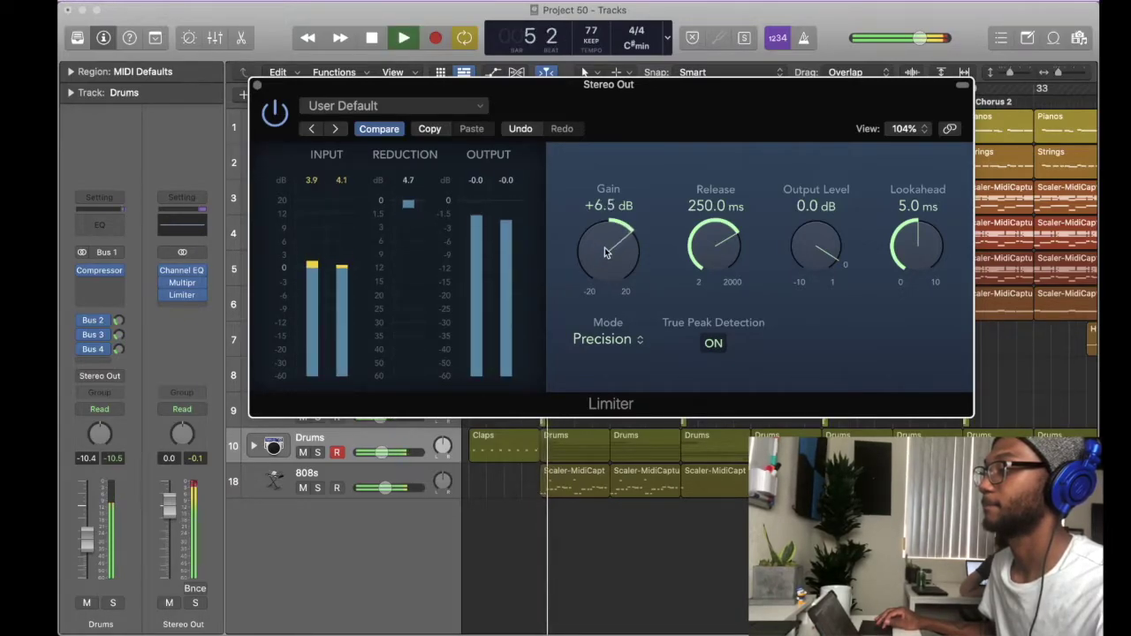
pyautogui.press('space')
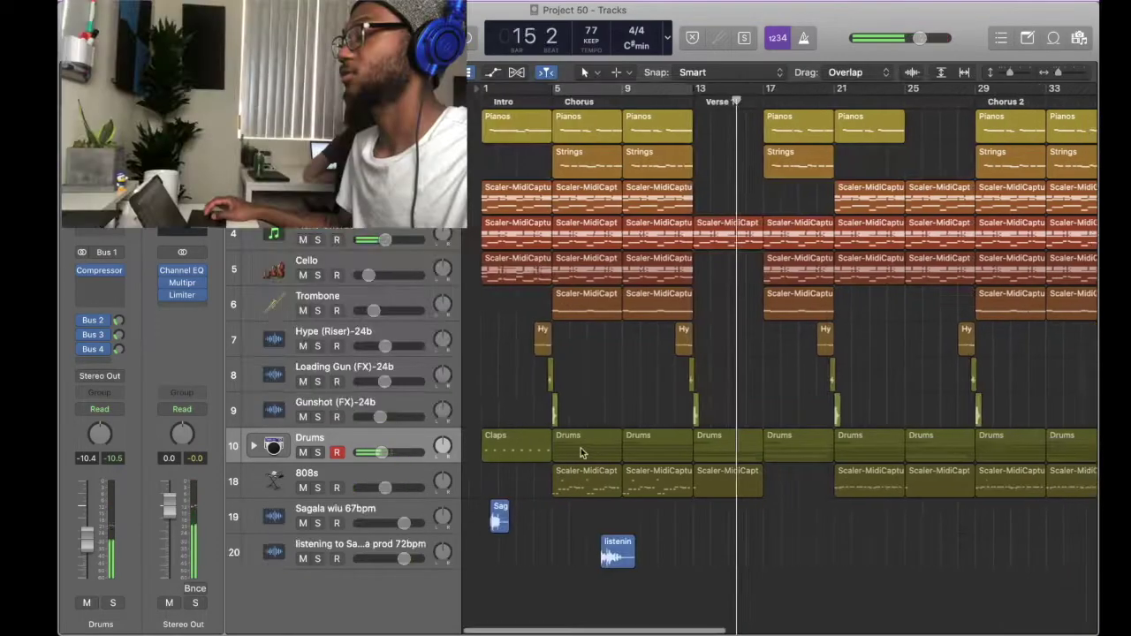
# - Move the 67 bpm vocal tag to just before the Chorus at bar 5 and the 72 bpm tag to bar 17
pyautogui.click(581, 447)
pyautogui.scroll(5, 616, 460)
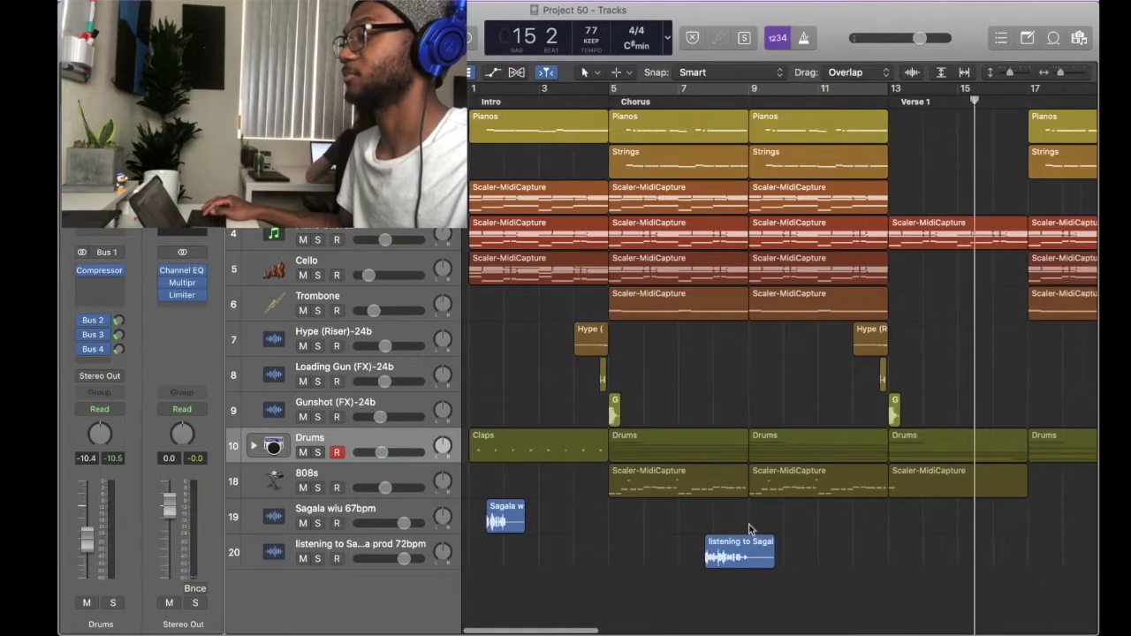
pyautogui.moveTo(749, 529); pyautogui.dragTo(500, 568)
pyautogui.click(496, 521)
pyautogui.moveTo(523, 518); pyautogui.dragTo(628, 520)
pyautogui.hscroll(5, 681, 543)
pyautogui.moveTo(688, 550); pyautogui.dragTo(907, 568)
pyautogui.hscroll(-5, 908, 568)
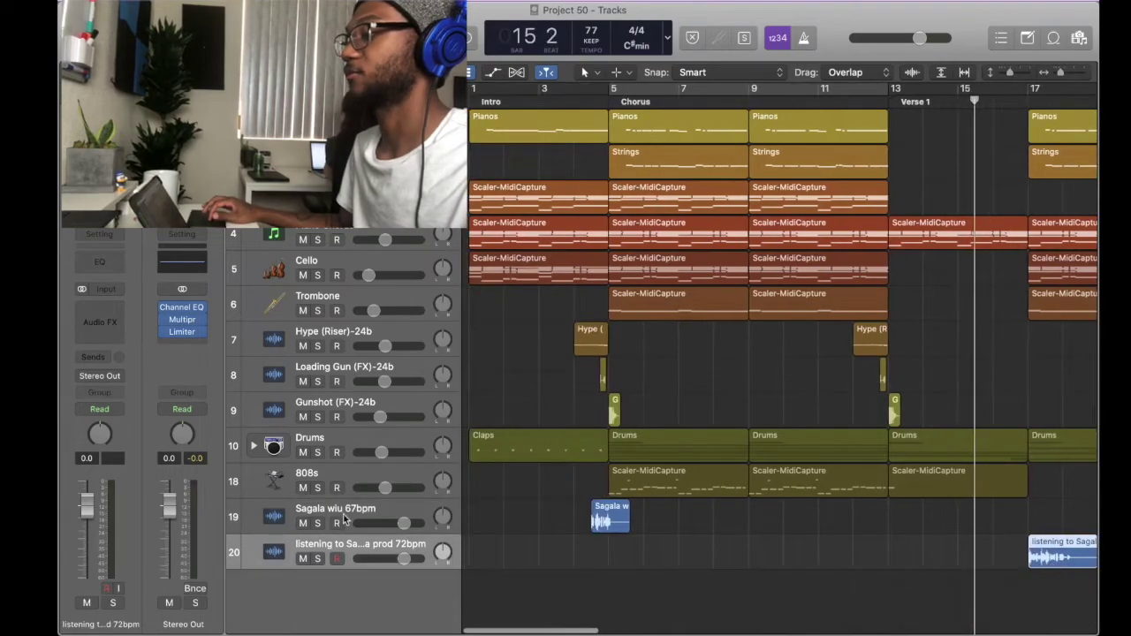
# - Select the 67 bpm tag track and play it with the beat from bar 4 into the Chorus
pyautogui.click(344, 517)
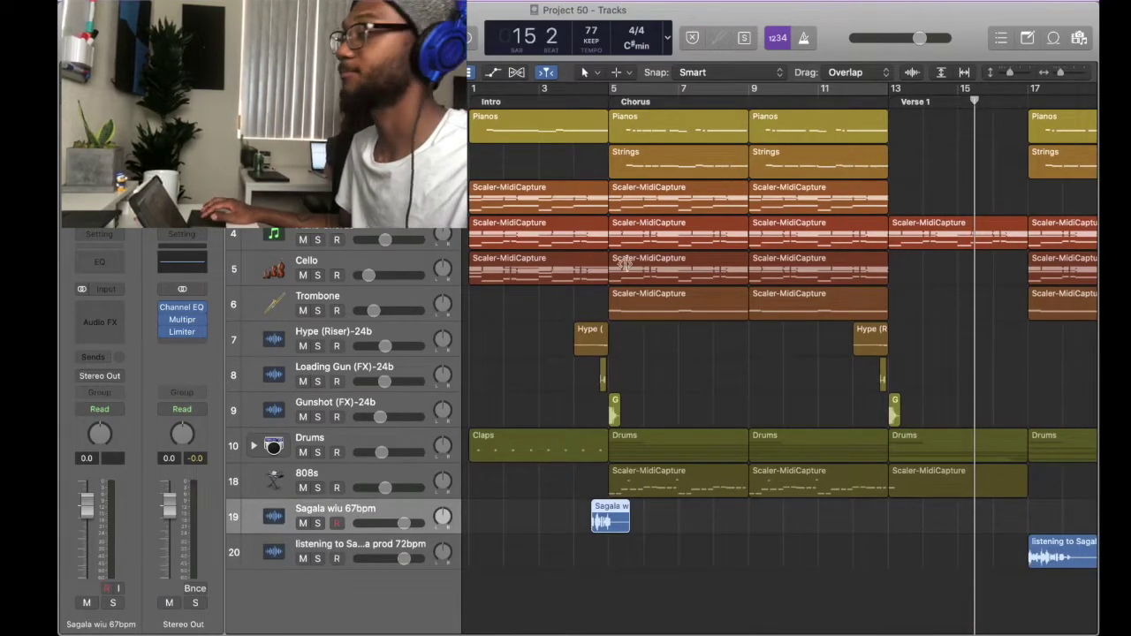
pyautogui.click(573, 101)
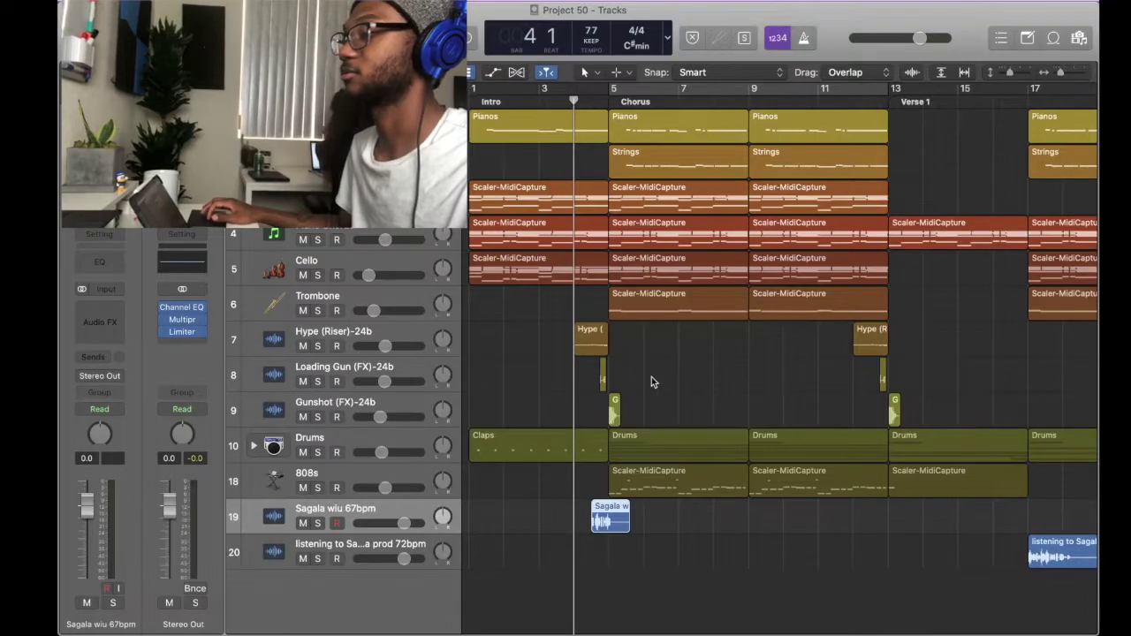
pyautogui.press('space')
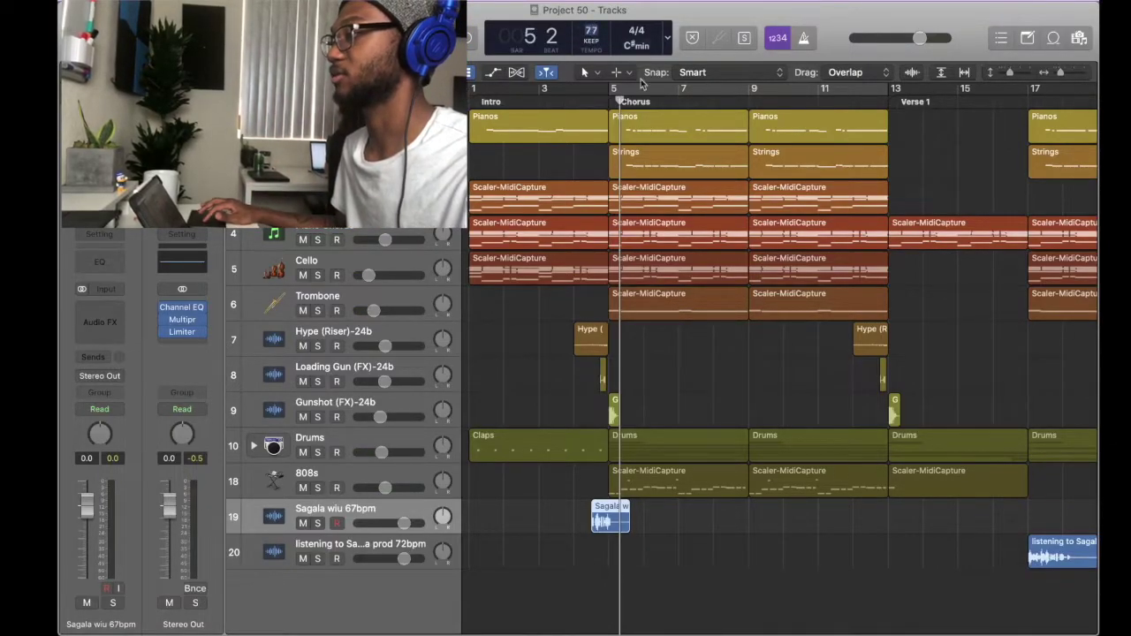
# - Enable Flex Time on the 67 bpm tag at a project tempo of 67 and set the tempo back to 77
pyautogui.moveTo(591, 30); pyautogui.dragTo(591, 53)
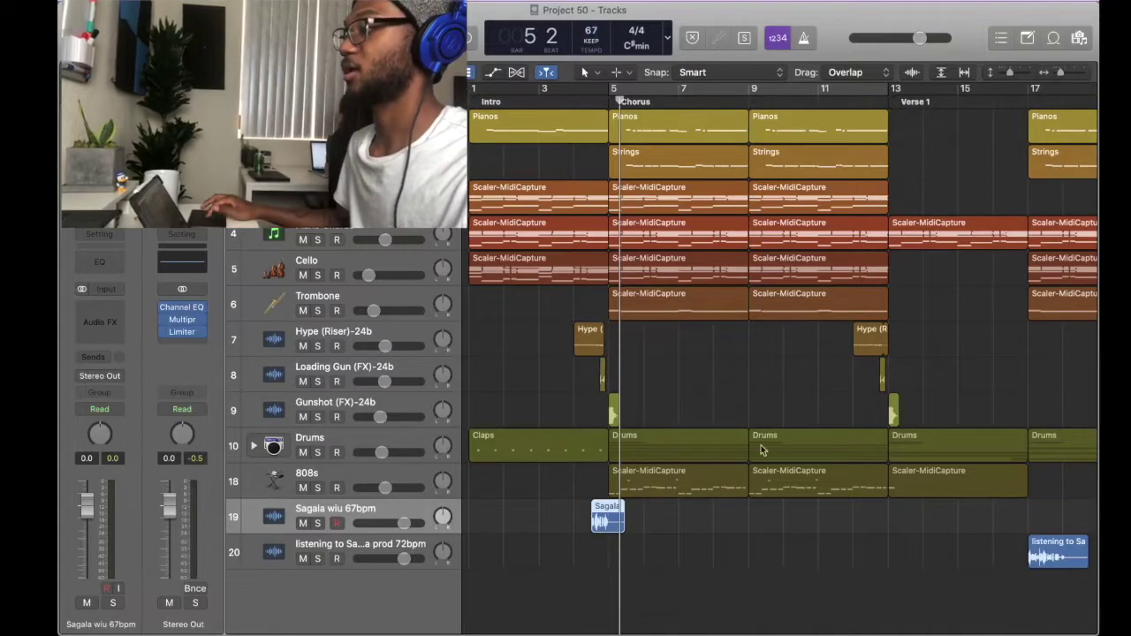
pyautogui.doubleClick(604, 520)
pyautogui.click(434, 256)
pyautogui.press('Return')
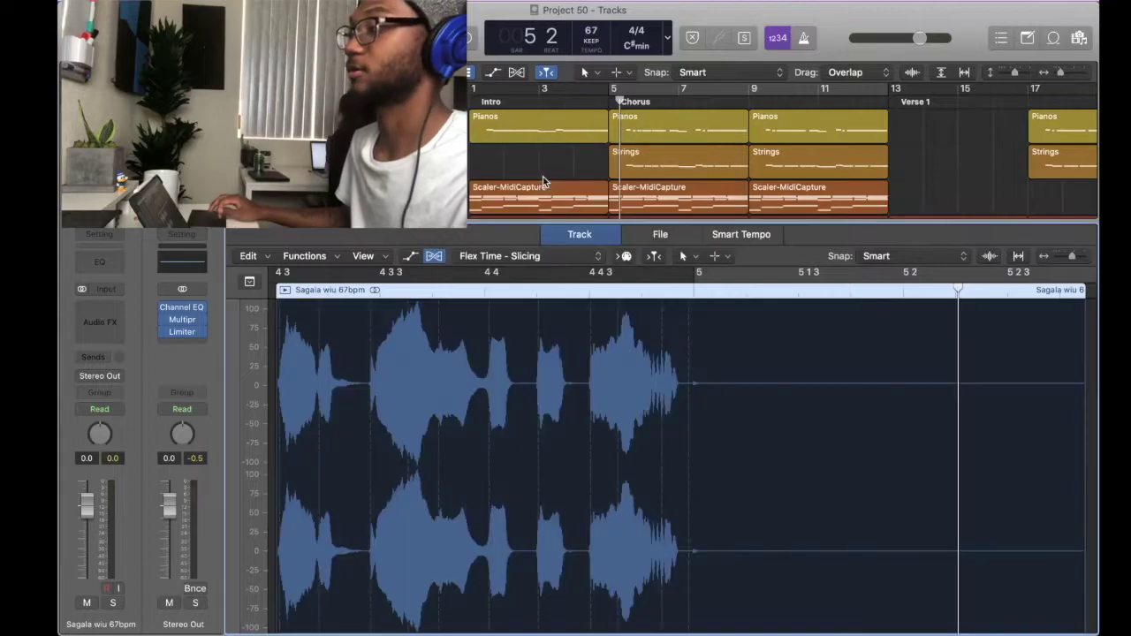
pyautogui.press('e')
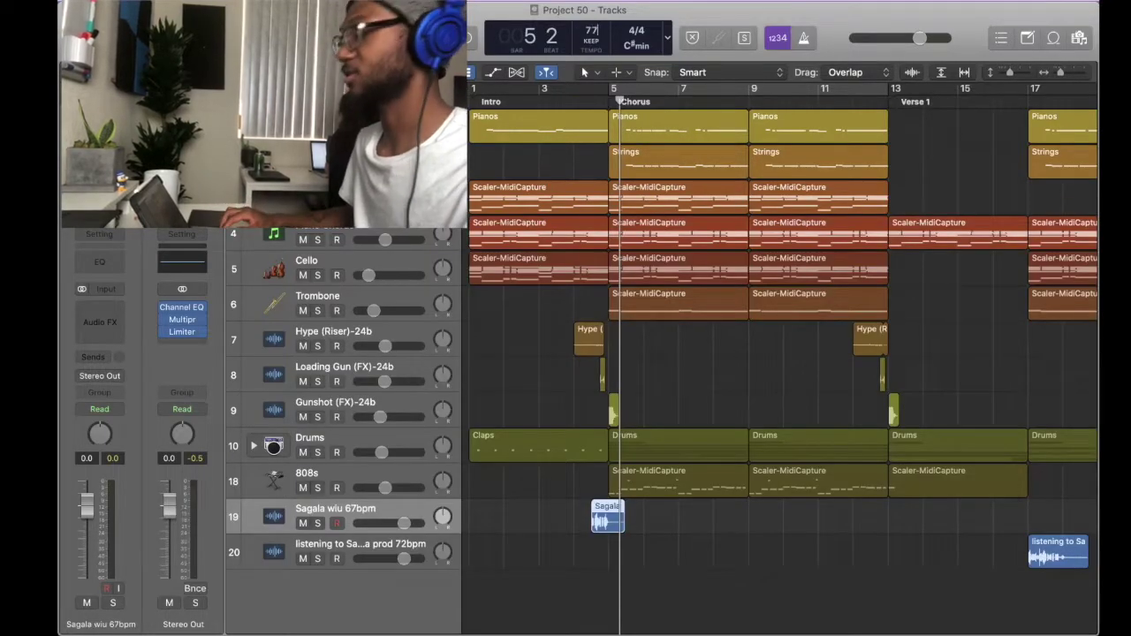
# - Play the flexed 67 bpm tag from bar 4 and load the Tag Settings channel strip setting on its track
pyautogui.doubleClick(573, 105)
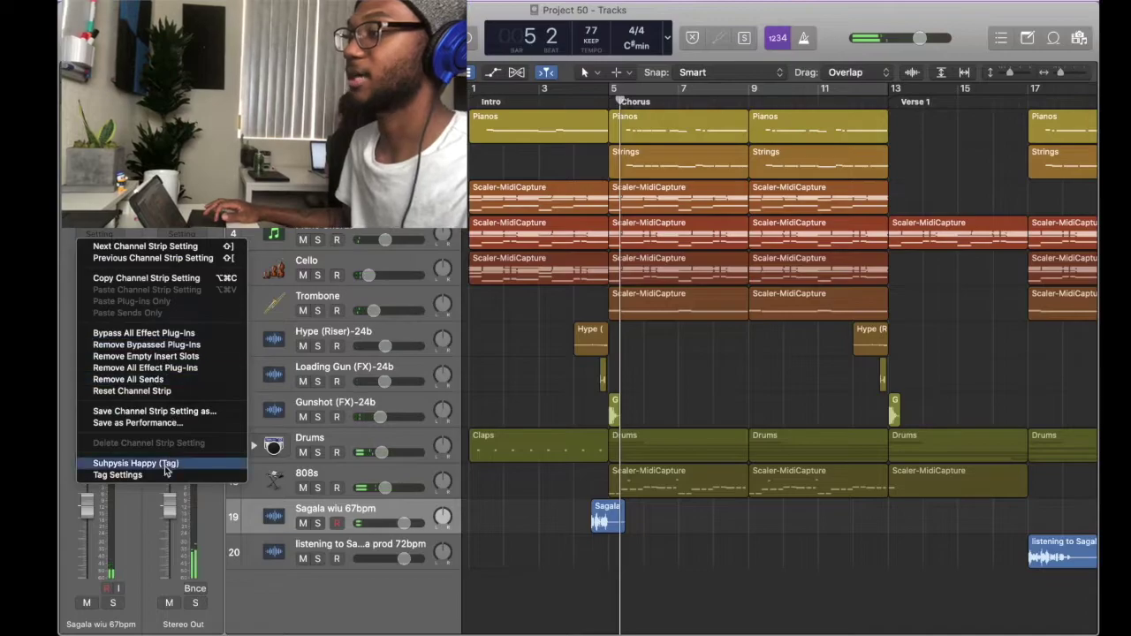
pyautogui.click(160, 477)
# - Enable Flex Time on the 72 bpm tag at tempo 72, restore tempo 77 and load Tag Settings on its track
pyautogui.press('Down')
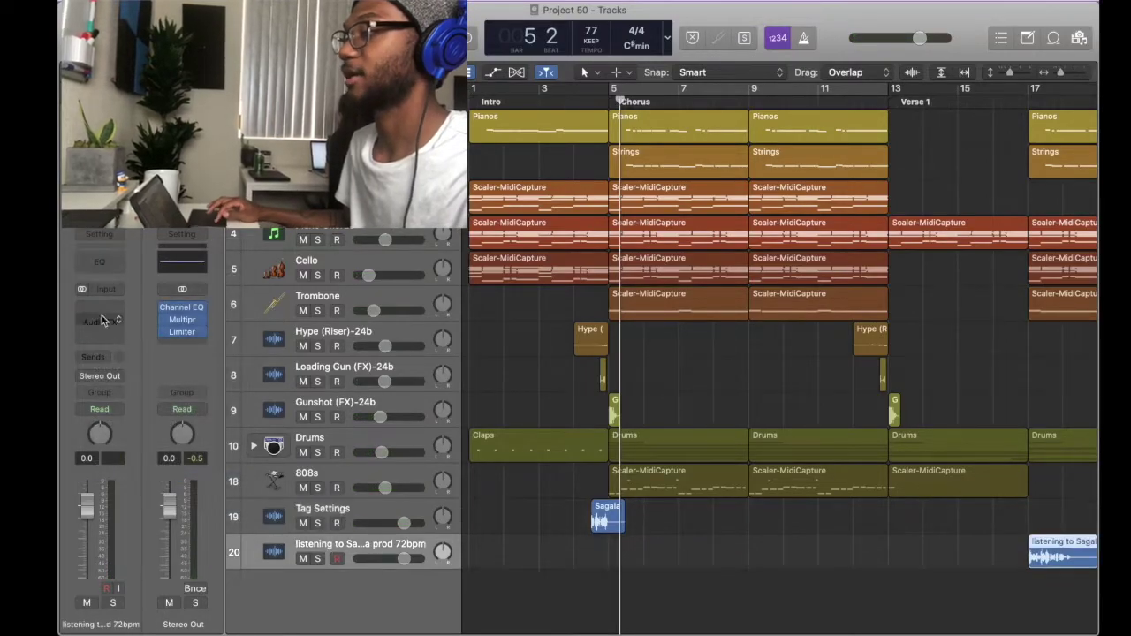
pyautogui.hscroll(5, 665, 151)
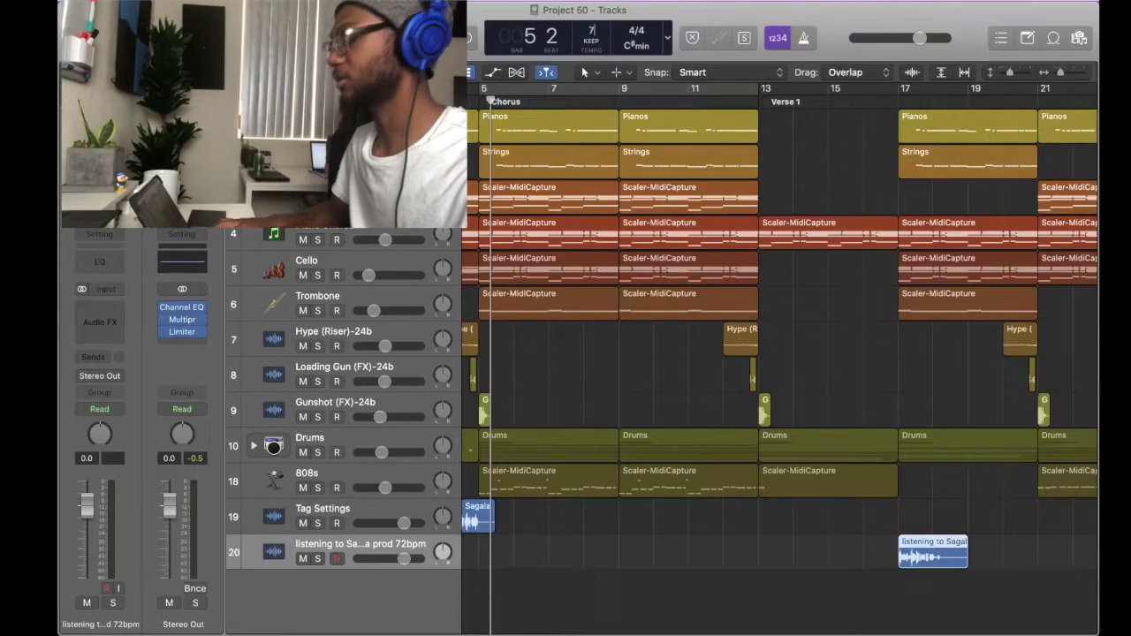
pyautogui.press('e')
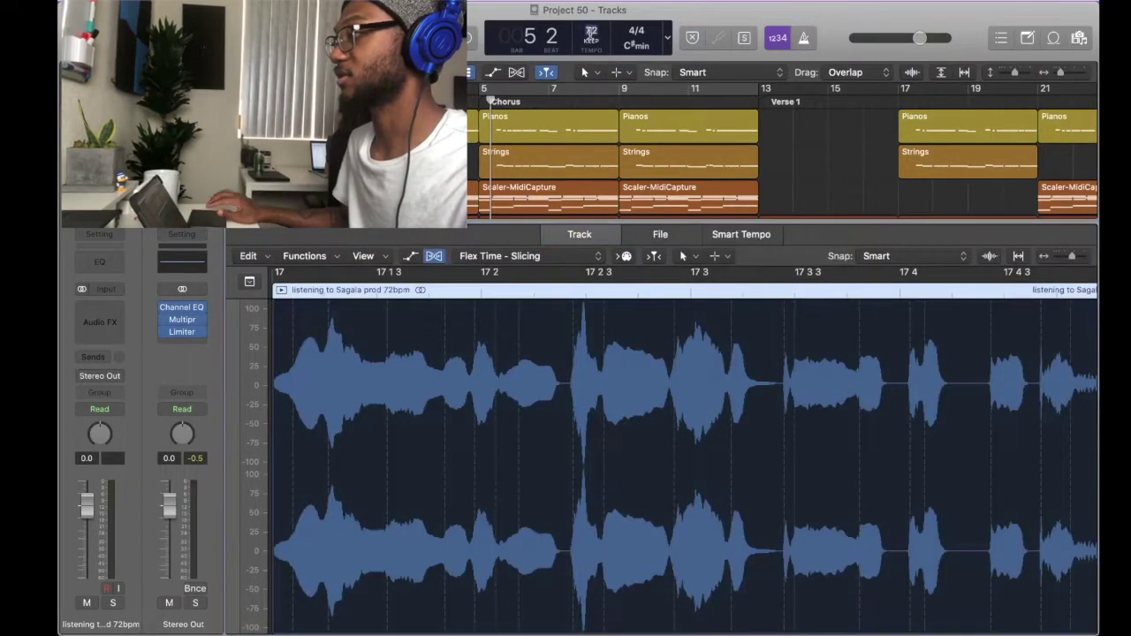
pyautogui.press('e')
pyautogui.click(99, 235)
pyautogui.click(138, 473)
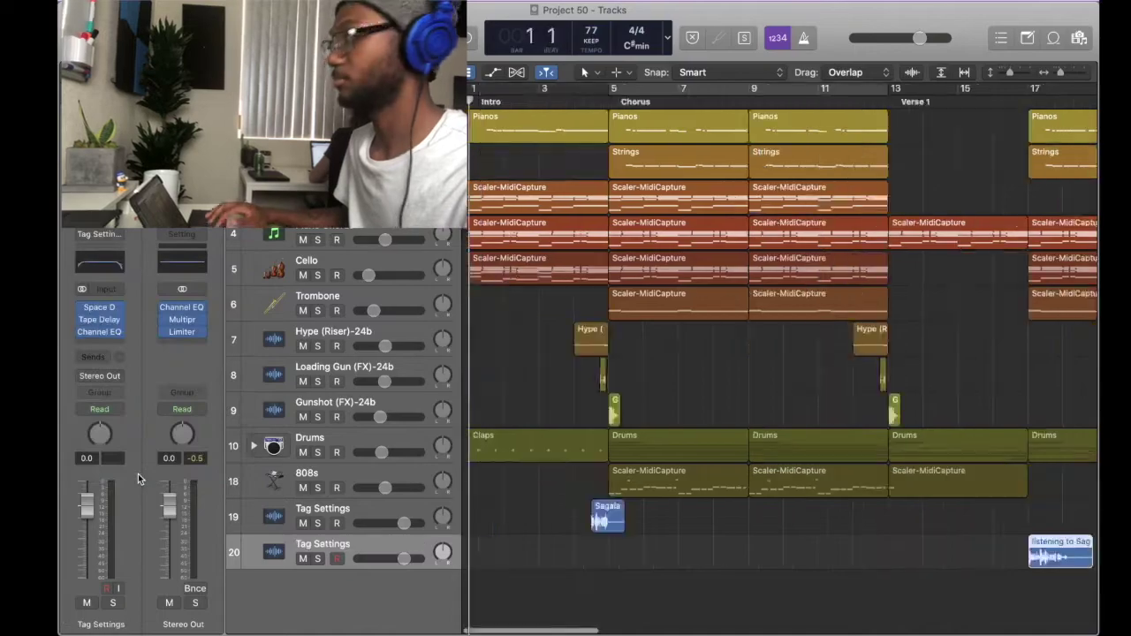
# - Group the two vocal tag tracks into a track stack named Tag and play the arrangement through Verse 1 to bar 17
pyautogui.click(351, 510)
pyautogui.rightClick(350, 509)
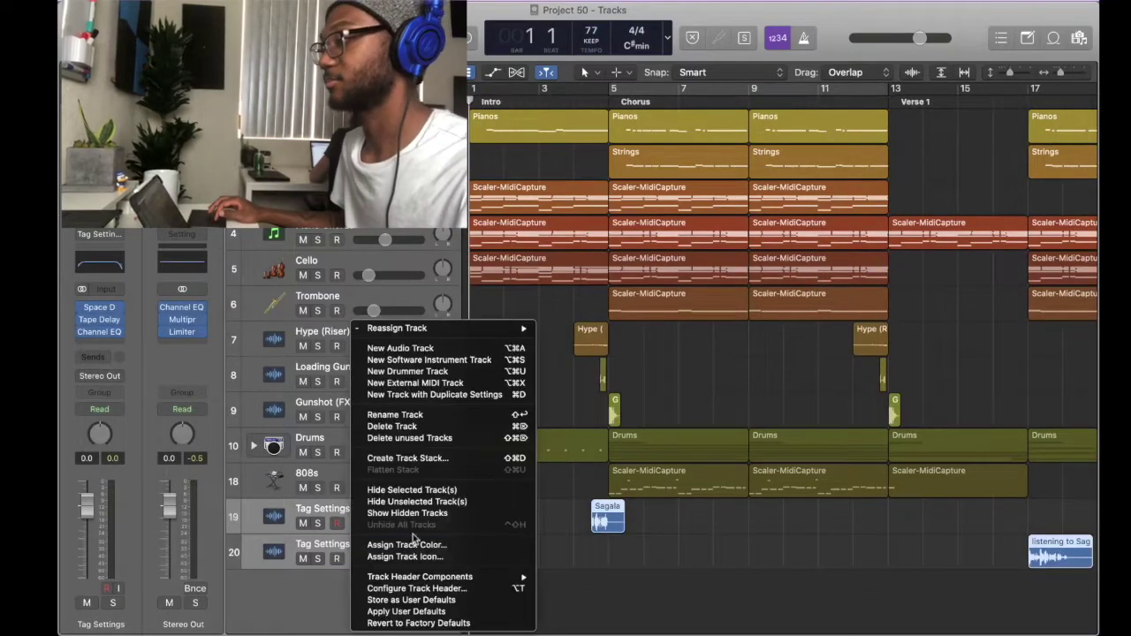
pyautogui.click(406, 458)
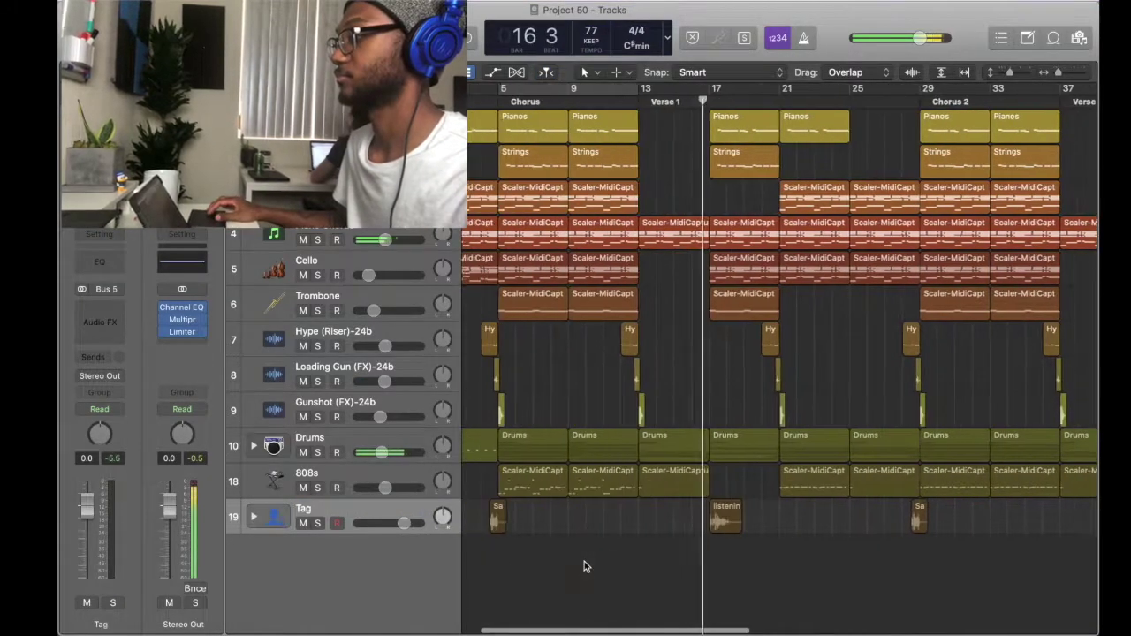
pyautogui.scroll(-4, 584, 561)
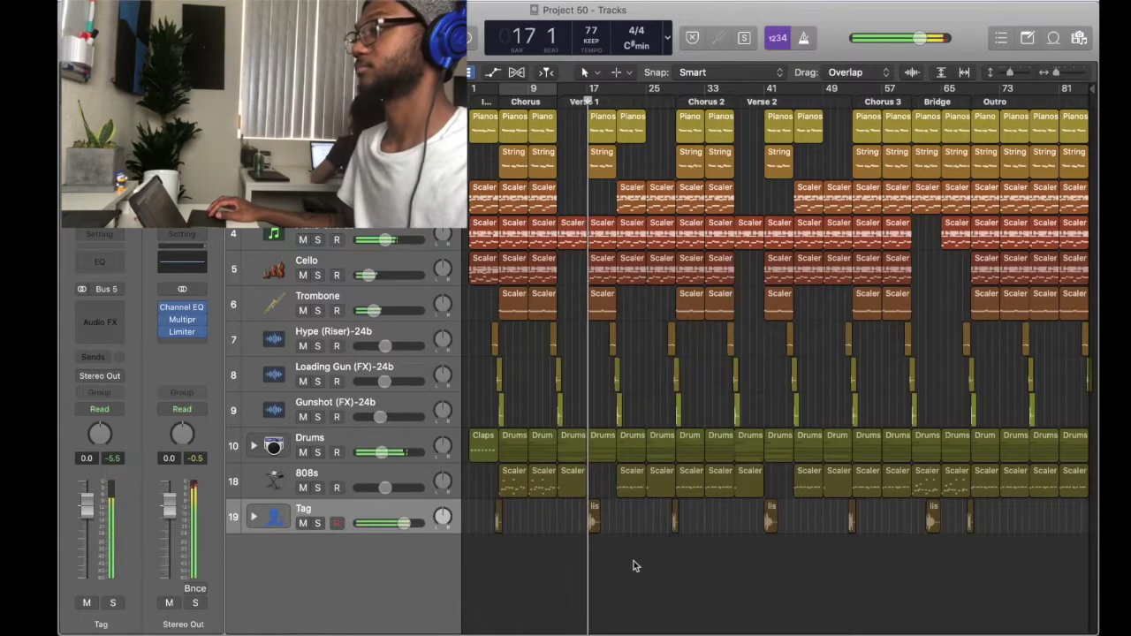